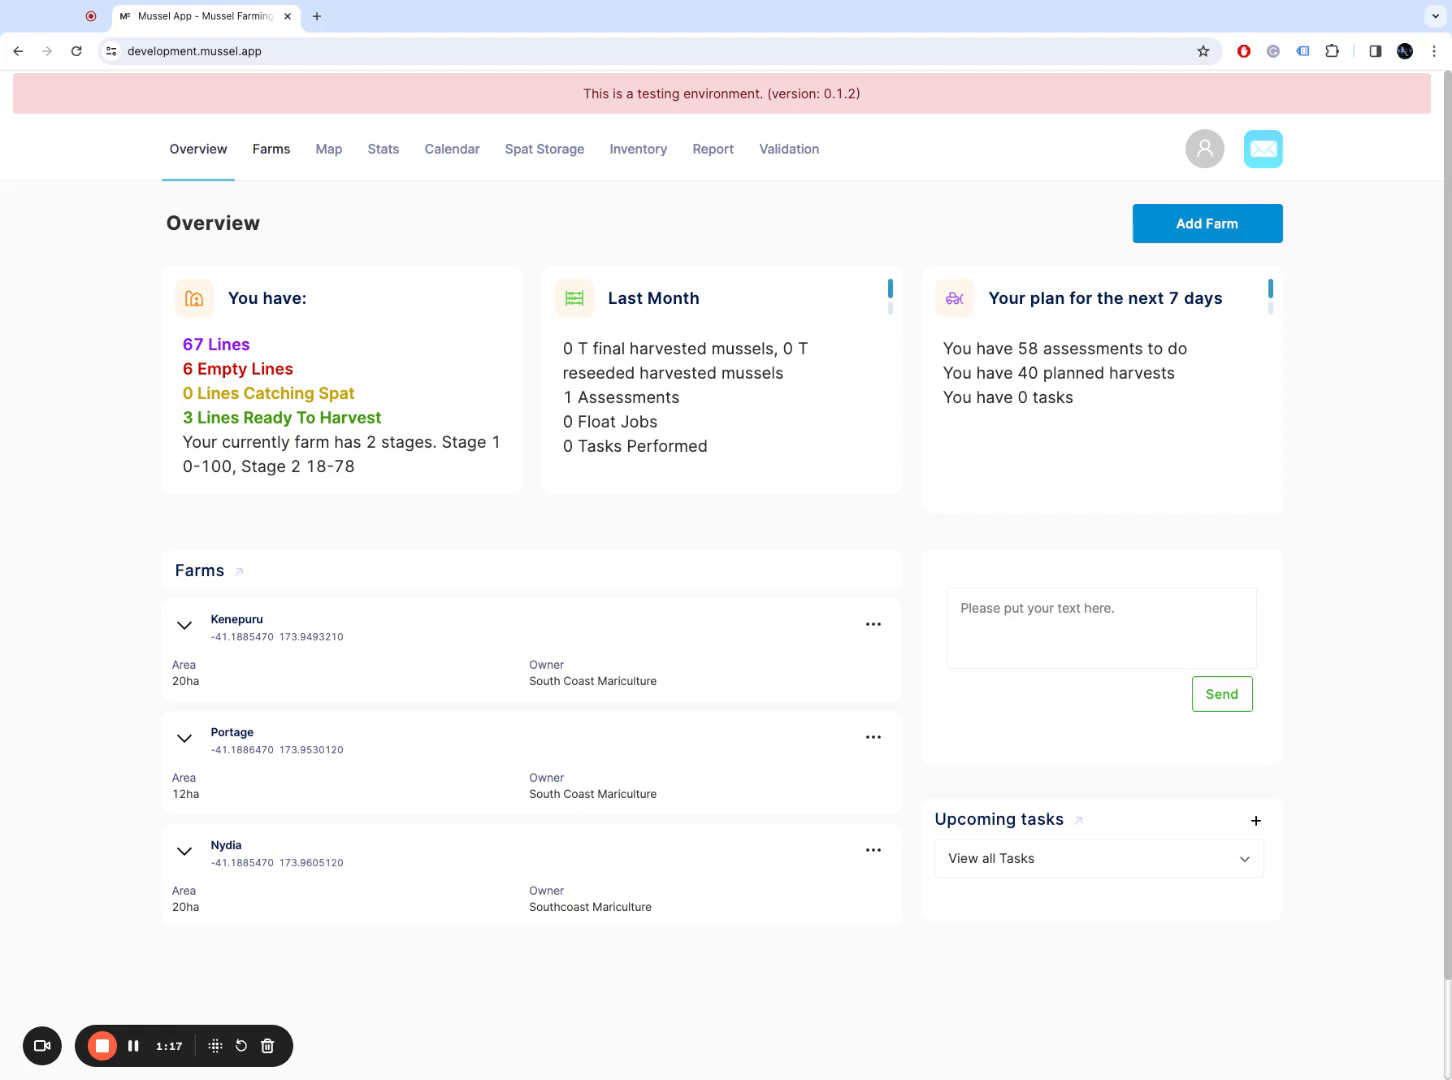
Step: Go to the Farms list showing Kenepuru, Portage and Nydia
{"action": "left_click", "coordinate": [271, 149]}
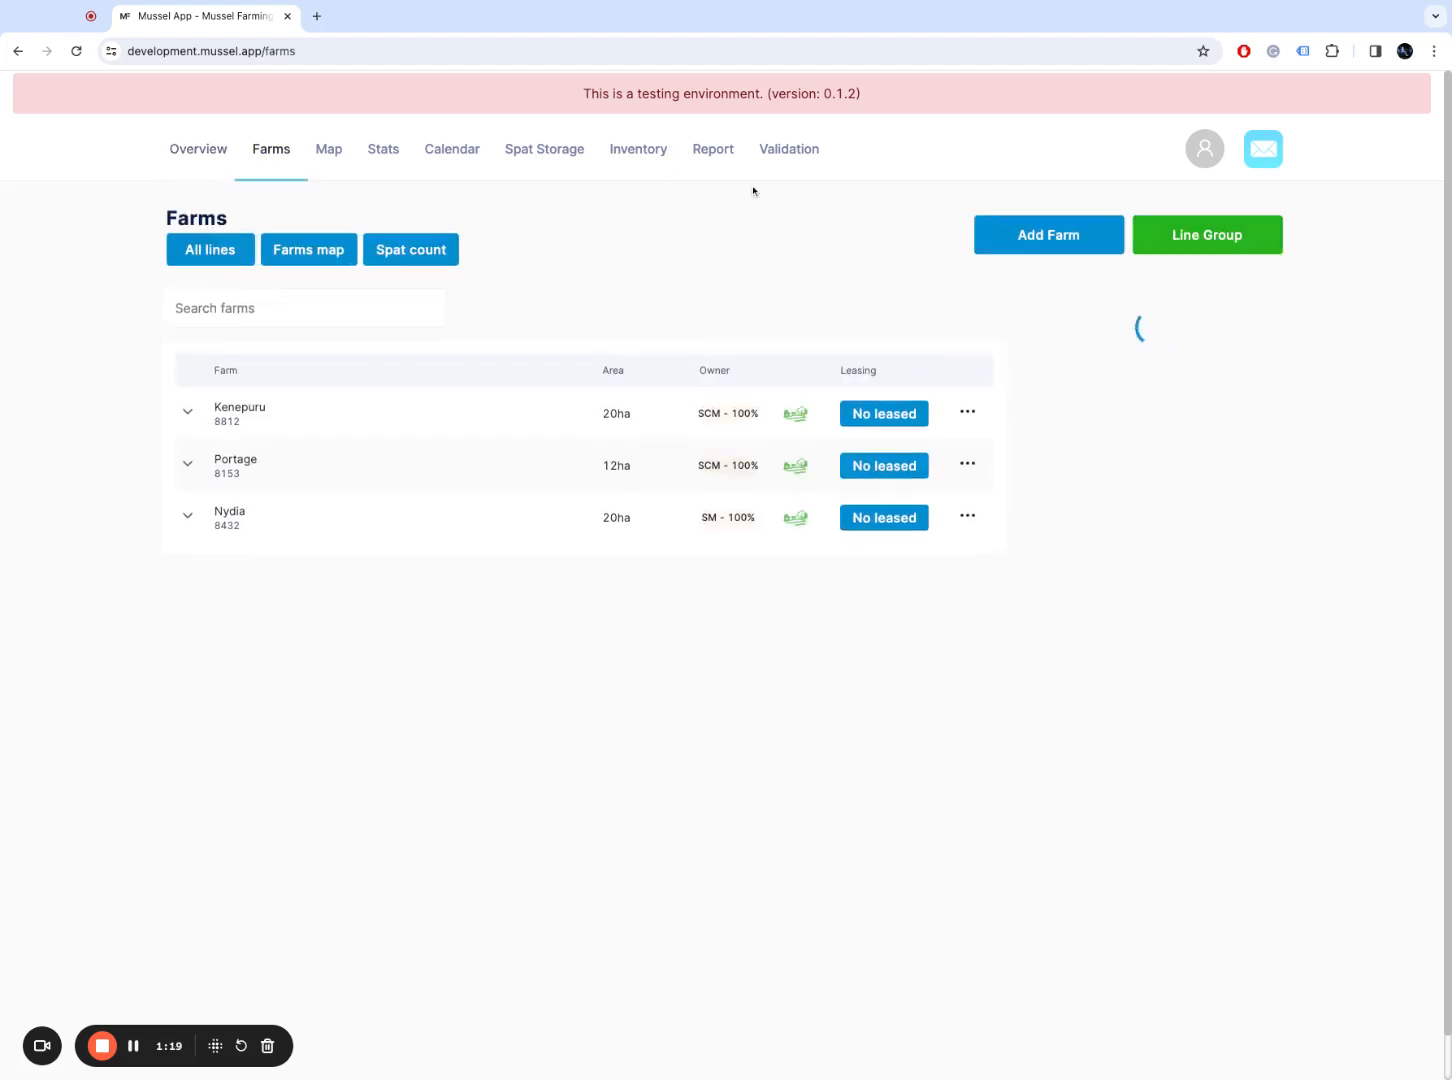
Step: Start a new farm named 'Test Farm' with farm number 4235
{"action": "left_click", "coordinate": [1047, 237]}
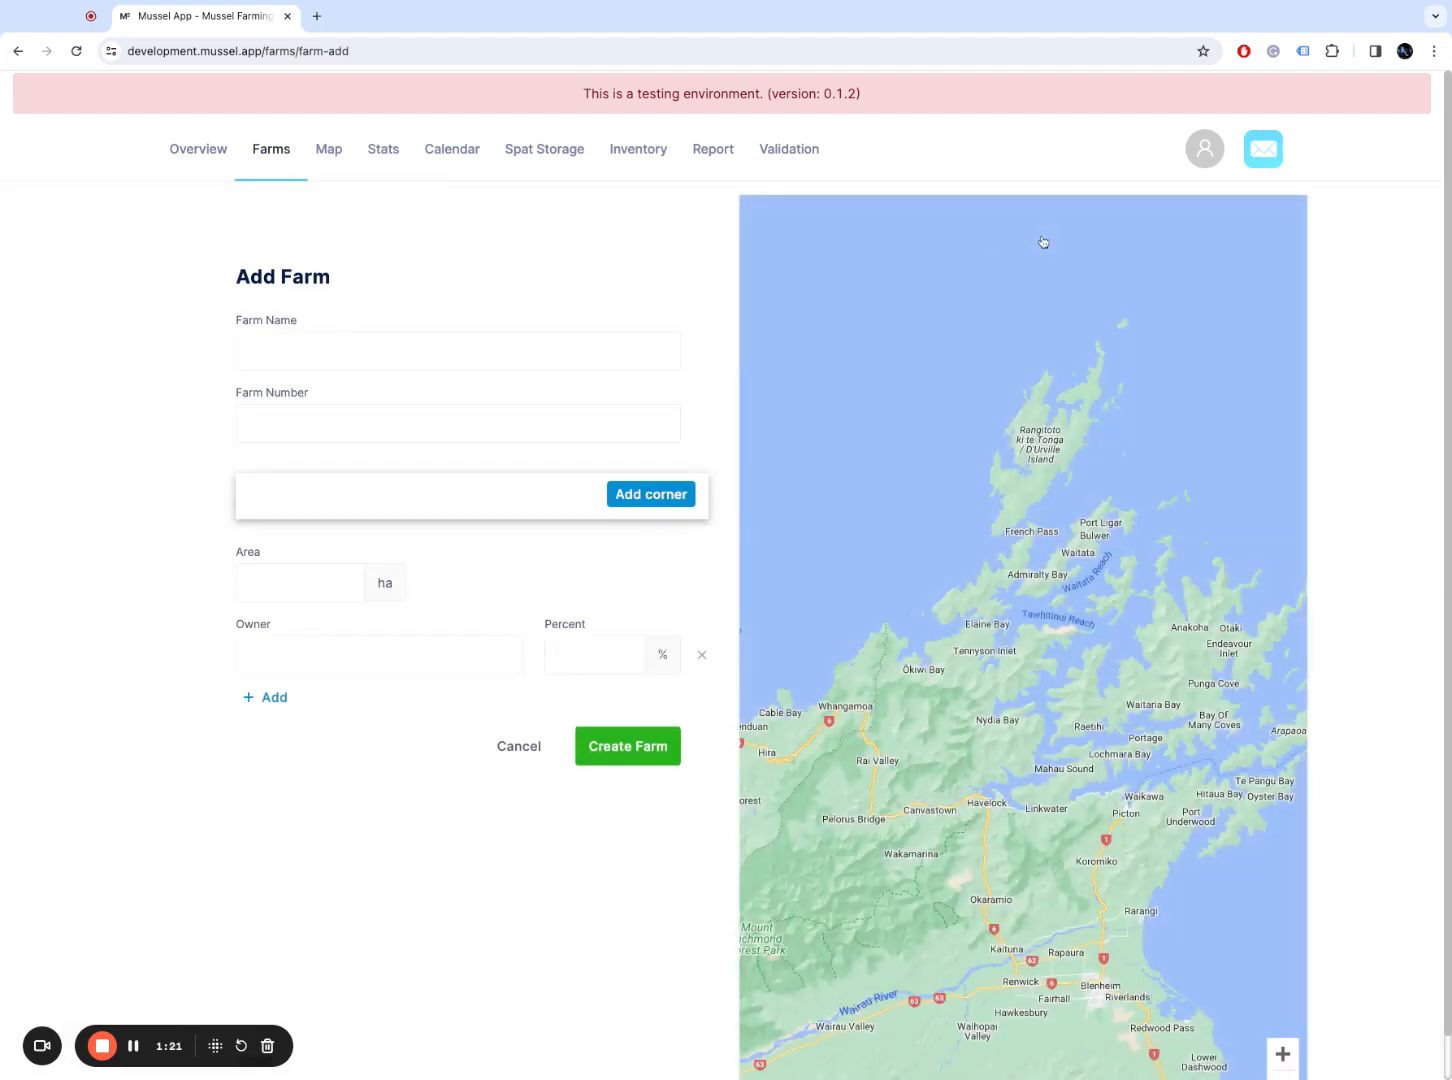
{"action": "left_click", "coordinate": [578, 357]}
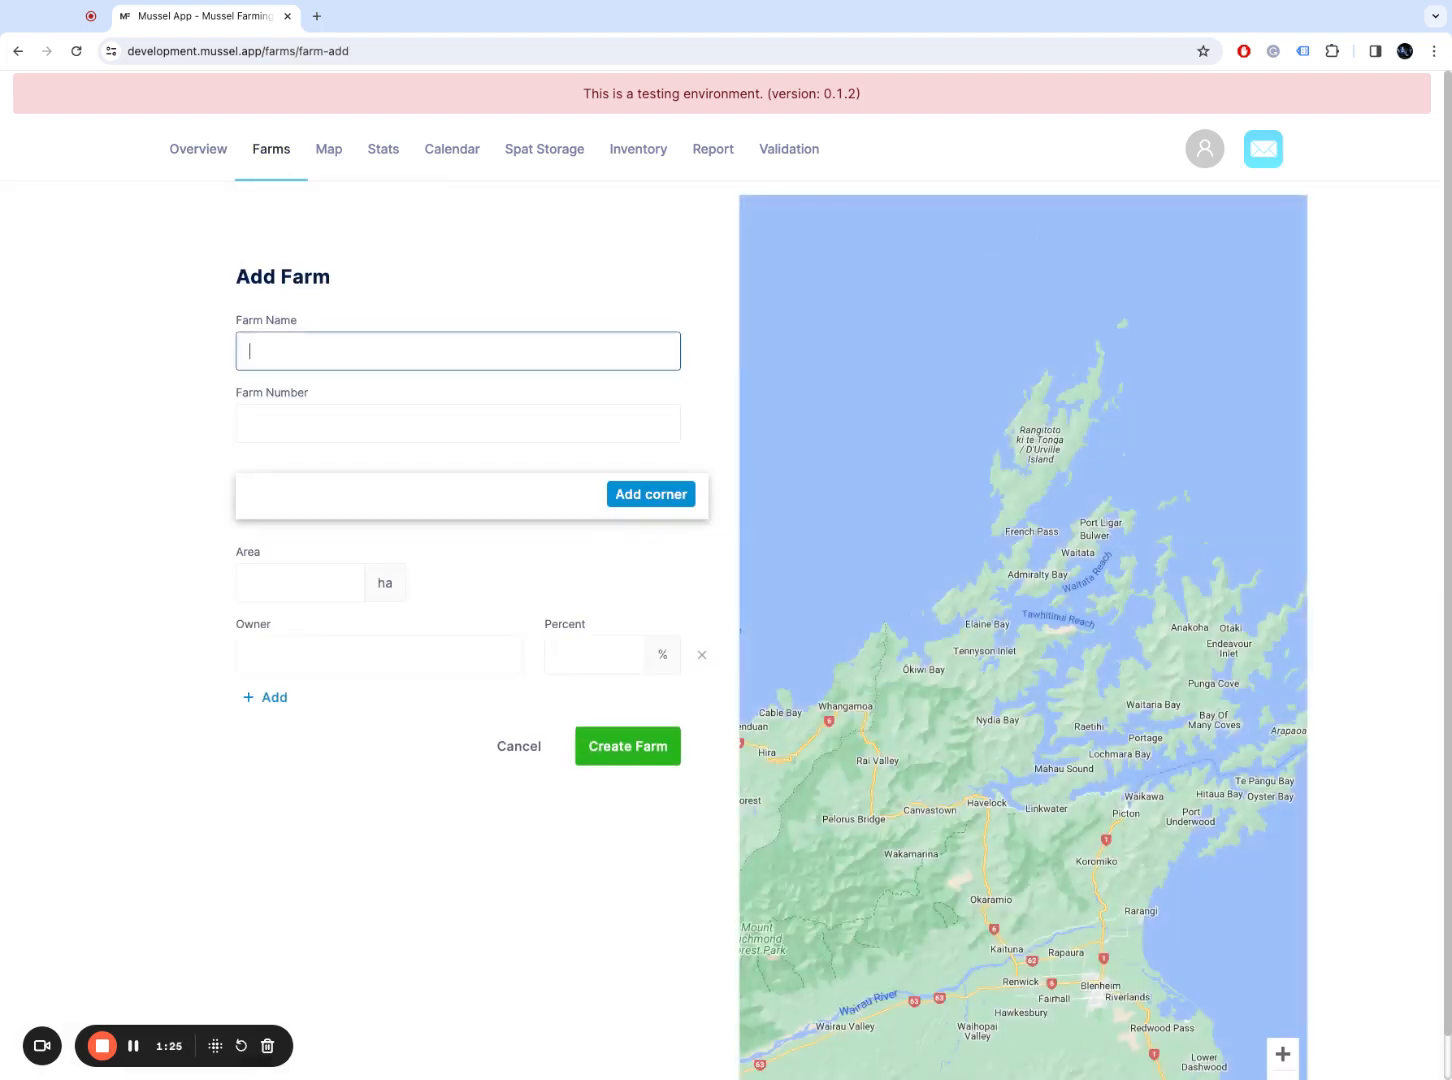
{"action": "type", "text": "Test Farm"}
{"action": "key", "text": "Tab"}
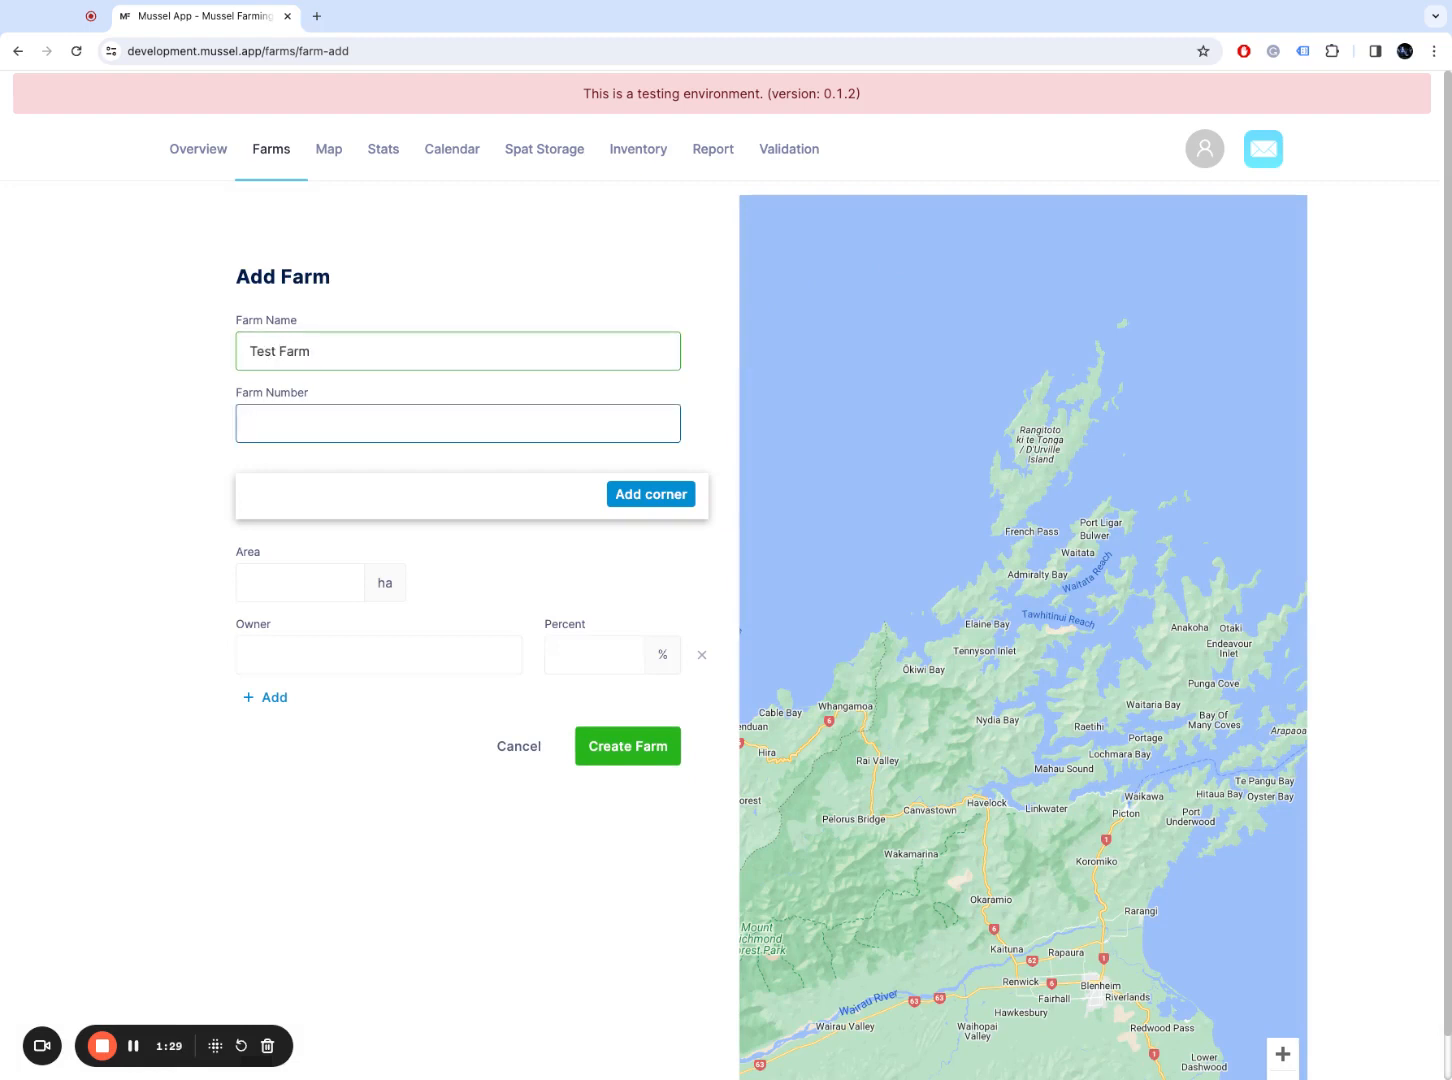
{"action": "type", "text": "4235"}
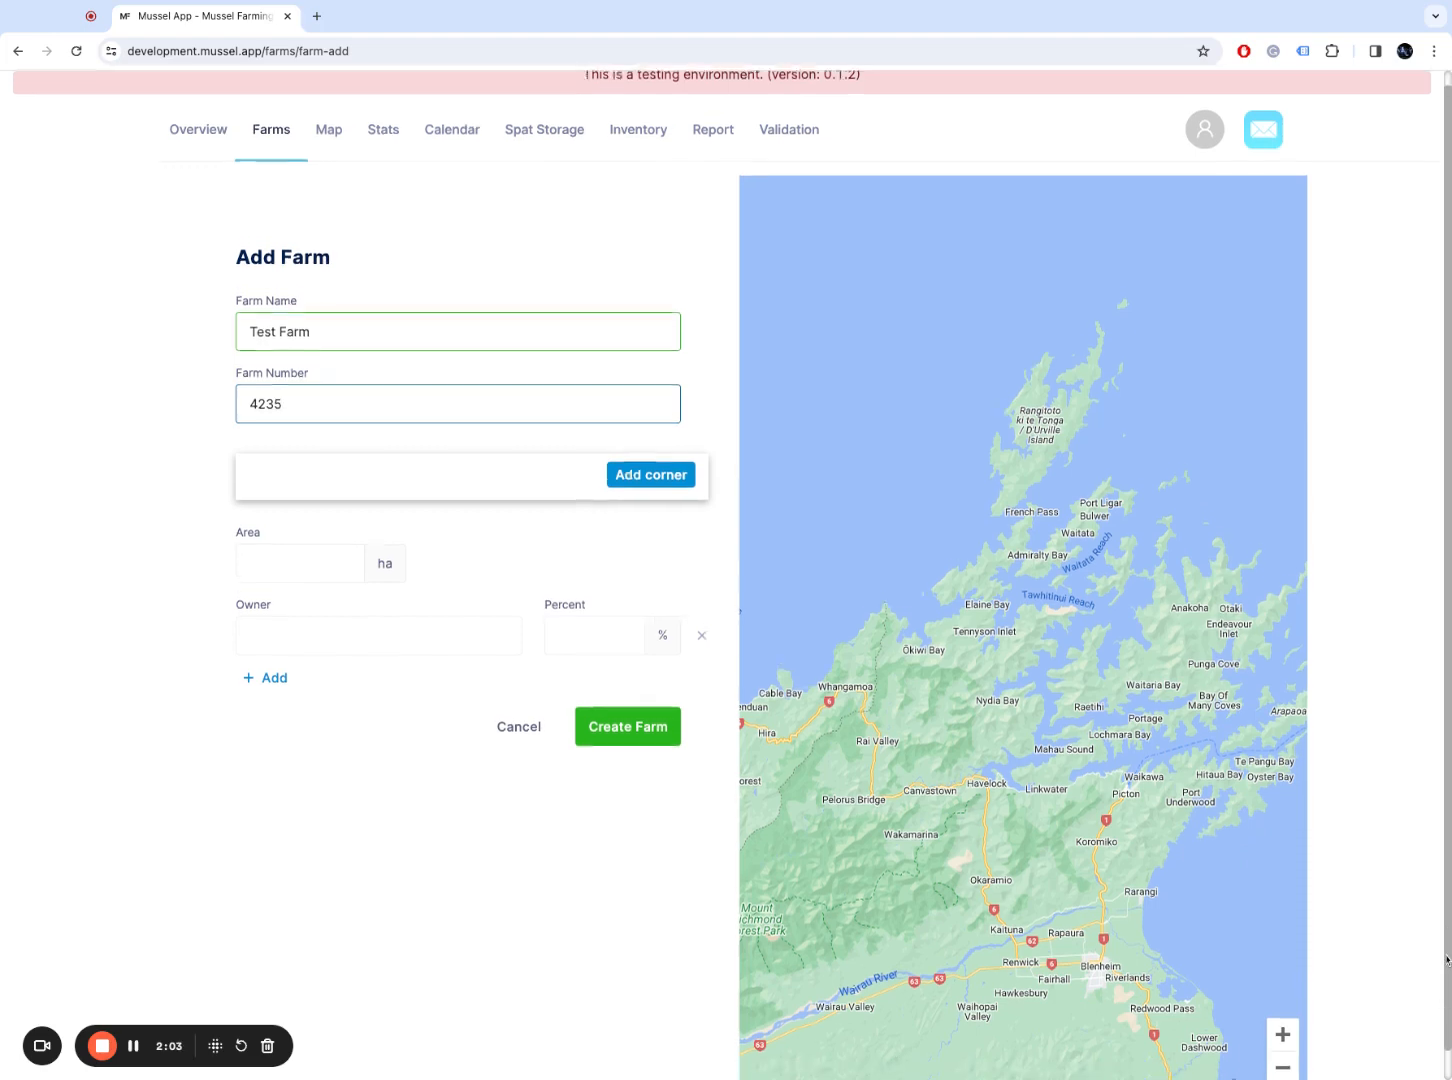
{"action": "scroll", "coordinate": [1425, 995], "scroll_direction": "down", "scroll_amount": 1}
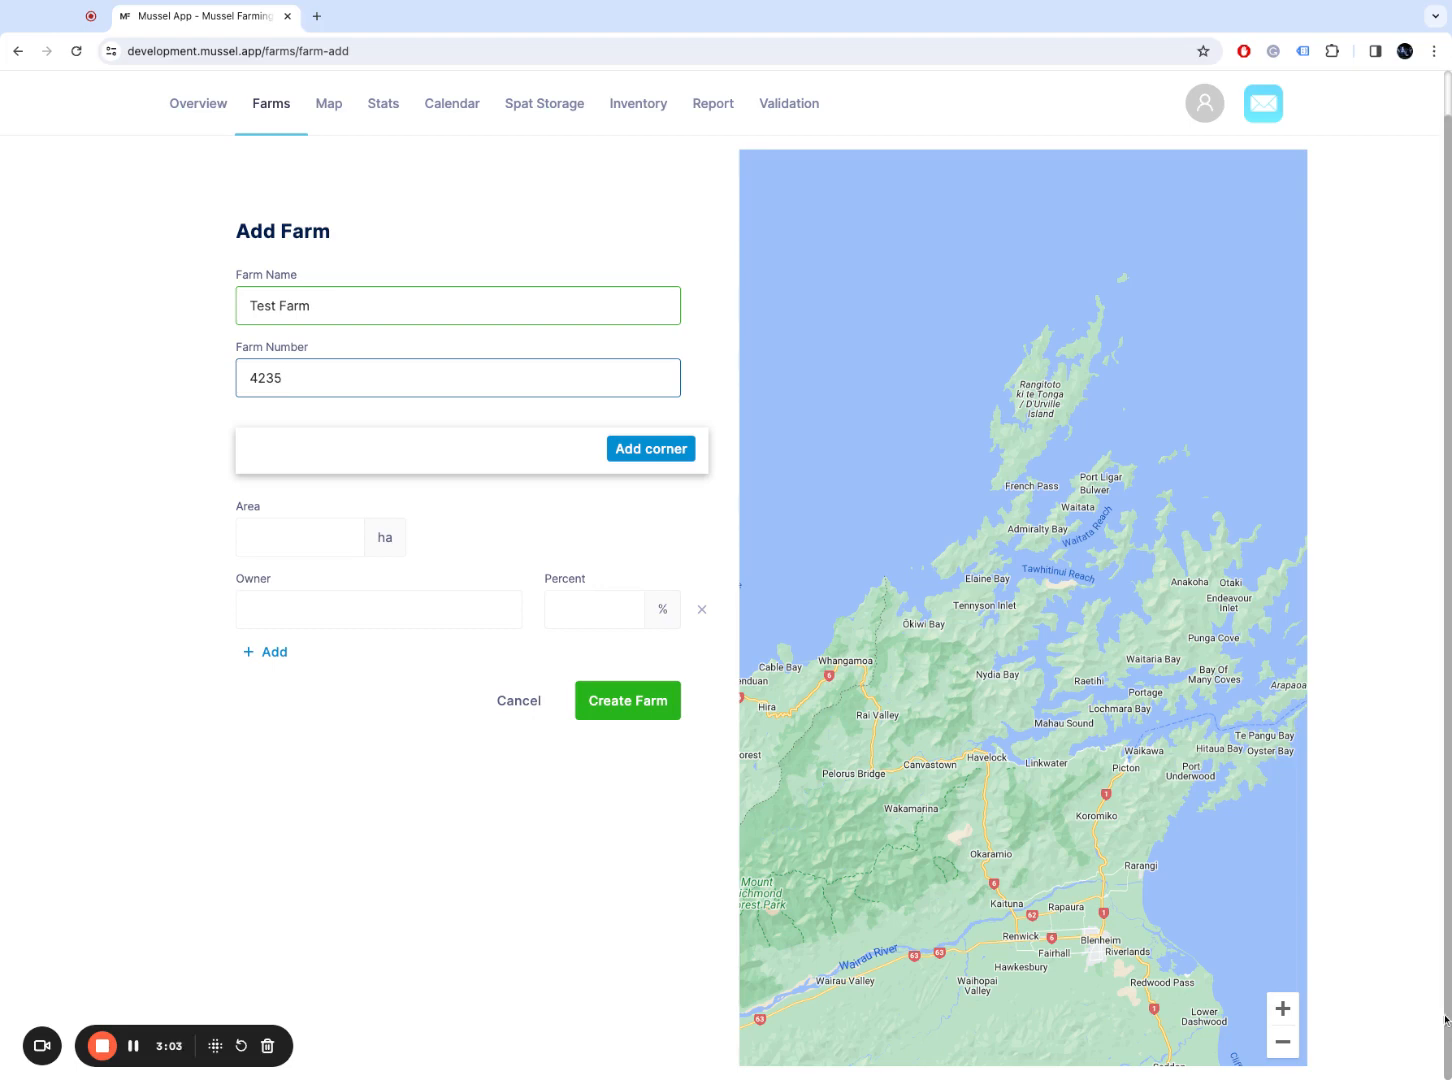
Step: Pin the farm's first corner in the Firth of Thames, off the Coromandel coast
{"action": "scroll", "coordinate": [1446, 1018], "scroll_direction": "up", "scroll_amount": 1}
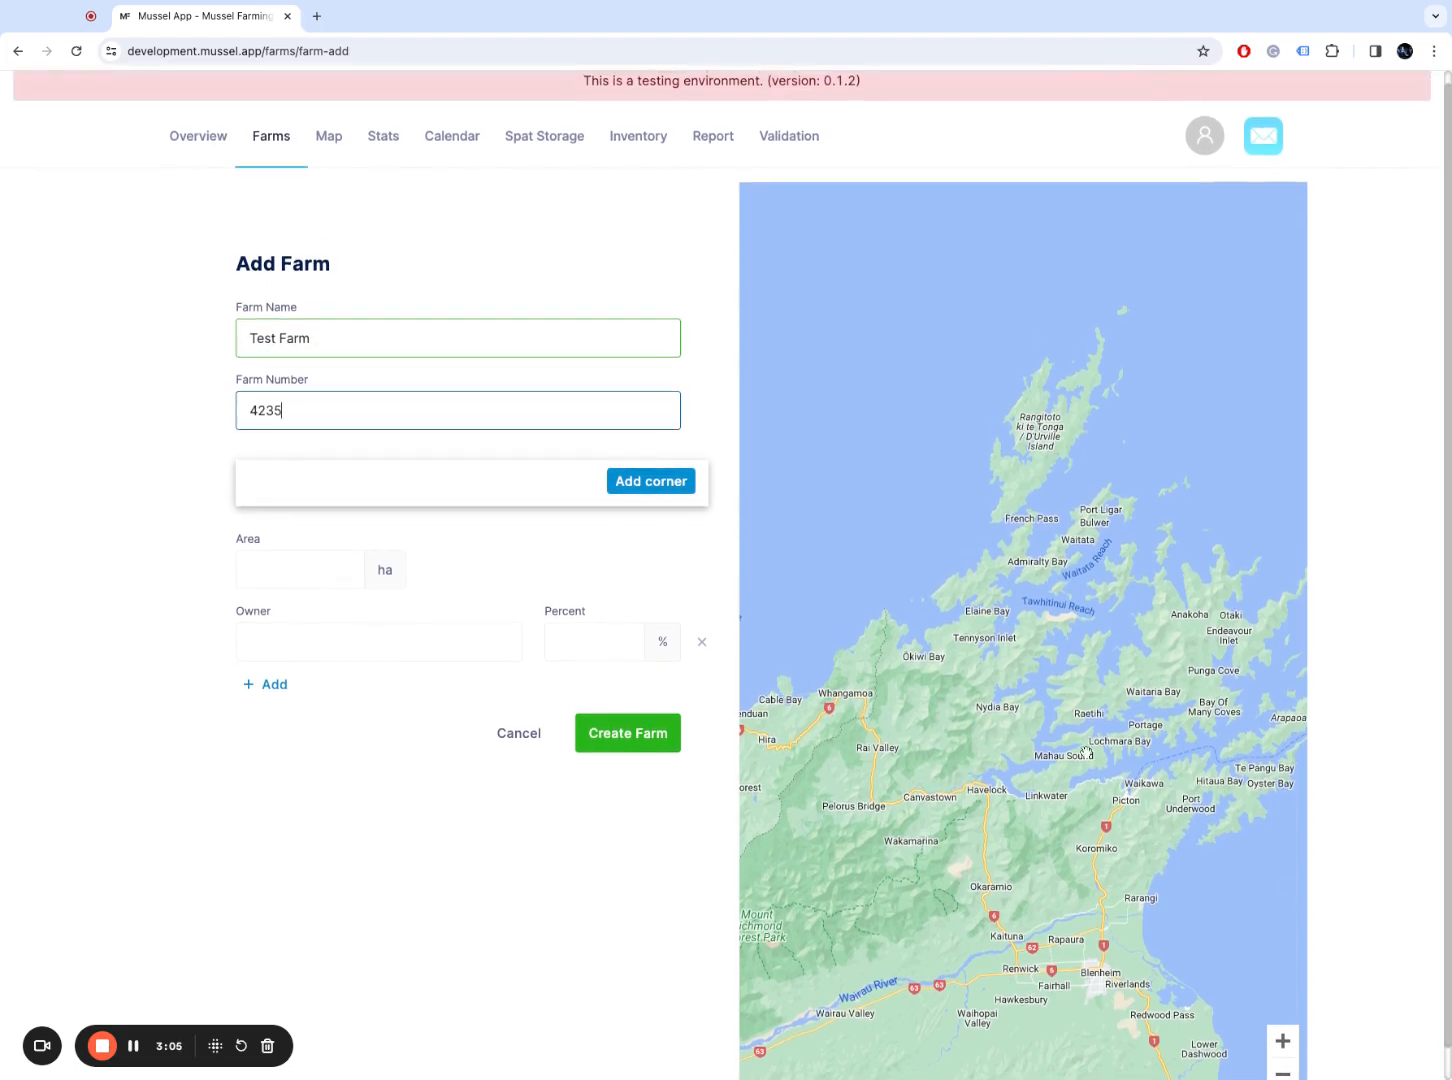
{"action": "left_click_drag", "start_coordinate": [1172, 652], "coordinate": [989, 835]}
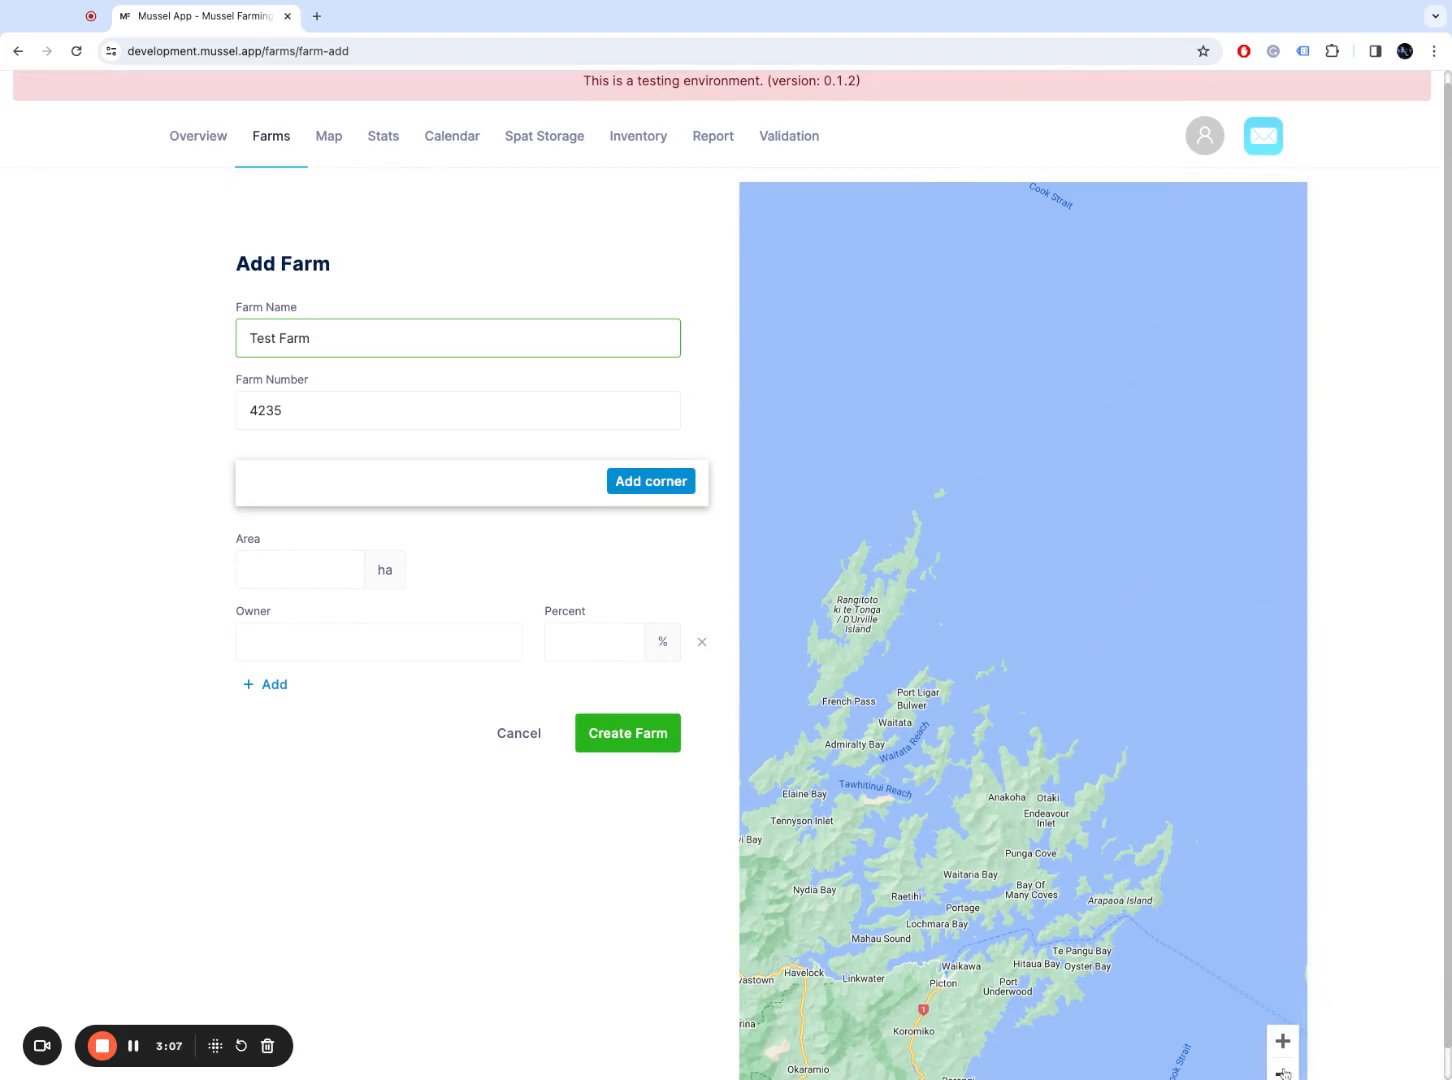
{"action": "left_click", "coordinate": [1283, 1072]}
{"action": "left_click_drag", "start_coordinate": [1228, 612], "coordinate": [1090, 592]}
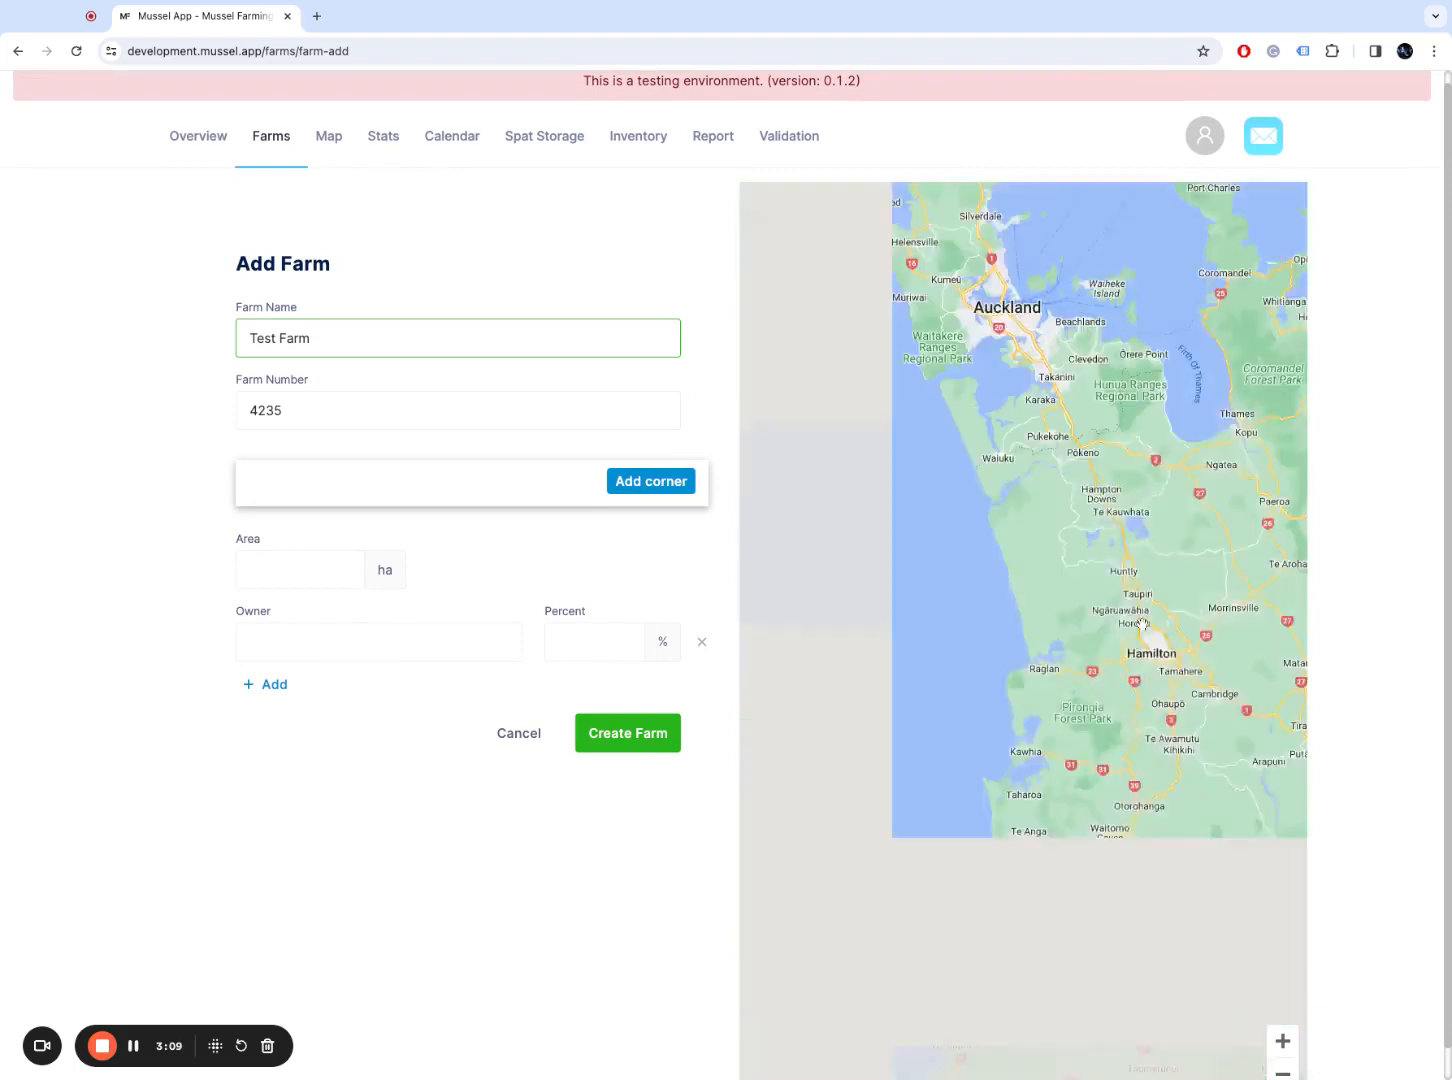
{"action": "left_click", "coordinate": [1159, 722]}
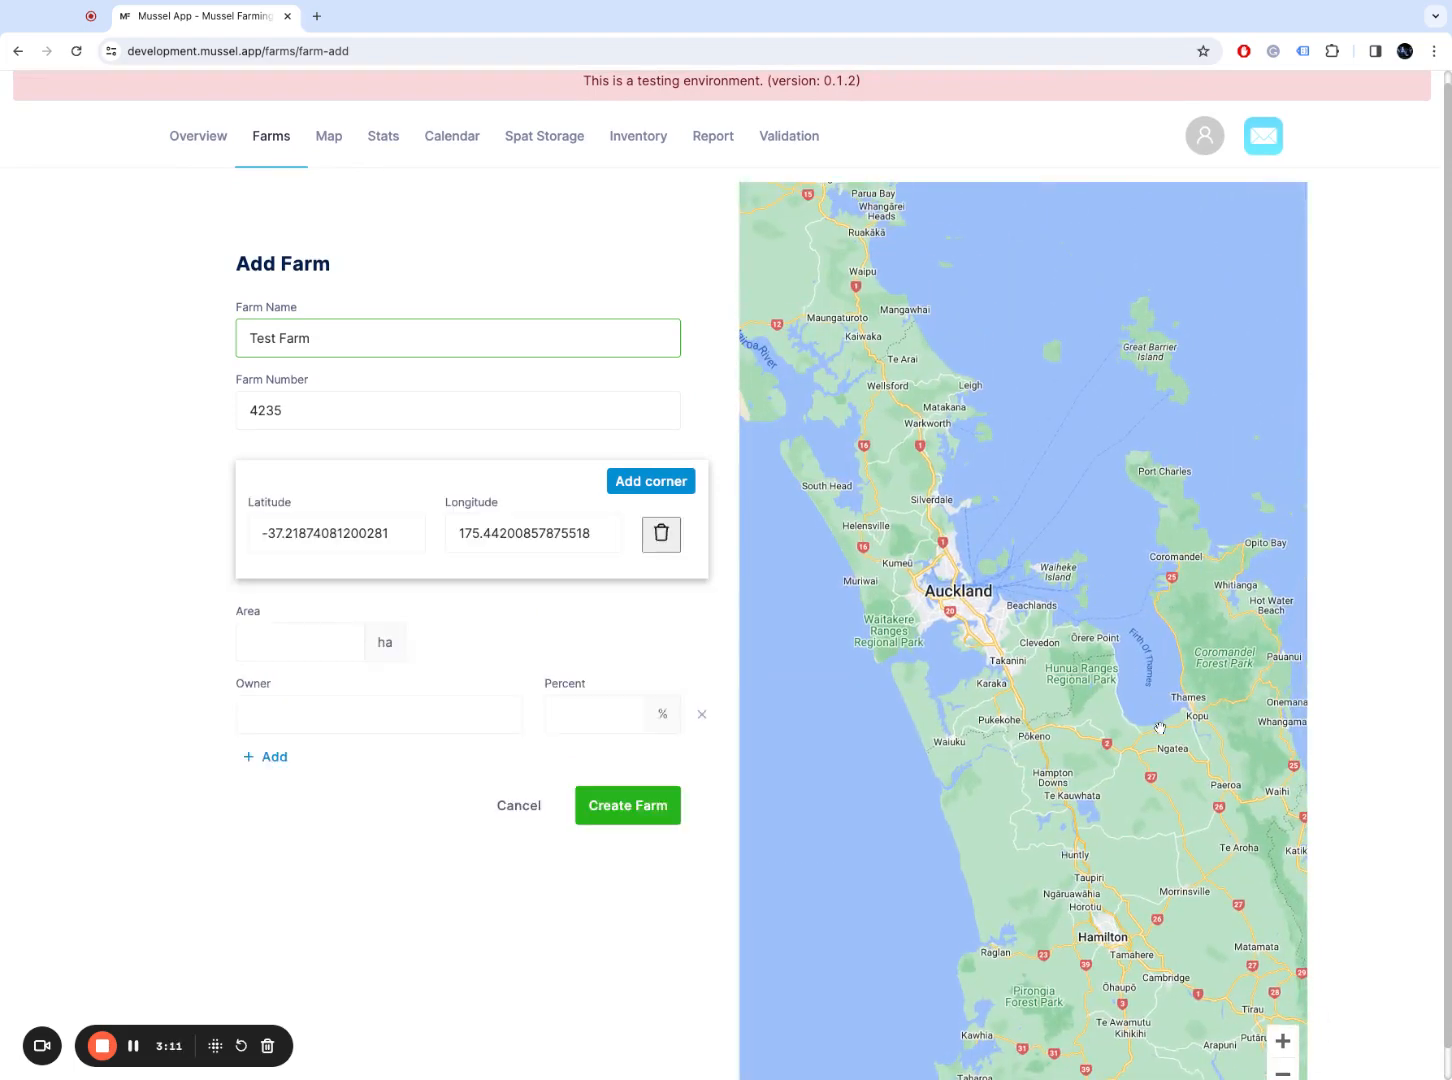
{"action": "scroll", "coordinate": [1052, 852], "scroll_direction": "up", "scroll_amount": 3}
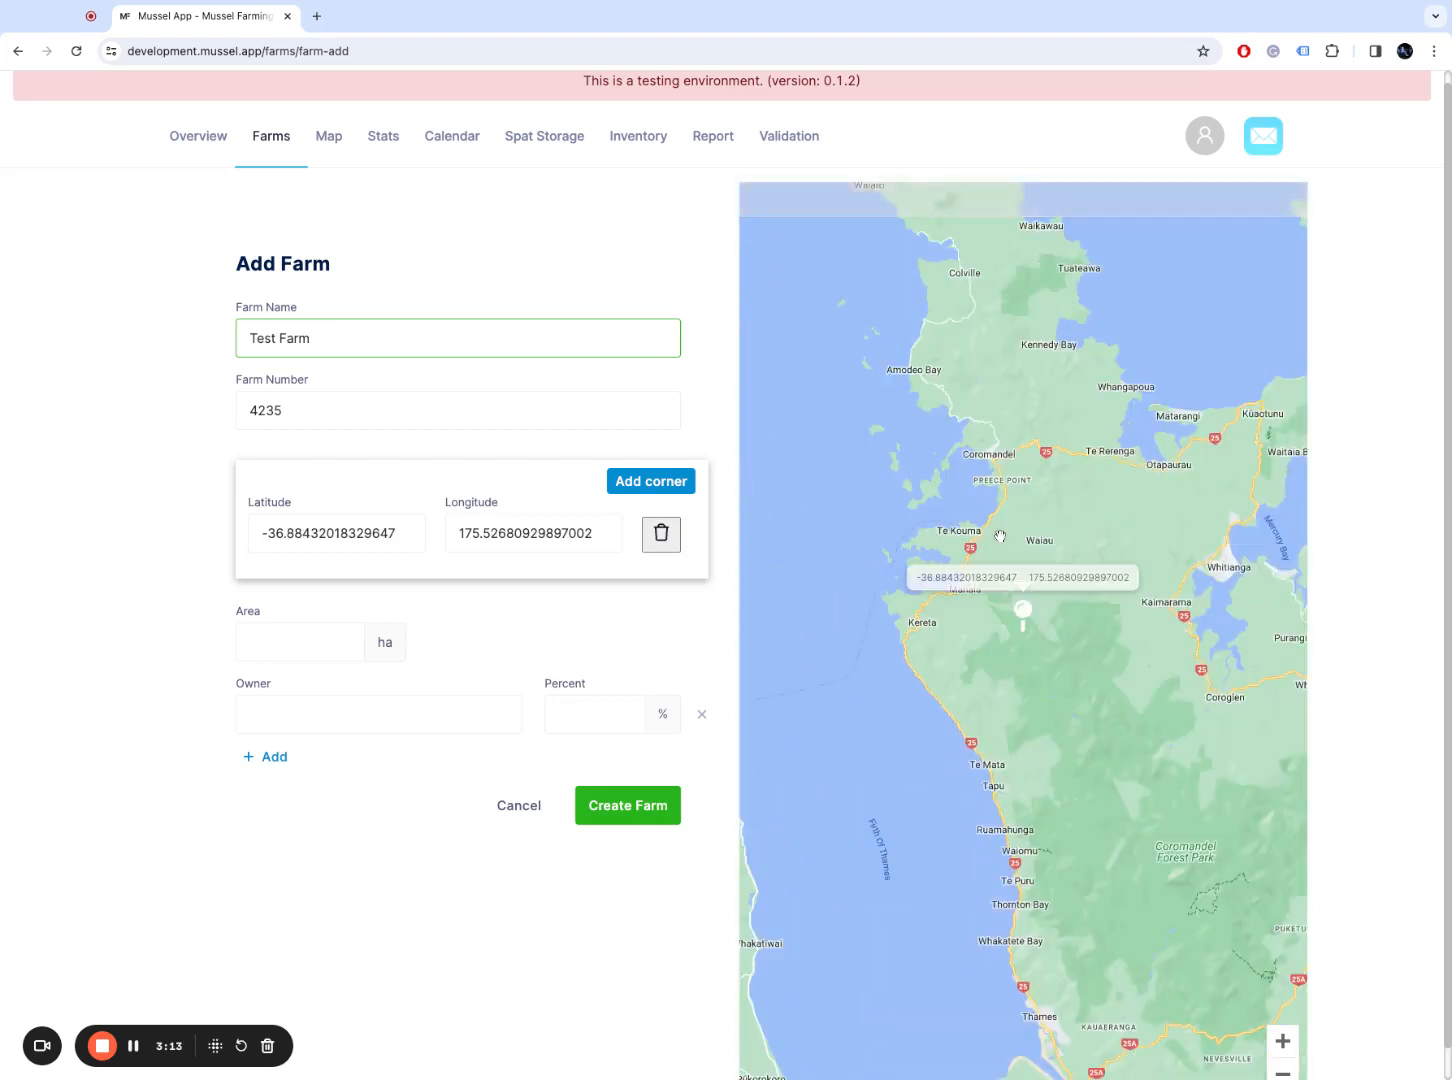
{"action": "left_click_drag", "start_coordinate": [1052, 852], "coordinate": [1158, 494]}
{"action": "left_click_drag", "start_coordinate": [1005, 587], "coordinate": [1057, 541]}
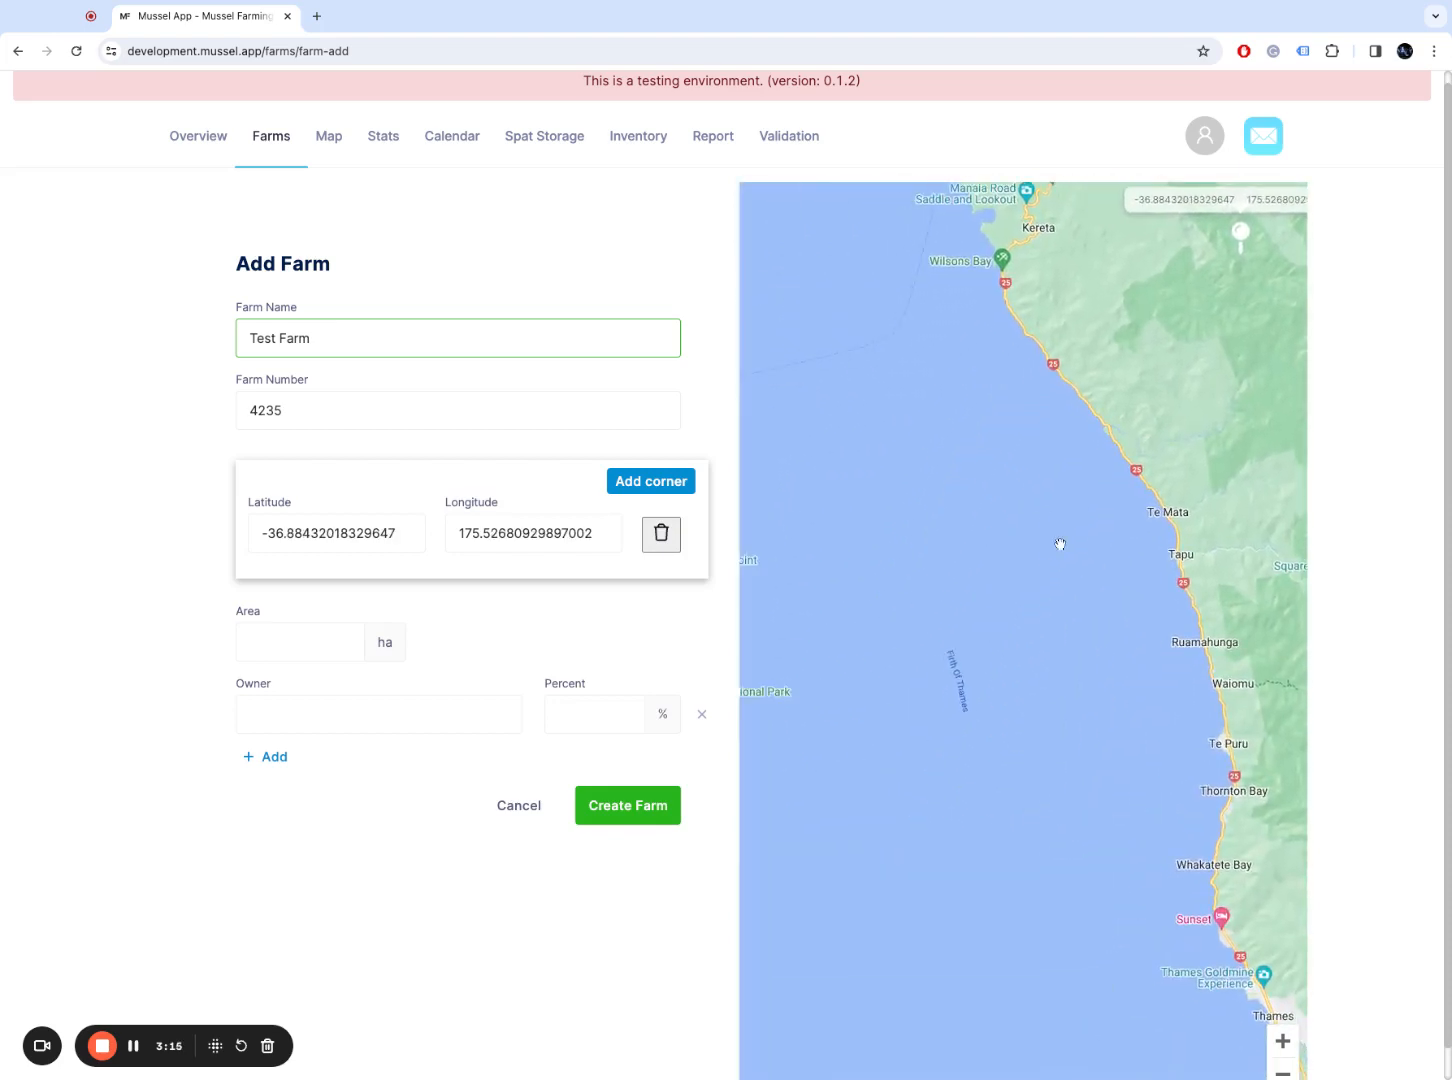
{"action": "left_click", "coordinate": [930, 534]}
{"action": "left_click_drag", "start_coordinate": [1146, 690], "coordinate": [1095, 645]}
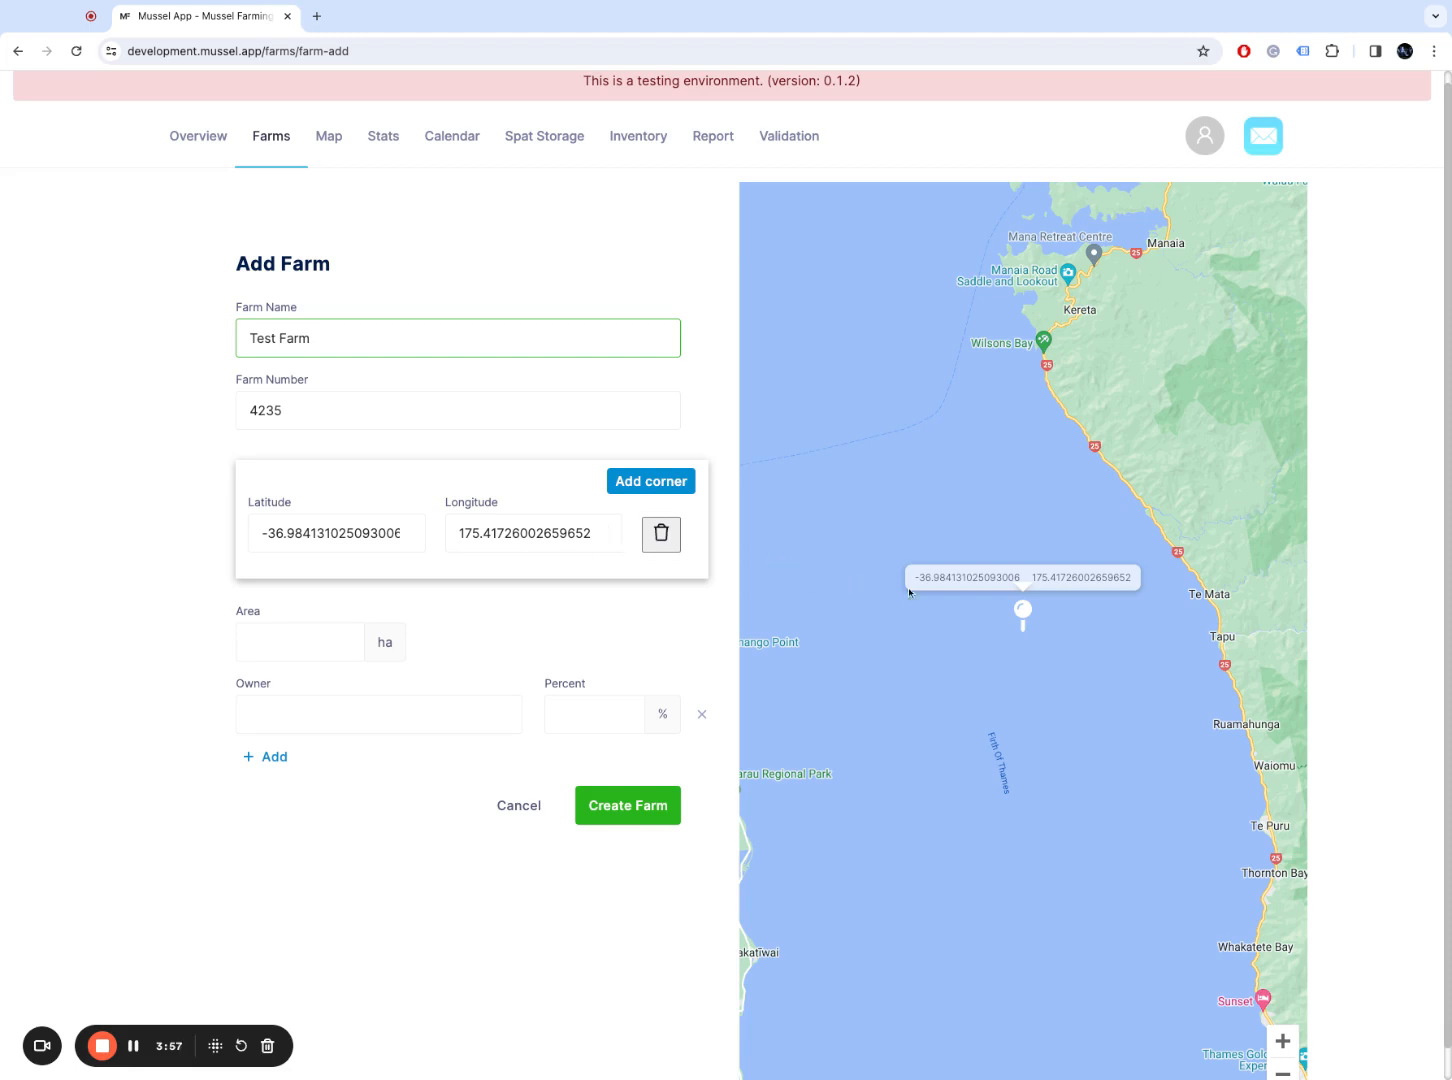
Step: Add corners 2, 3 and 4 on the map to form a four-sided farm boundary
{"action": "left_click", "coordinate": [651, 481]}
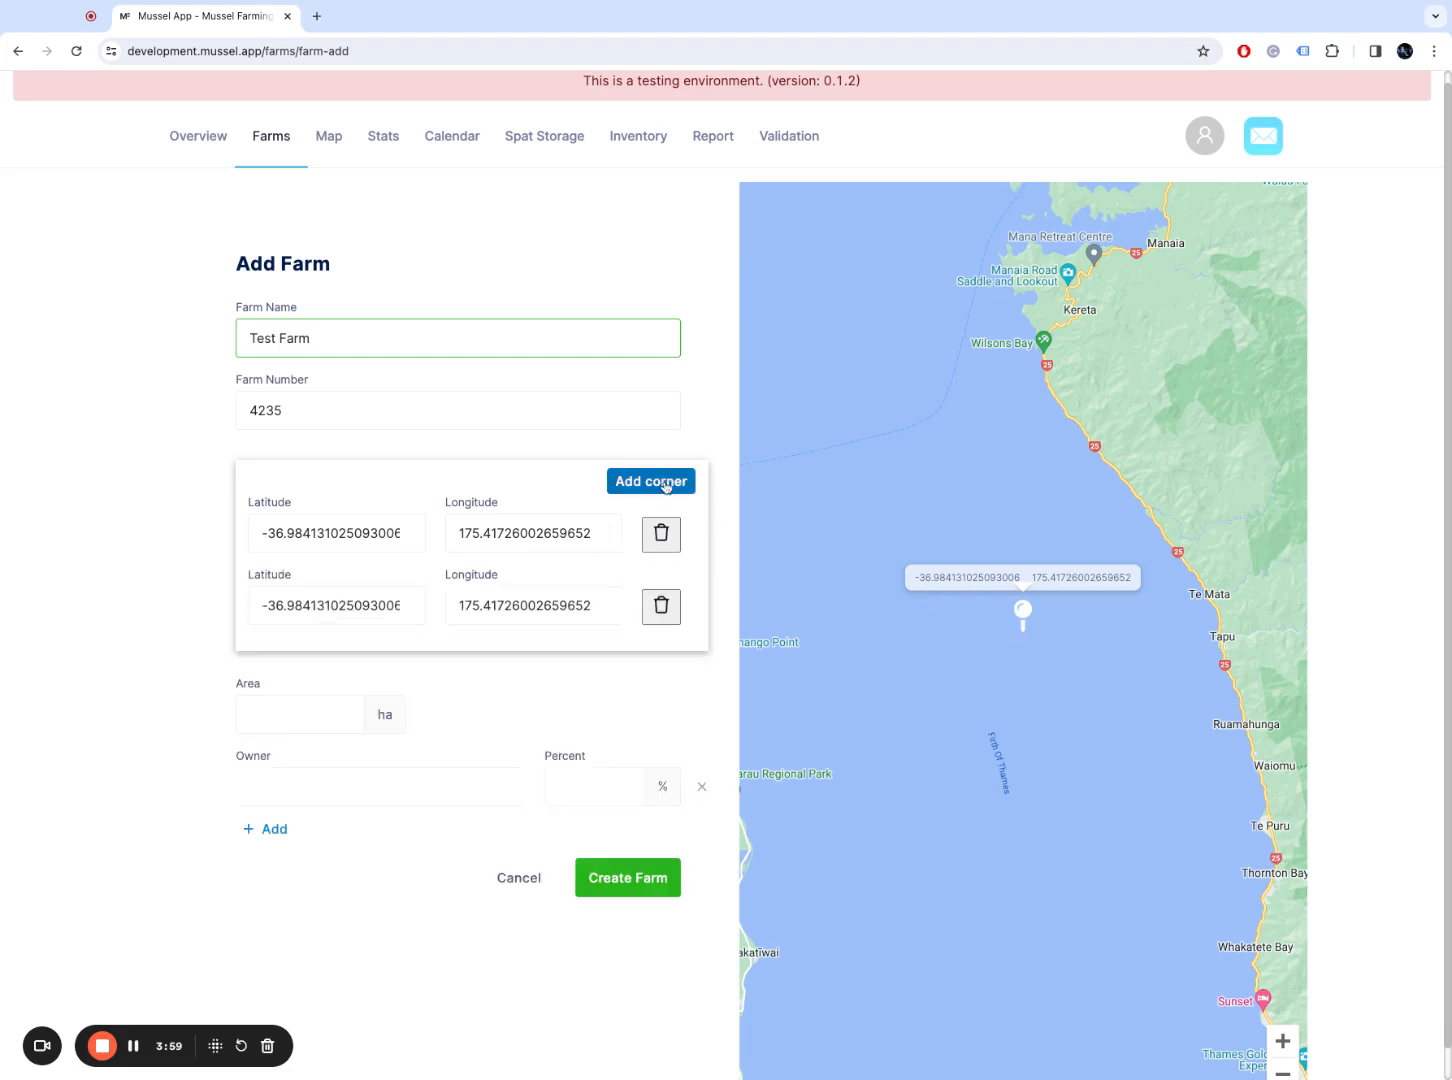
{"action": "left_click", "coordinate": [1088, 627]}
{"action": "left_click", "coordinate": [651, 481]}
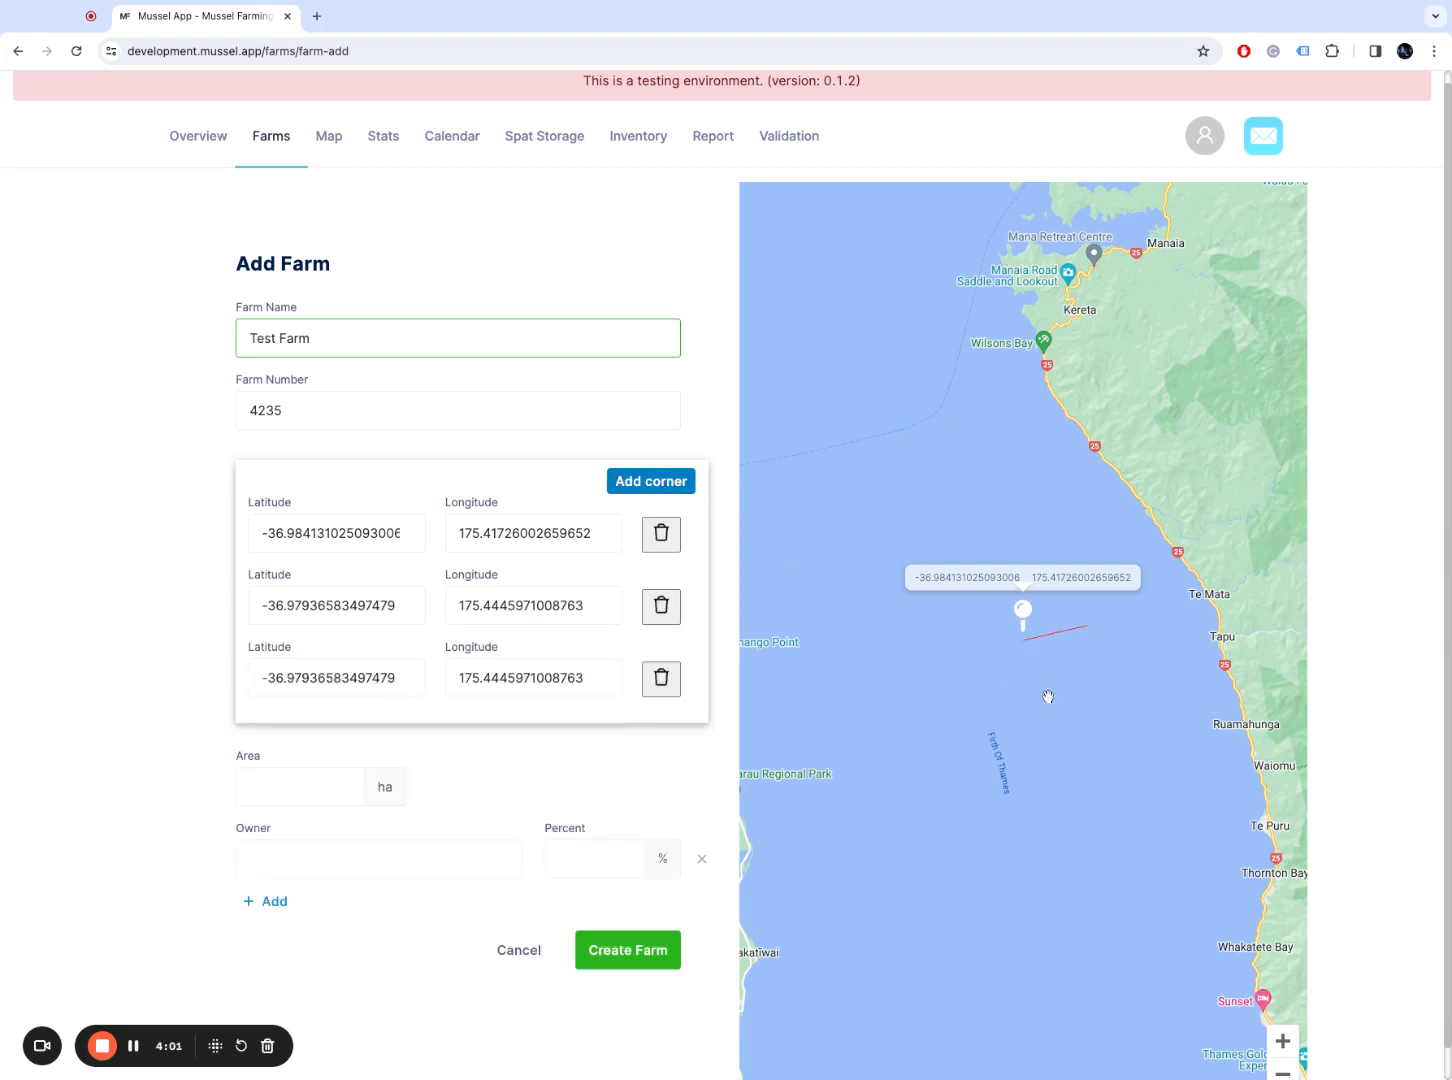
{"action": "left_click", "coordinate": [1095, 690]}
{"action": "left_click", "coordinate": [651, 481]}
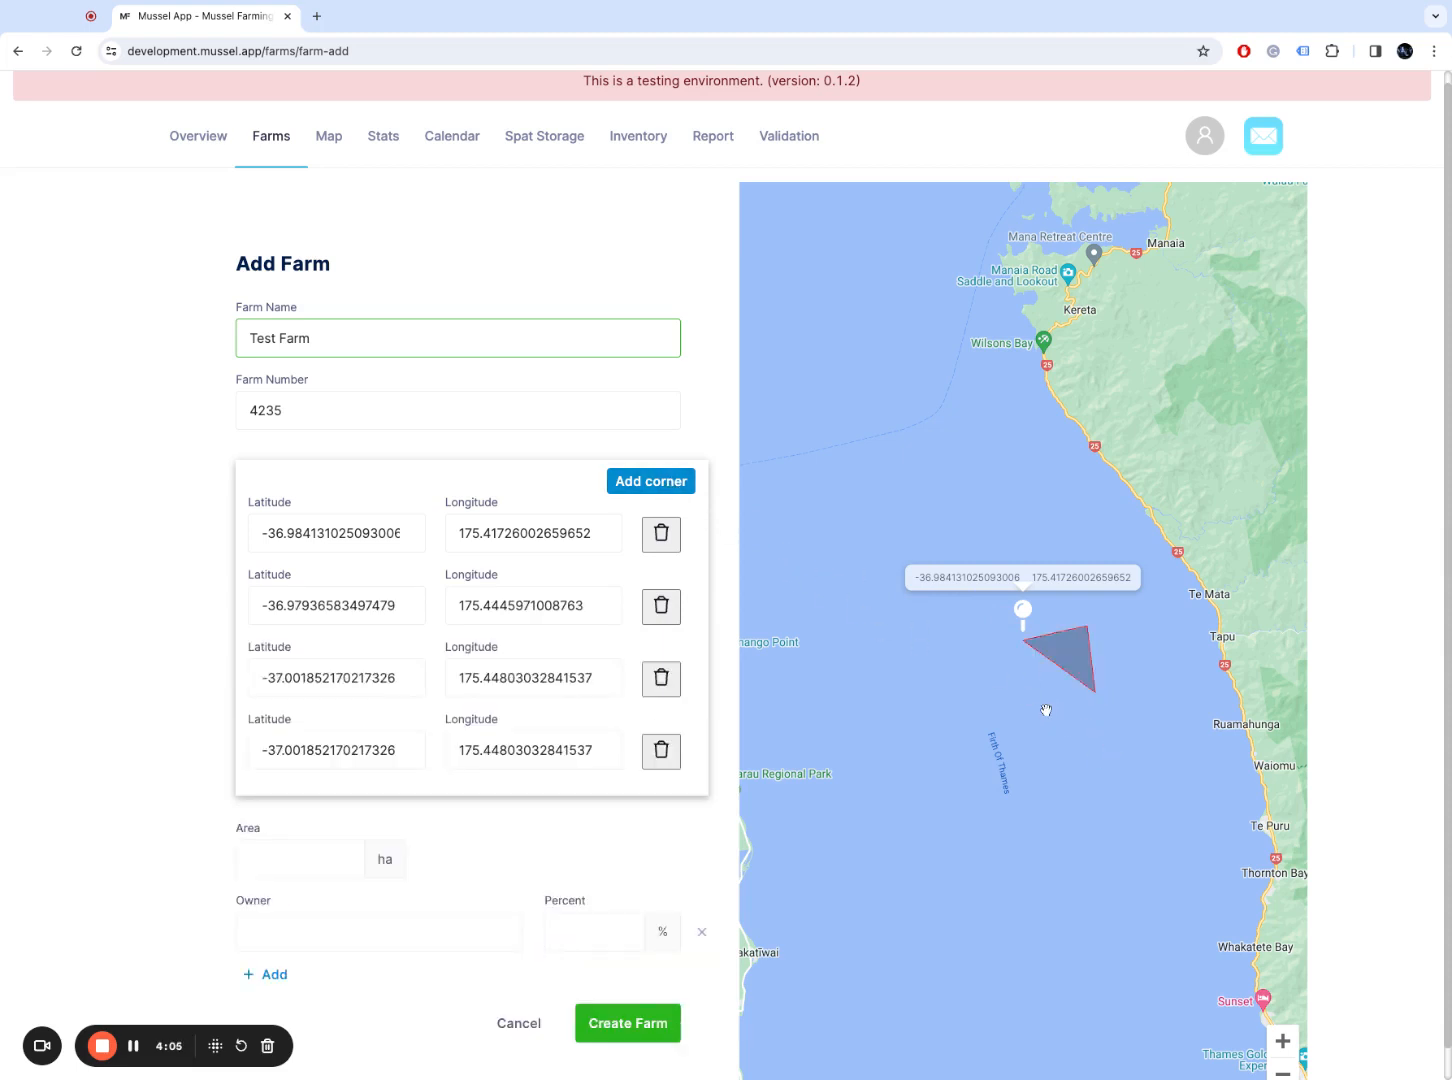
{"action": "left_click", "coordinate": [1037, 703]}
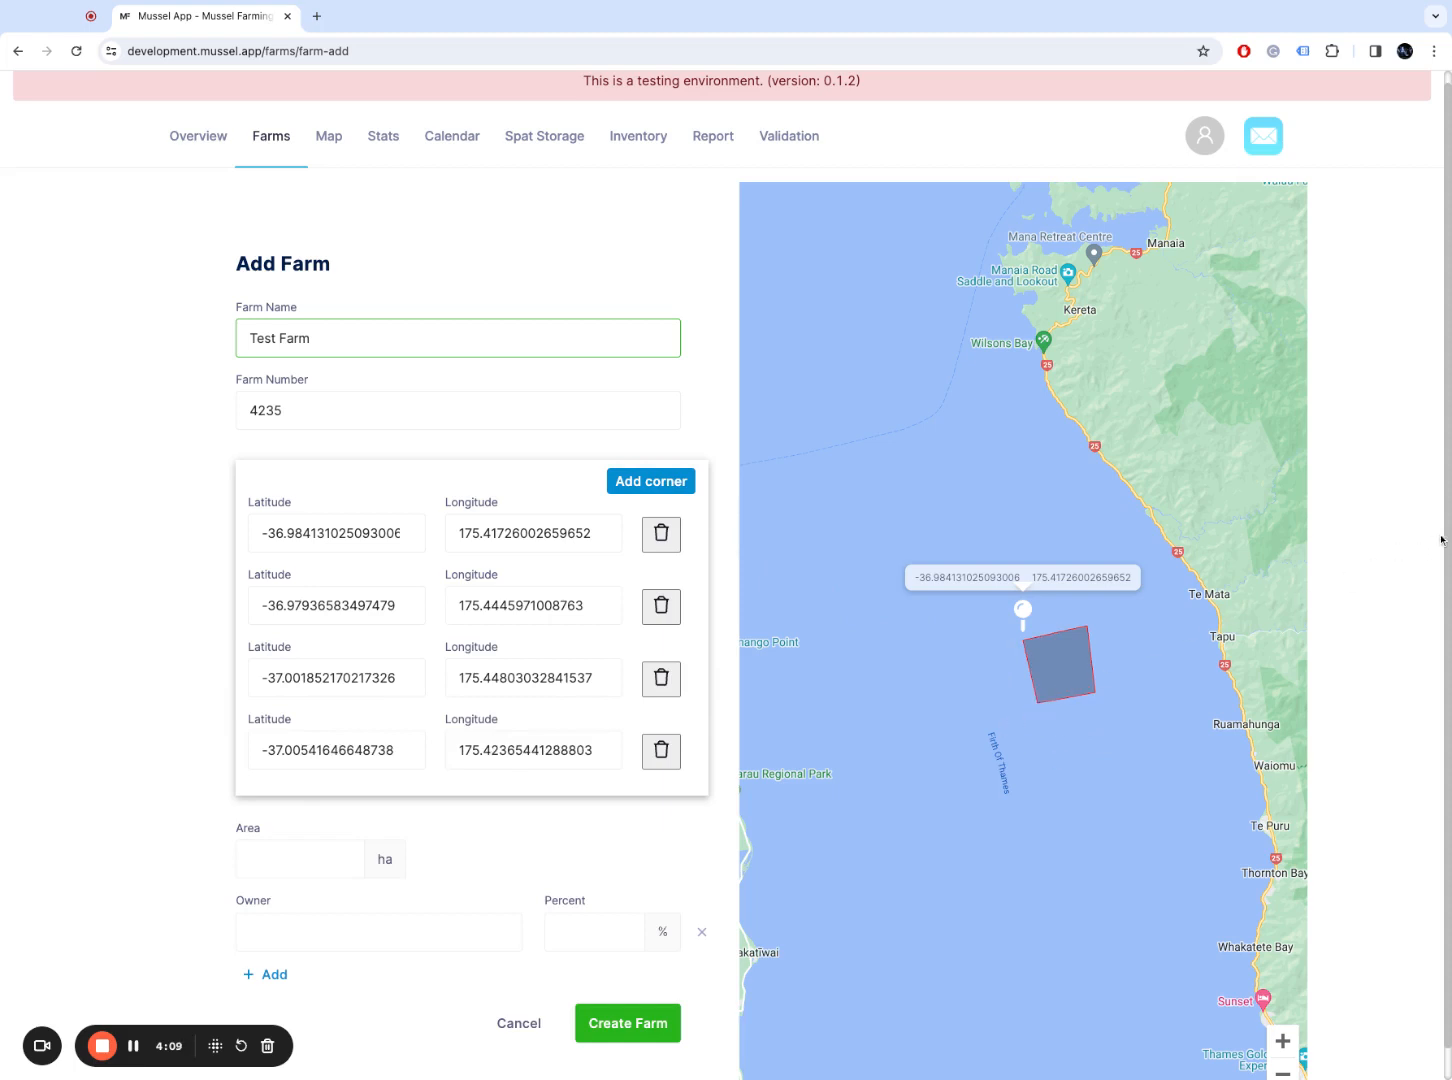
{"action": "scroll", "coordinate": [1446, 536], "scroll_direction": "down", "scroll_amount": 1}
{"action": "scroll", "coordinate": [1446, 536], "scroll_direction": "down", "scroll_amount": 1}
Step: Enter an area of 15 ha and owner Mussel App Company with a 100% share
{"action": "left_click", "coordinate": [336, 824]}
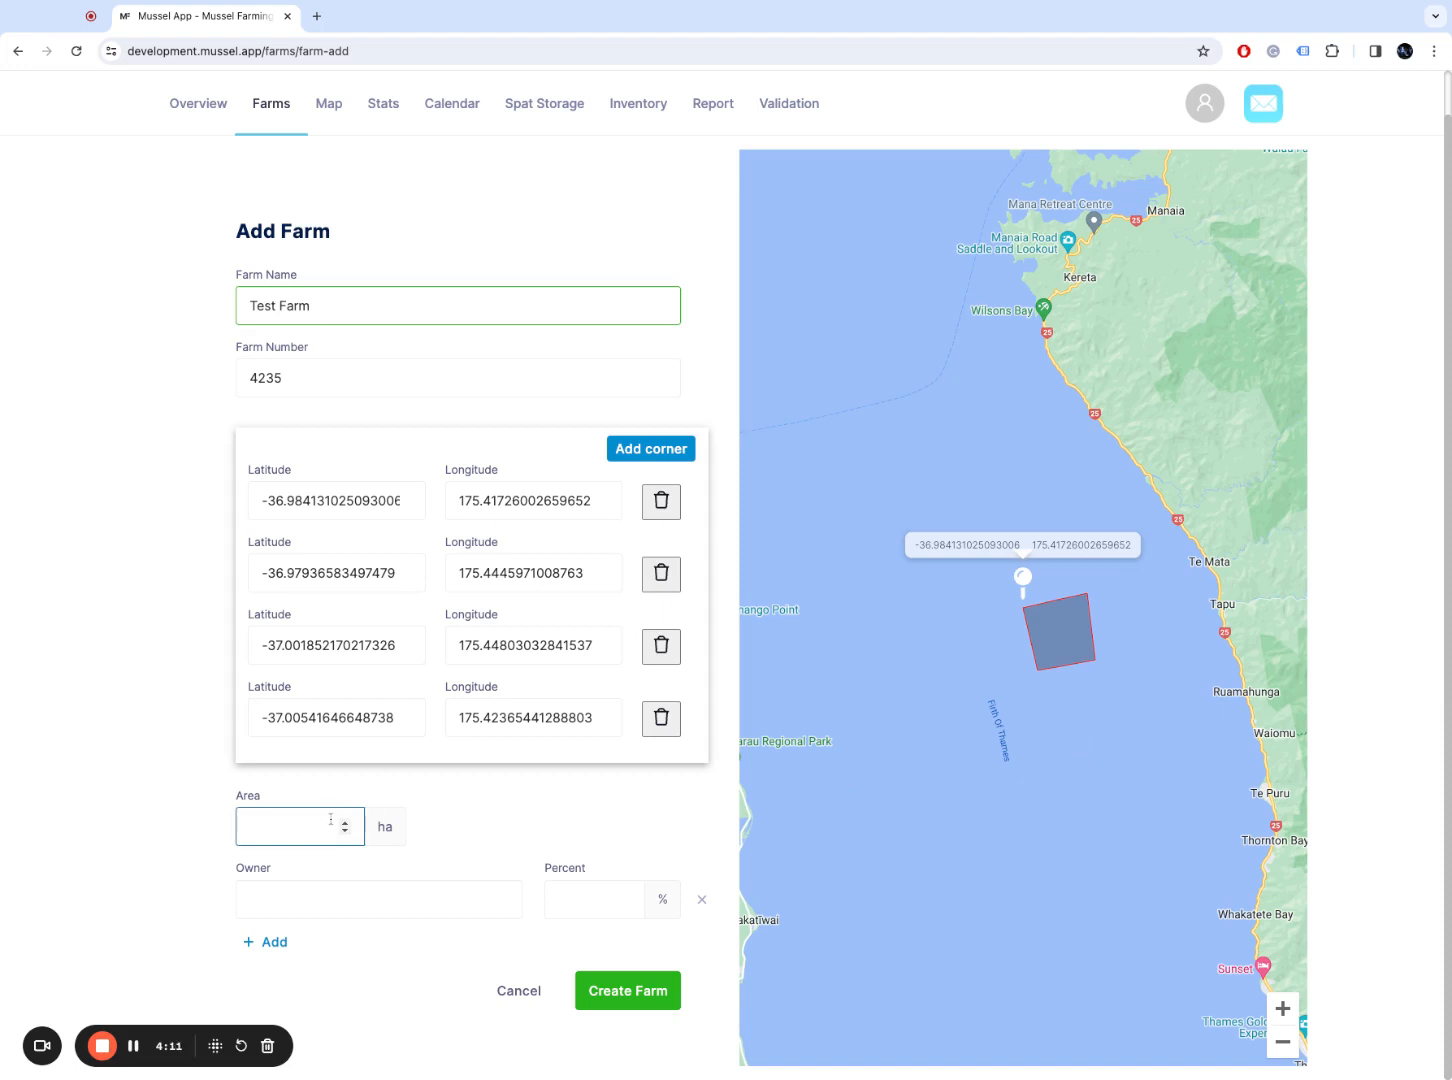
{"action": "type", "text": "15"}
{"action": "left_click", "coordinate": [335, 896]}
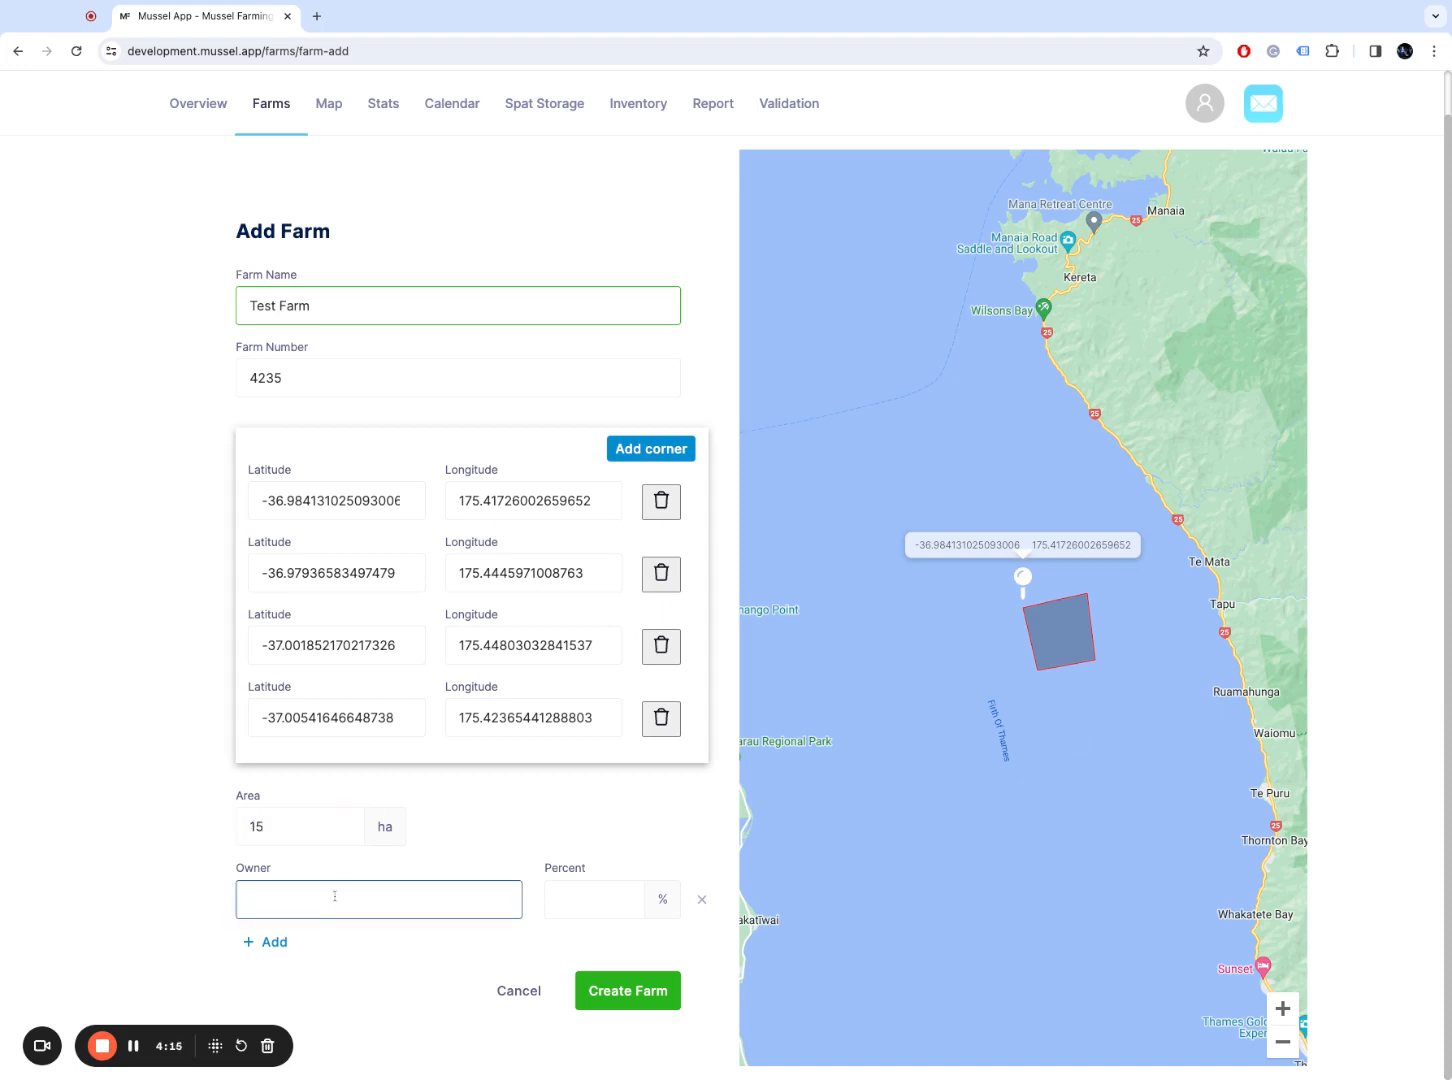
{"action": "type", "text": "Mussel App Company"}
{"action": "left_click", "coordinate": [568, 904]}
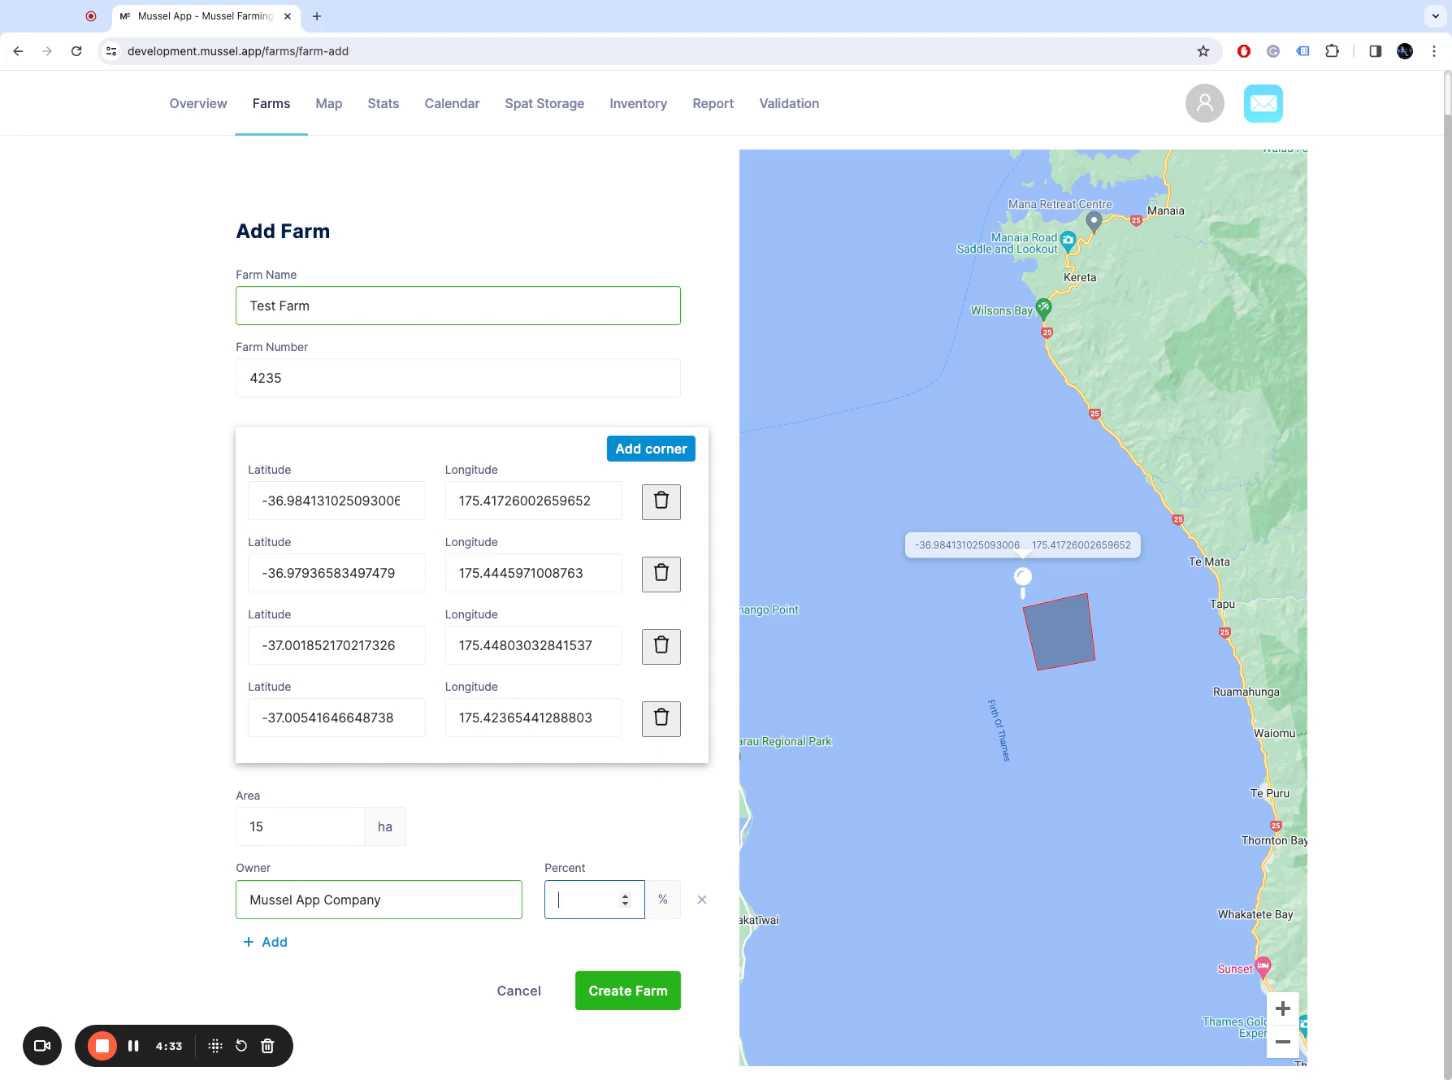
{"action": "type", "text": "100"}
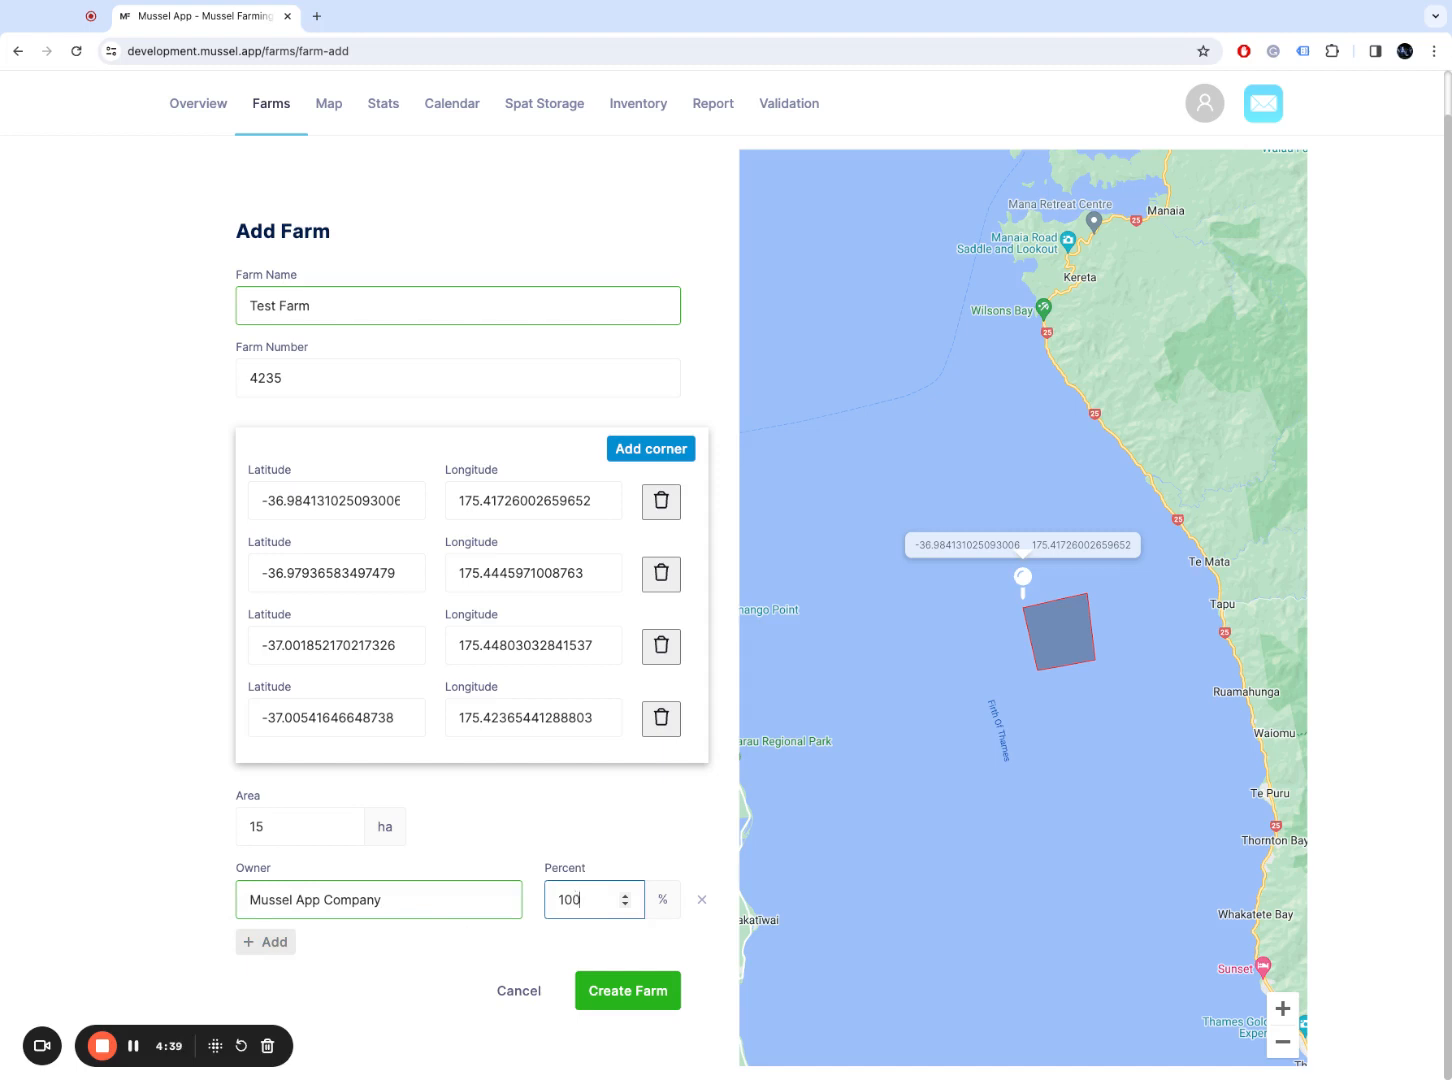
Step: Try a 50% share with a second owner row, then remove it and restore 100%
{"action": "double_click", "coordinate": [568, 900]}
{"action": "type", "text": "50"}
{"action": "left_click", "coordinate": [275, 942]}
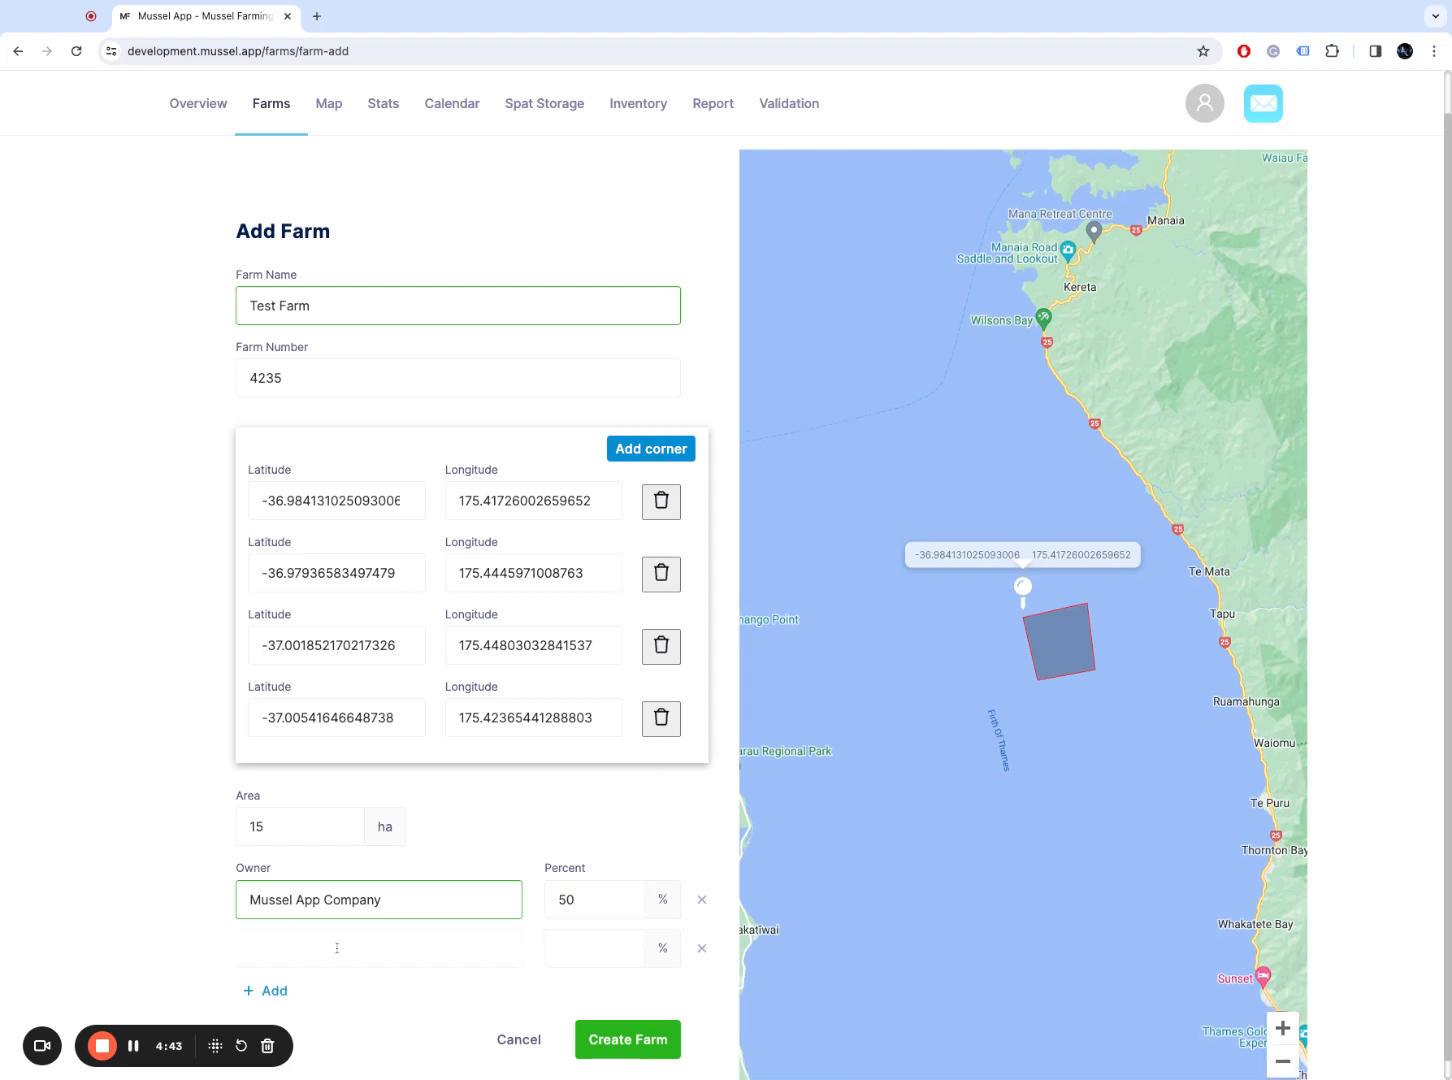
{"action": "left_click", "coordinate": [337, 947]}
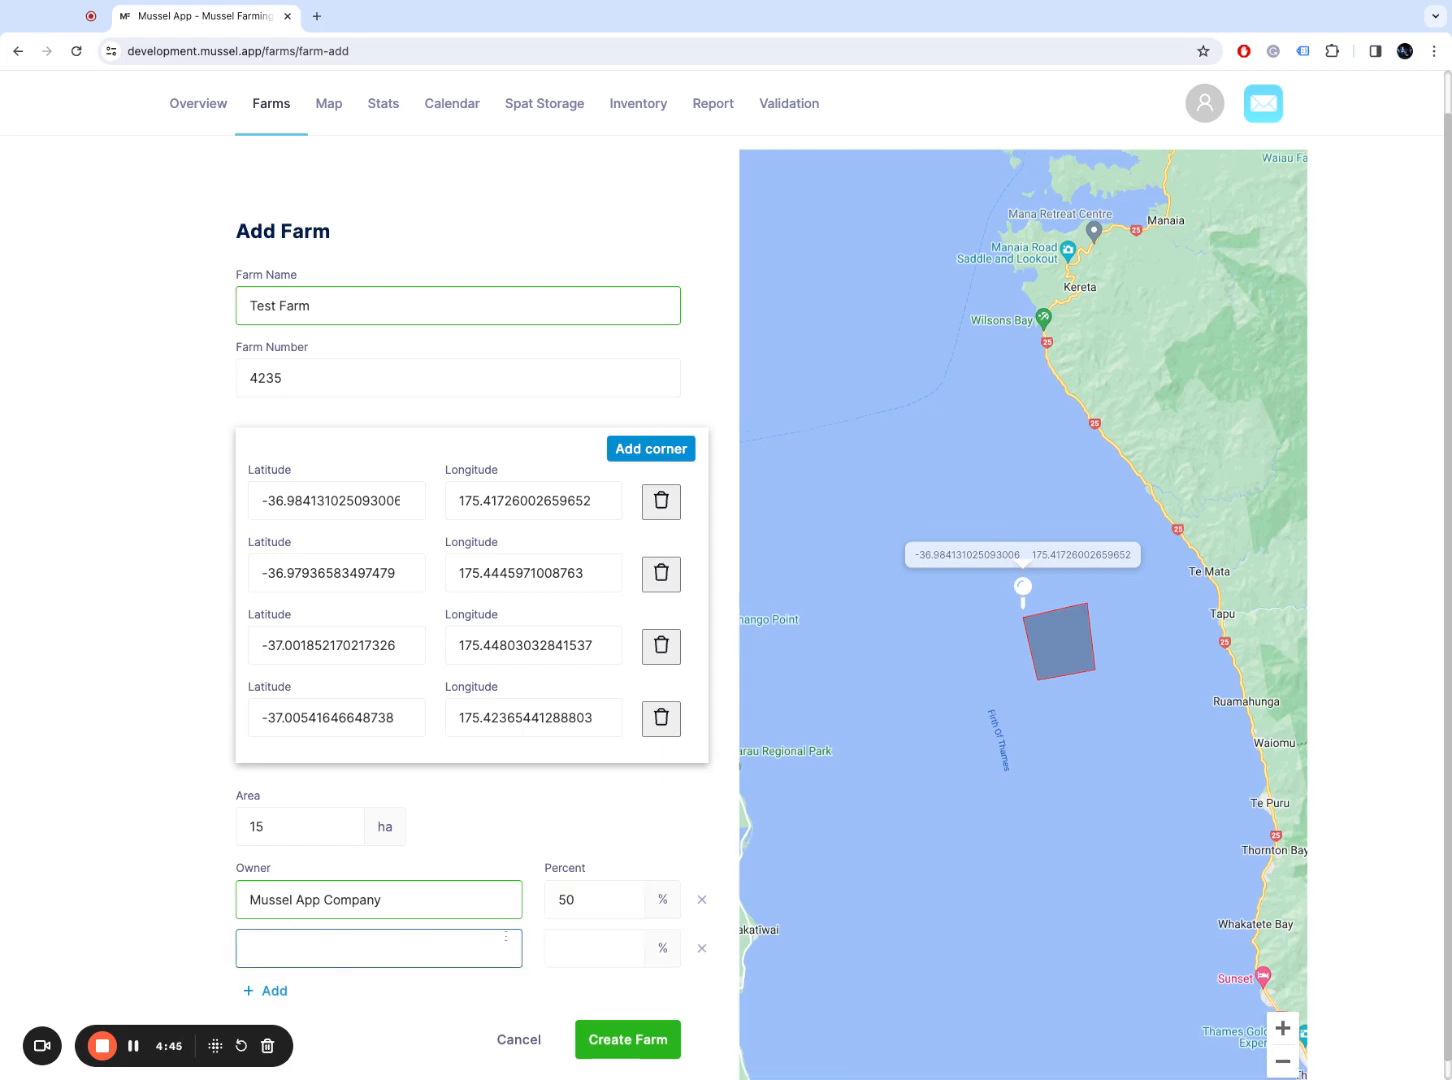
{"action": "left_click", "coordinate": [701, 948]}
{"action": "double_click", "coordinate": [563, 899]}
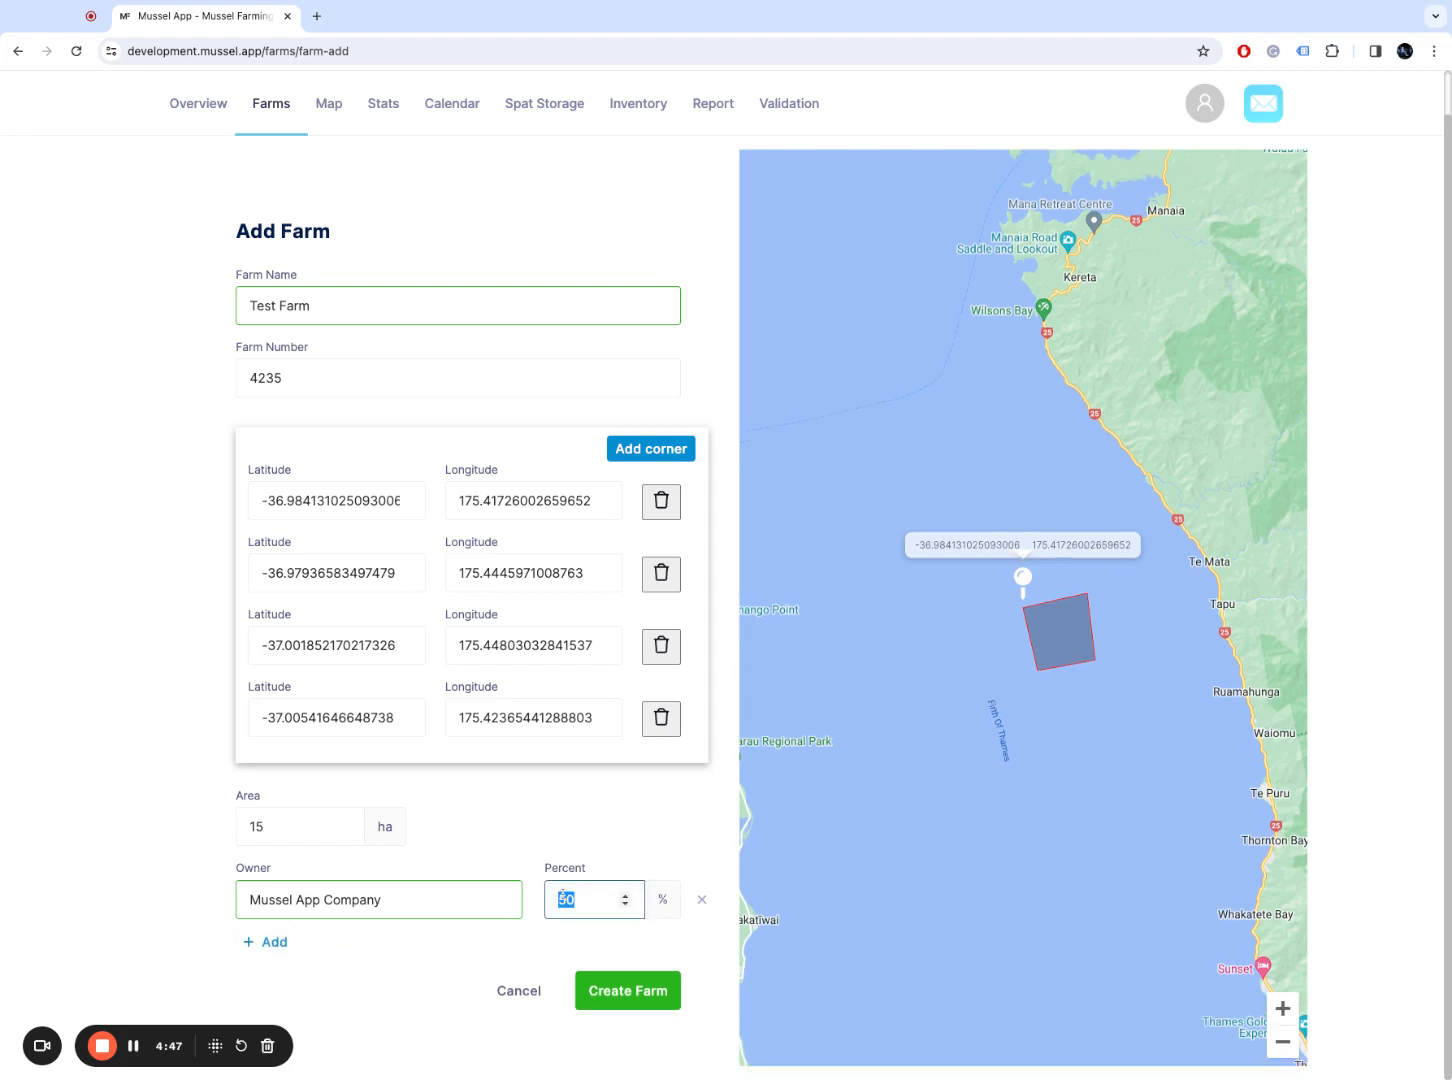
{"action": "type", "text": "100"}
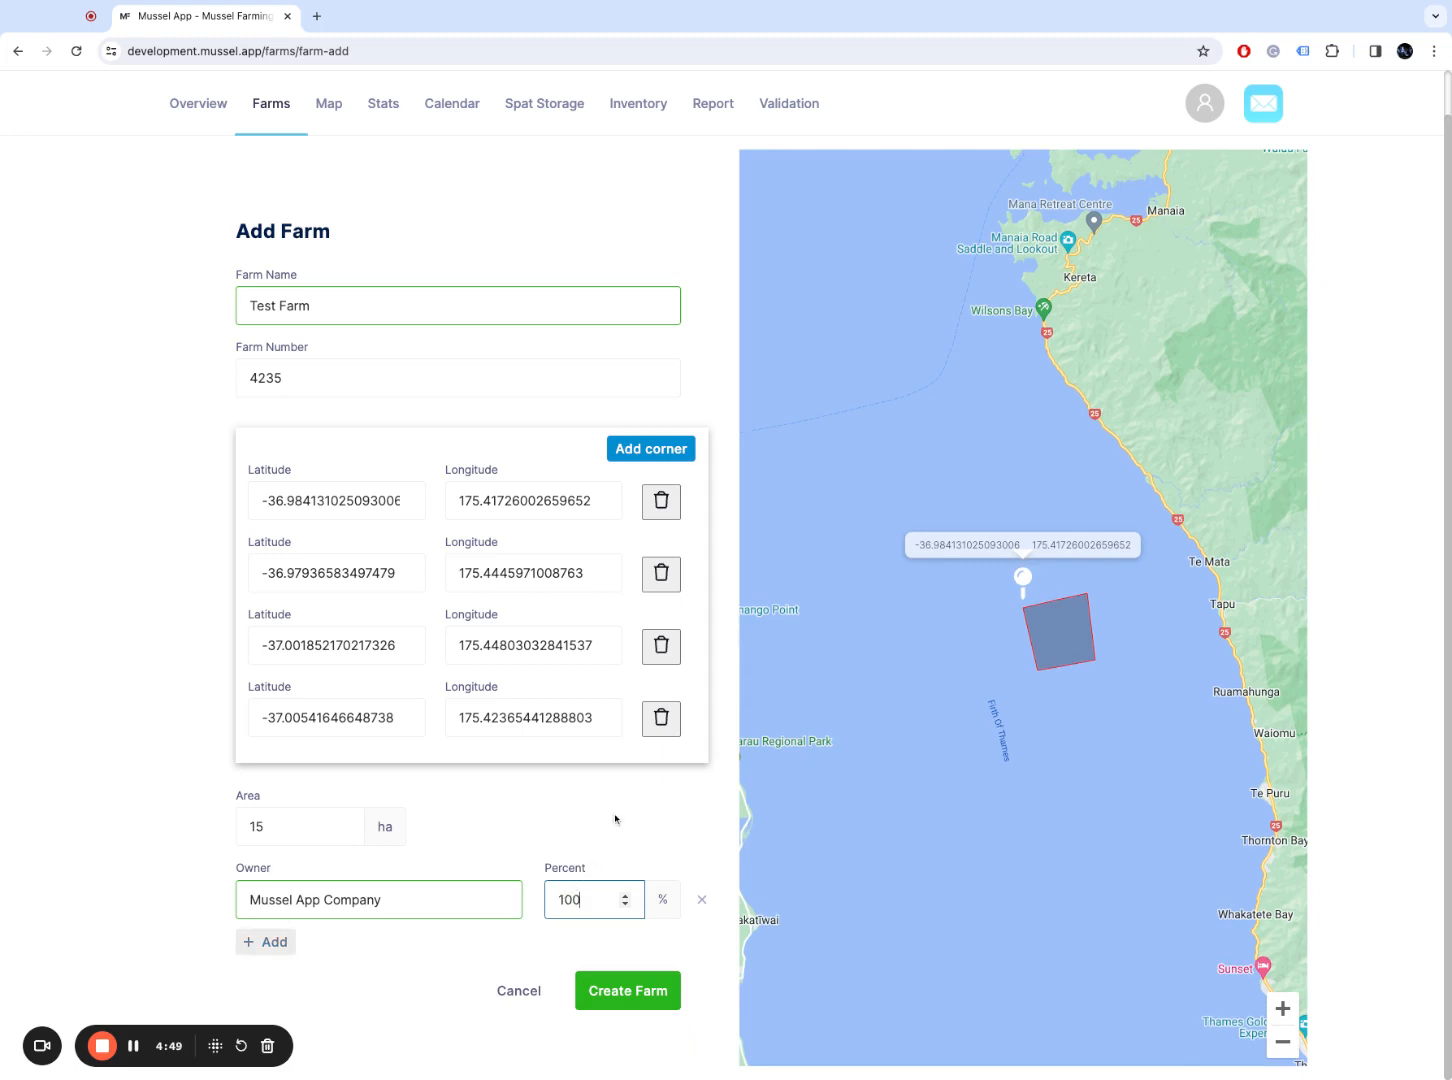
{"action": "left_click", "coordinate": [615, 819]}
{"action": "left_click", "coordinate": [560, 899]}
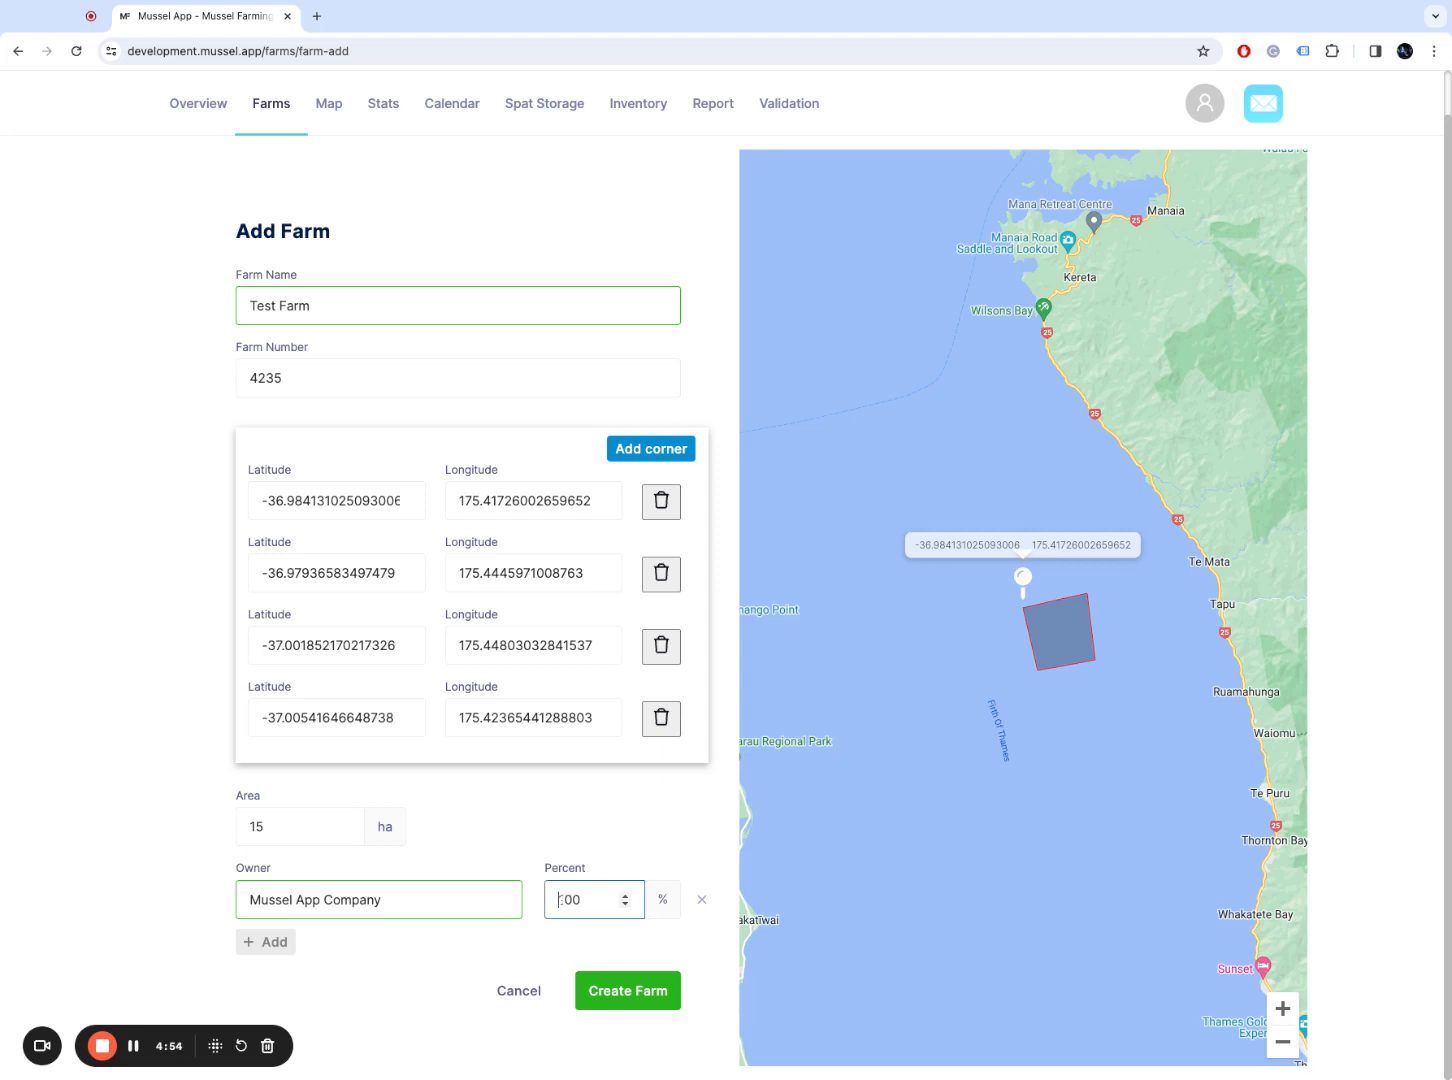
{"action": "left_click", "coordinate": [405, 899]}
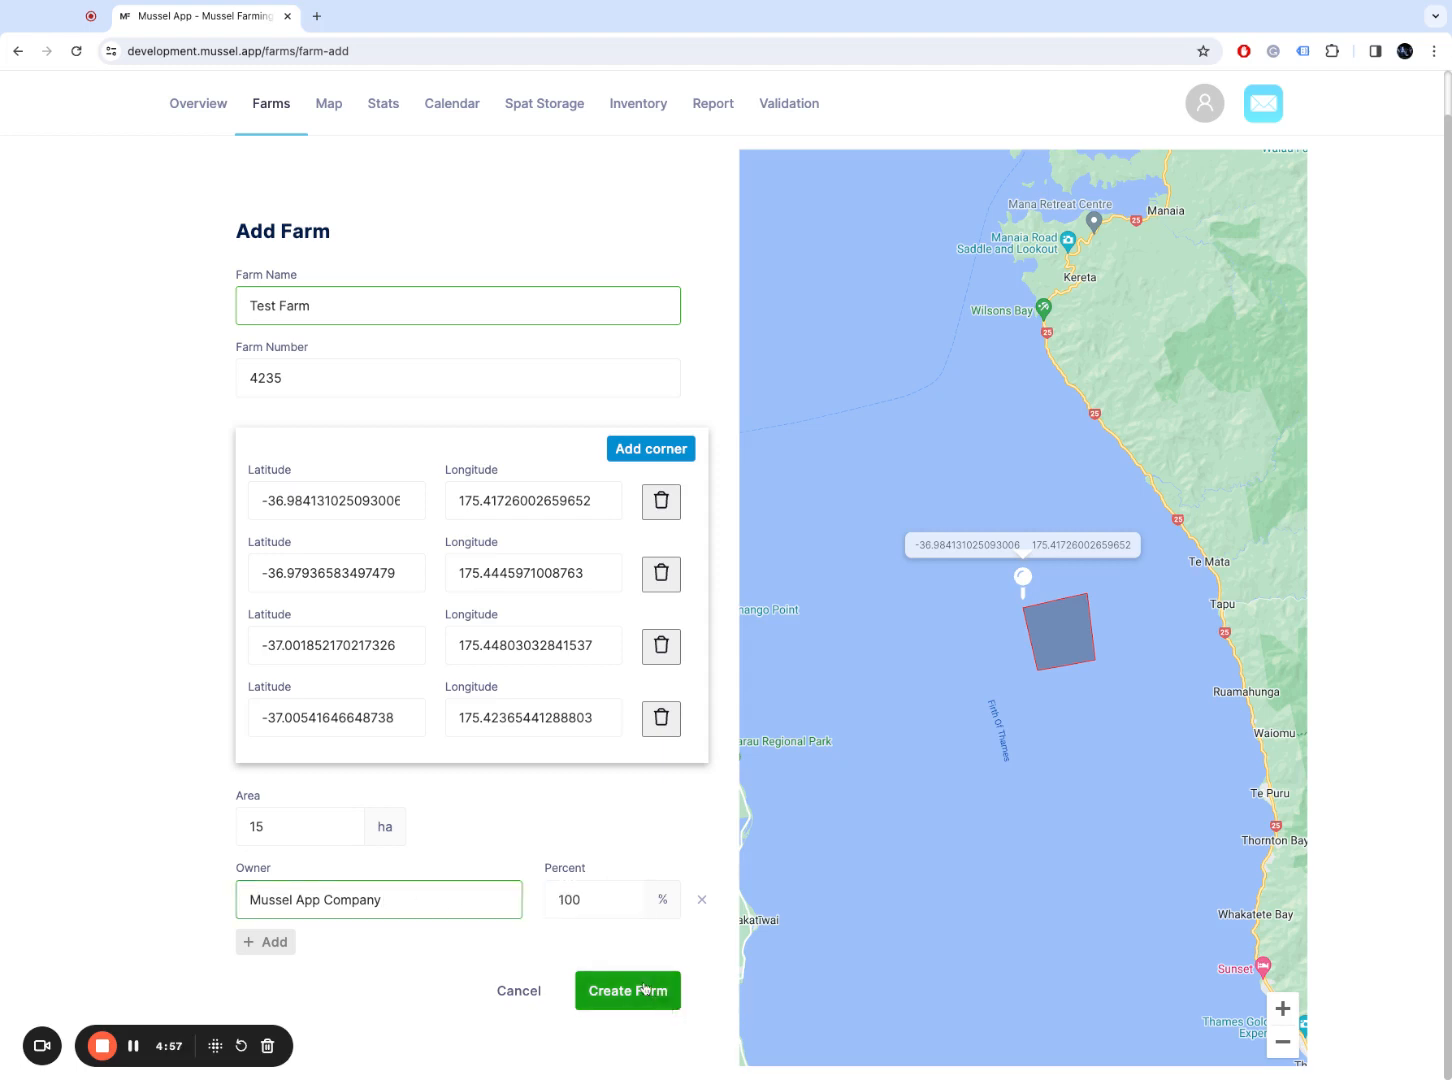
Step: Create Test Farm 4235 and open its page showing 15 ha, MAC owning 100%
{"action": "left_click", "coordinate": [645, 990]}
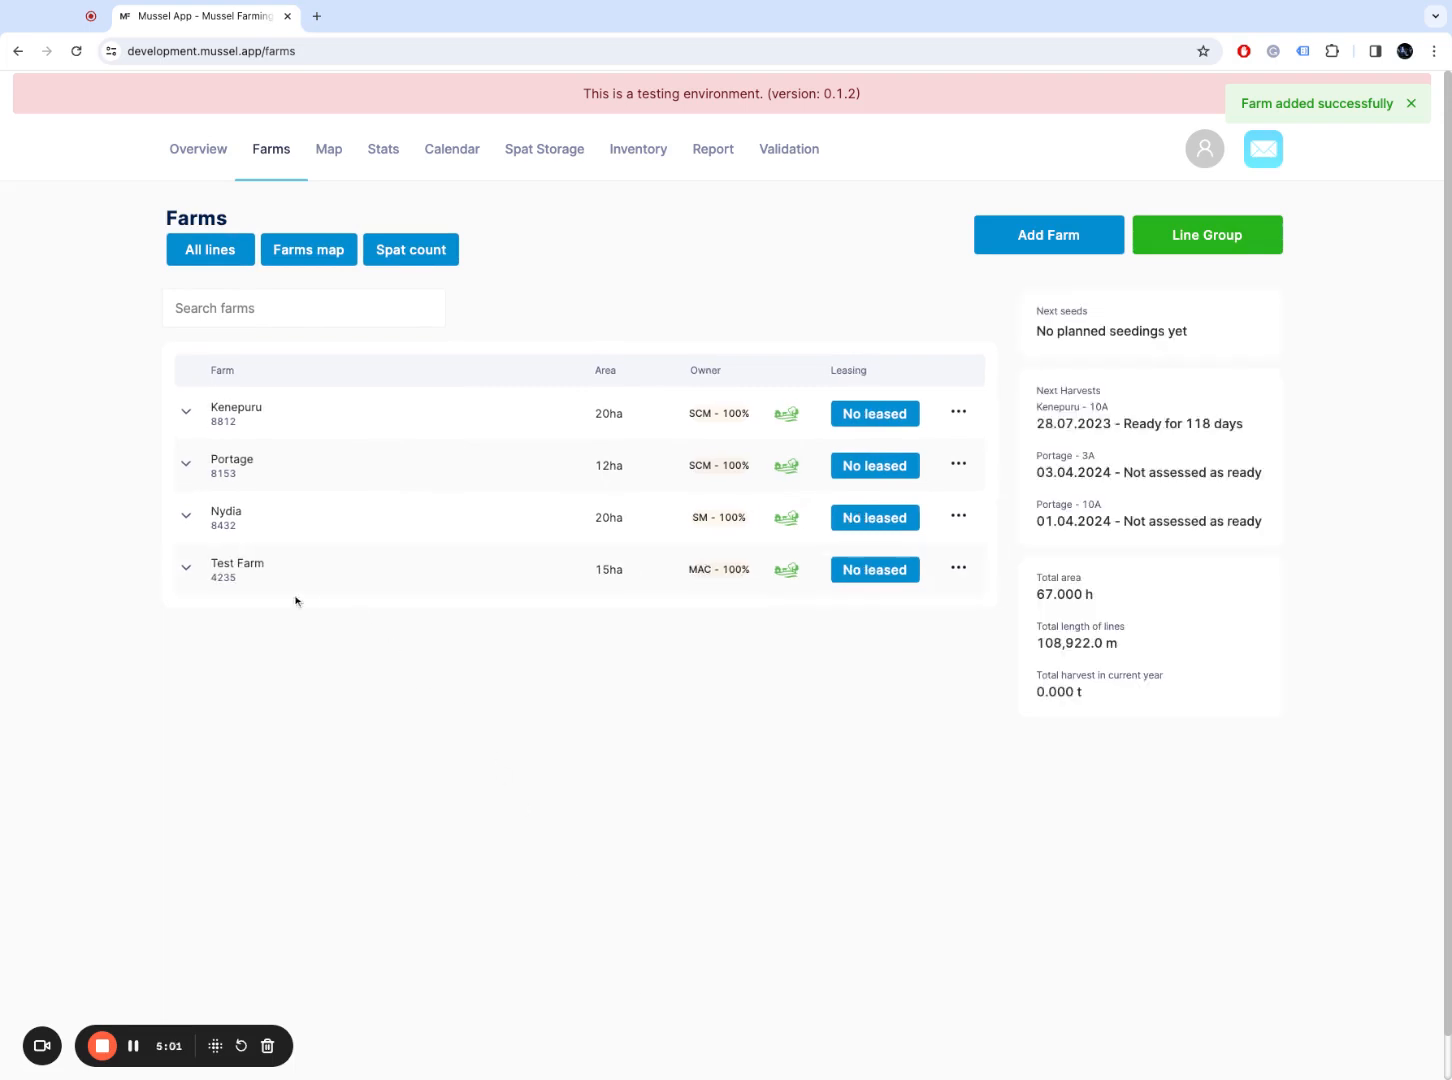
{"action": "left_click", "coordinate": [188, 578]}
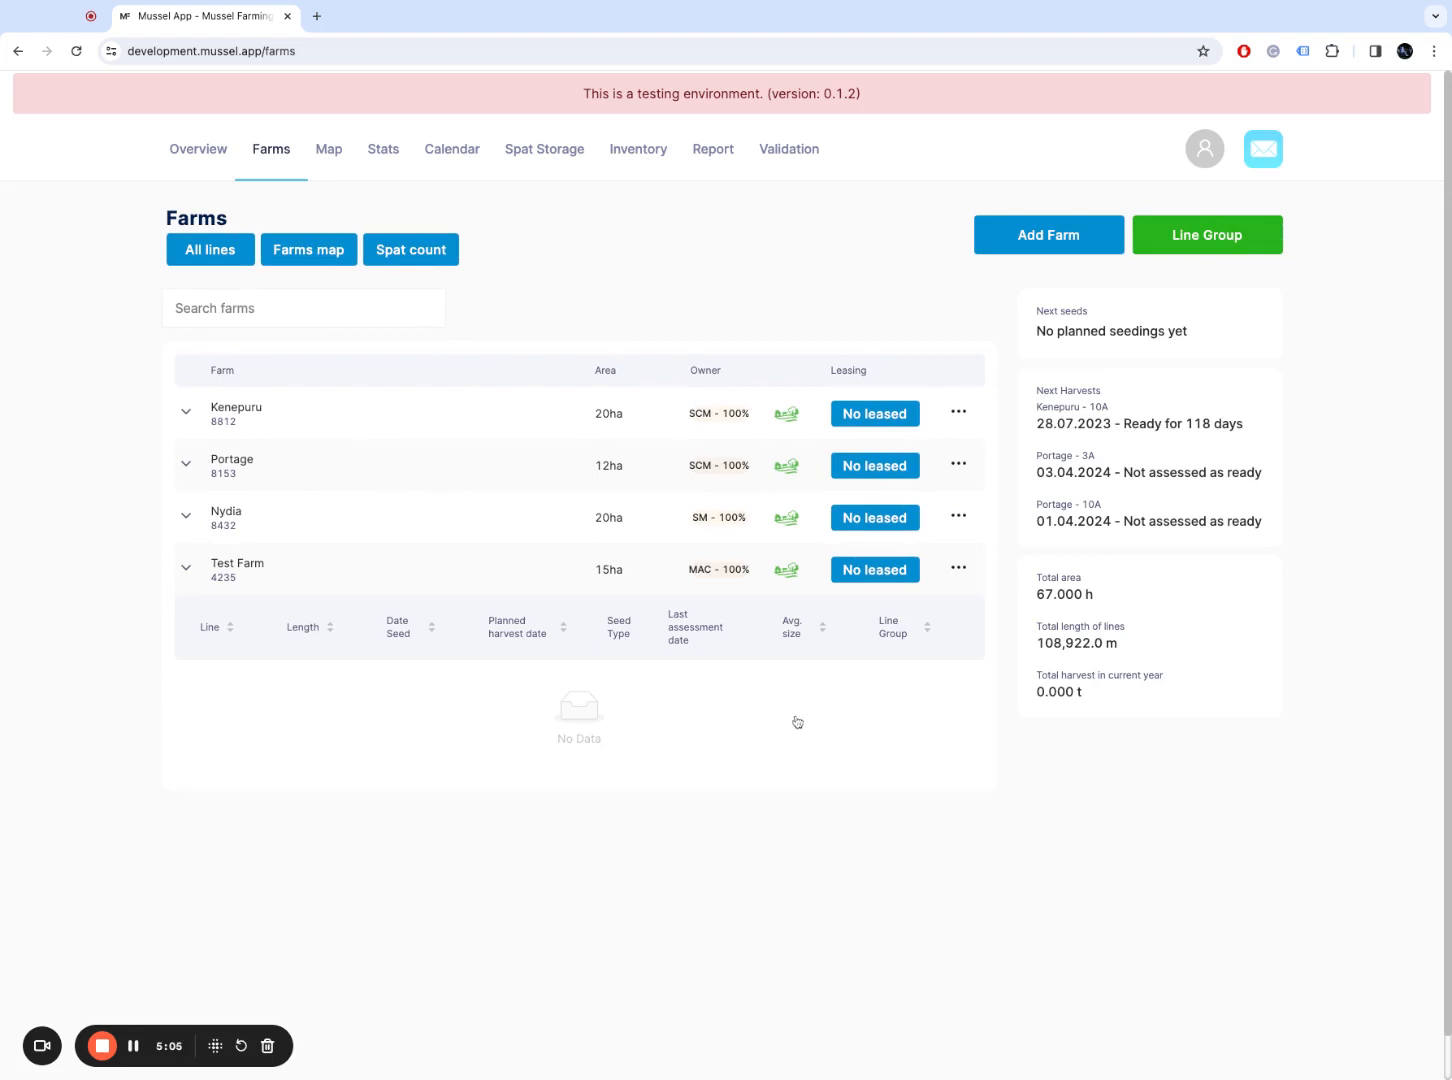
{"action": "left_click", "coordinate": [354, 574]}
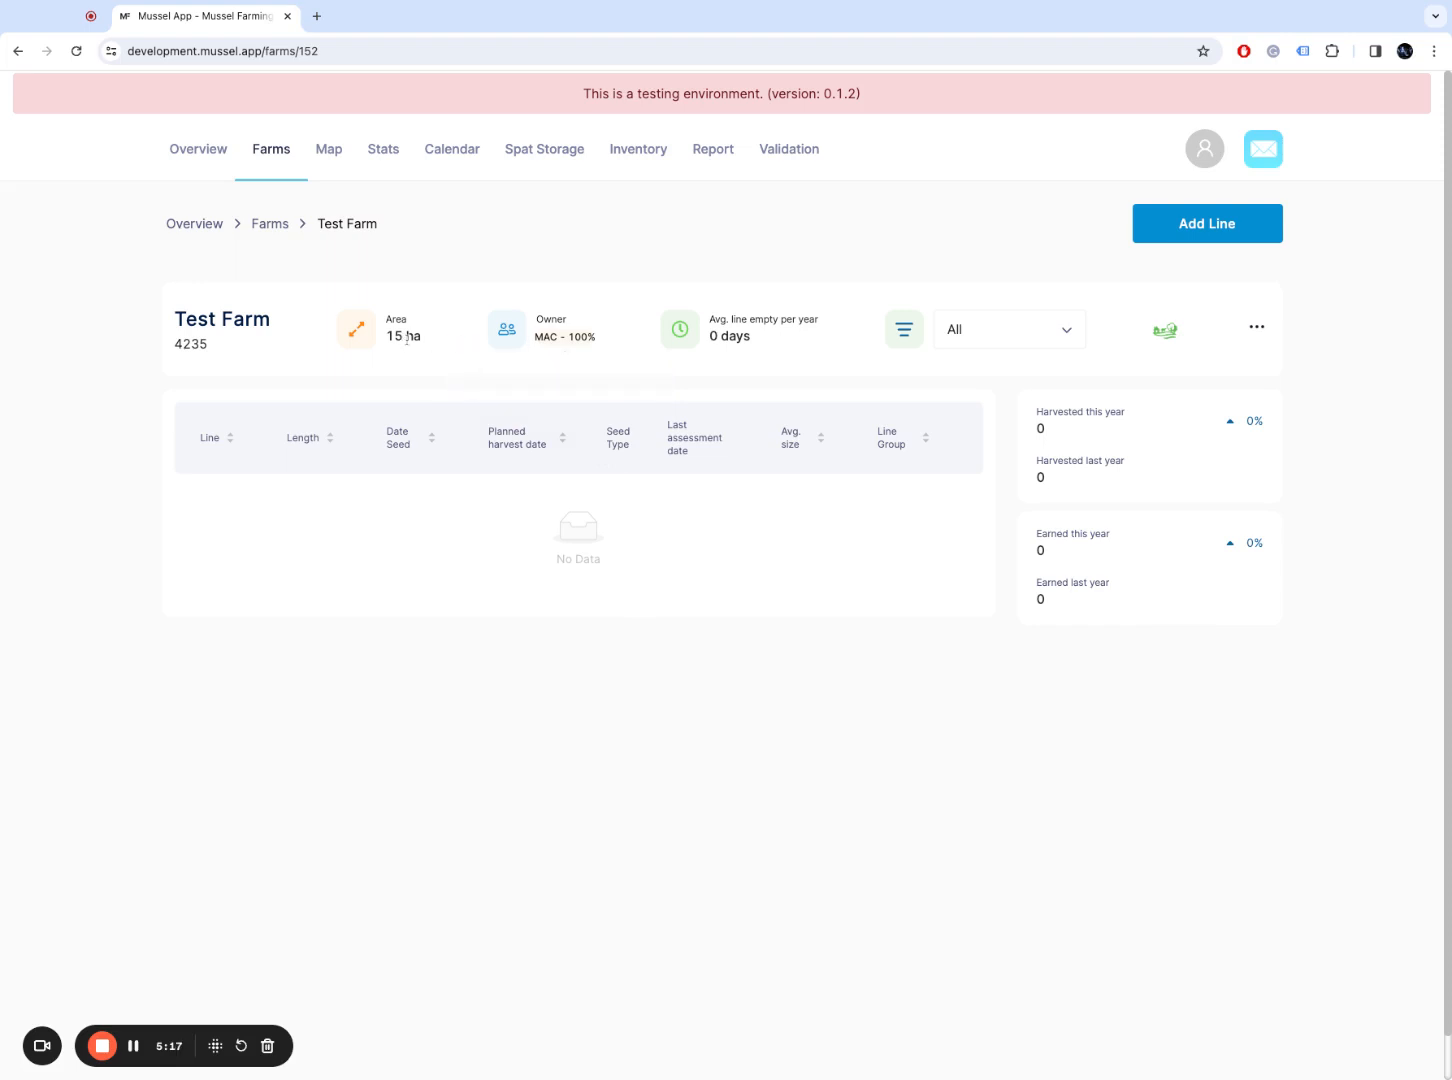
Step: Start a new line on Test Farm and name it 1A
{"action": "double_click", "coordinate": [192, 350]}
{"action": "left_click", "coordinate": [713, 530]}
{"action": "left_click", "coordinate": [1209, 236]}
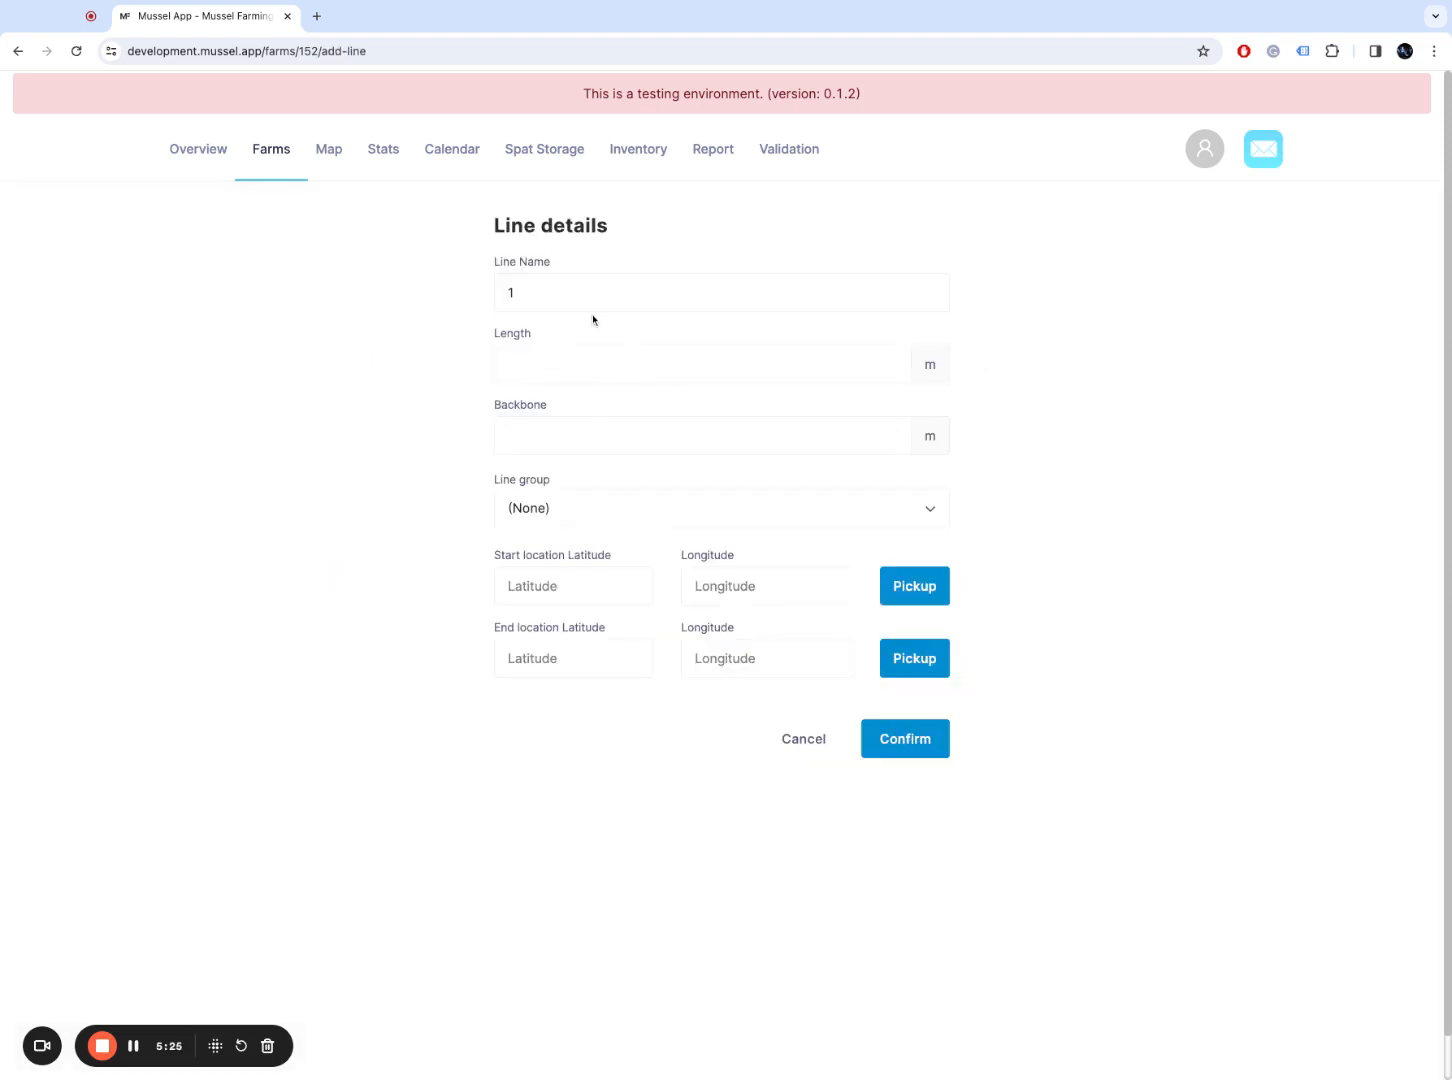
{"action": "left_click", "coordinate": [571, 358]}
{"action": "key", "text": "shift+Tab"}
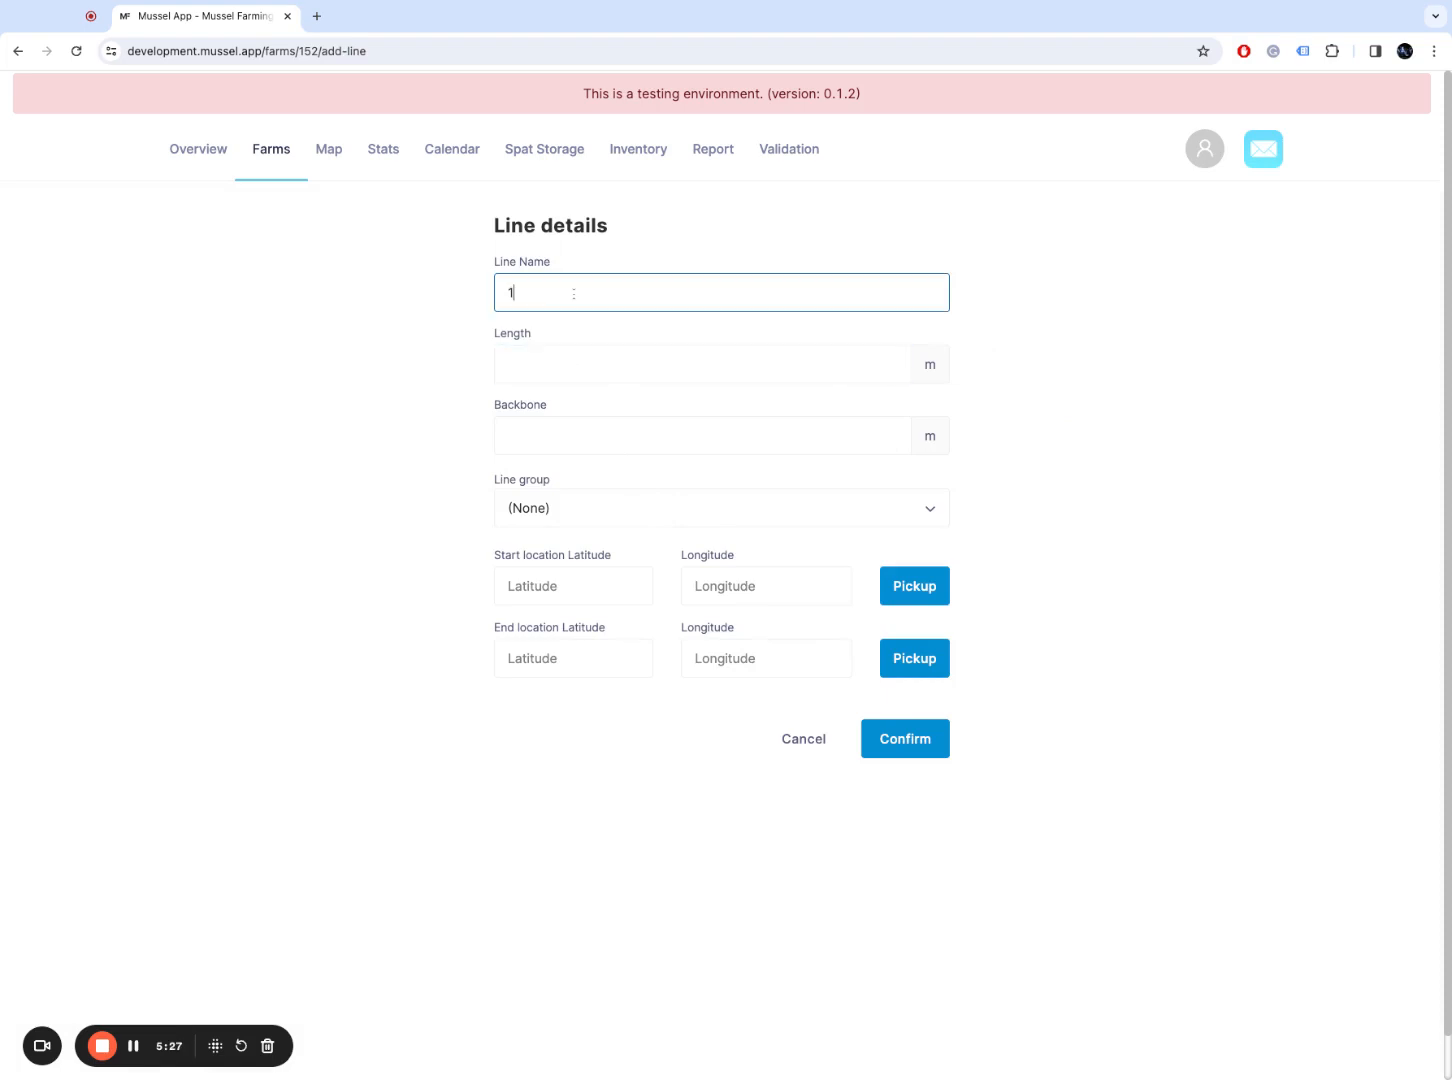
{"action": "type", "text": "A"}
Step: Give line 1A a length of 3400 m and a backbone of 150 m
{"action": "left_click", "coordinate": [554, 359]}
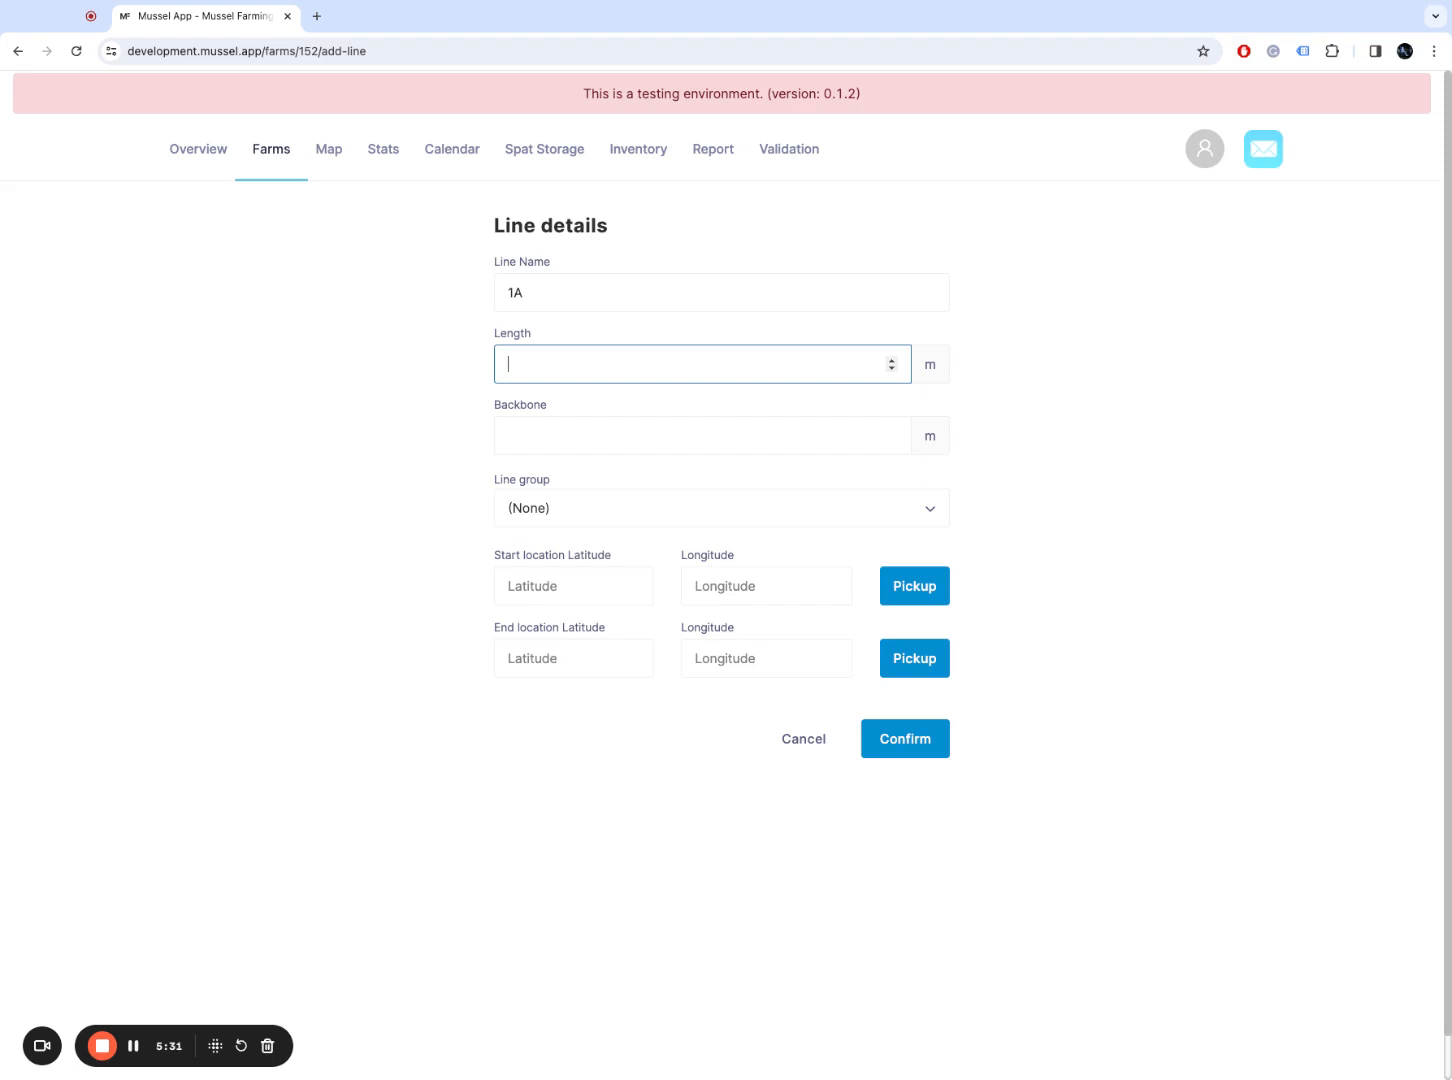
{"action": "left_click", "coordinate": [508, 436]}
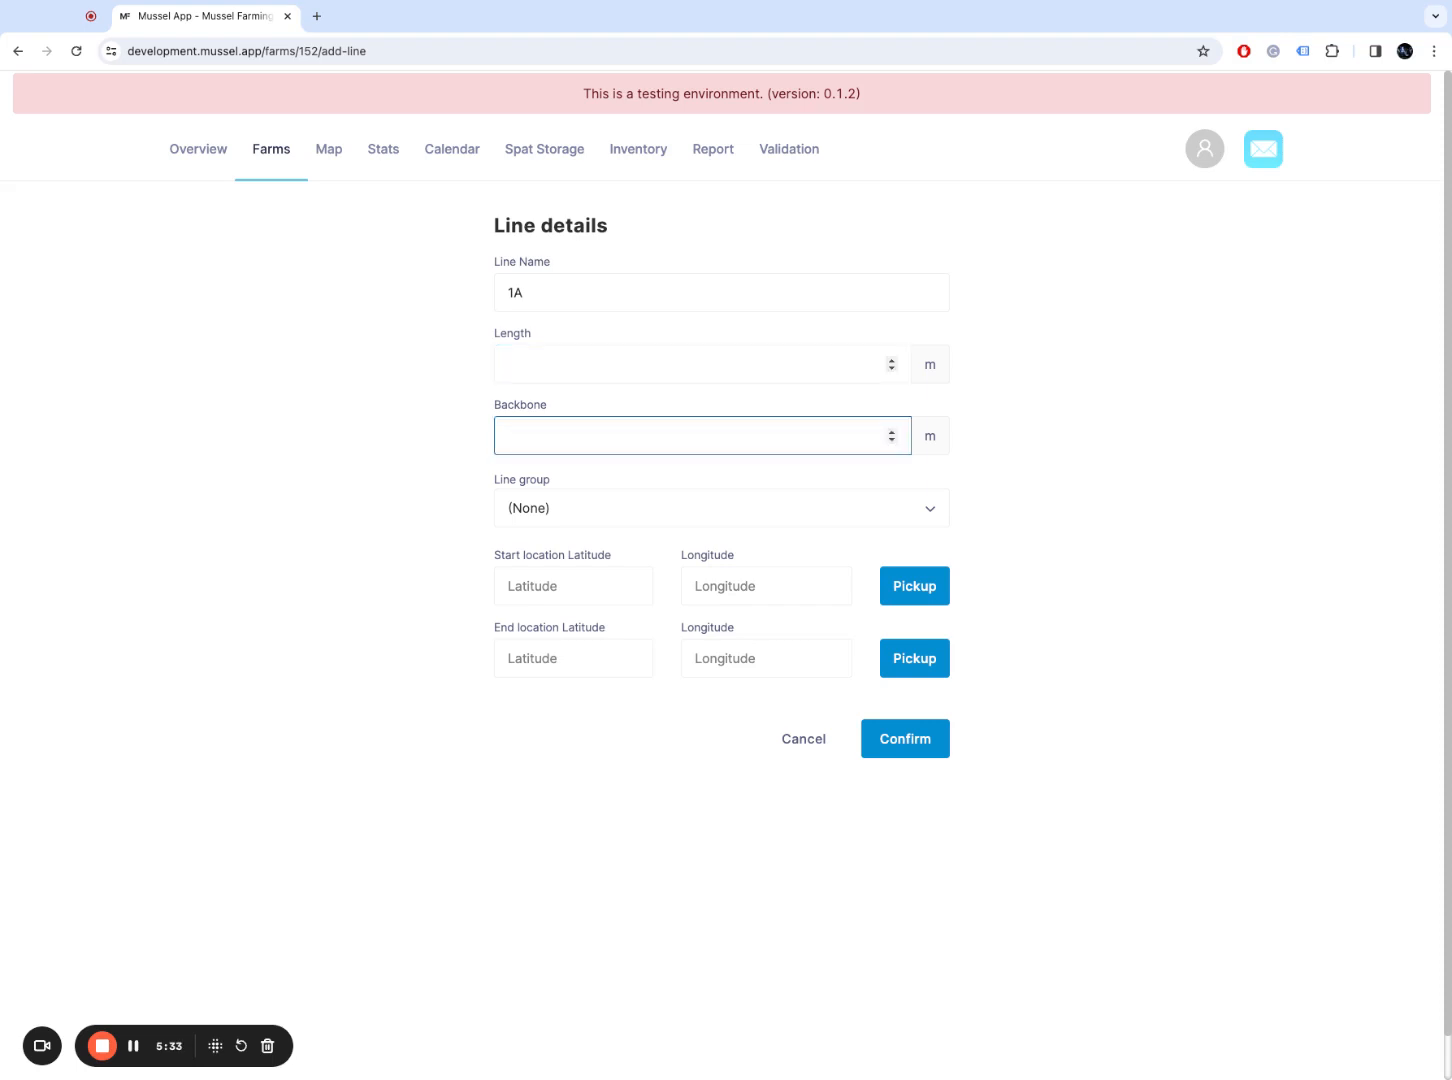
{"action": "left_click", "coordinate": [508, 364]}
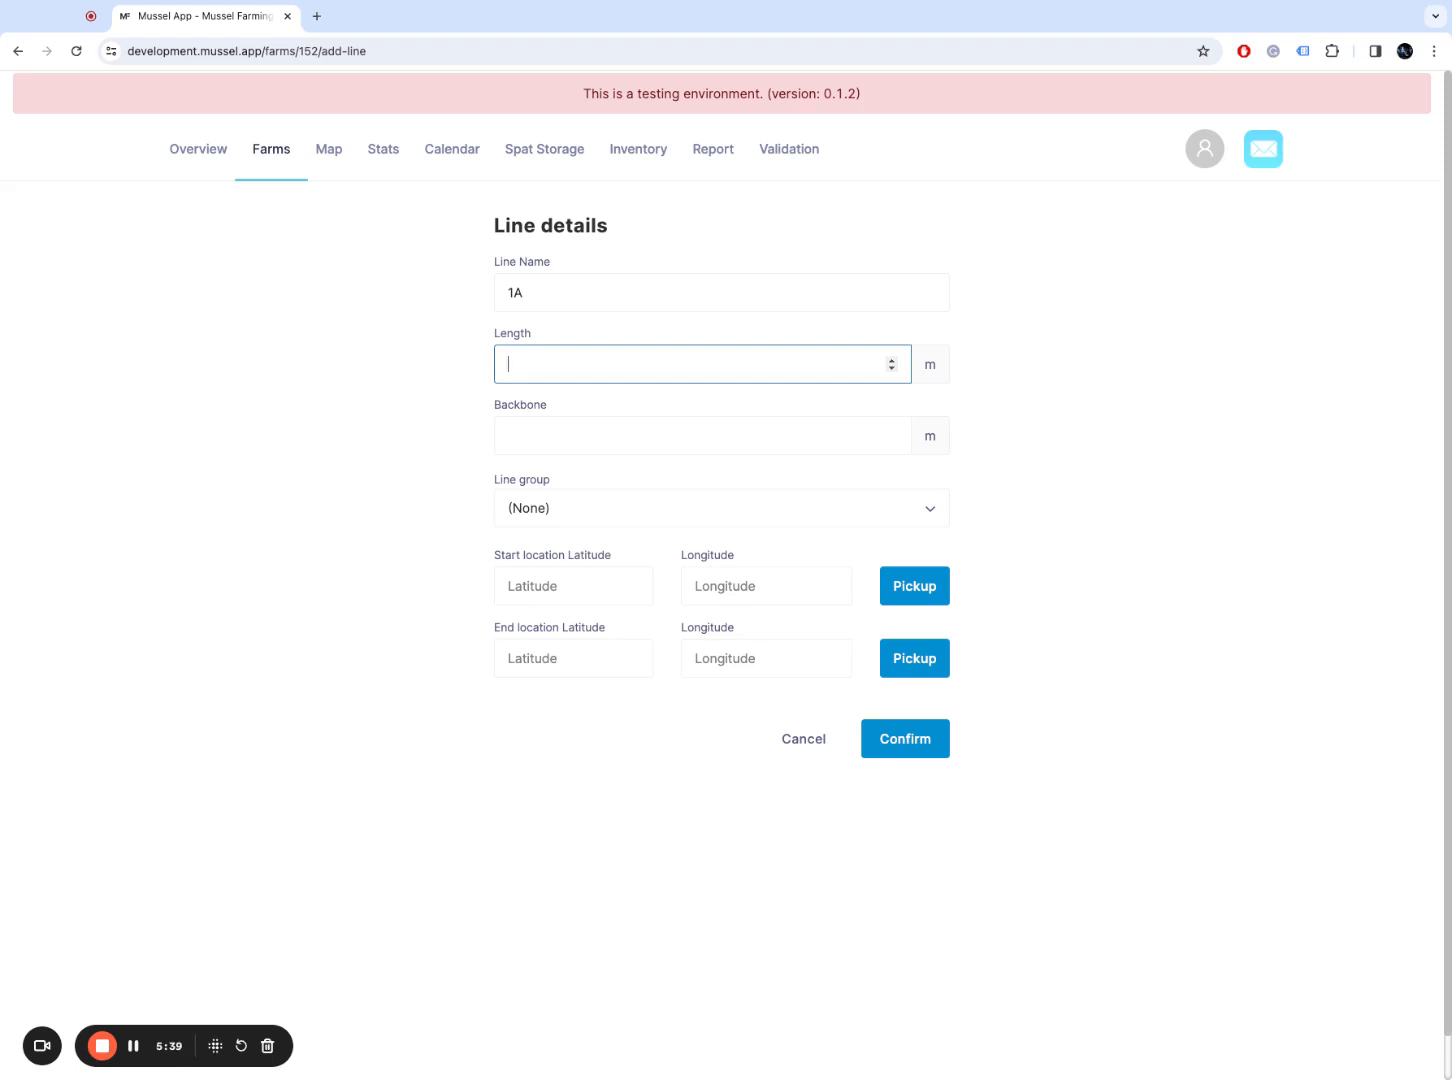
{"action": "type", "text": "3400"}
{"action": "key", "text": "Tab"}
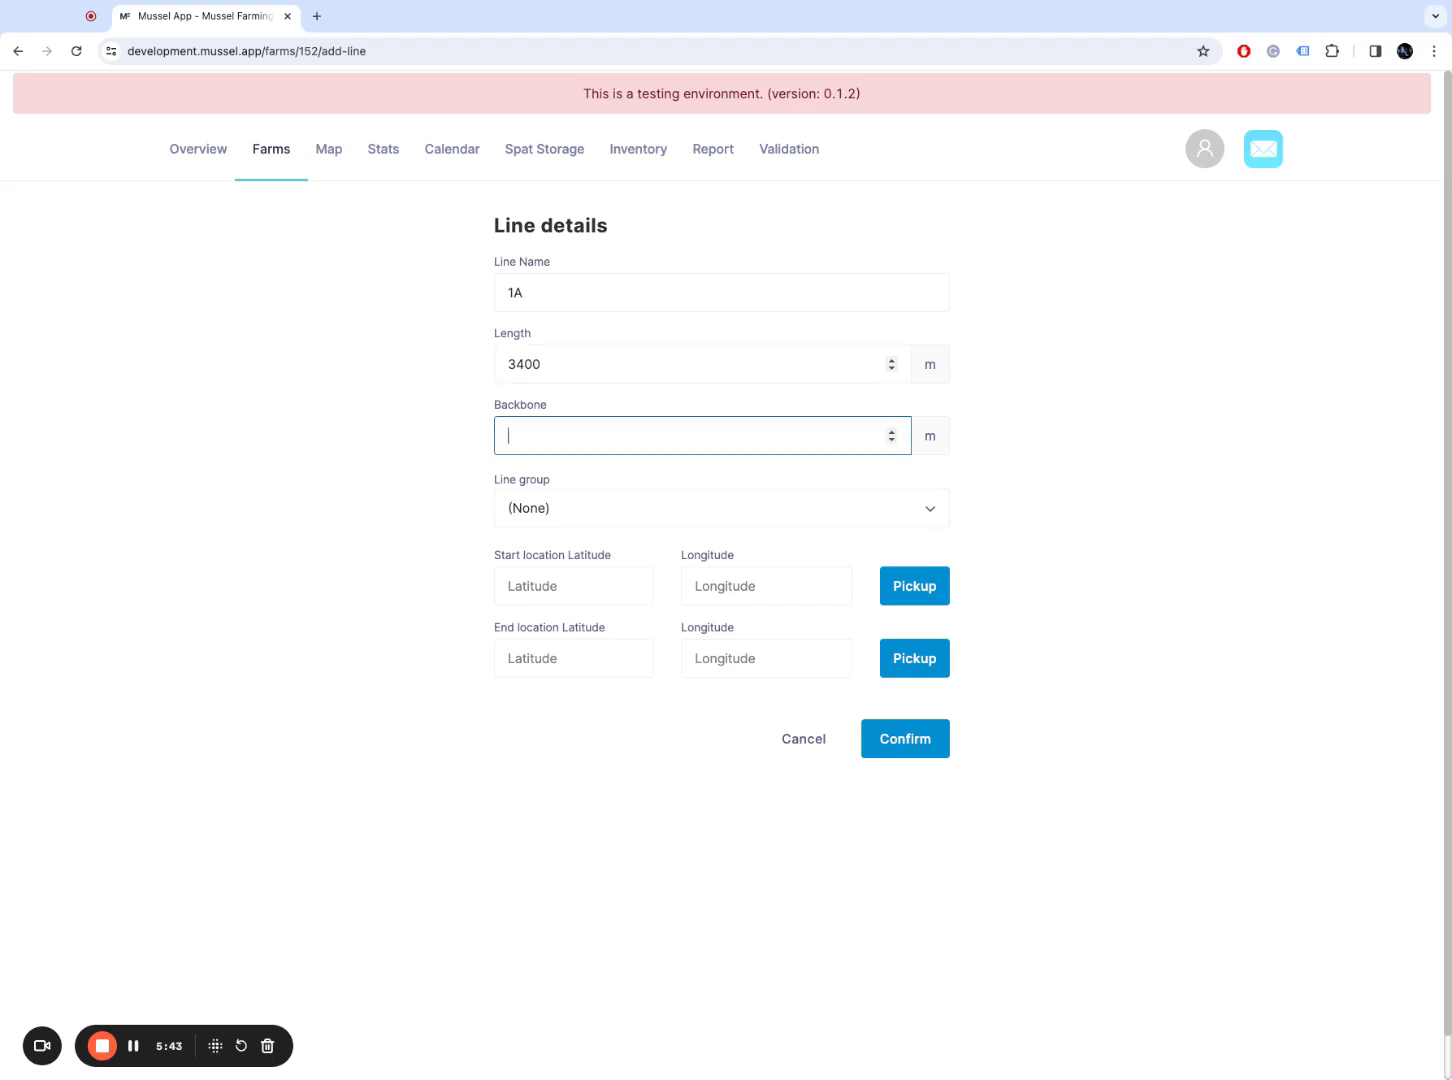
{"action": "type", "text": "150"}
{"action": "key", "text": "Tab"}
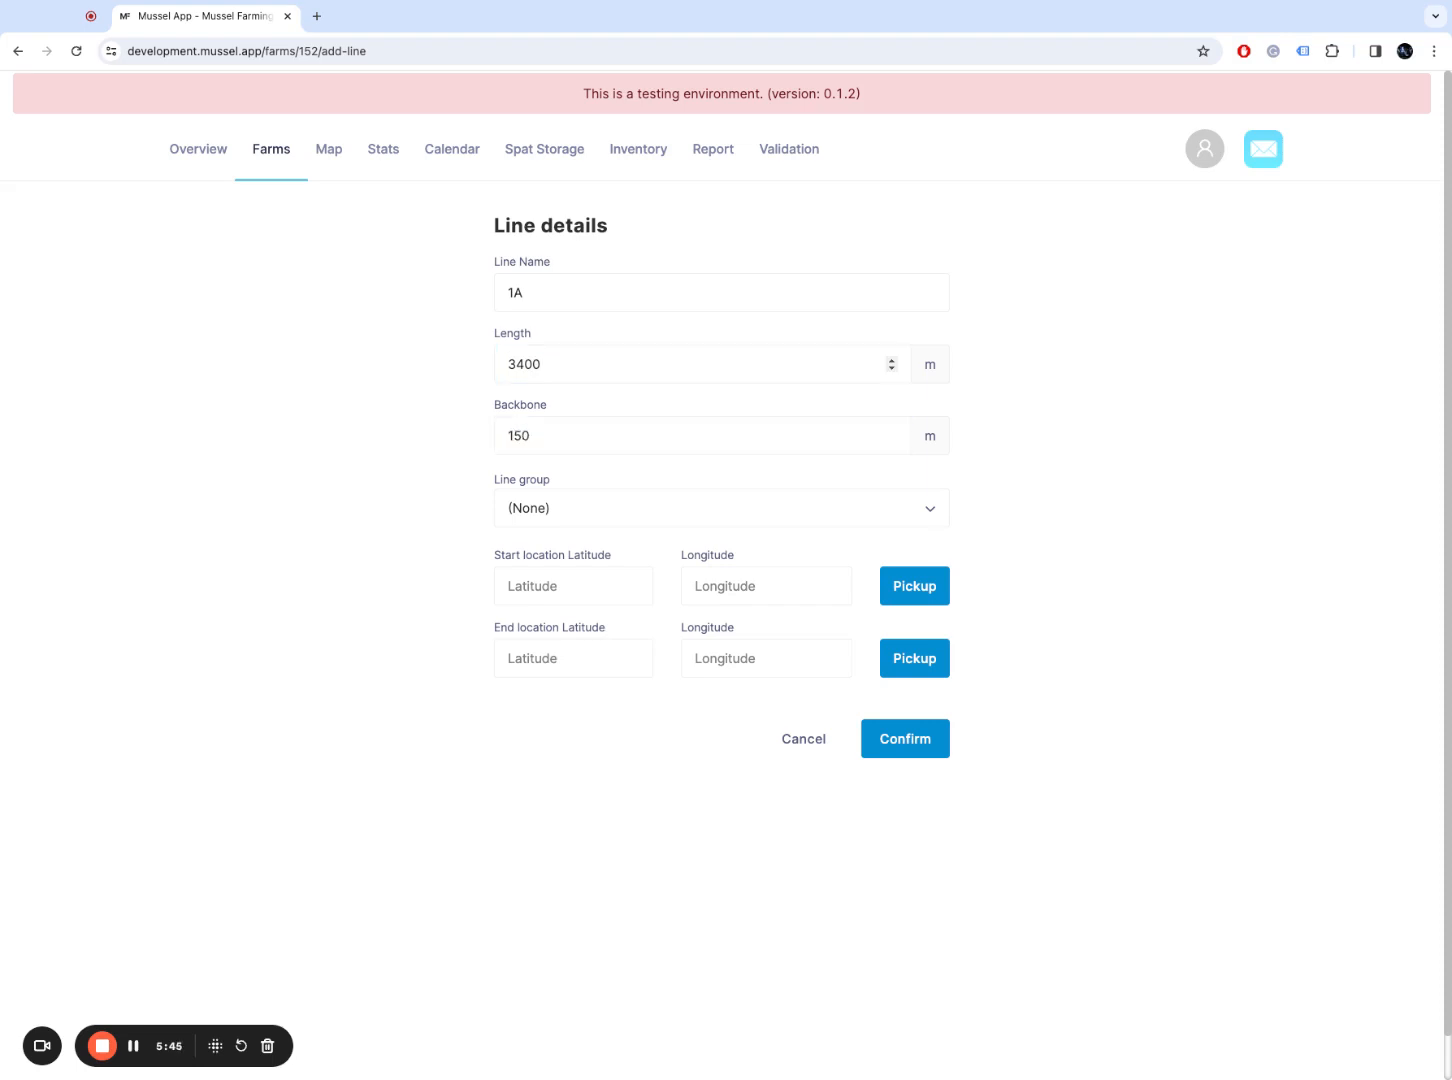
Step: Pick the line's start point in the Firth of Thames at -37.00809593909072, 175.43604339725226
{"action": "left_click", "coordinate": [914, 586]}
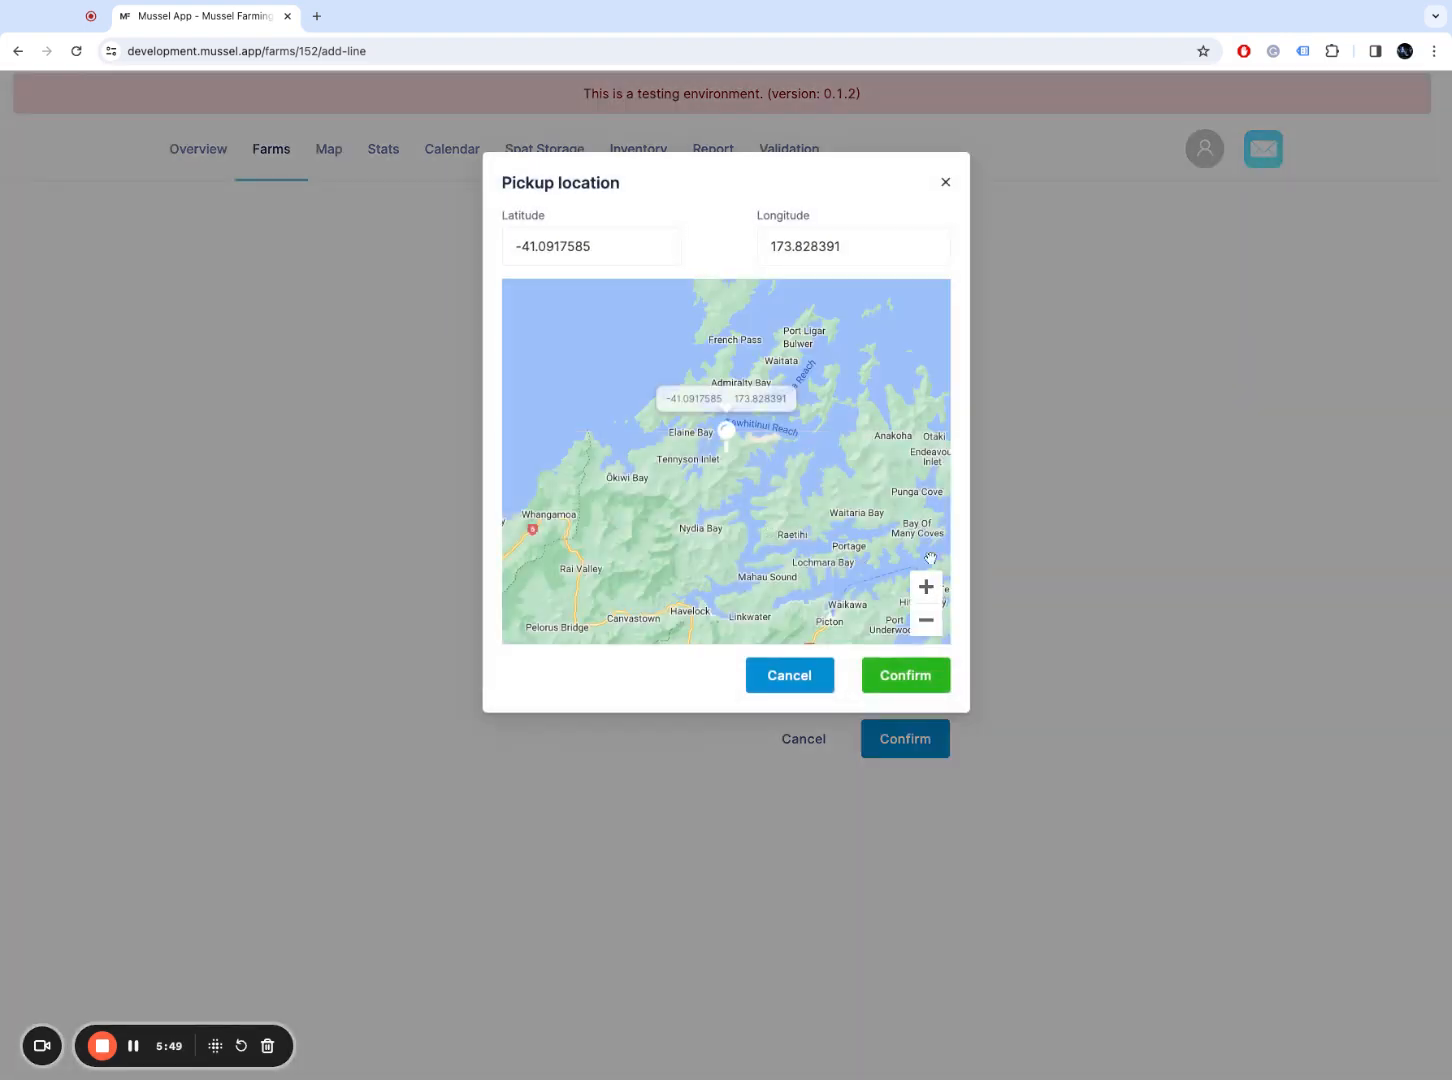
{"action": "scroll", "coordinate": [890, 370], "scroll_direction": "up", "scroll_amount": 2}
{"action": "left_click_drag", "start_coordinate": [888, 364], "coordinate": [804, 463]}
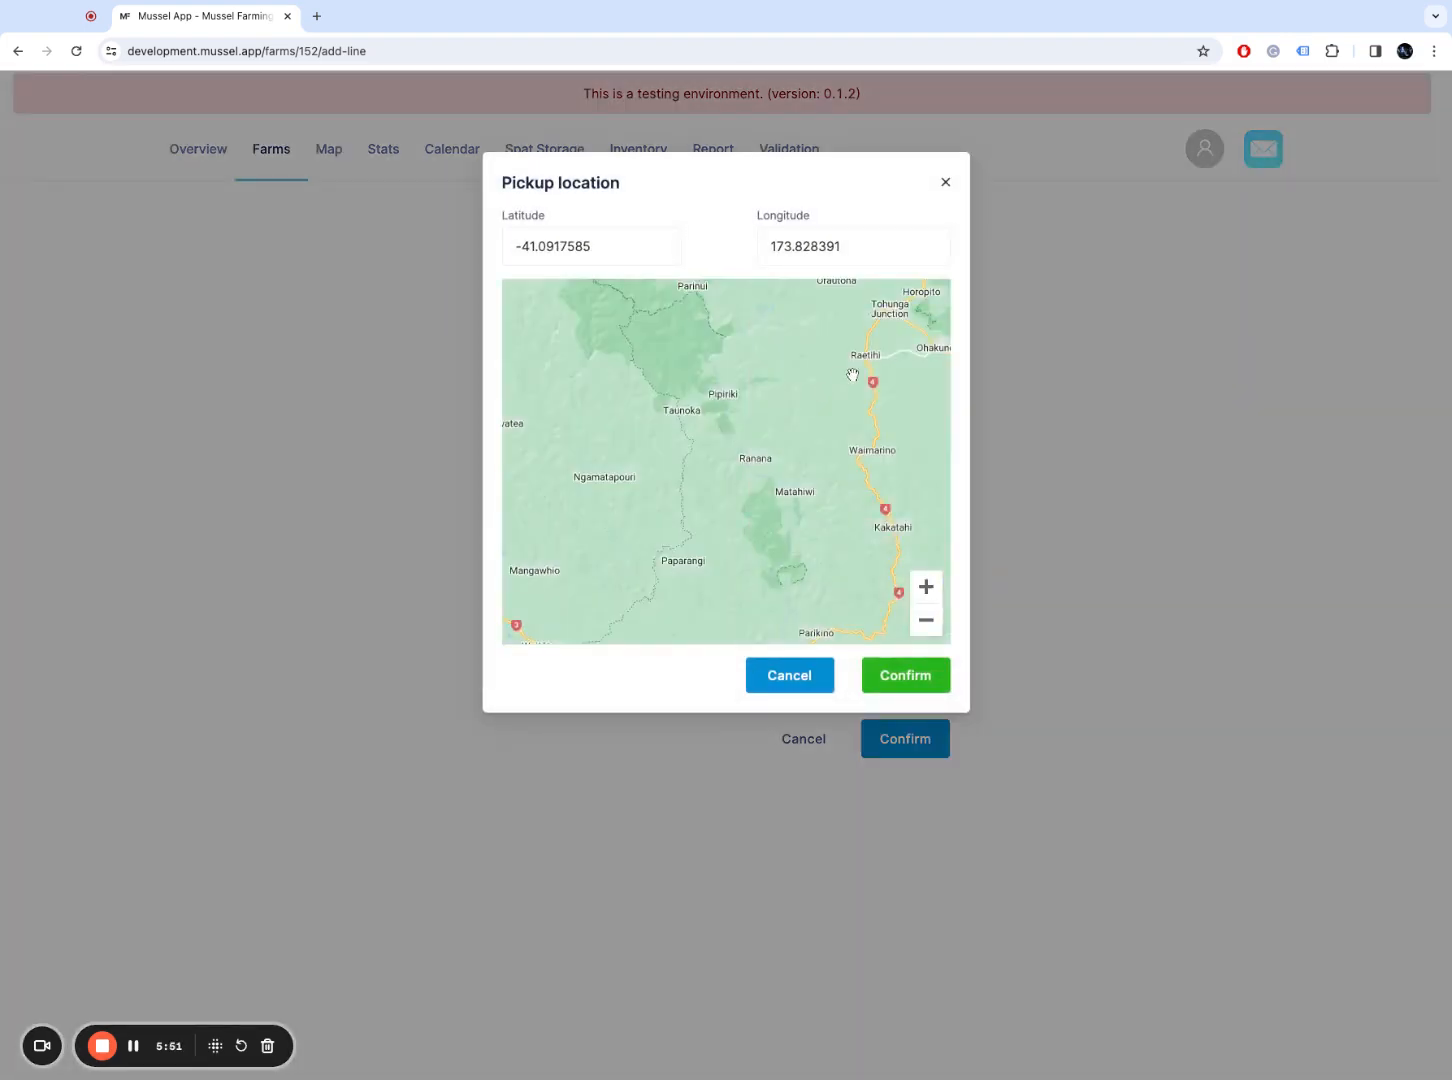
{"action": "scroll", "coordinate": [846, 467], "scroll_direction": "down", "scroll_amount": 4}
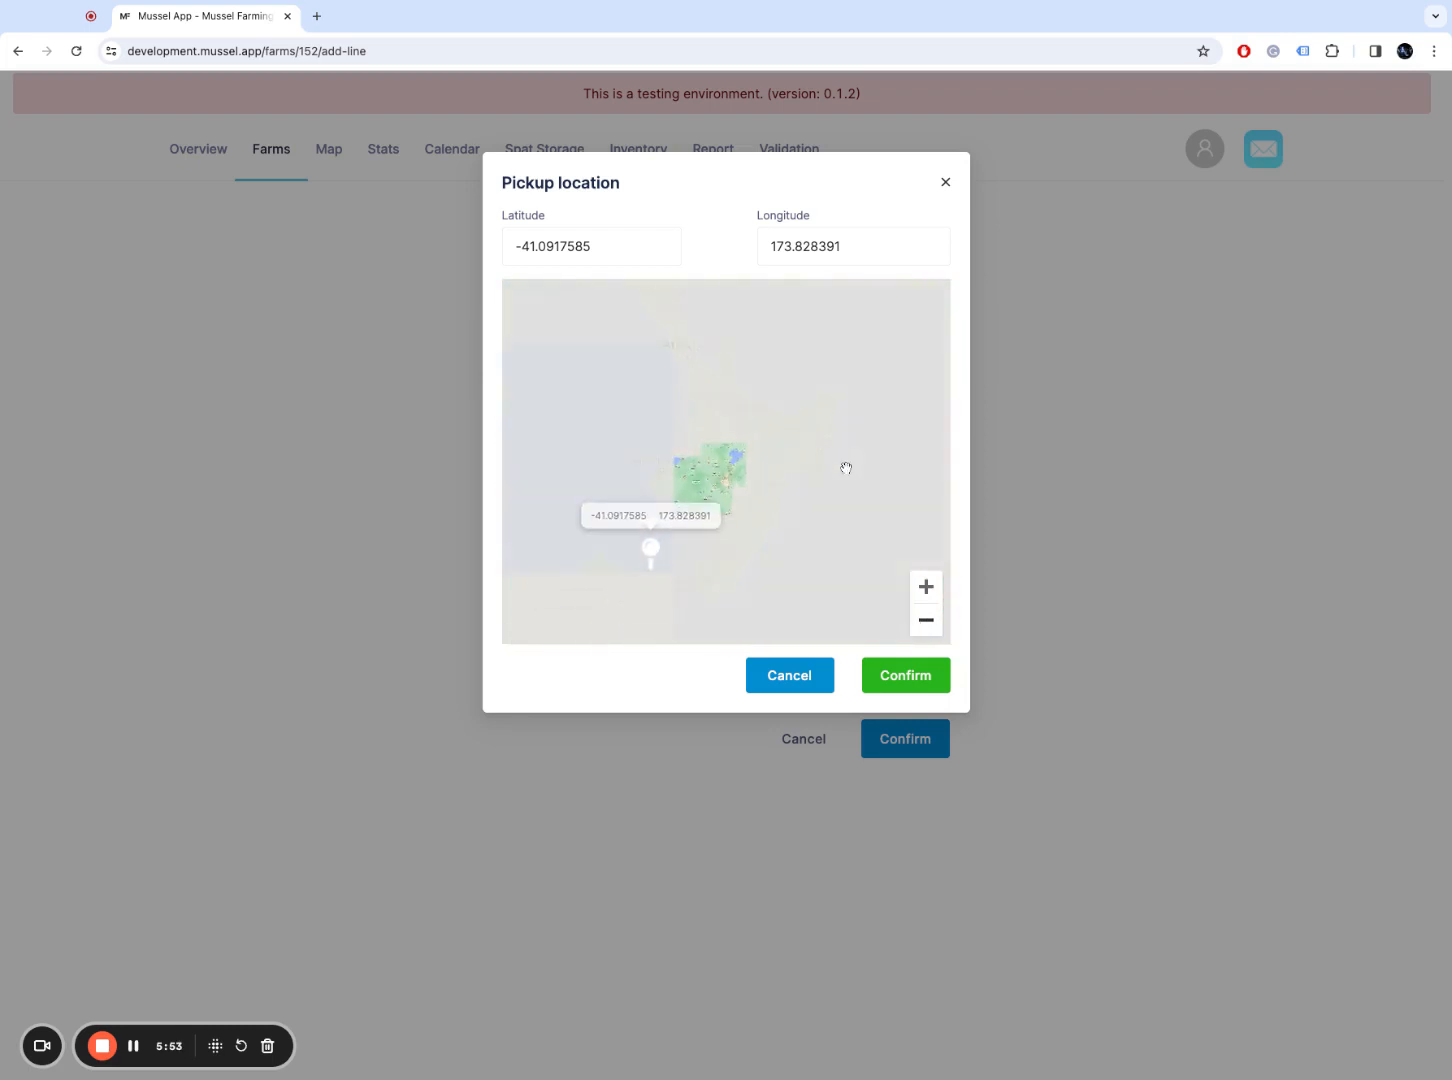
{"action": "left_click", "coordinate": [713, 308]}
{"action": "left_click_drag", "start_coordinate": [713, 356], "coordinate": [727, 418]}
{"action": "left_click", "coordinate": [748, 570]}
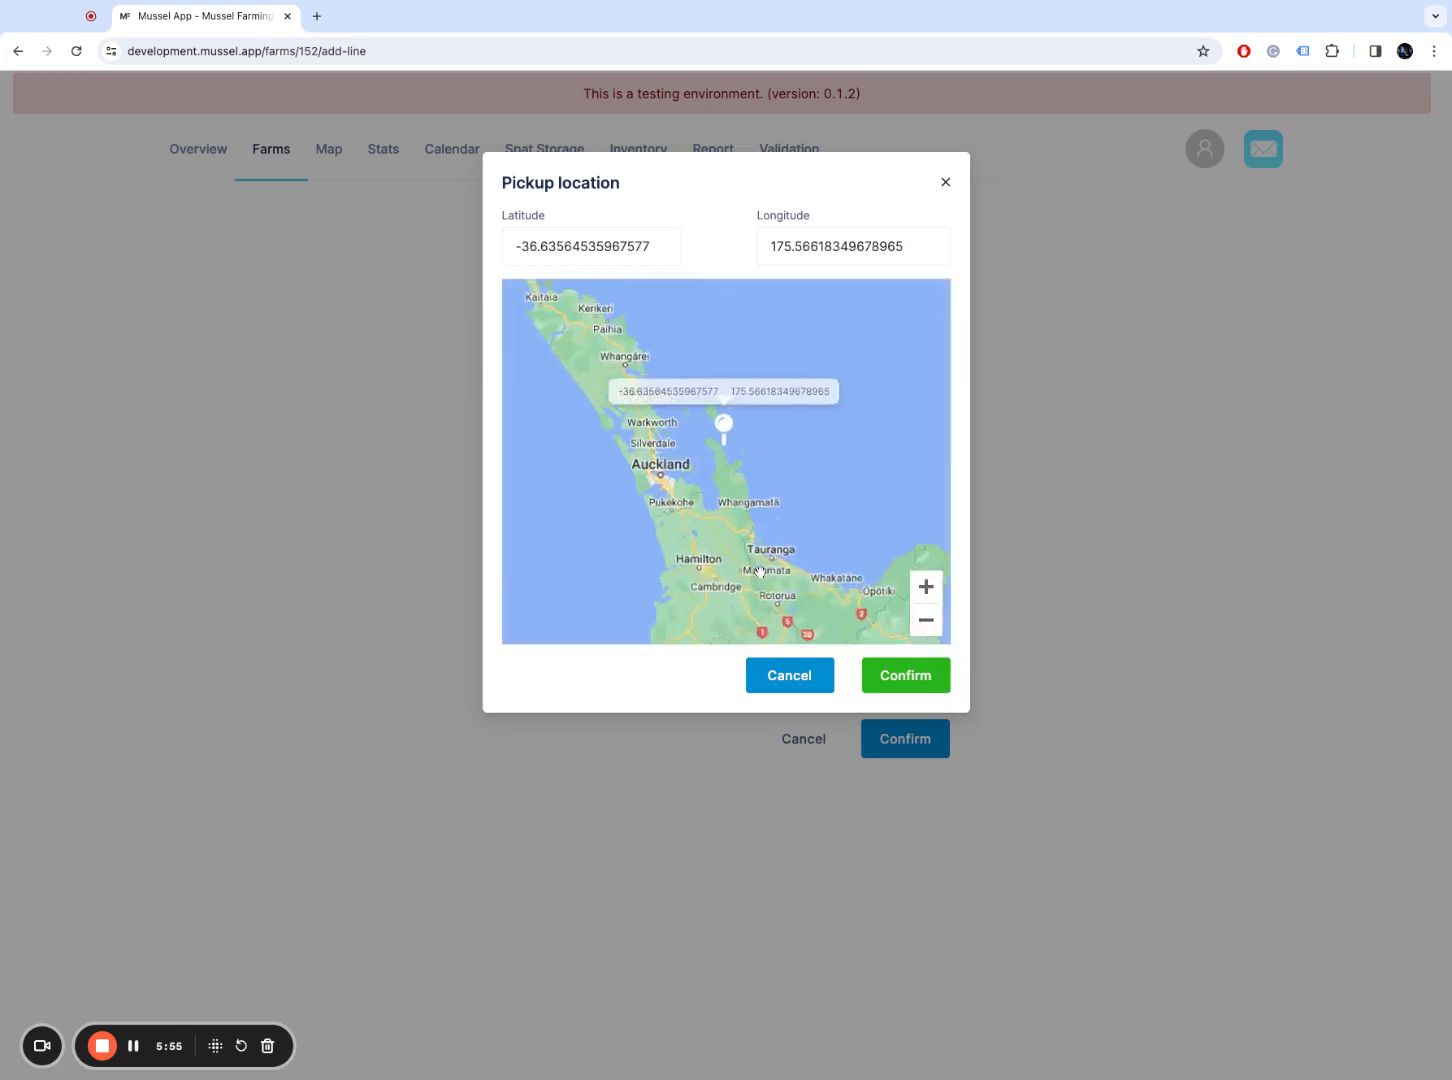
{"action": "left_click_drag", "start_coordinate": [700, 506], "coordinate": [671, 402]}
{"action": "left_click", "coordinate": [671, 402]}
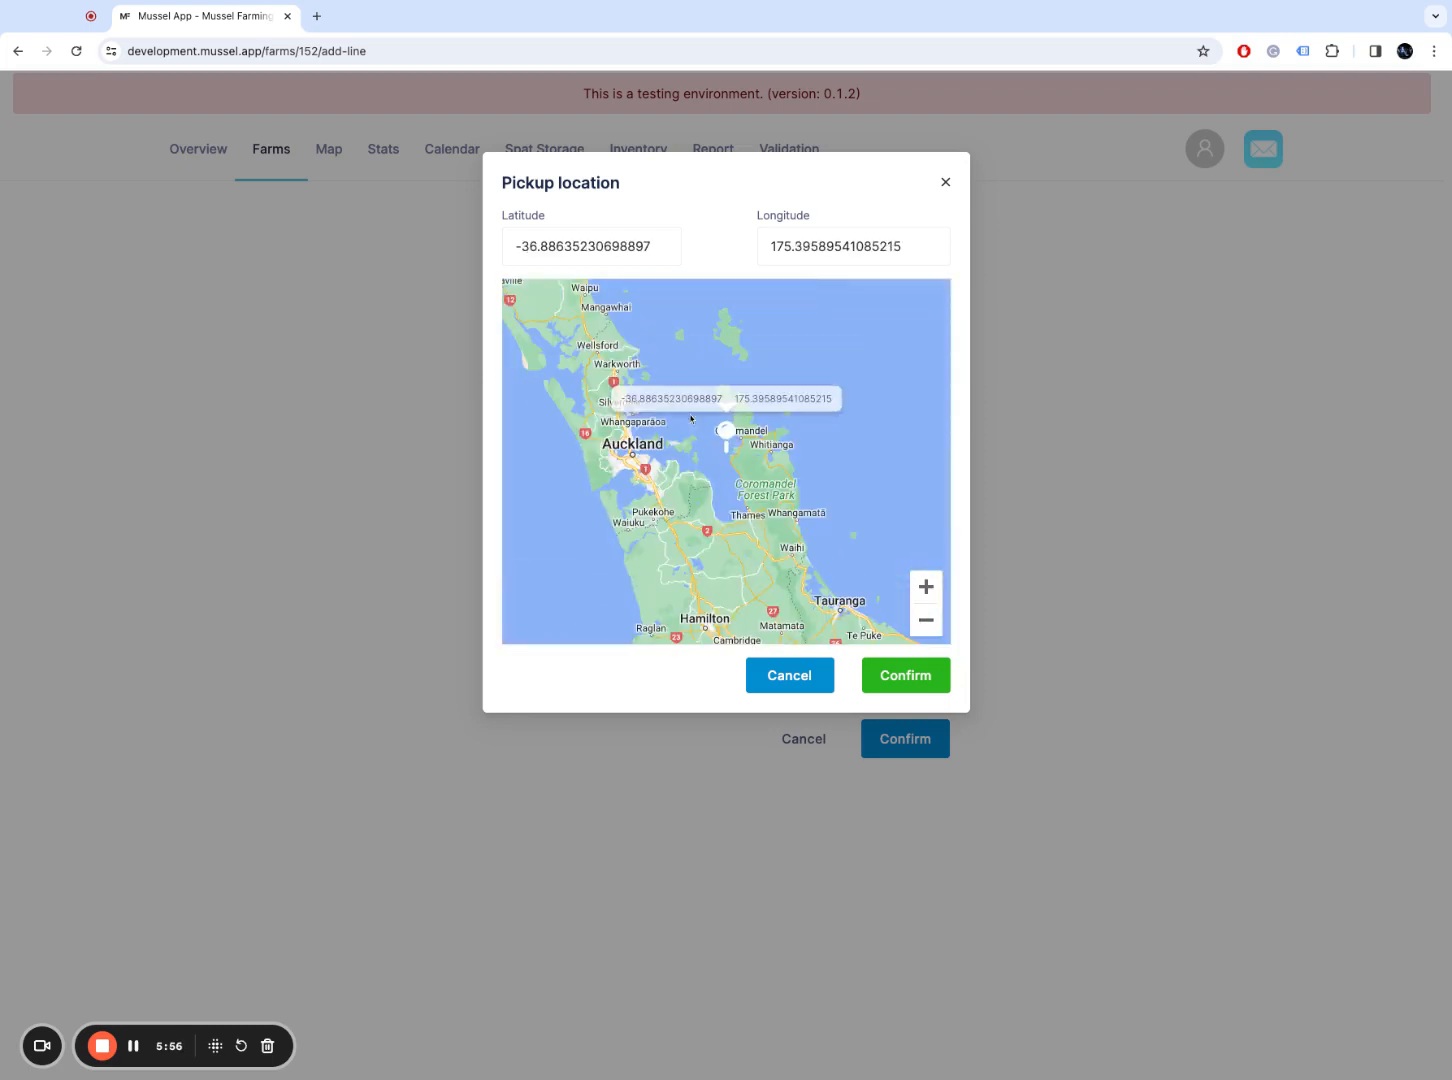
{"action": "left_click", "coordinate": [764, 470]}
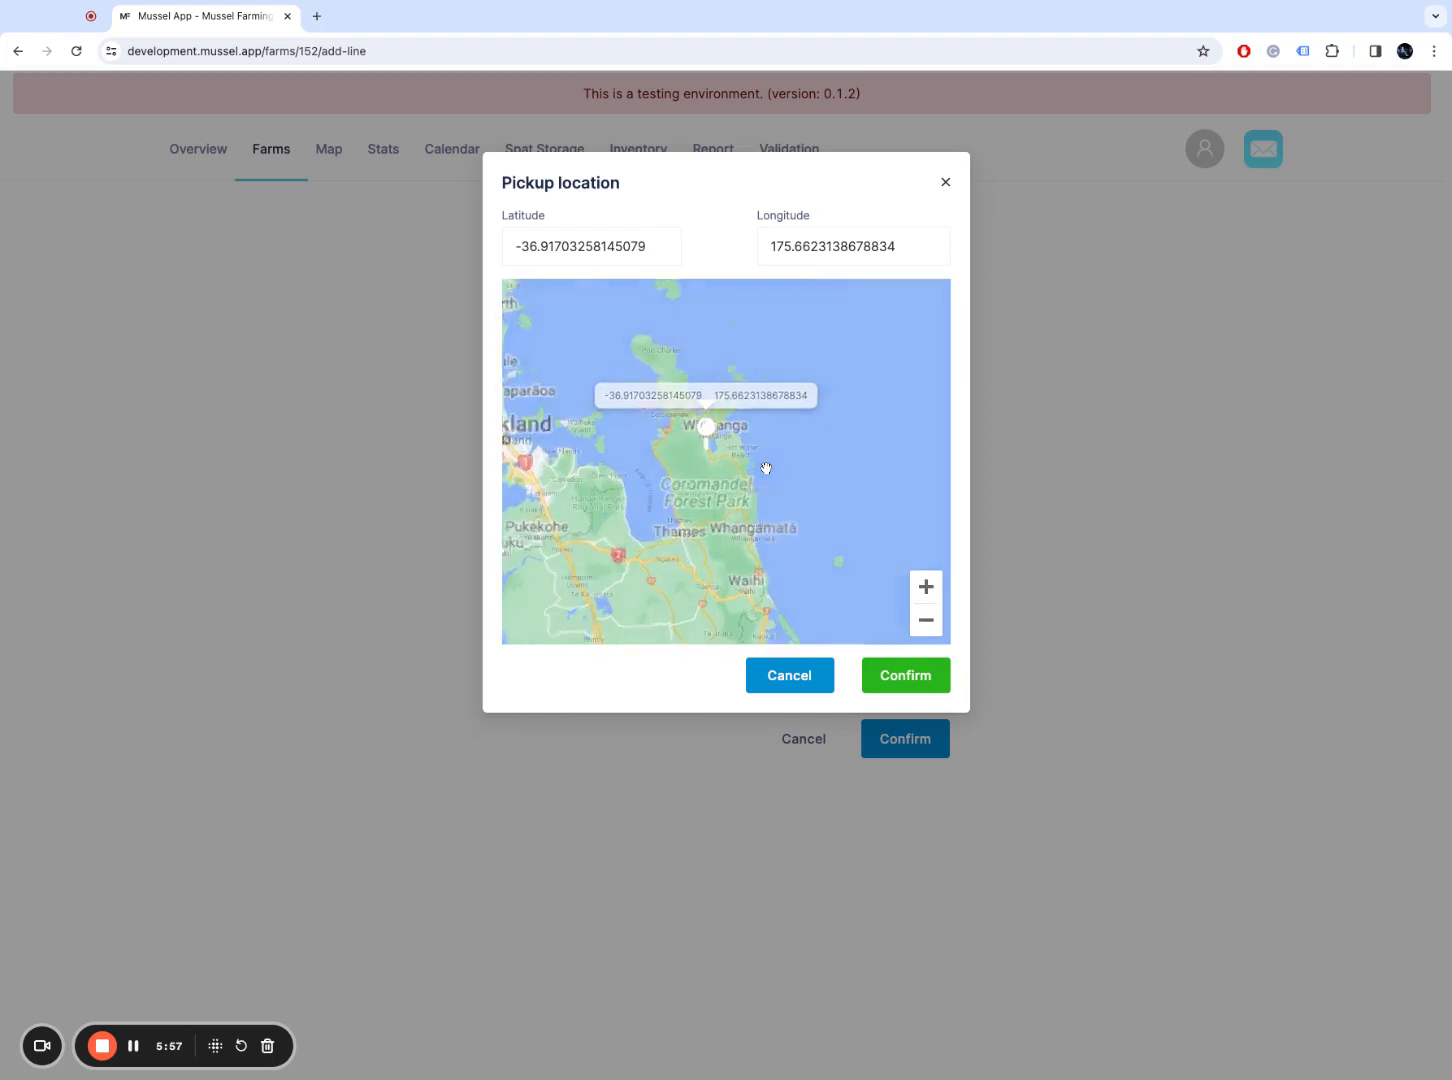
{"action": "left_click", "coordinate": [926, 588]}
{"action": "left_click", "coordinate": [714, 484]}
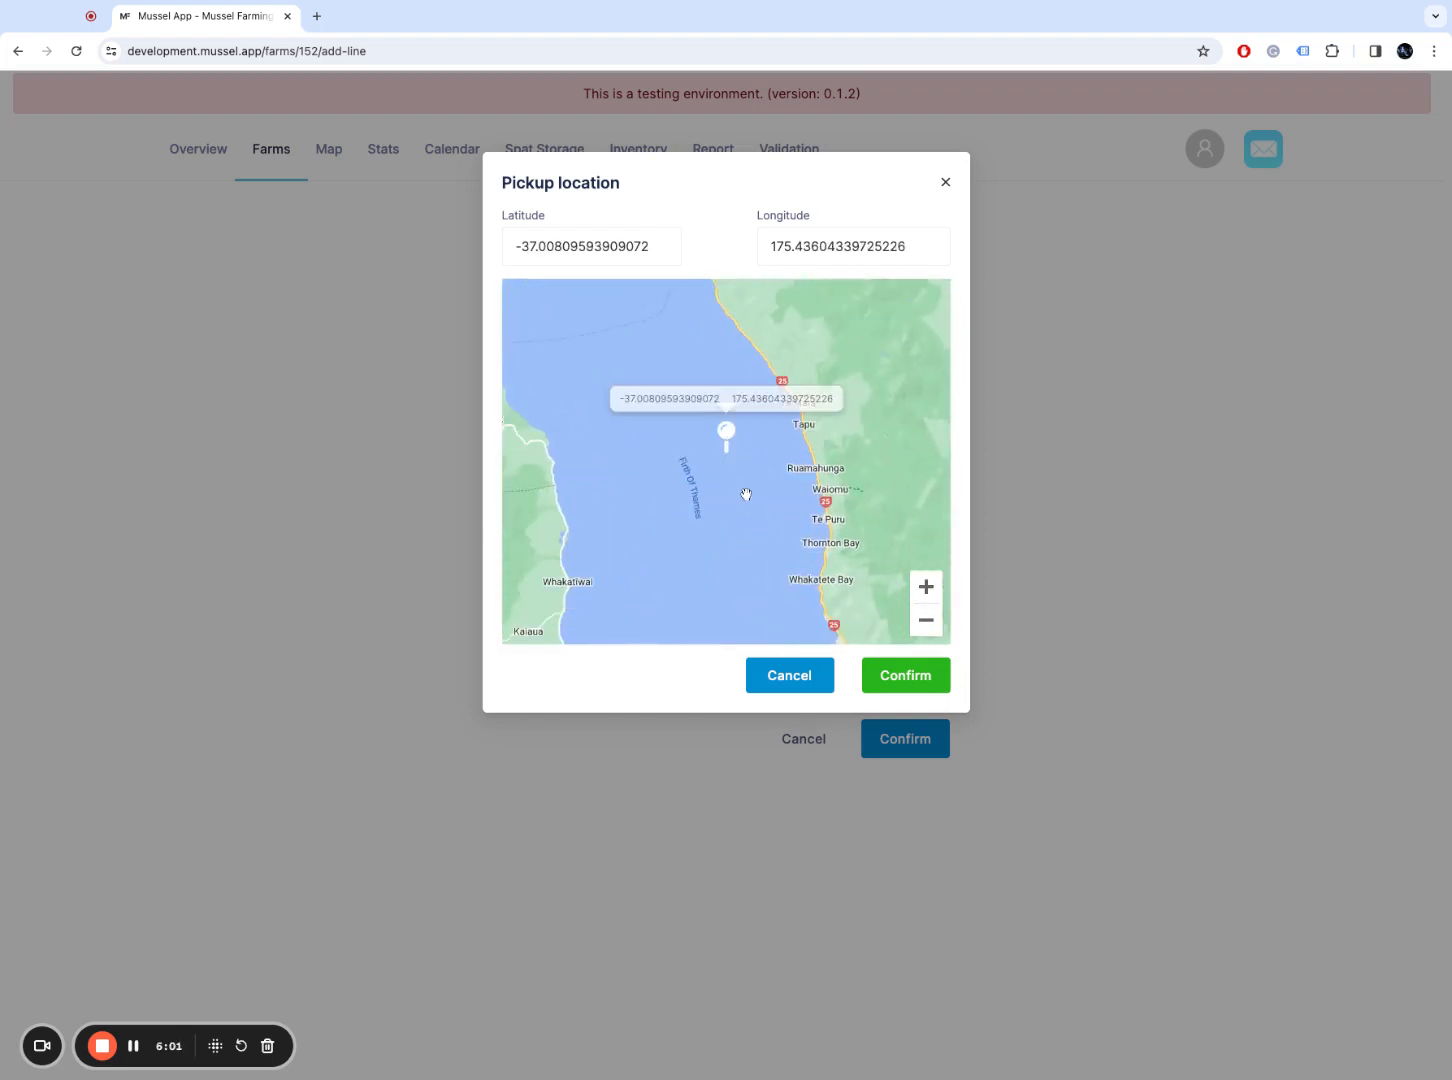
Step: Confirm the start point, then set the end point at -37.03636832145525, 175.4750916904021
{"action": "left_click", "coordinate": [905, 675]}
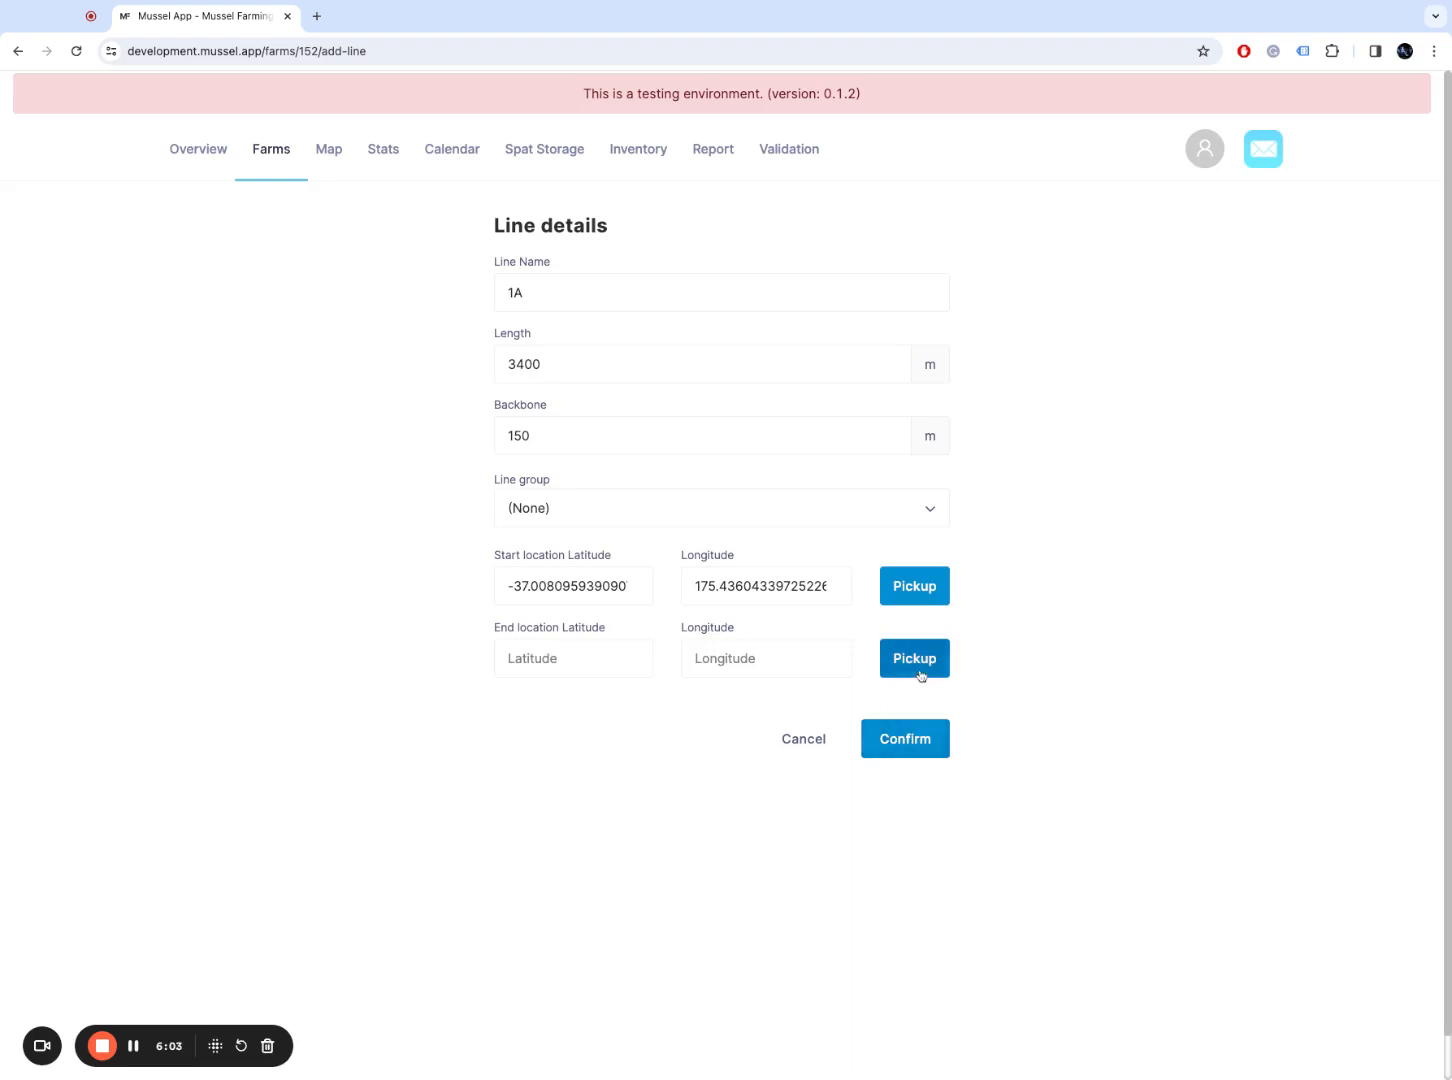
{"action": "left_click", "coordinate": [920, 676]}
{"action": "scroll", "coordinate": [780, 420], "scroll_direction": "up", "scroll_amount": 3}
{"action": "left_click", "coordinate": [929, 620]}
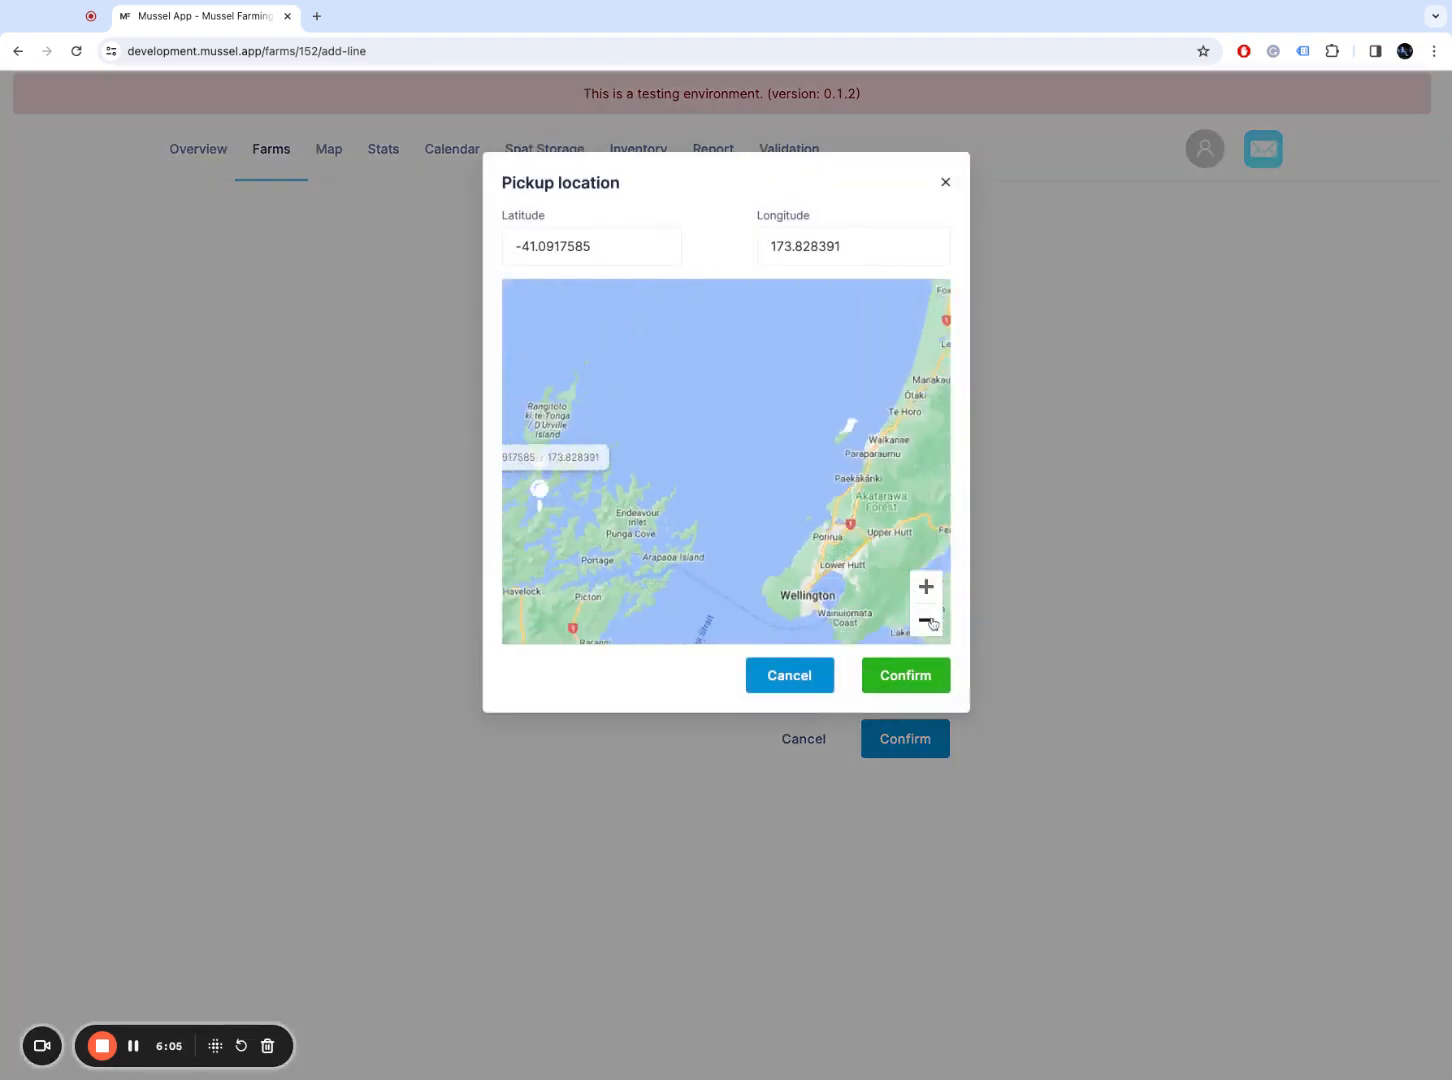
{"action": "scroll", "coordinate": [750, 500], "scroll_direction": "down", "scroll_amount": 3}
{"action": "left_click_drag", "start_coordinate": [894, 260], "coordinate": [852, 386]}
{"action": "double_click", "coordinate": [694, 386]}
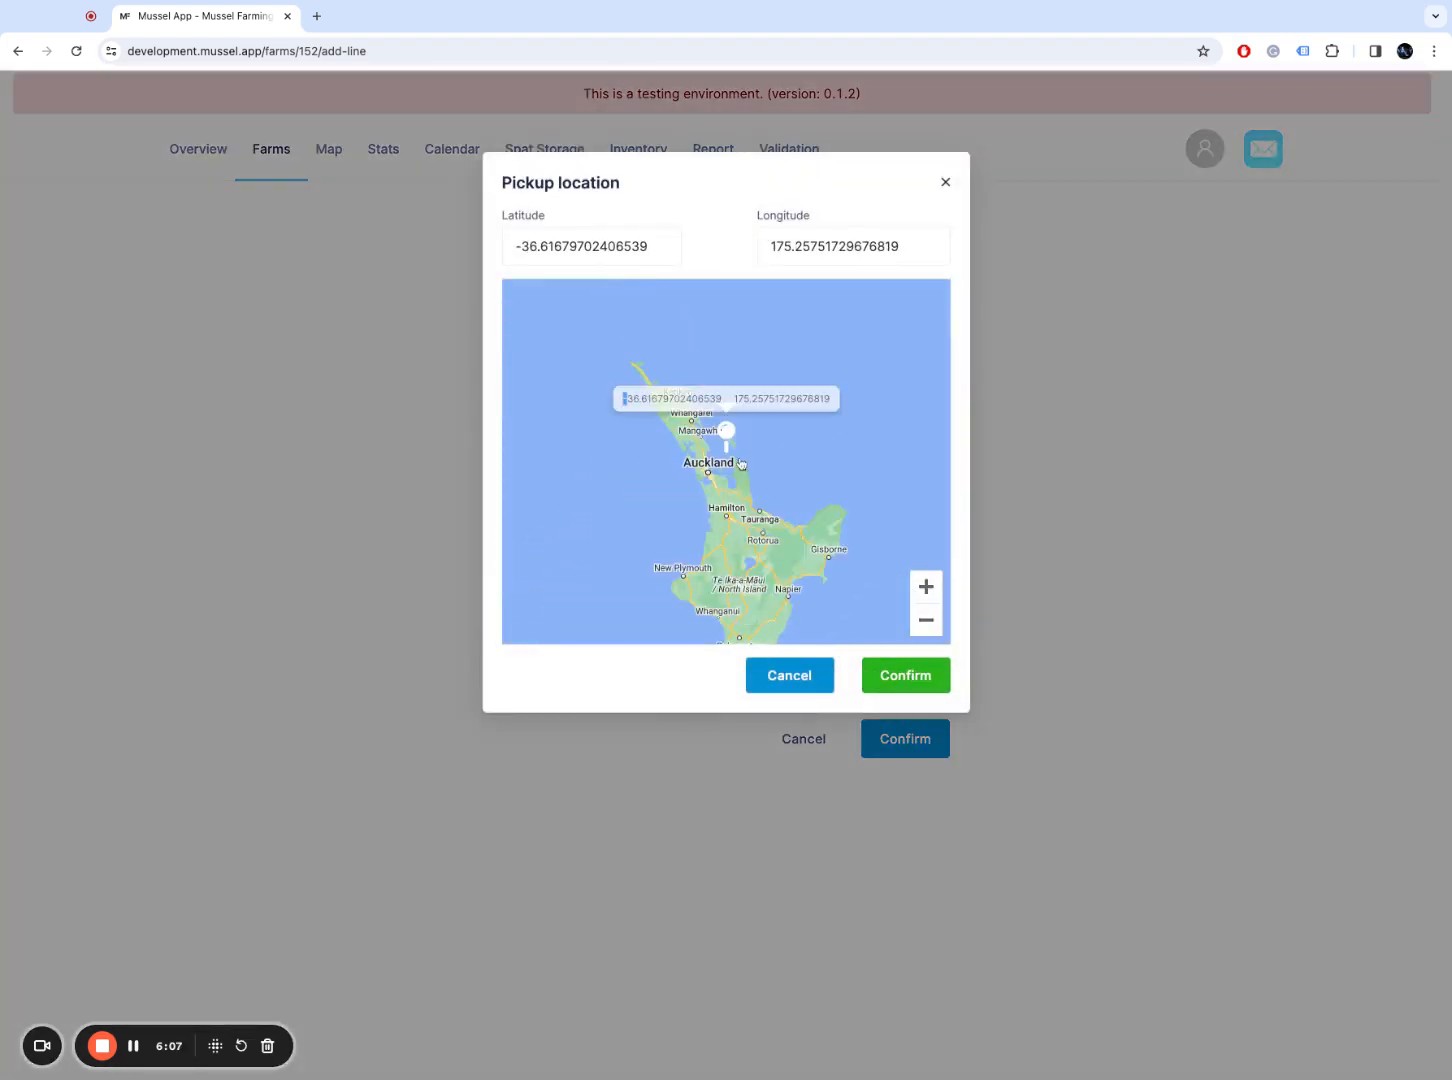
{"action": "double_click", "coordinate": [733, 477]}
{"action": "double_click", "coordinate": [752, 502]}
{"action": "mouse_move", "coordinate": [752, 502]}
{"action": "left_mouse_down"}
{"action": "mouse_move", "coordinate": [715, 424]}
{"action": "mouse_move", "coordinate": [788, 472]}
{"action": "left_mouse_up"}
{"action": "scroll", "coordinate": [771, 453], "scroll_direction": "up", "scroll_amount": 1}
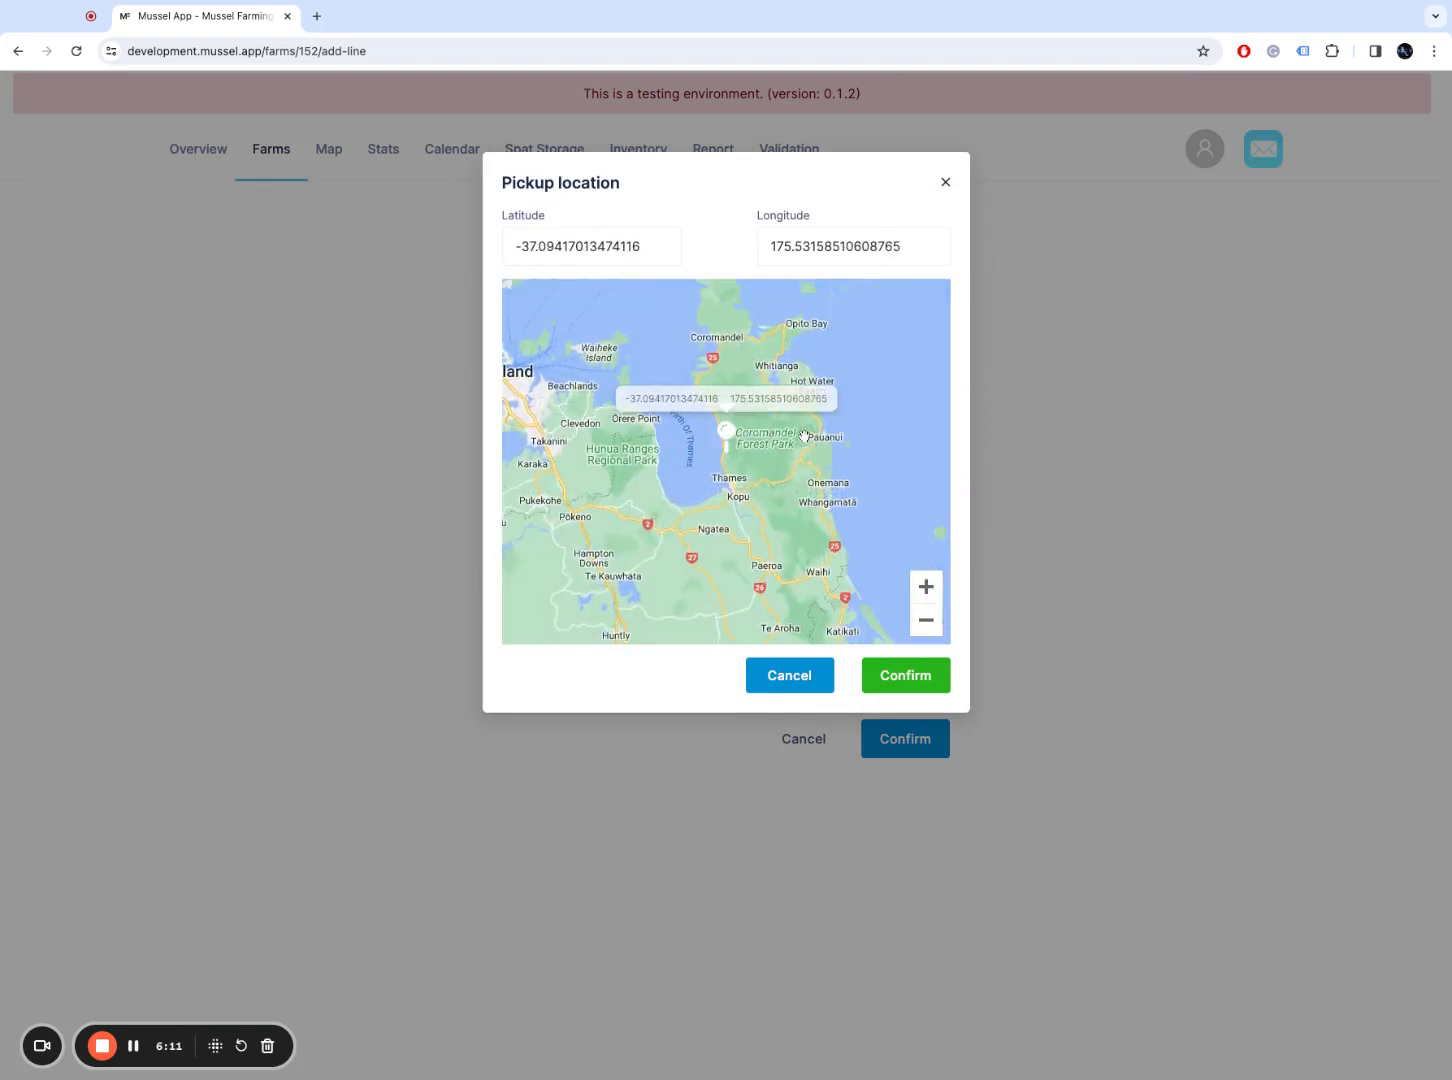
{"action": "scroll", "coordinate": [805, 436], "scroll_direction": "up", "scroll_amount": 1}
{"action": "scroll", "coordinate": [687, 474], "scroll_direction": "up", "scroll_amount": 1}
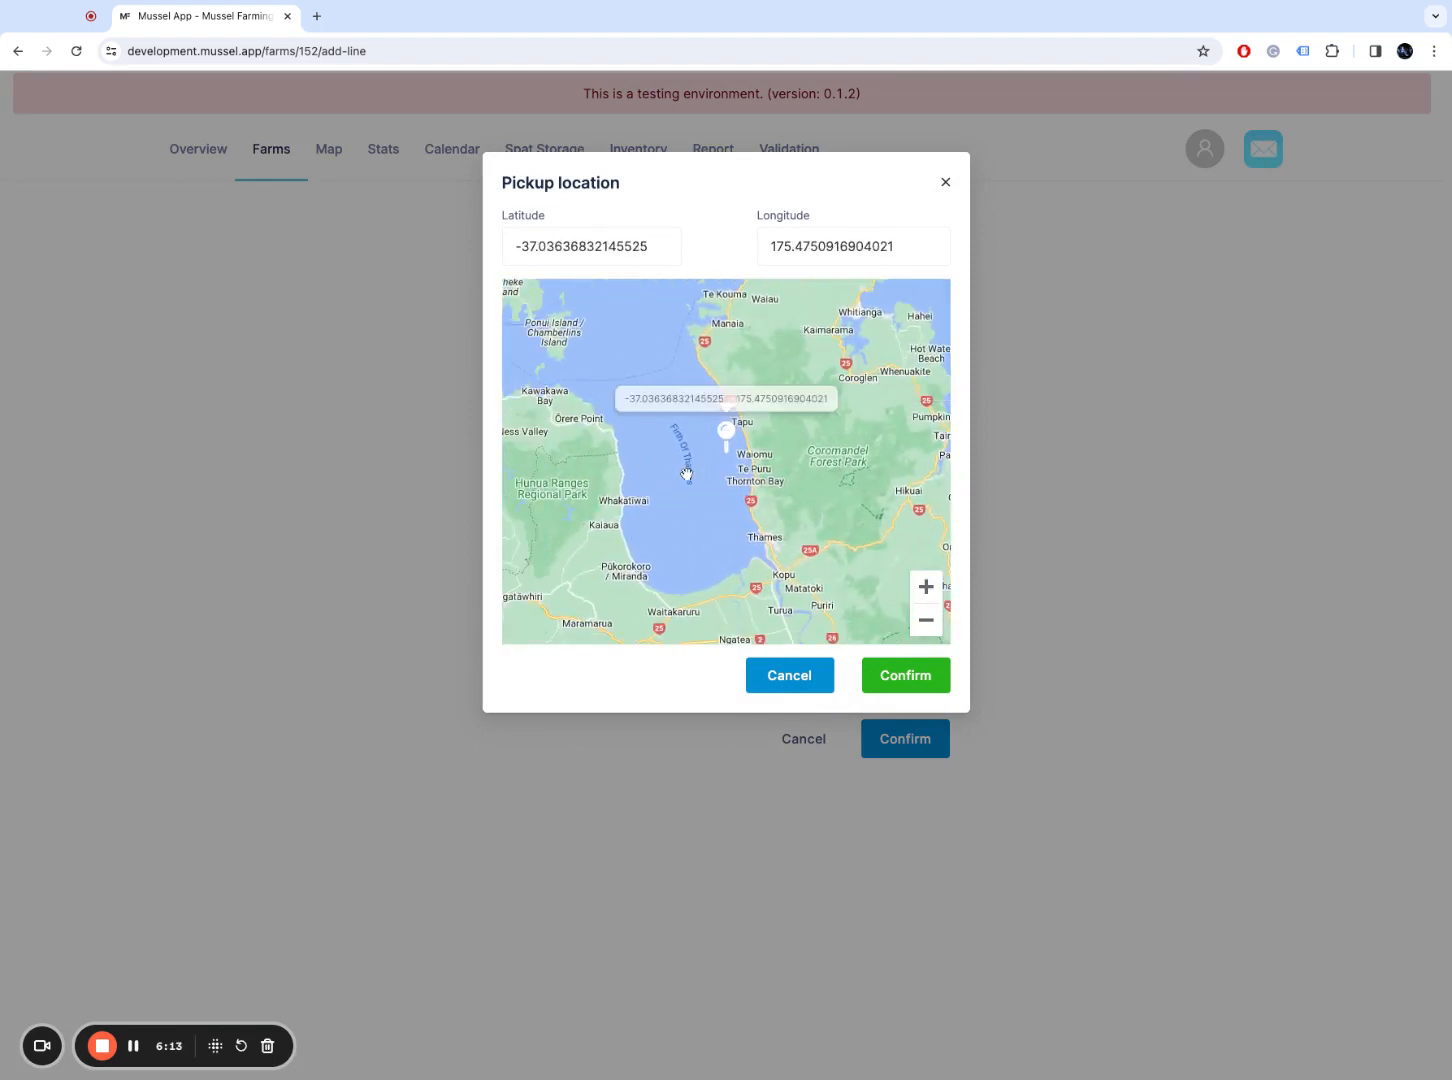
{"action": "left_click", "coordinate": [888, 687]}
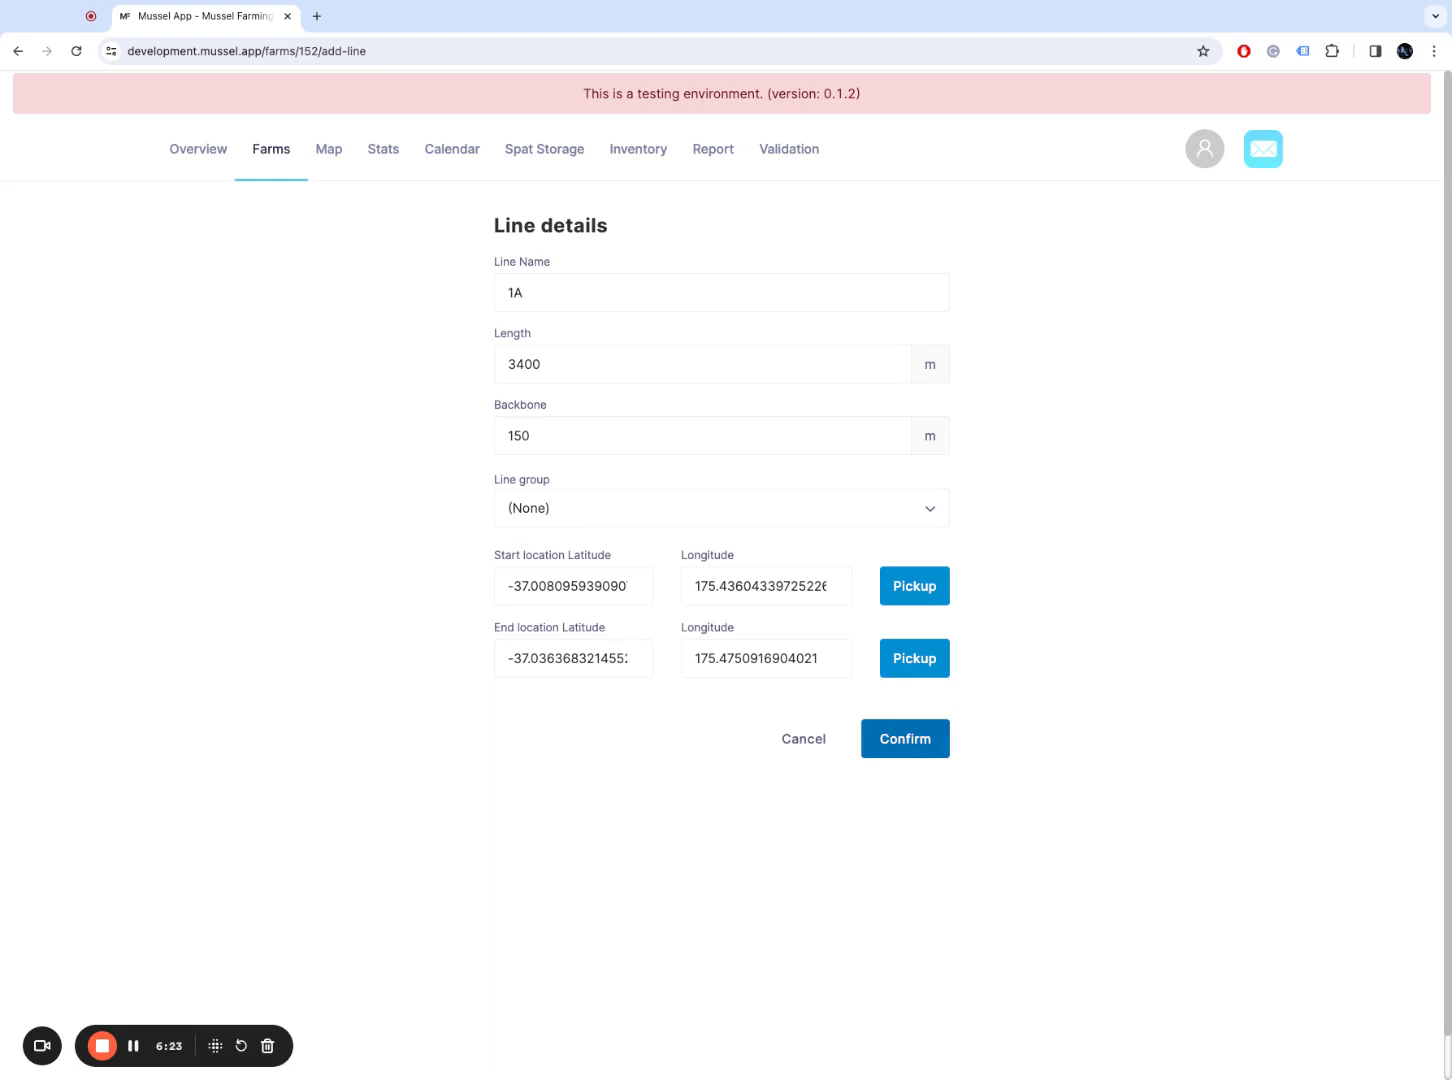
Step: Save line 1A (3400 m) to Test Farm and open its line page
{"action": "left_click", "coordinate": [905, 738]}
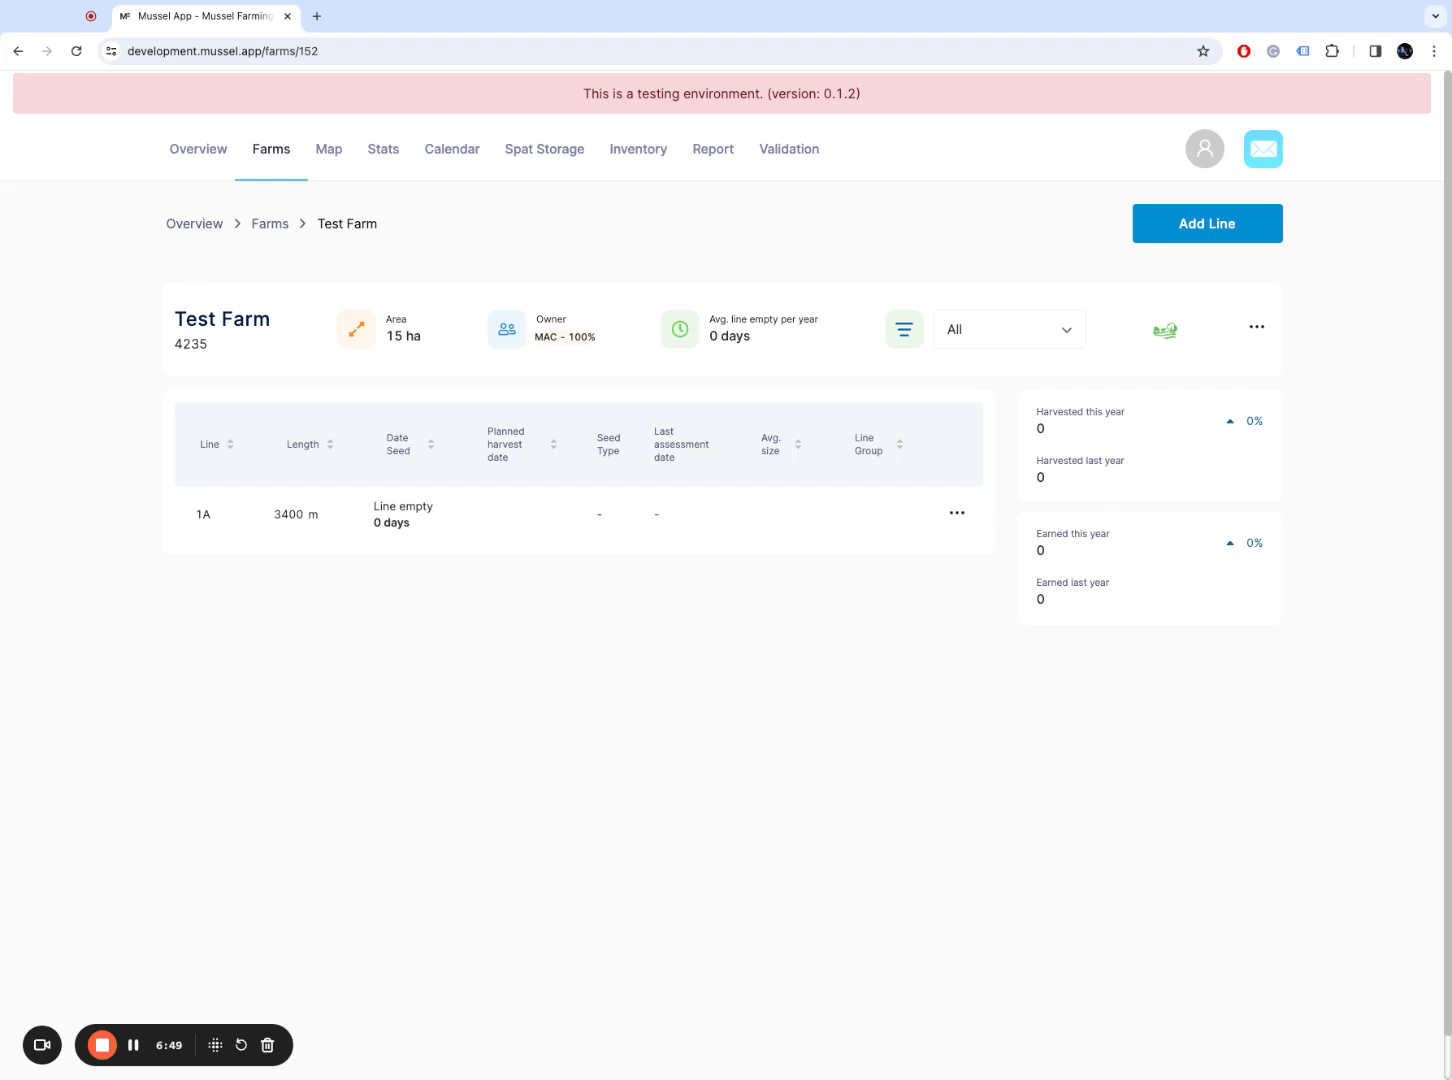
{"action": "left_click", "coordinate": [403, 514]}
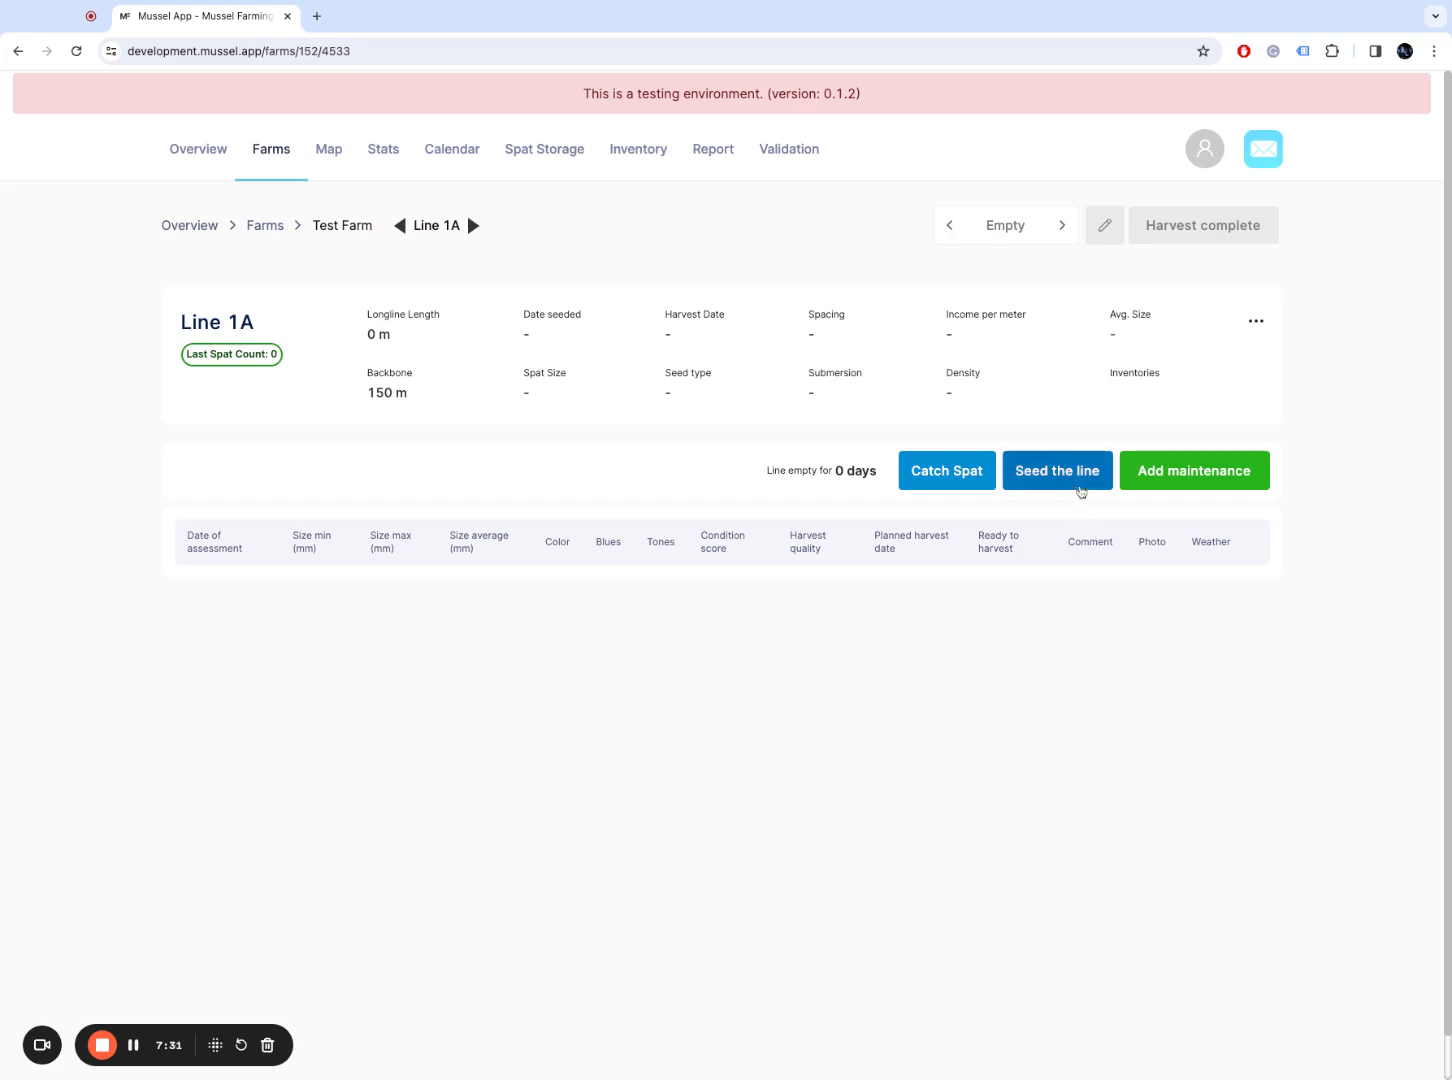
Step: Start seeding line 1A with the graded smalls spat batch, amount 75
{"action": "left_click", "coordinate": [1081, 491]}
{"action": "left_click", "coordinate": [639, 313]}
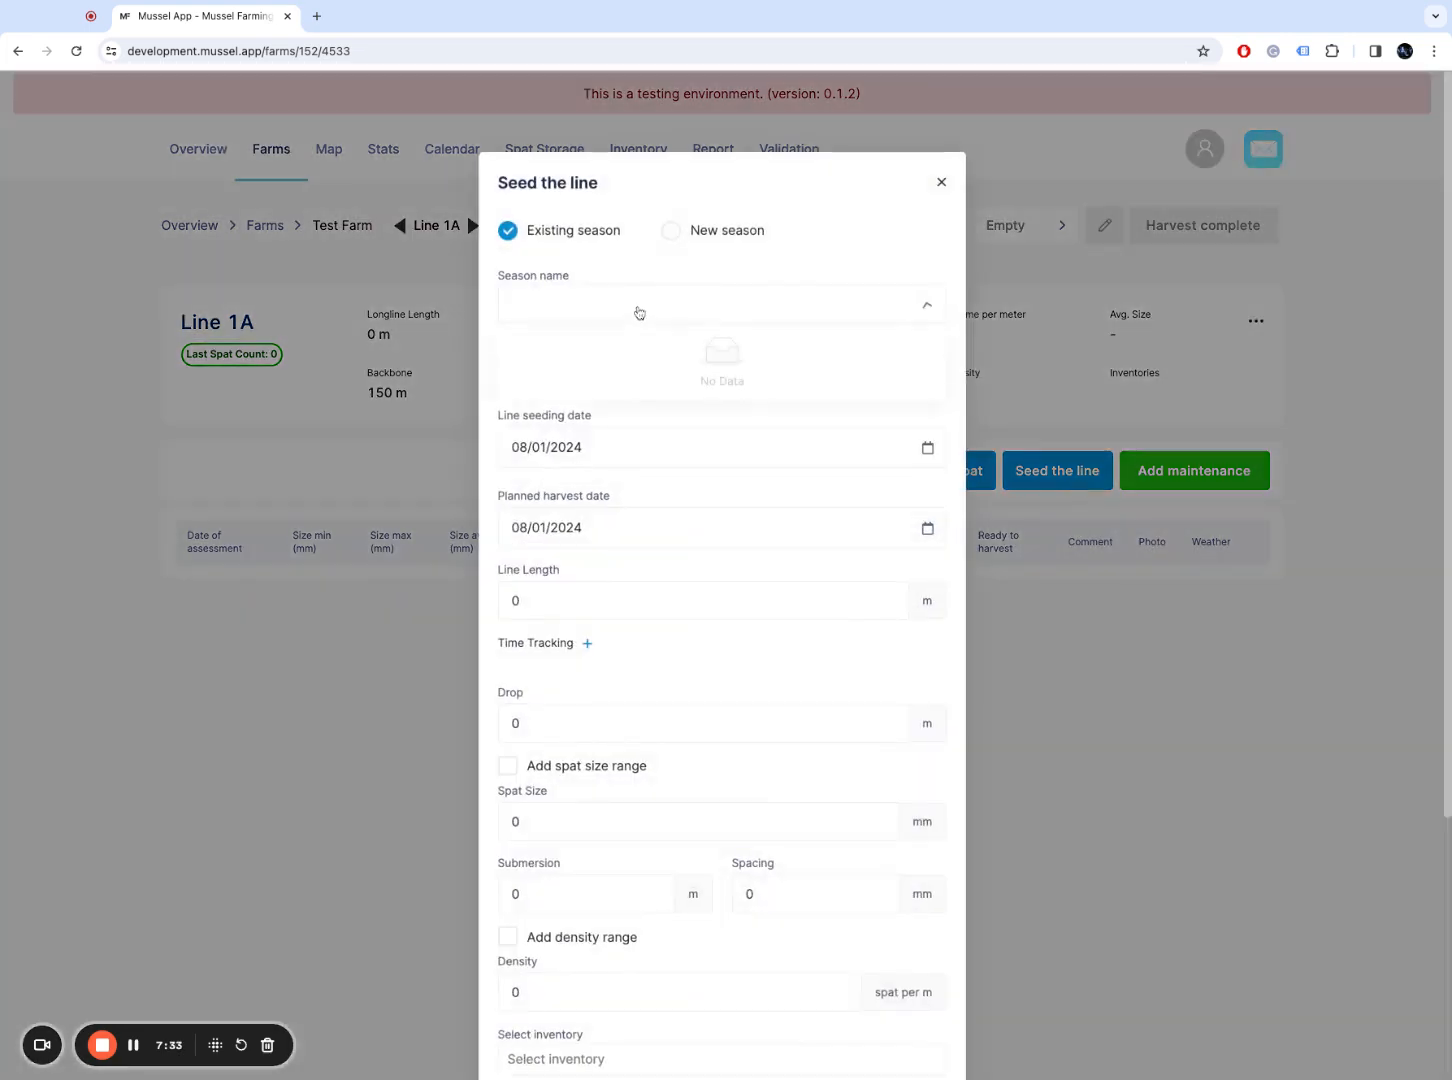
{"action": "left_click", "coordinate": [590, 372]}
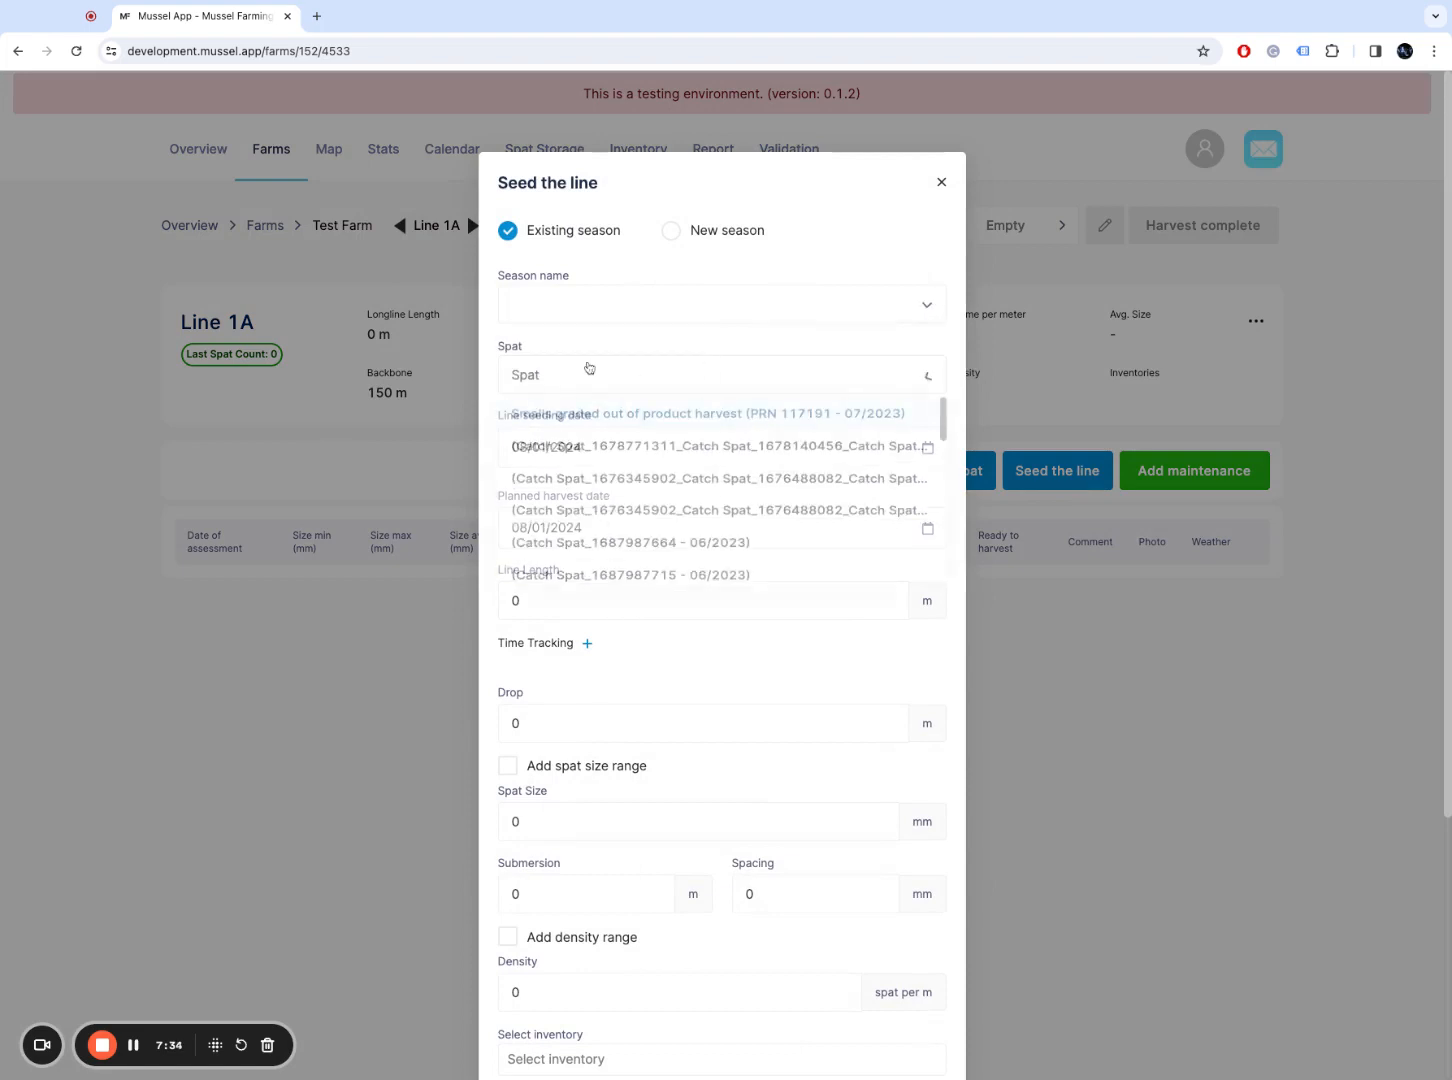
{"action": "left_click", "coordinate": [665, 420]}
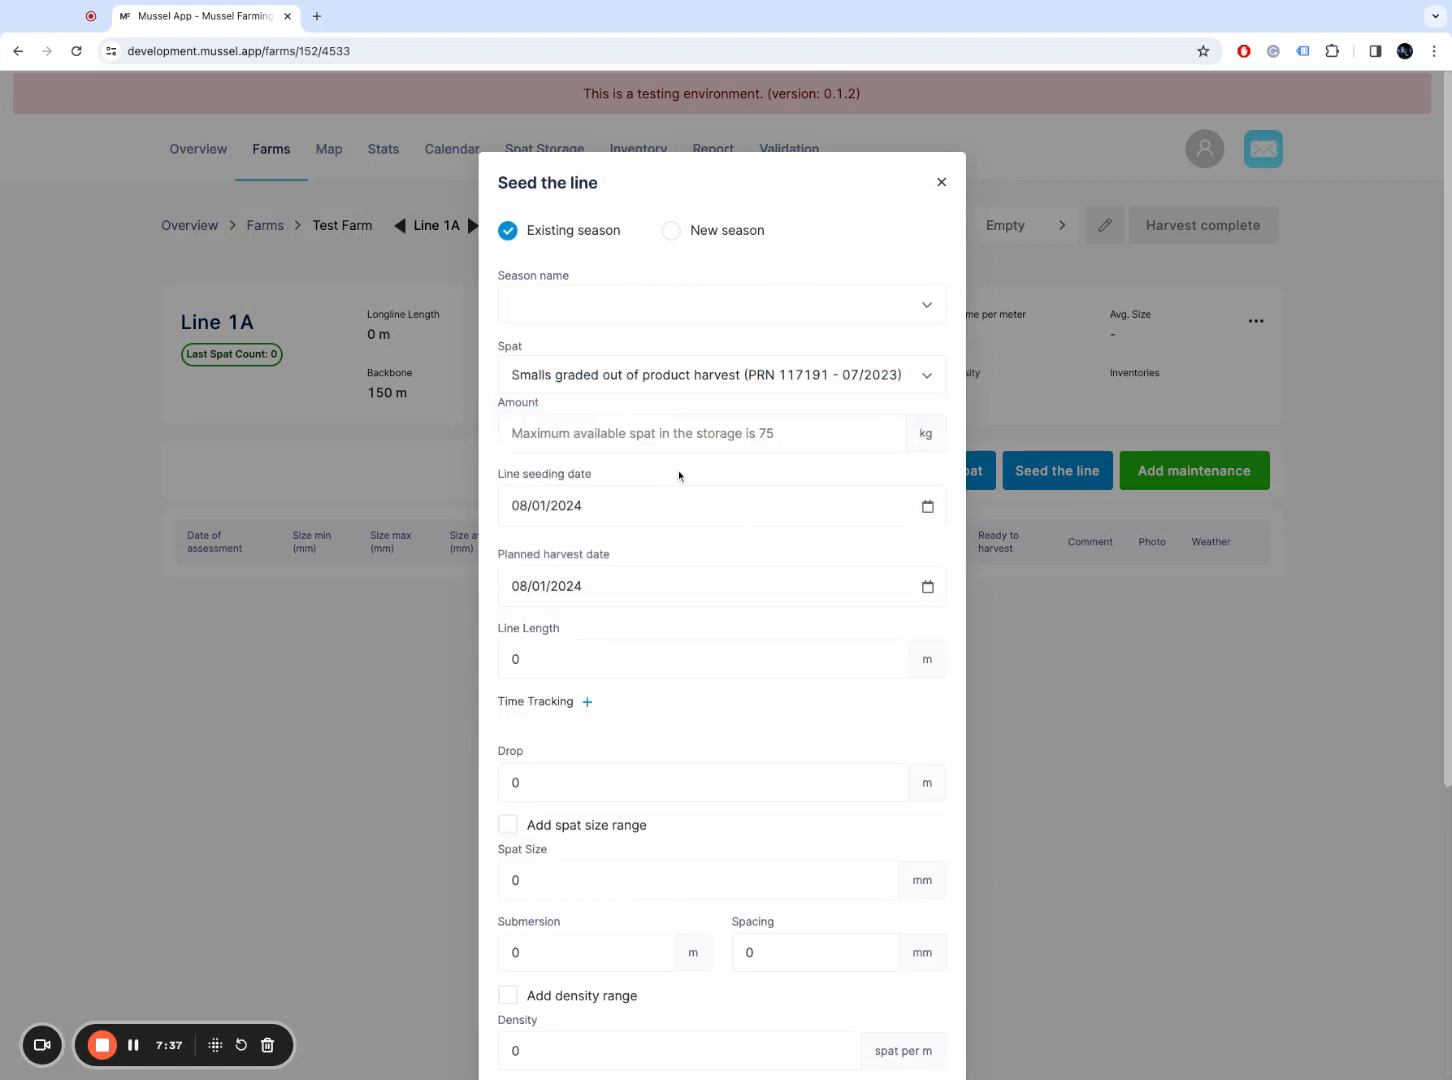
{"action": "left_click", "coordinate": [700, 433]}
{"action": "type", "text": "75"}
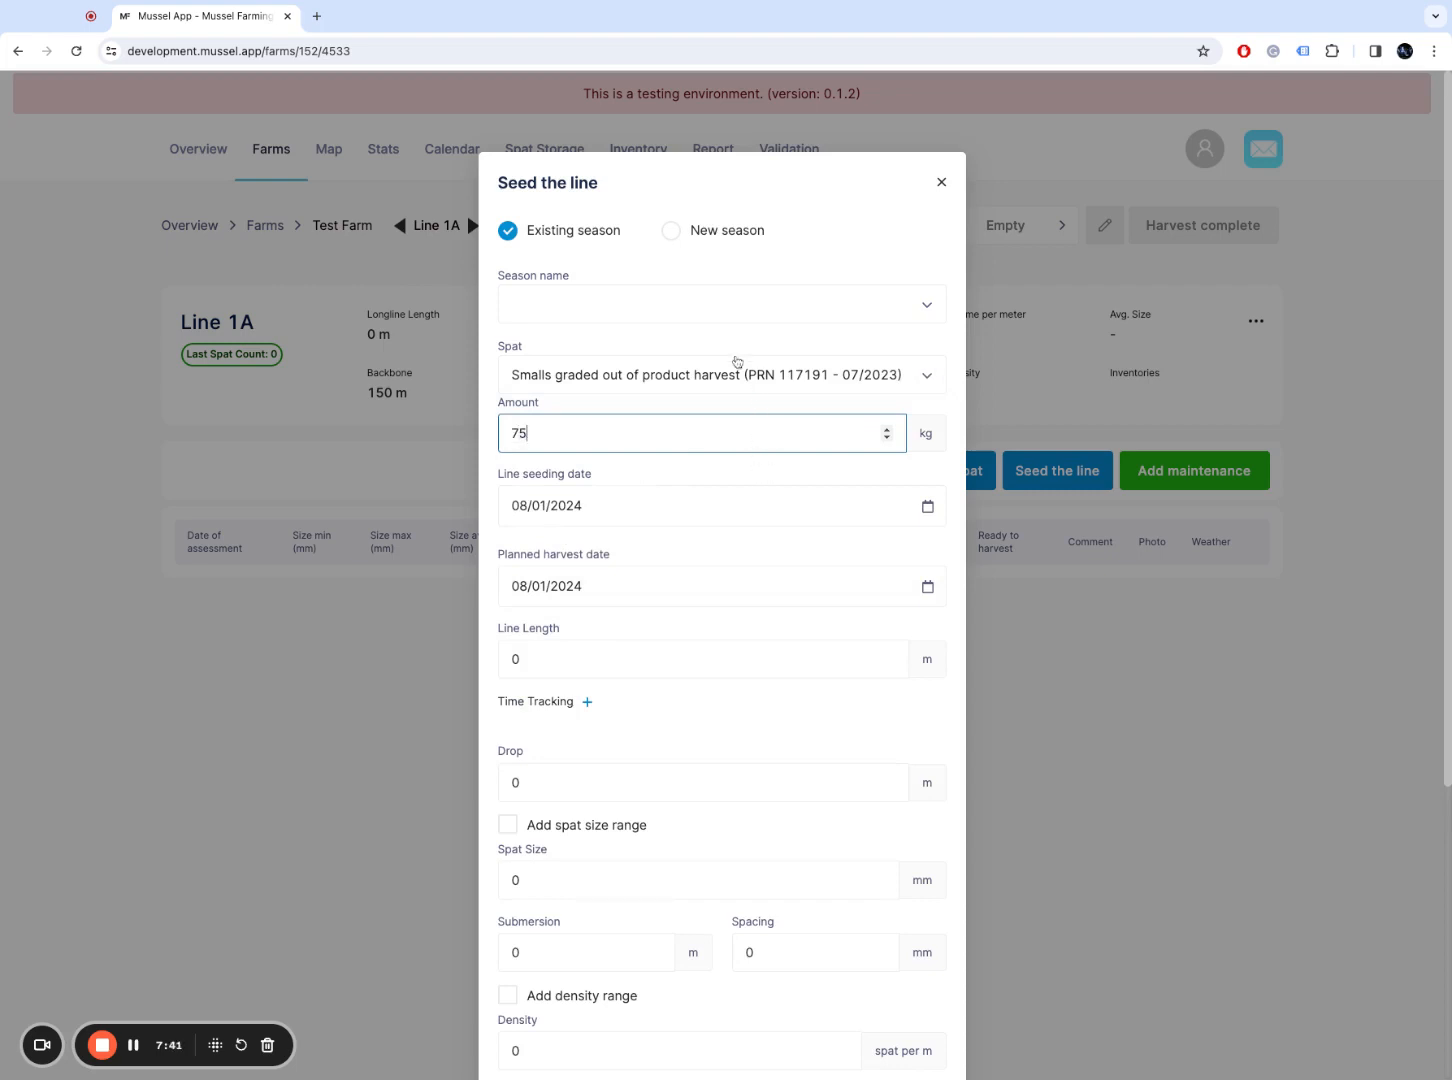
Step: Create a new season named Season2024 for the seeding
{"action": "left_click", "coordinate": [710, 305]}
{"action": "left_click", "coordinate": [710, 305]}
{"action": "left_click", "coordinate": [744, 228]}
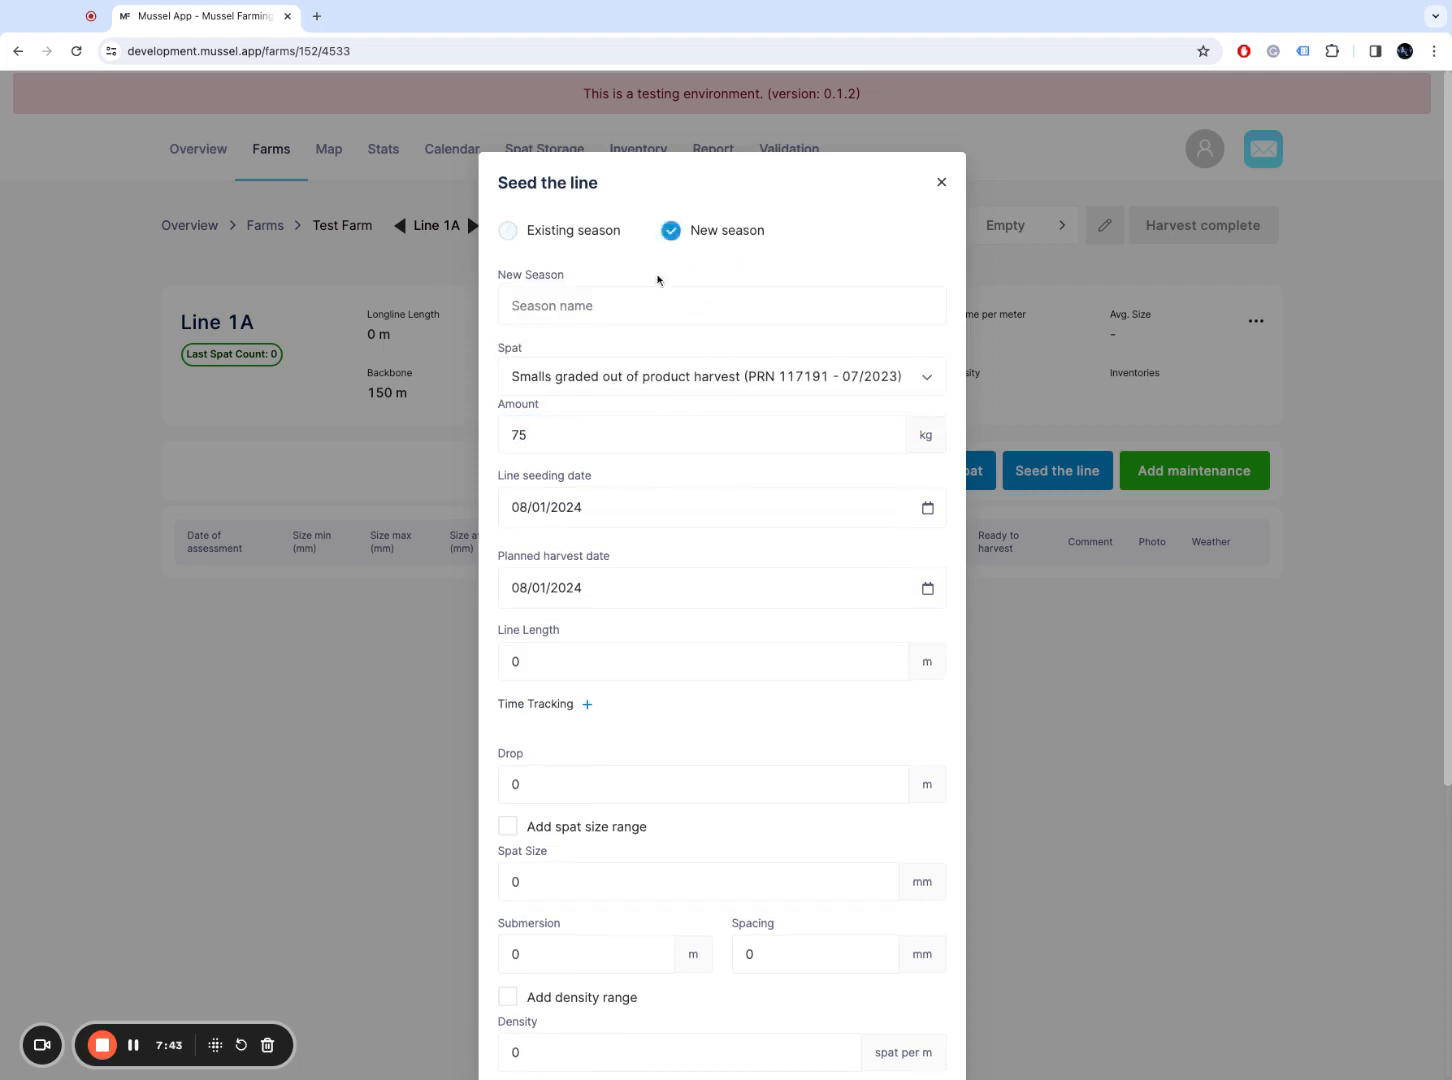
{"action": "left_click", "coordinate": [646, 311]}
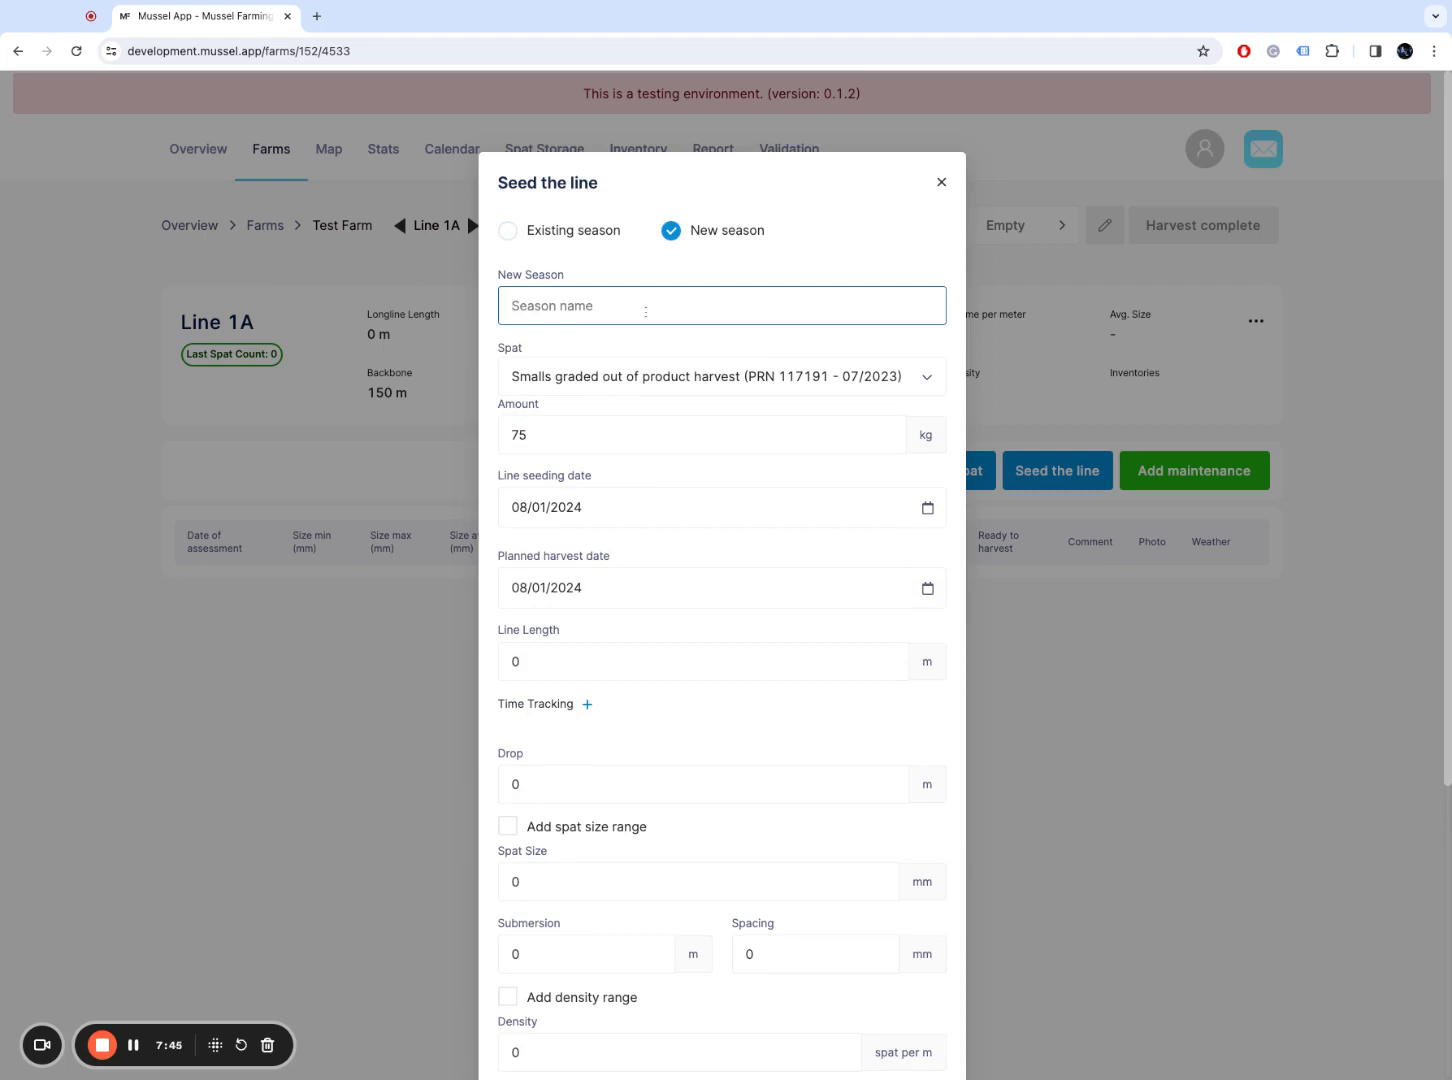
{"action": "type", "text": "Season2024"}
Step: Set line length 3400, drop 2 and spat size 30, then confirm the seeding
{"action": "scroll", "coordinate": [587, 505], "scroll_direction": "down", "scroll_amount": 2}
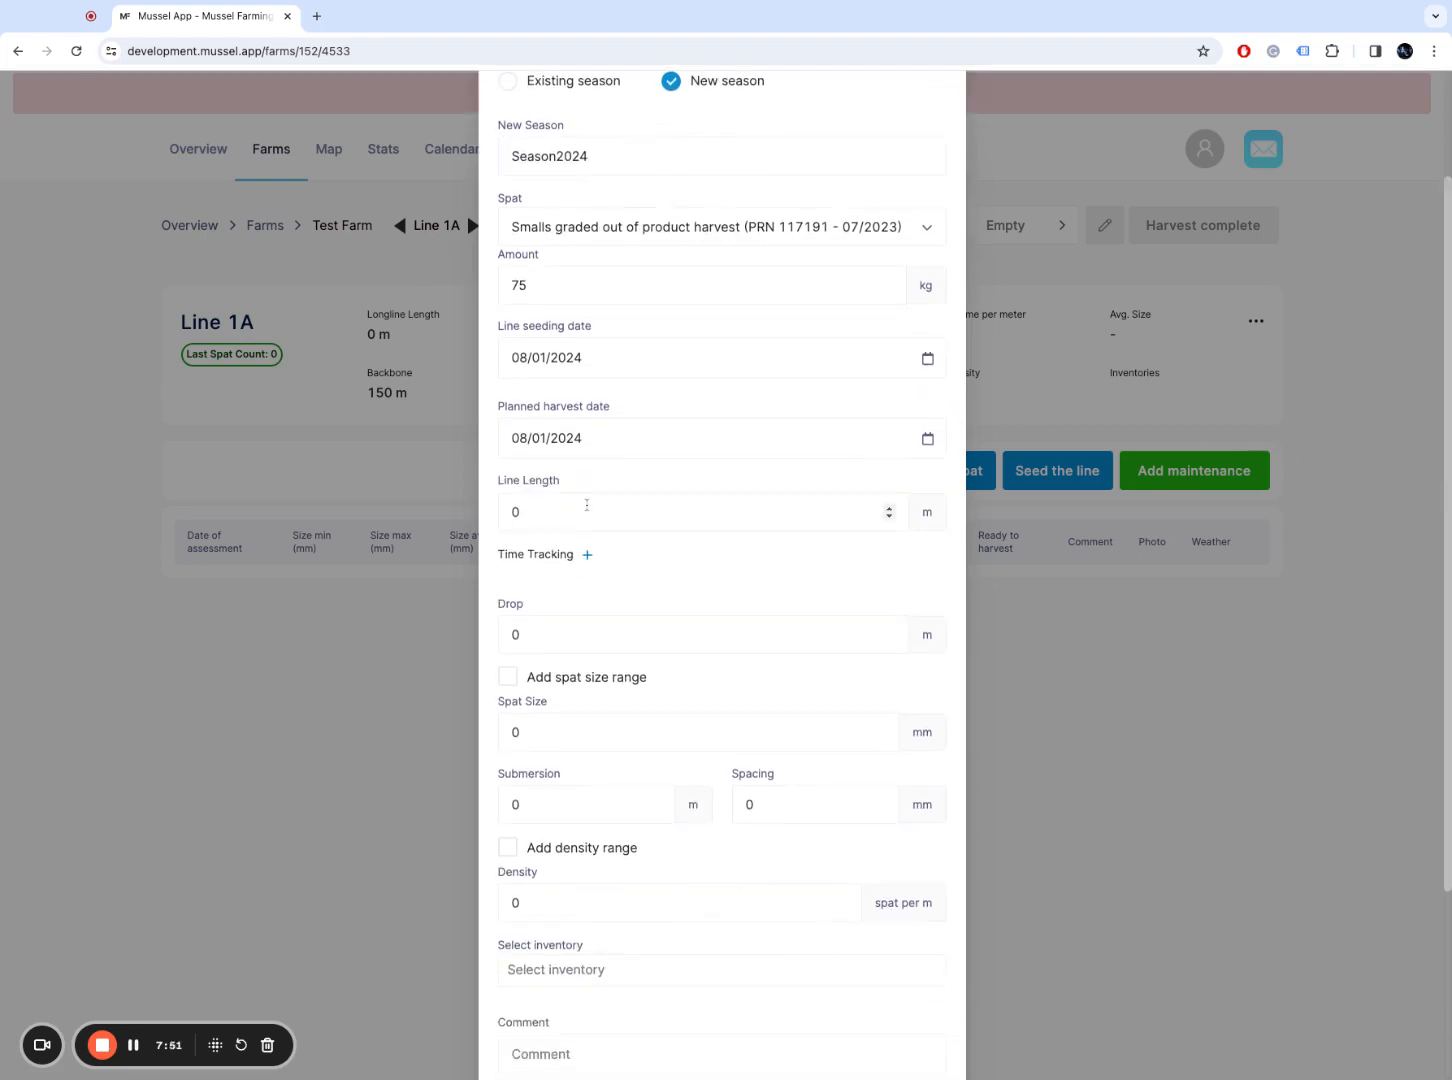
{"action": "double_click", "coordinate": [587, 505]}
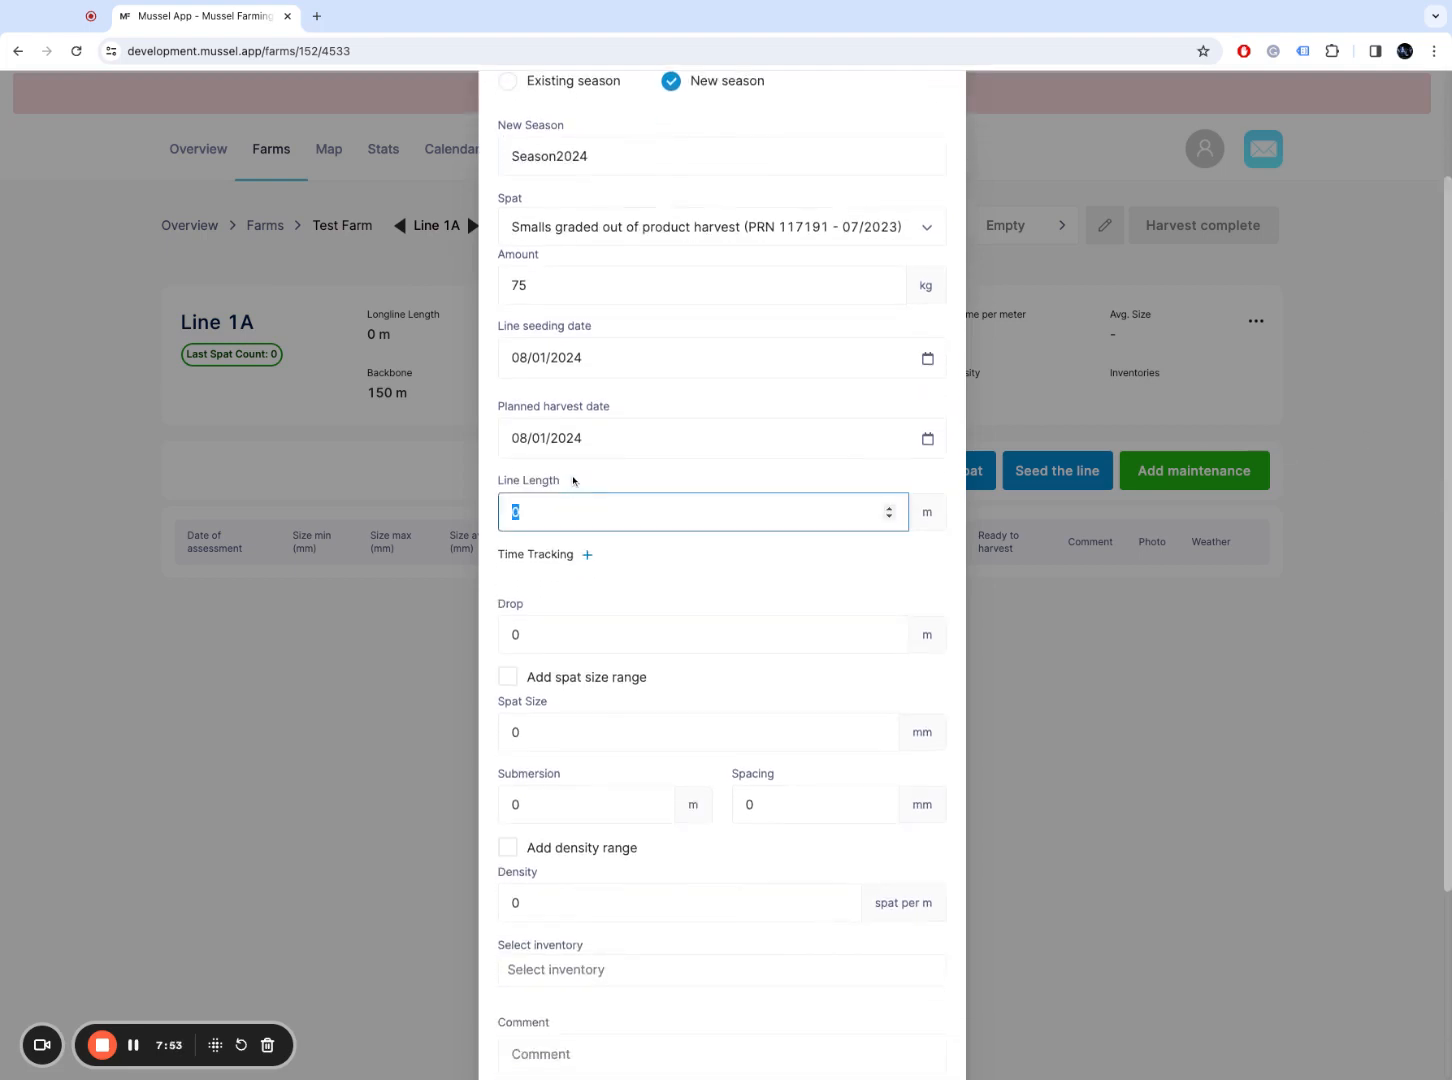
{"action": "type", "text": "3400"}
{"action": "double_click", "coordinate": [615, 648]}
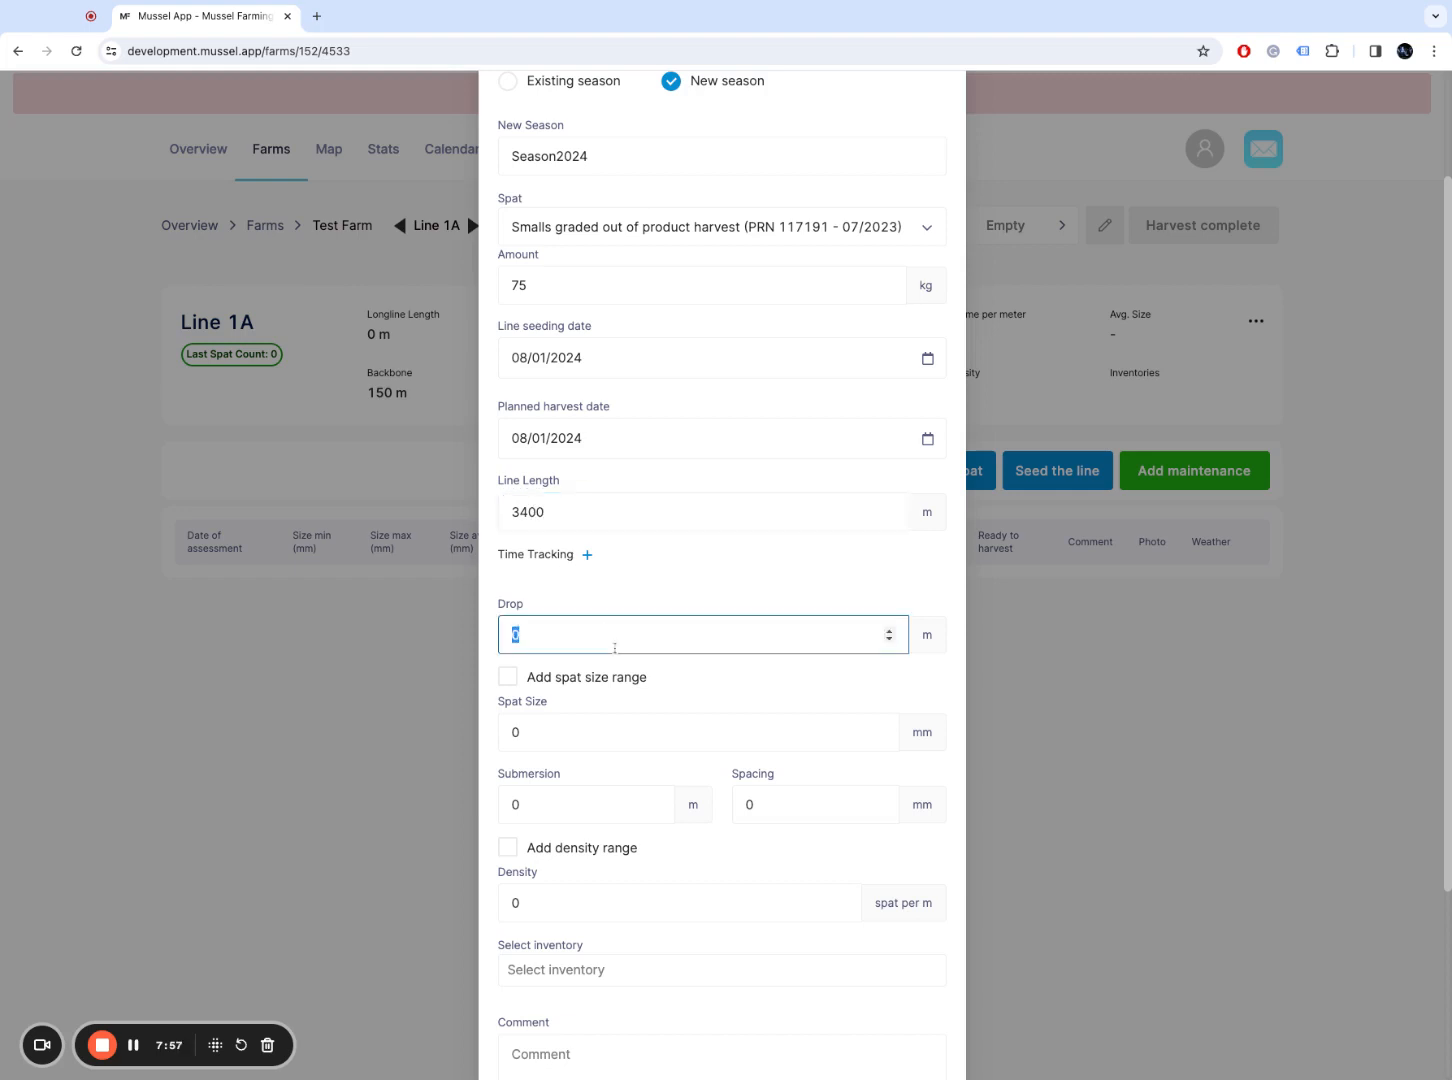
{"action": "type", "text": "2"}
{"action": "double_click", "coordinate": [571, 722]}
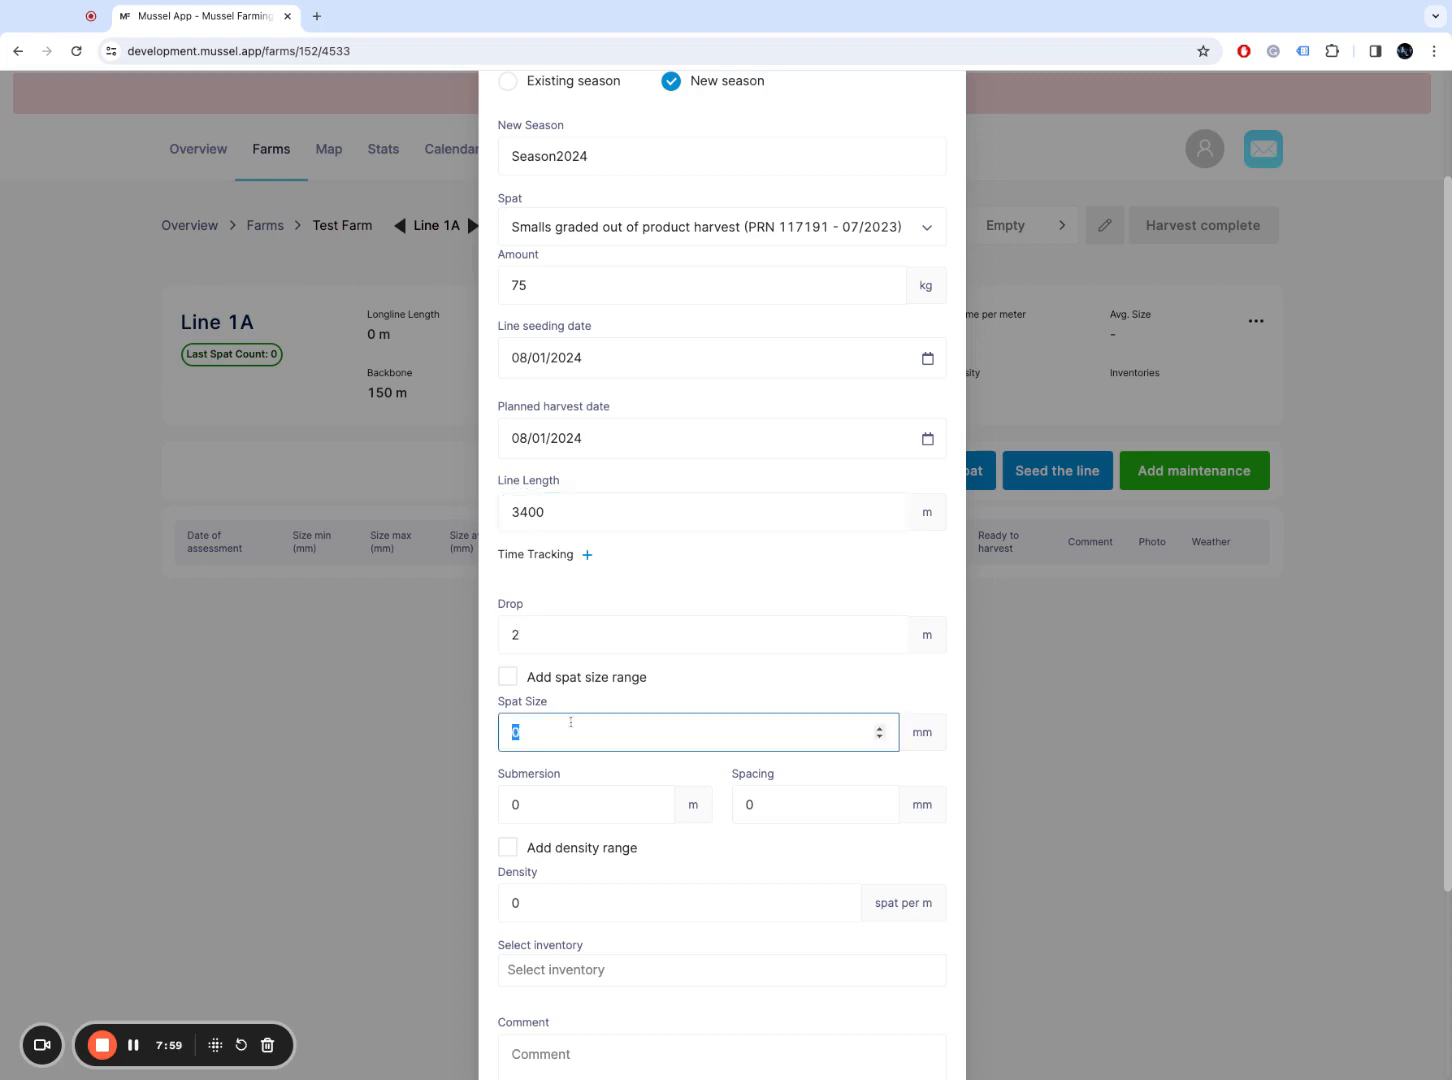
{"action": "type", "text": "30"}
{"action": "left_click_drag", "start_coordinate": [1445, 750], "coordinate": [1445, 938]}
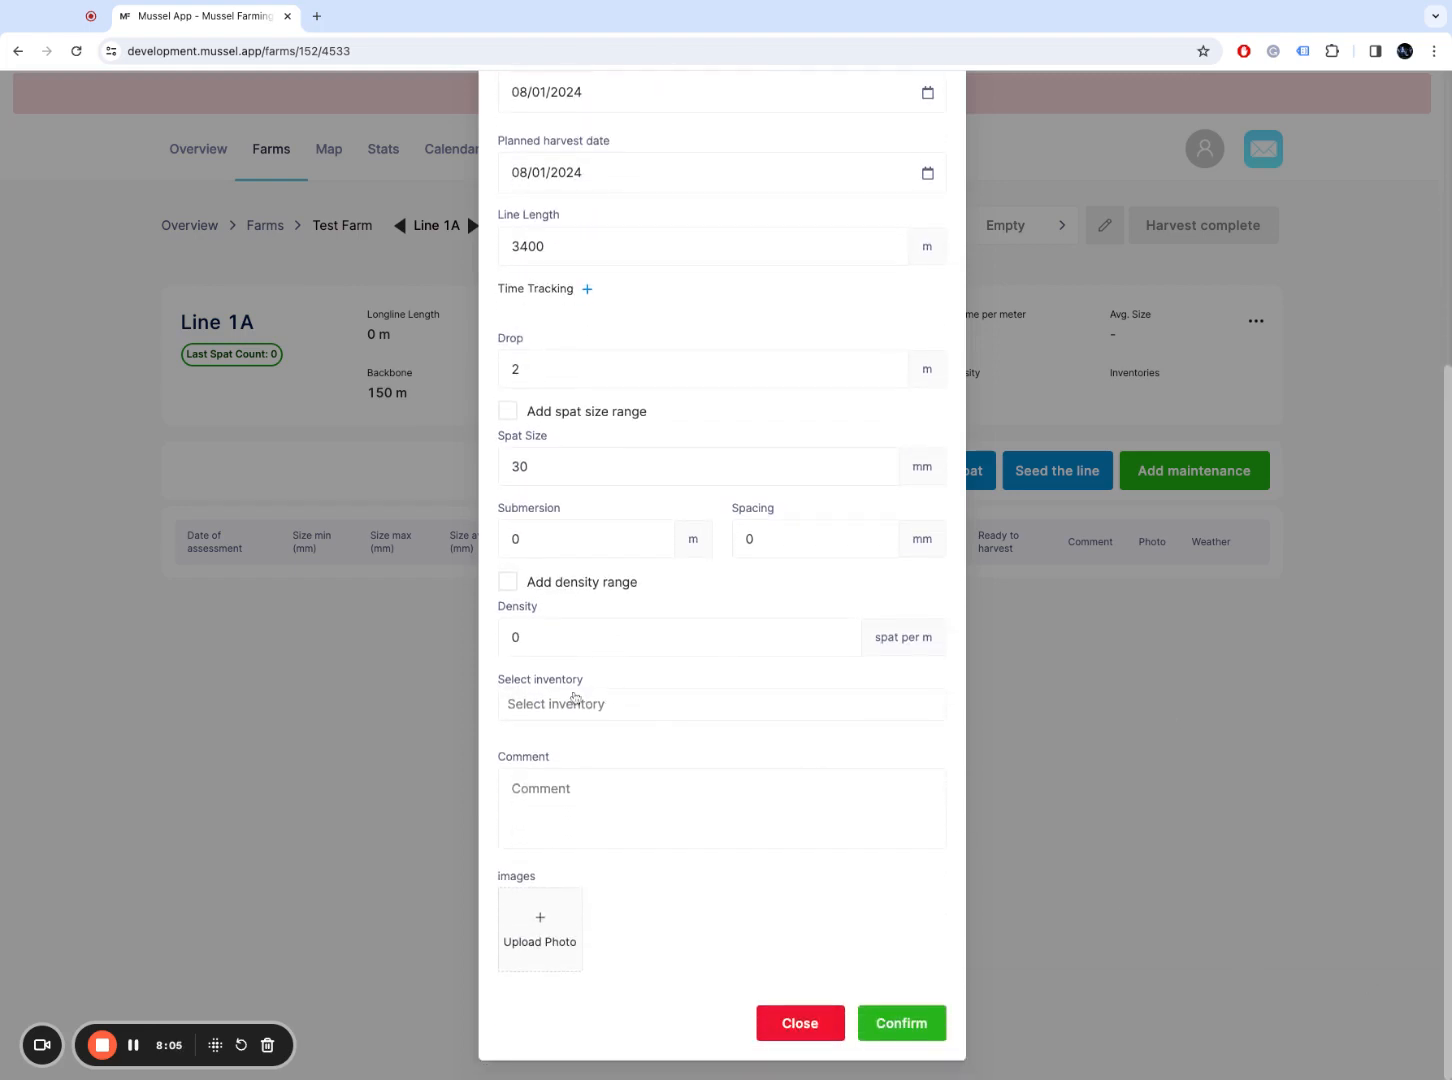
{"action": "left_click", "coordinate": [768, 716]}
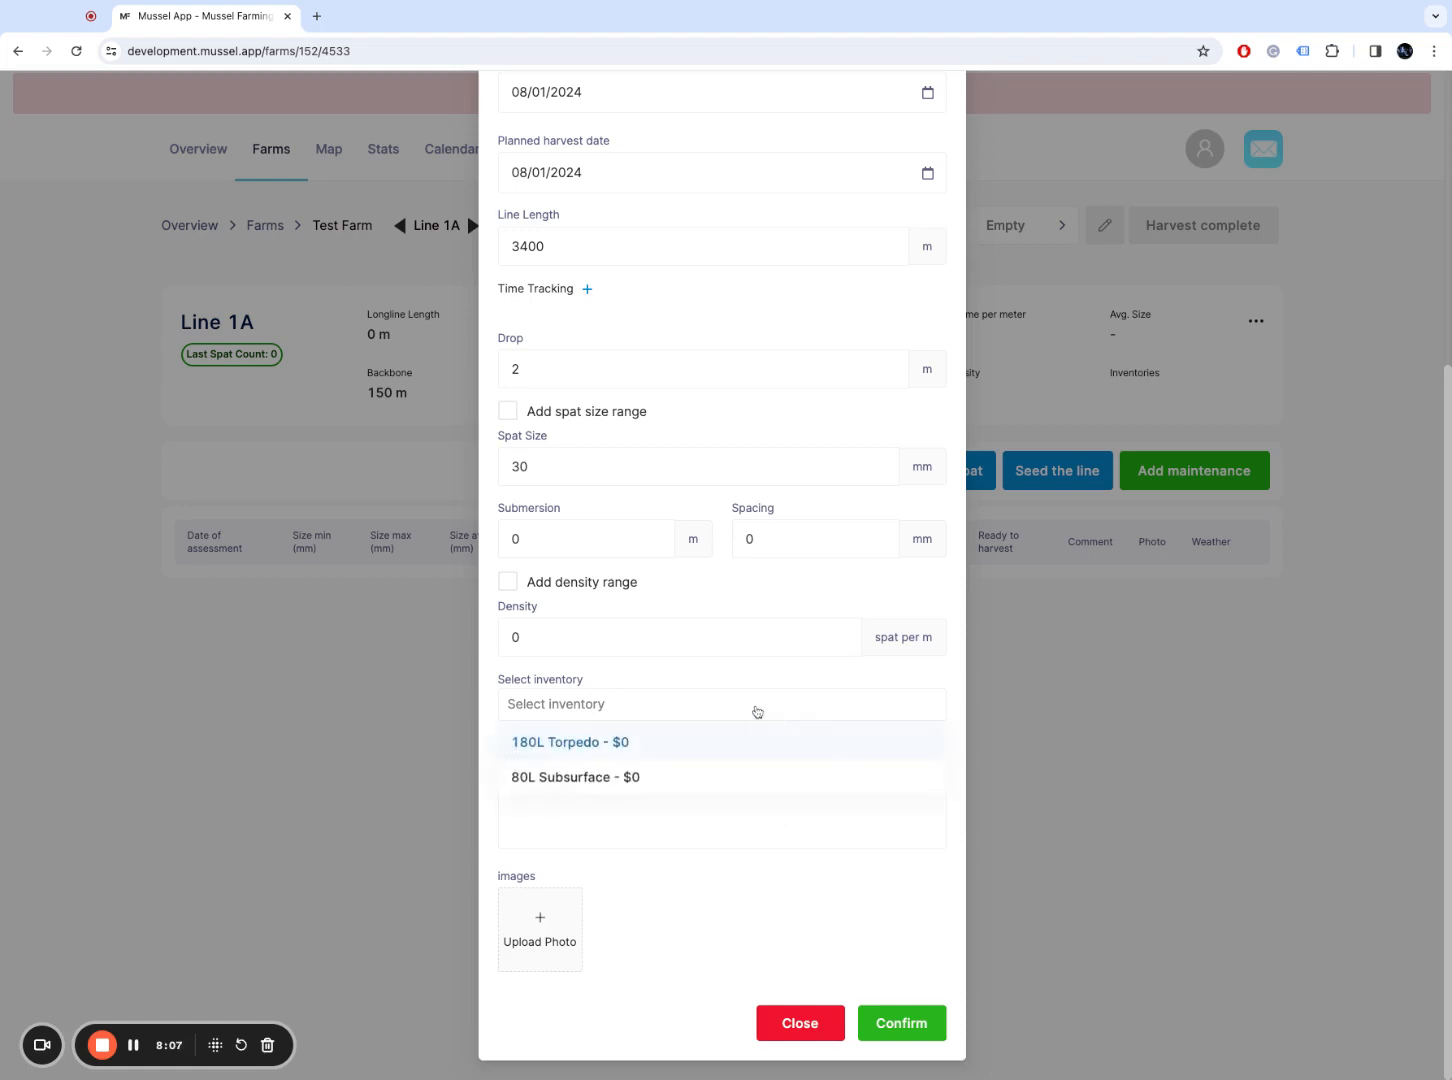
{"action": "left_click", "coordinate": [756, 710]}
{"action": "left_click", "coordinate": [885, 1025]}
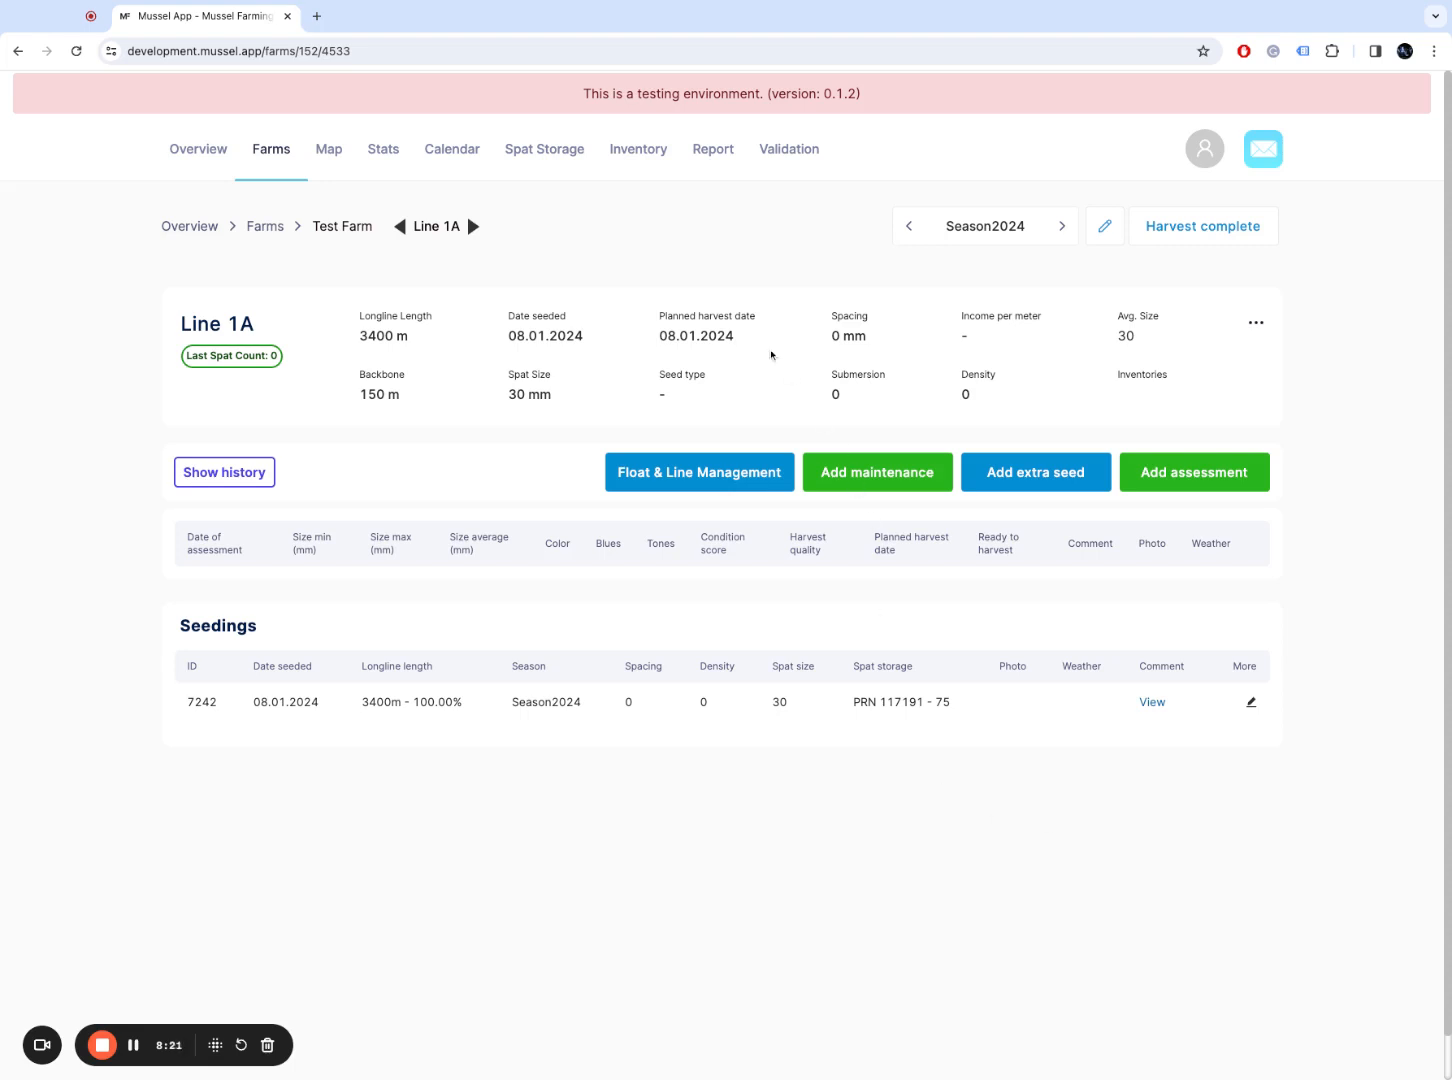
Step: Review Line 1A's planned harvest date and 30 average size, then return to the Farms list
{"action": "double_click", "coordinate": [675, 338]}
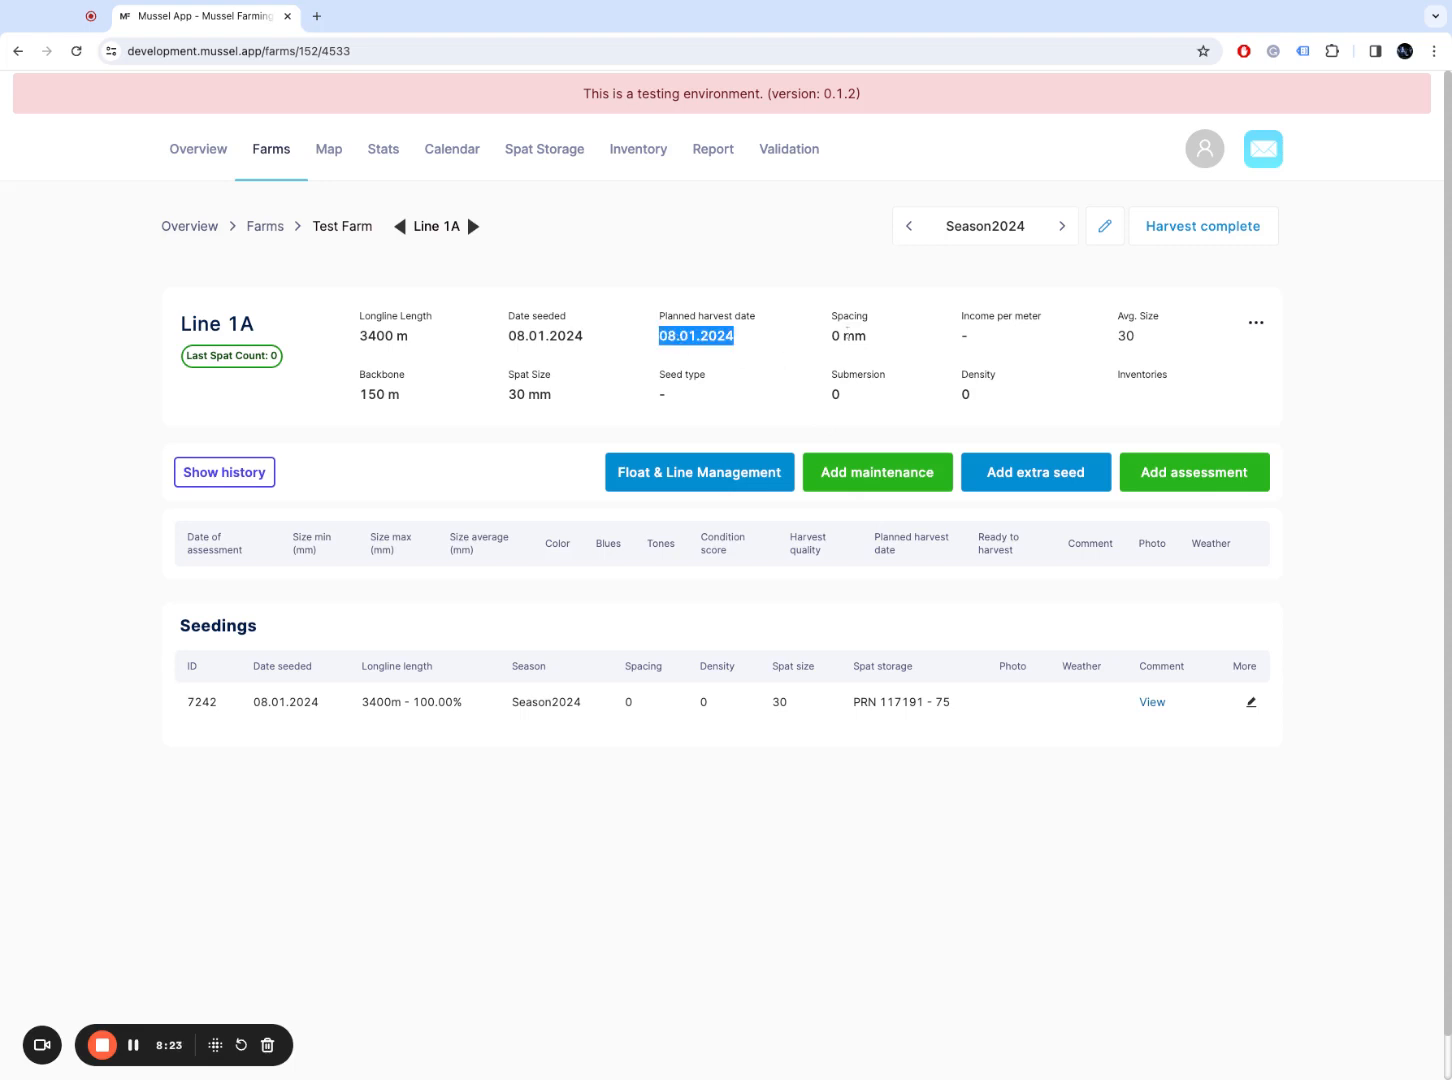
{"action": "double_click", "coordinate": [726, 336]}
{"action": "double_click", "coordinate": [1126, 336]}
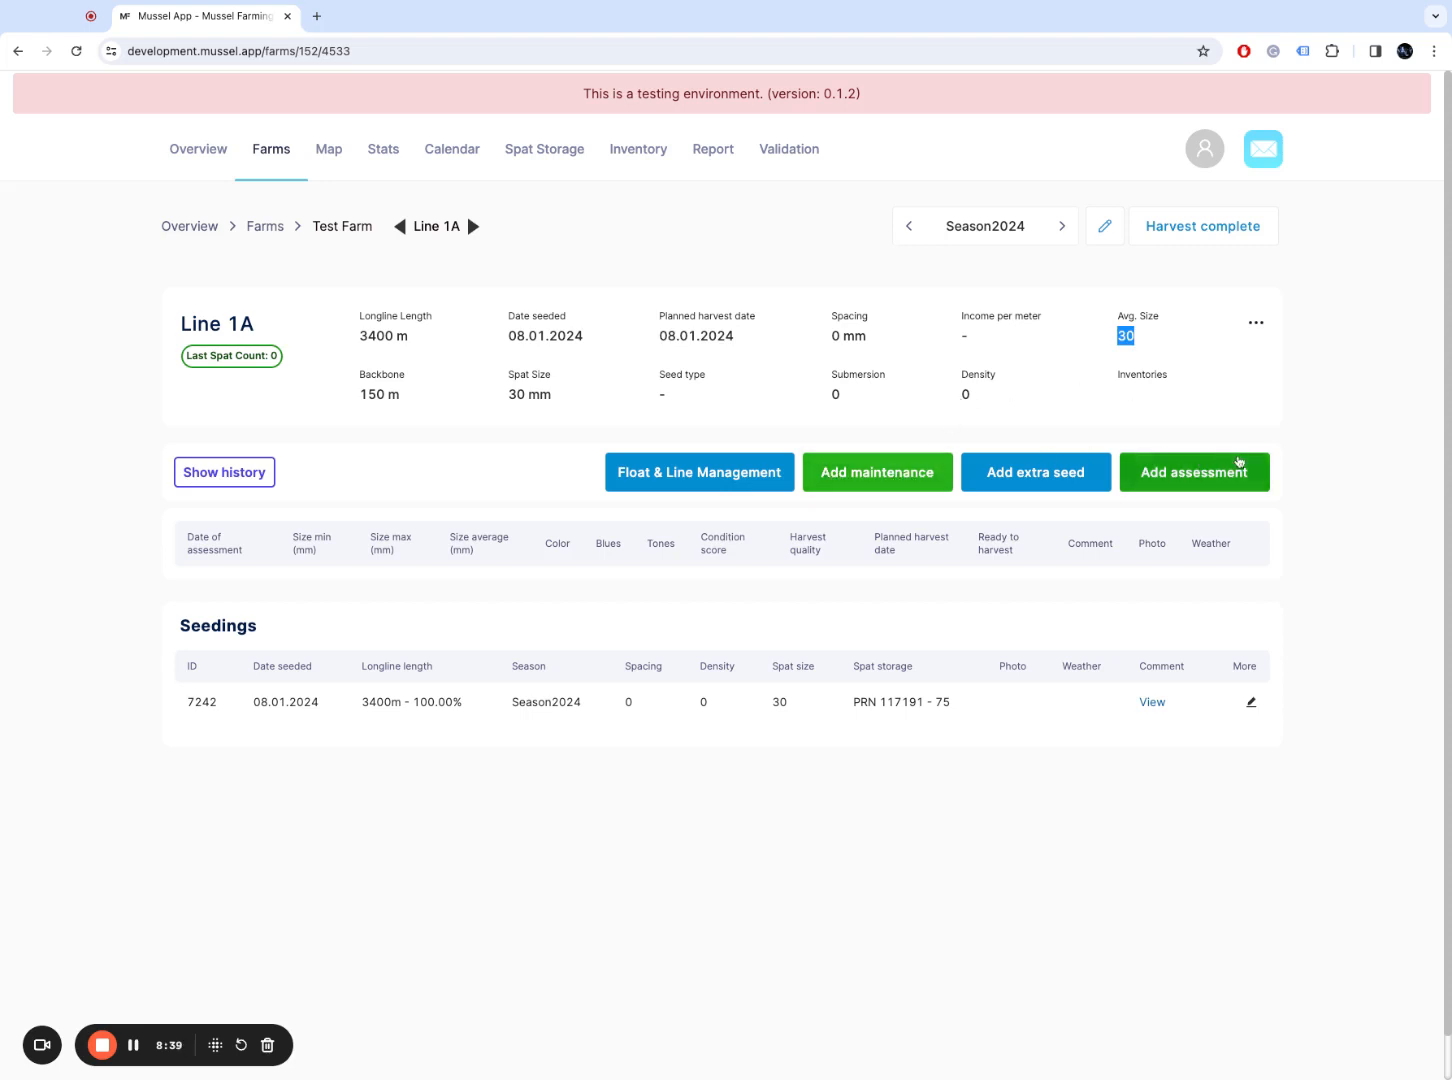
{"action": "left_click", "coordinate": [1341, 428]}
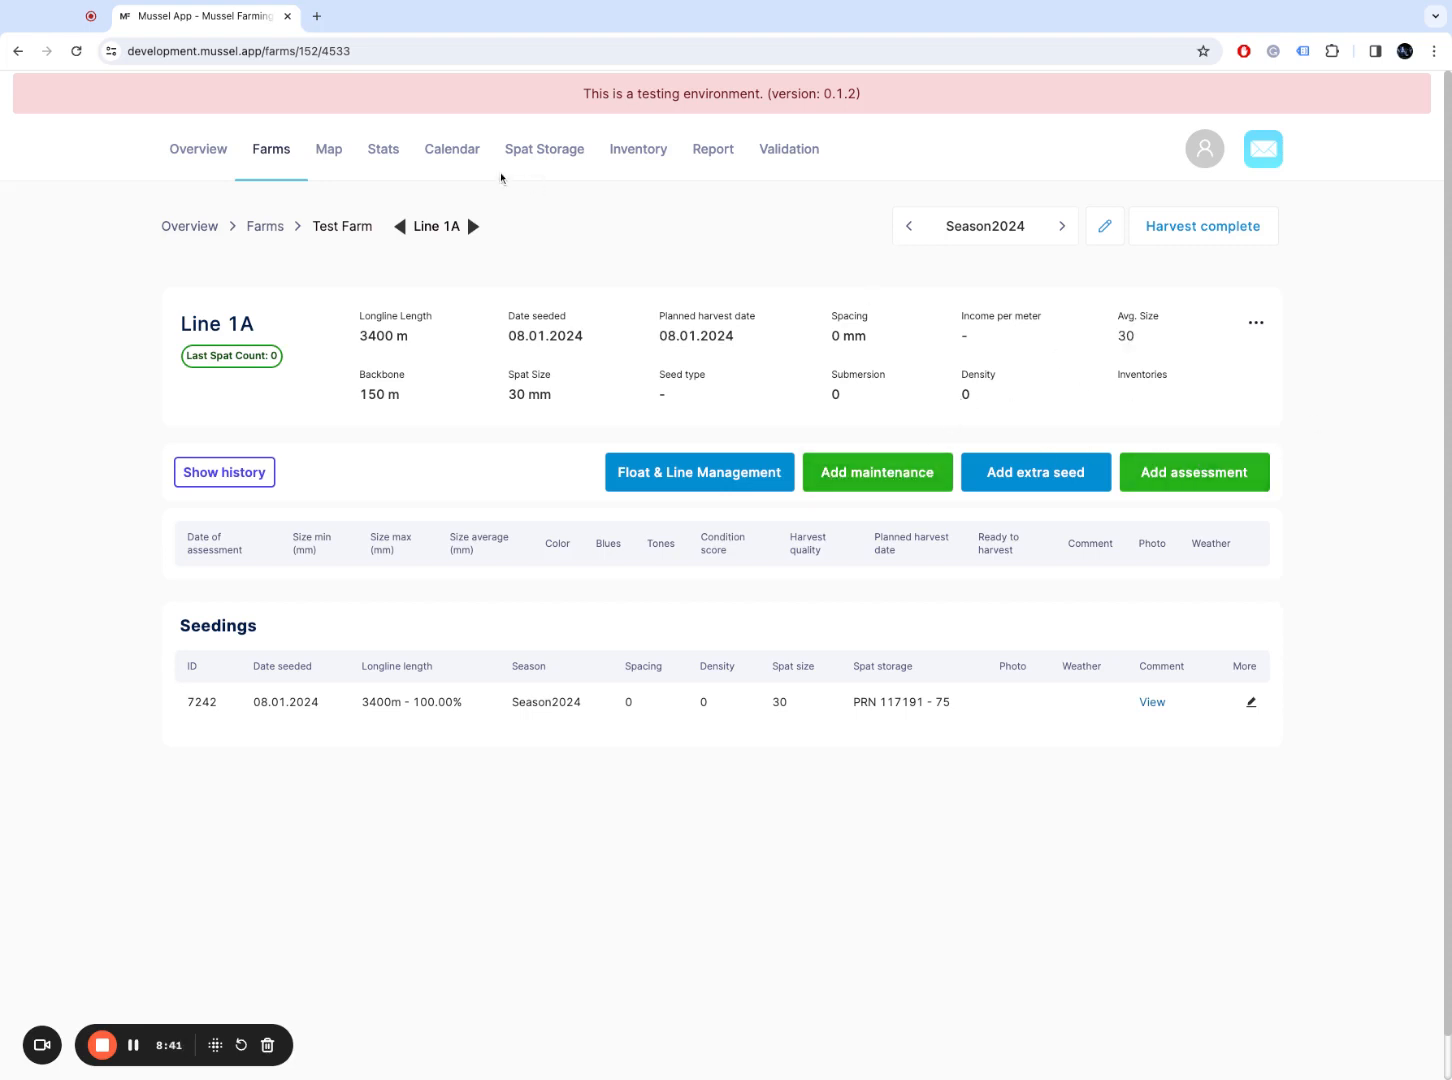
{"action": "left_click", "coordinate": [276, 231]}
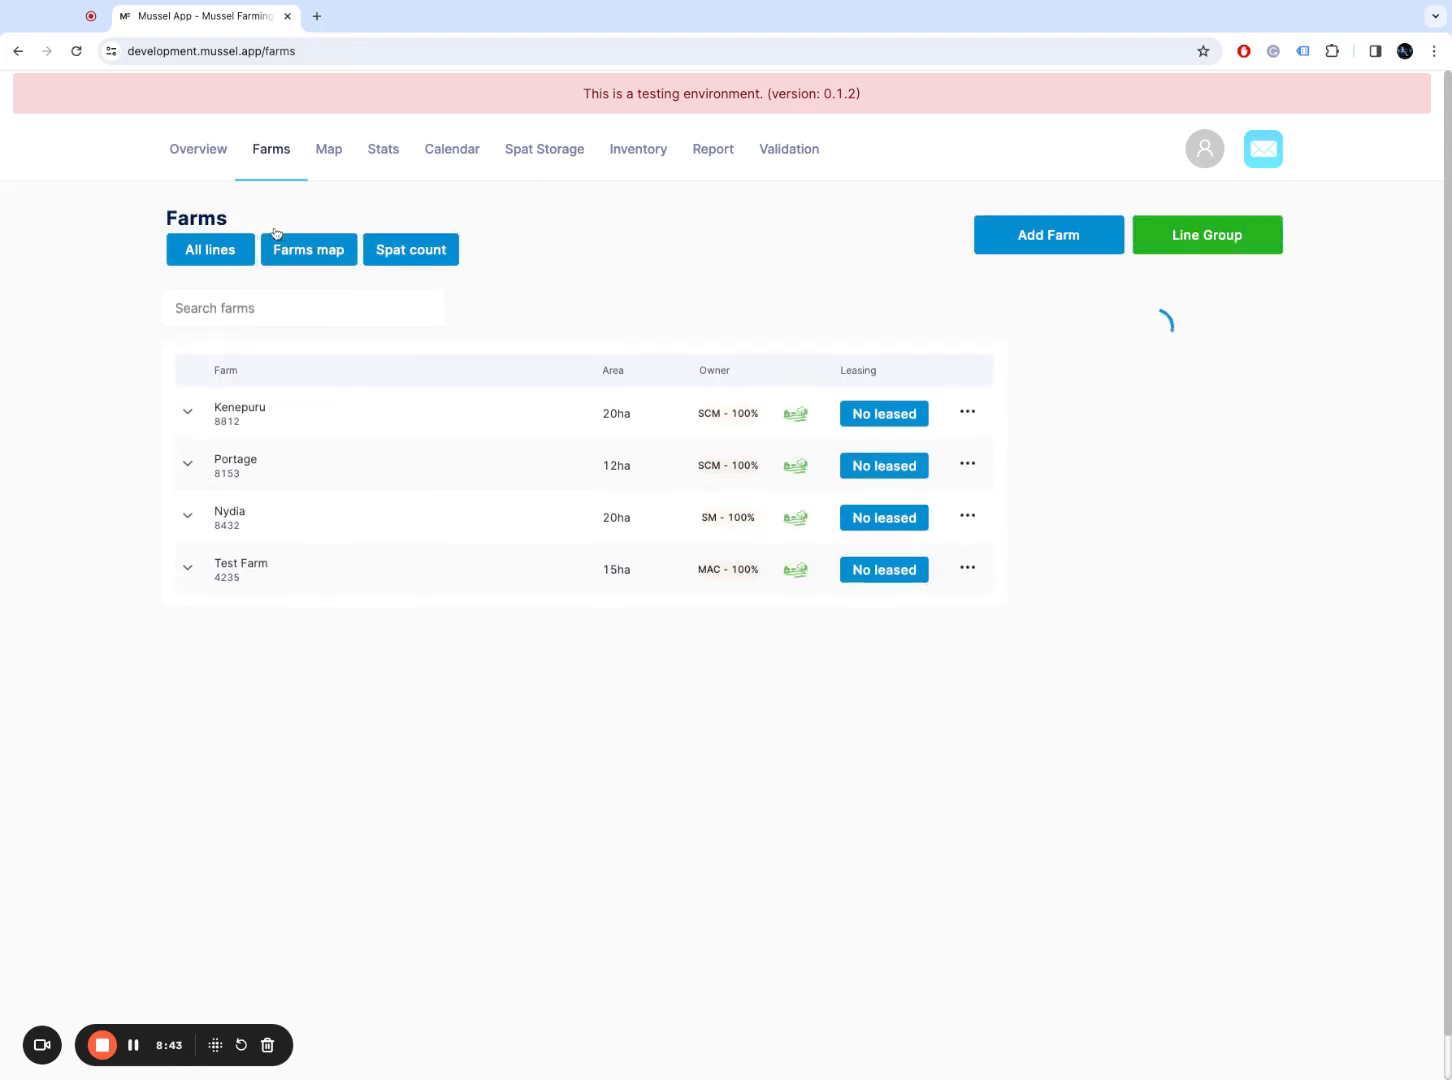
Step: Open Test Farm from the Farms list to see line 1A
{"action": "left_click", "coordinate": [277, 580]}
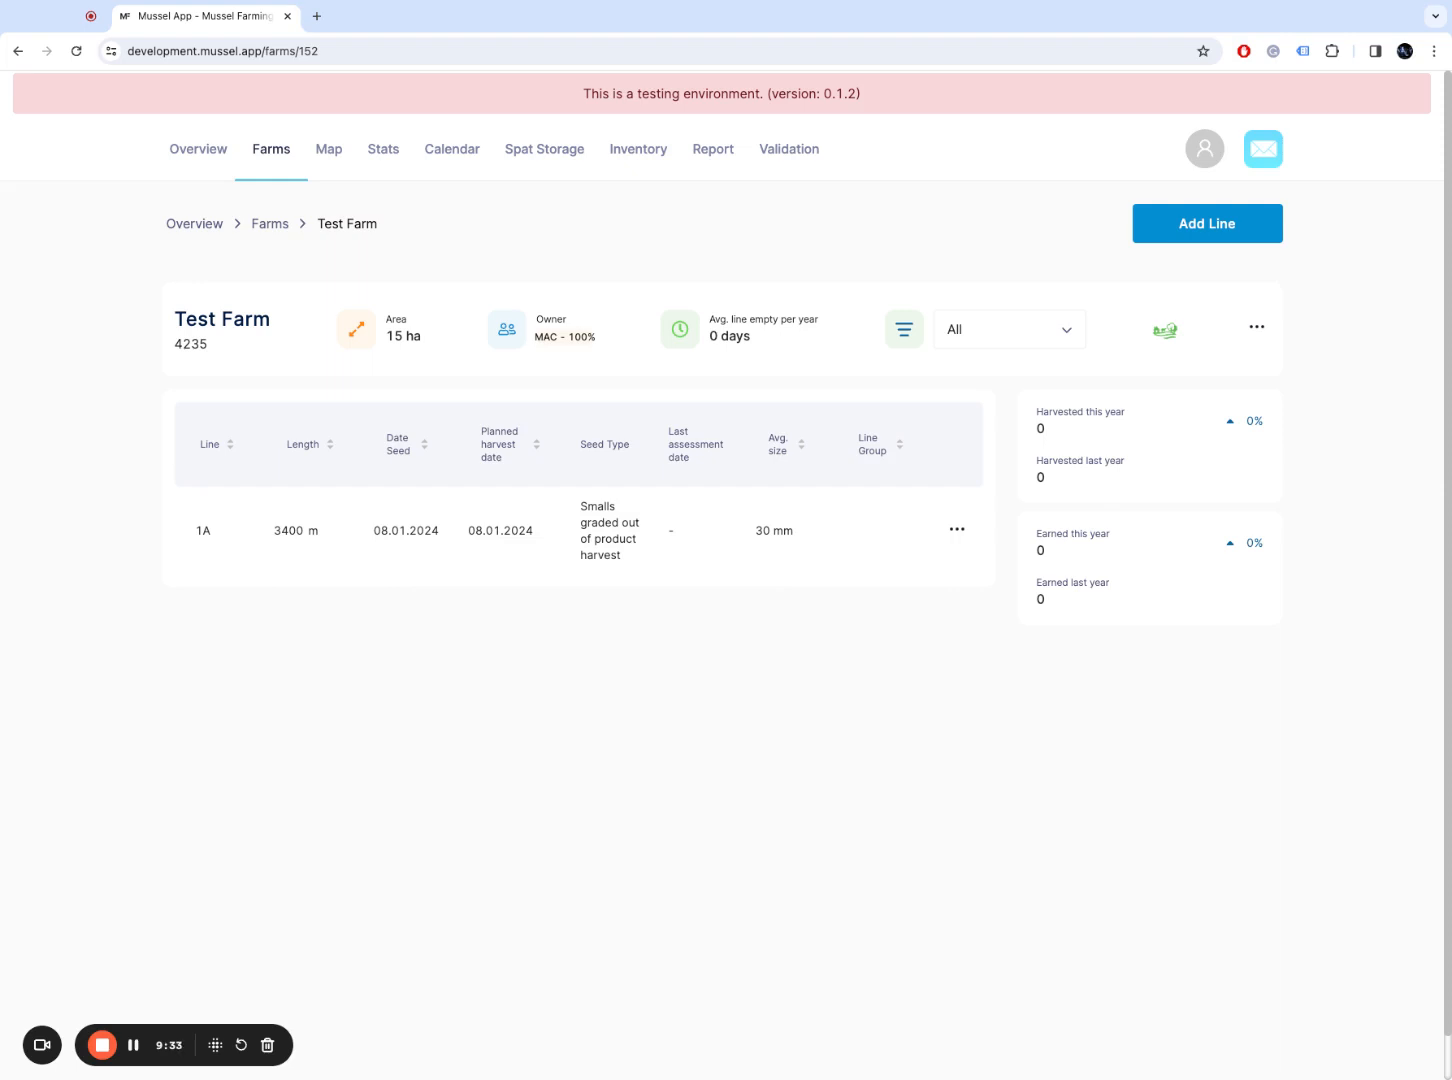
Step: View Test Farm's visual line layout, then switch to the Farms Map
{"action": "left_click", "coordinate": [1262, 329]}
{"action": "left_click", "coordinate": [1100, 286]}
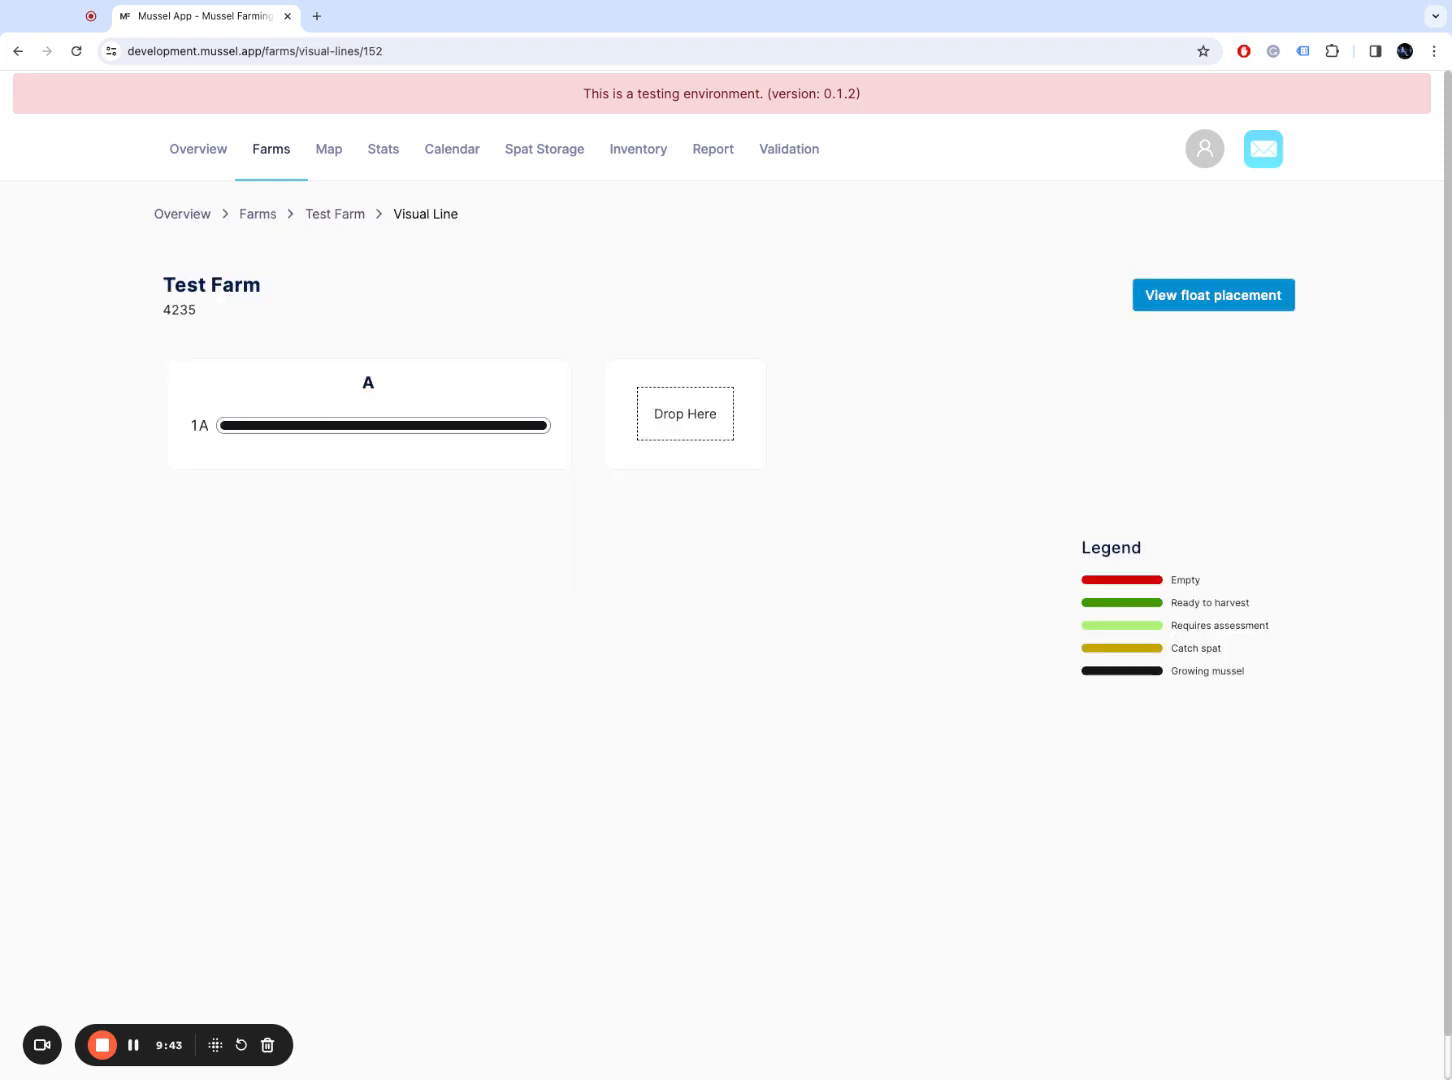
{"action": "key", "text": "alt+Left"}
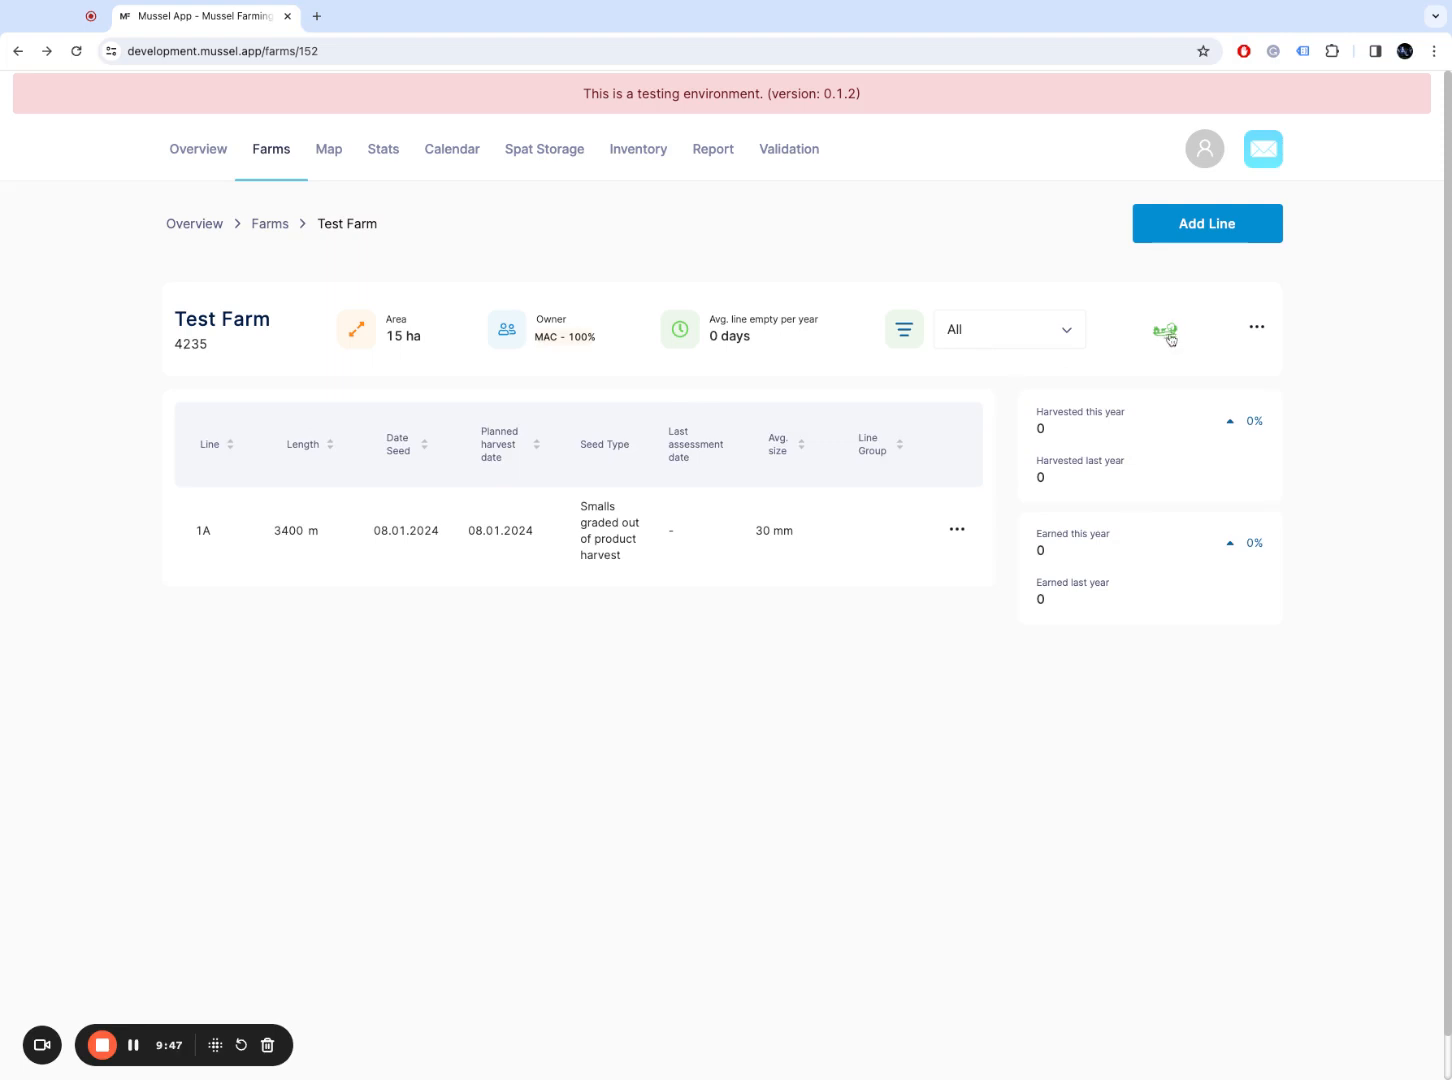
{"action": "left_click", "coordinate": [1171, 341]}
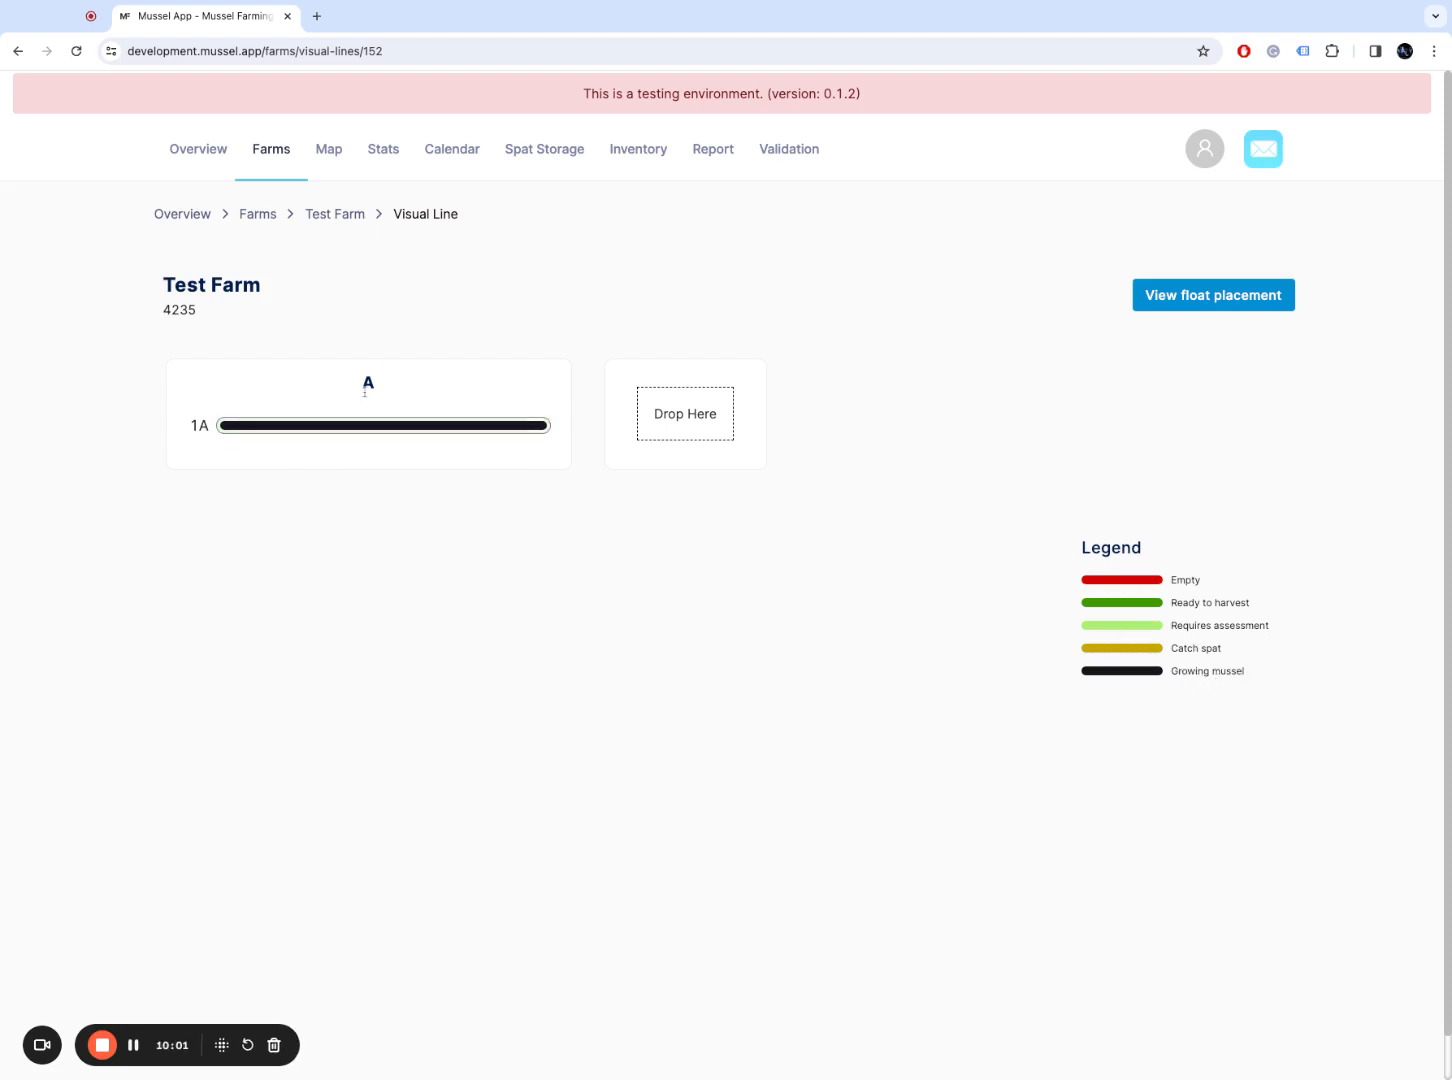
{"action": "left_click", "coordinate": [338, 147]}
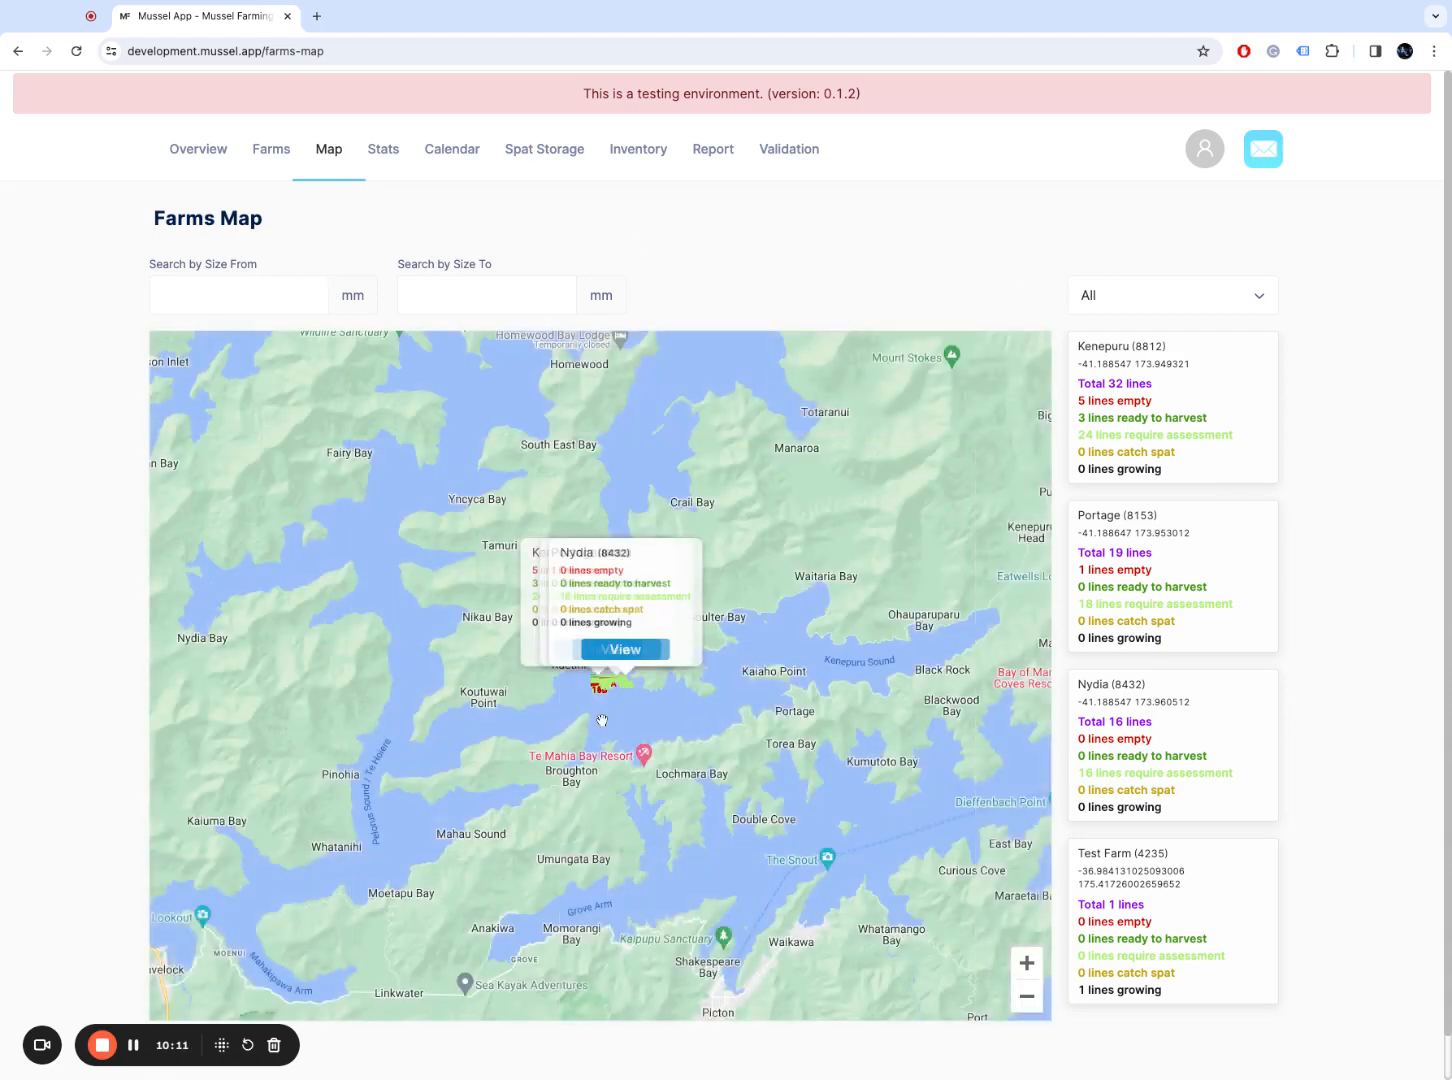
Step: Zoom the farms map in and pan to centre on Kenepuru's coloured lines
{"action": "scroll", "coordinate": [600, 717], "scroll_direction": "up", "scroll_amount": 5}
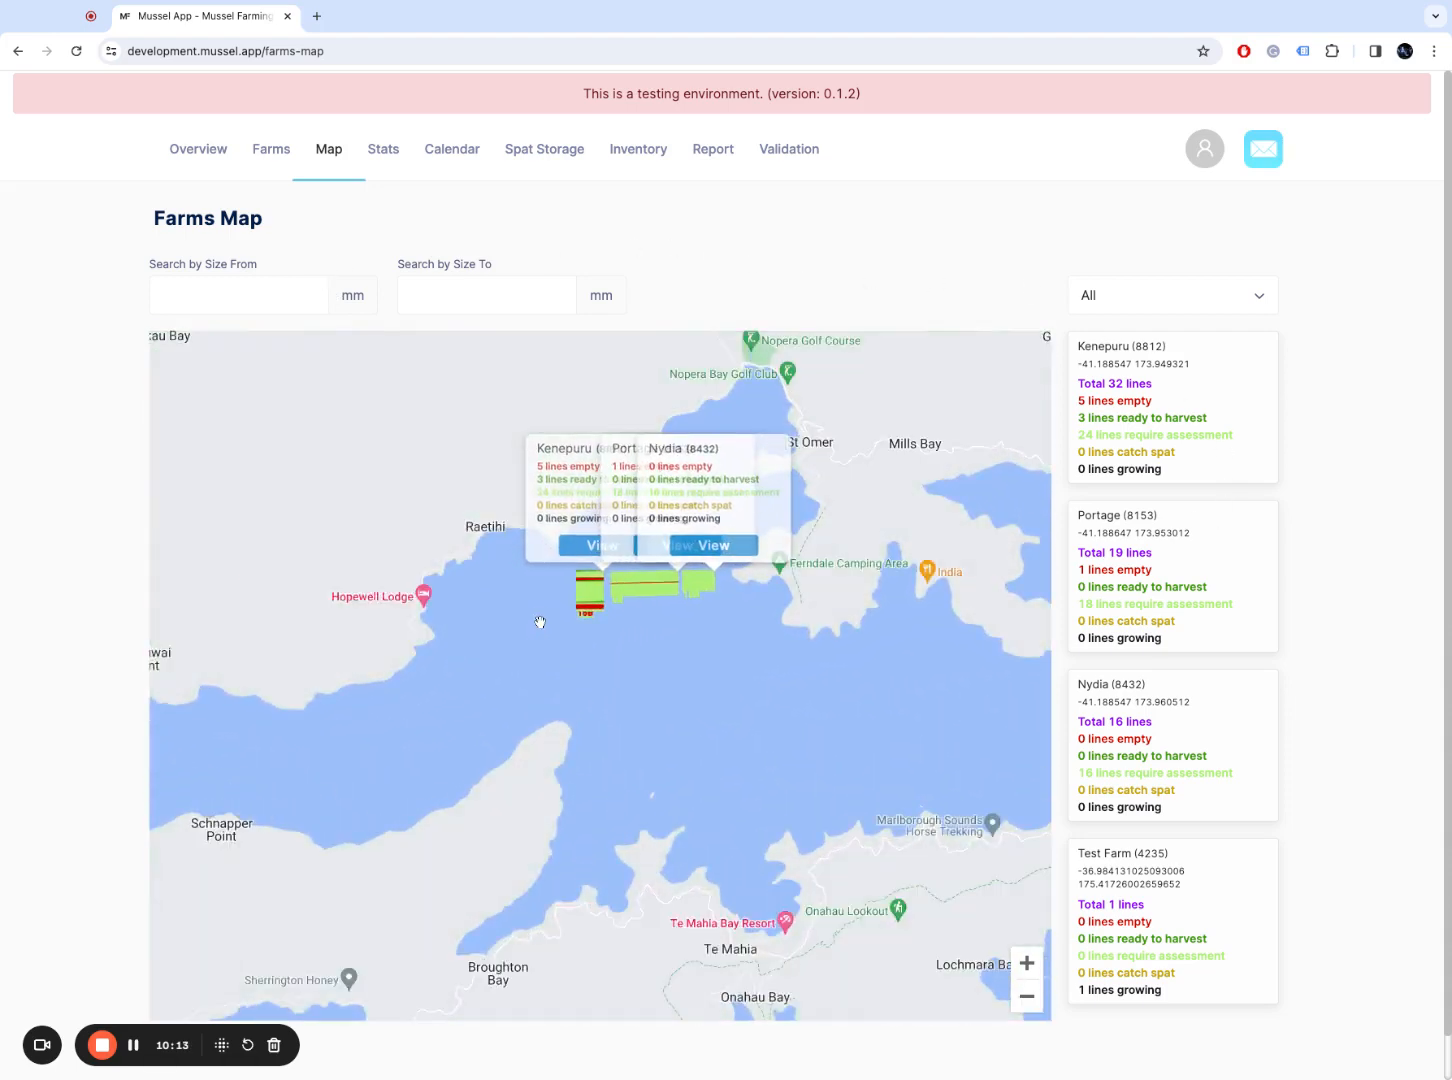
{"action": "scroll", "coordinate": [549, 596], "scroll_direction": "up", "scroll_amount": 4}
{"action": "scroll", "coordinate": [549, 596], "scroll_direction": "up", "scroll_amount": 3}
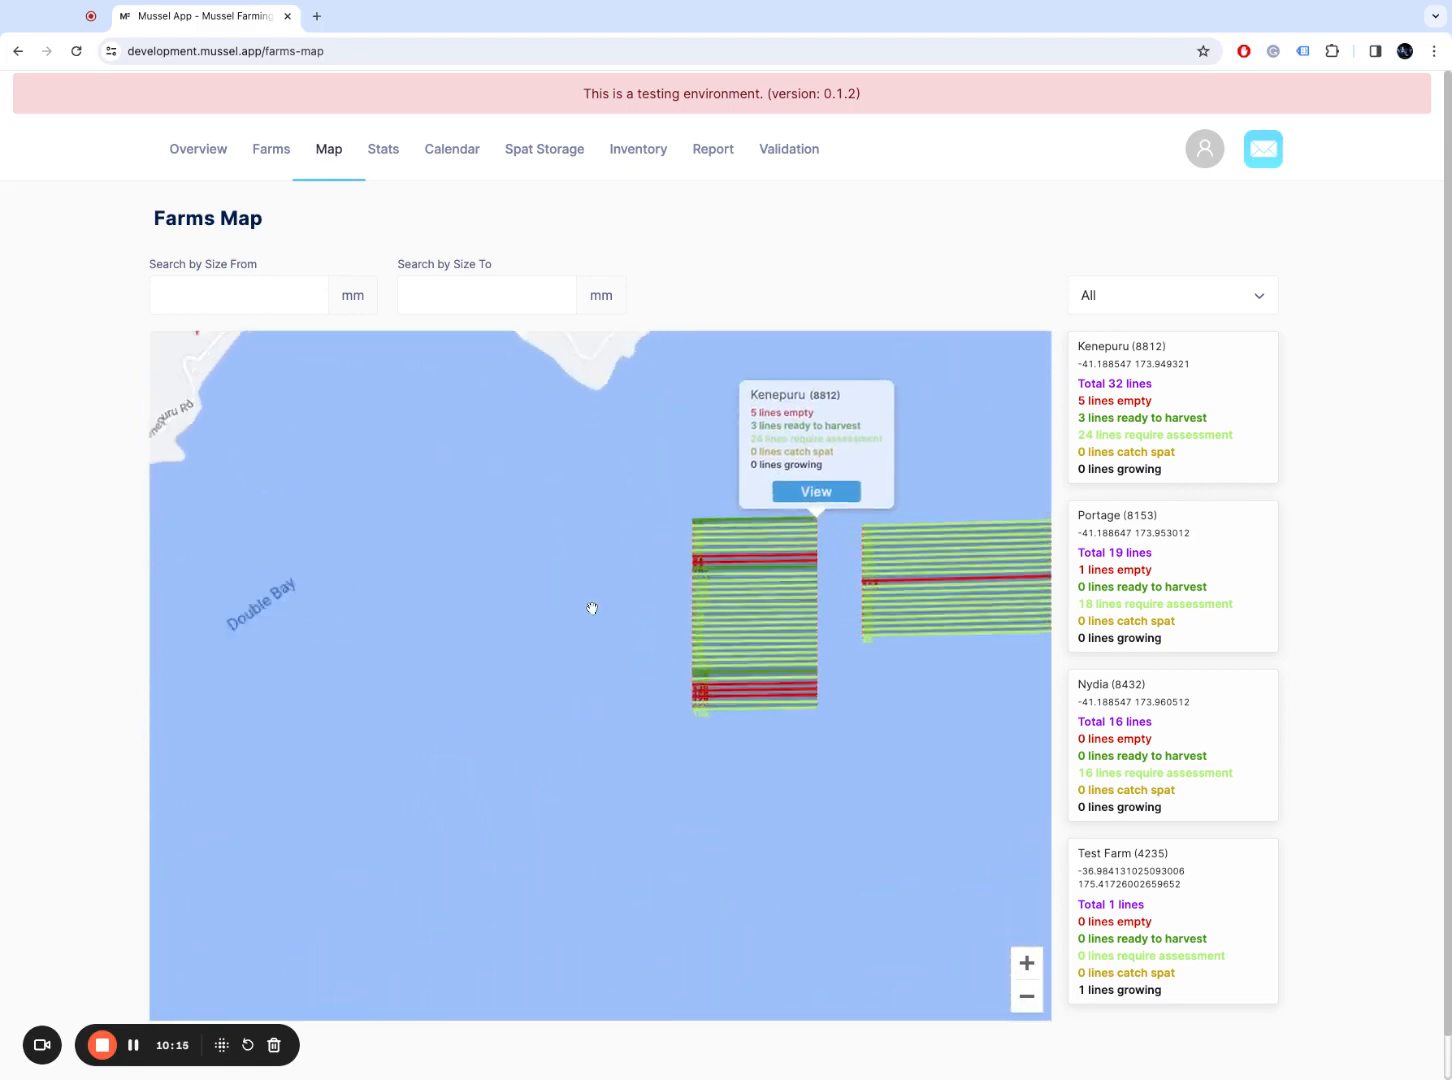
{"action": "left_click_drag", "start_coordinate": [677, 603], "coordinate": [258, 619]}
{"action": "scroll", "coordinate": [522, 607], "scroll_direction": "up", "scroll_amount": 3}
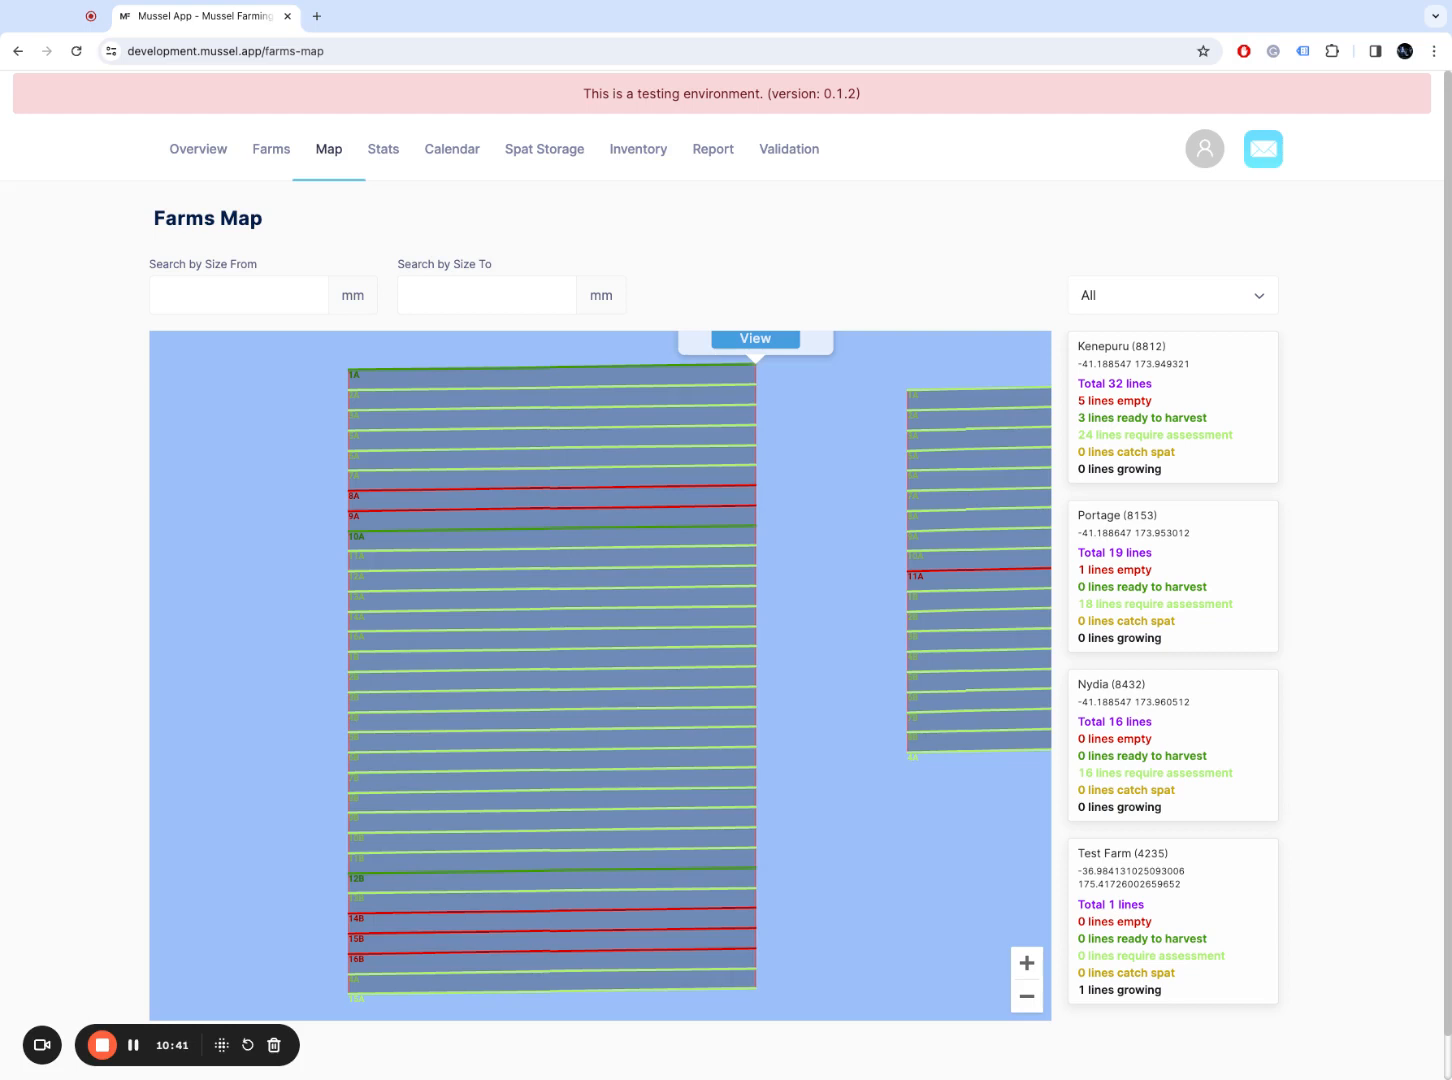
Step: Go to the Users page from the account menu and check the Owner account
{"action": "left_click", "coordinate": [1220, 155]}
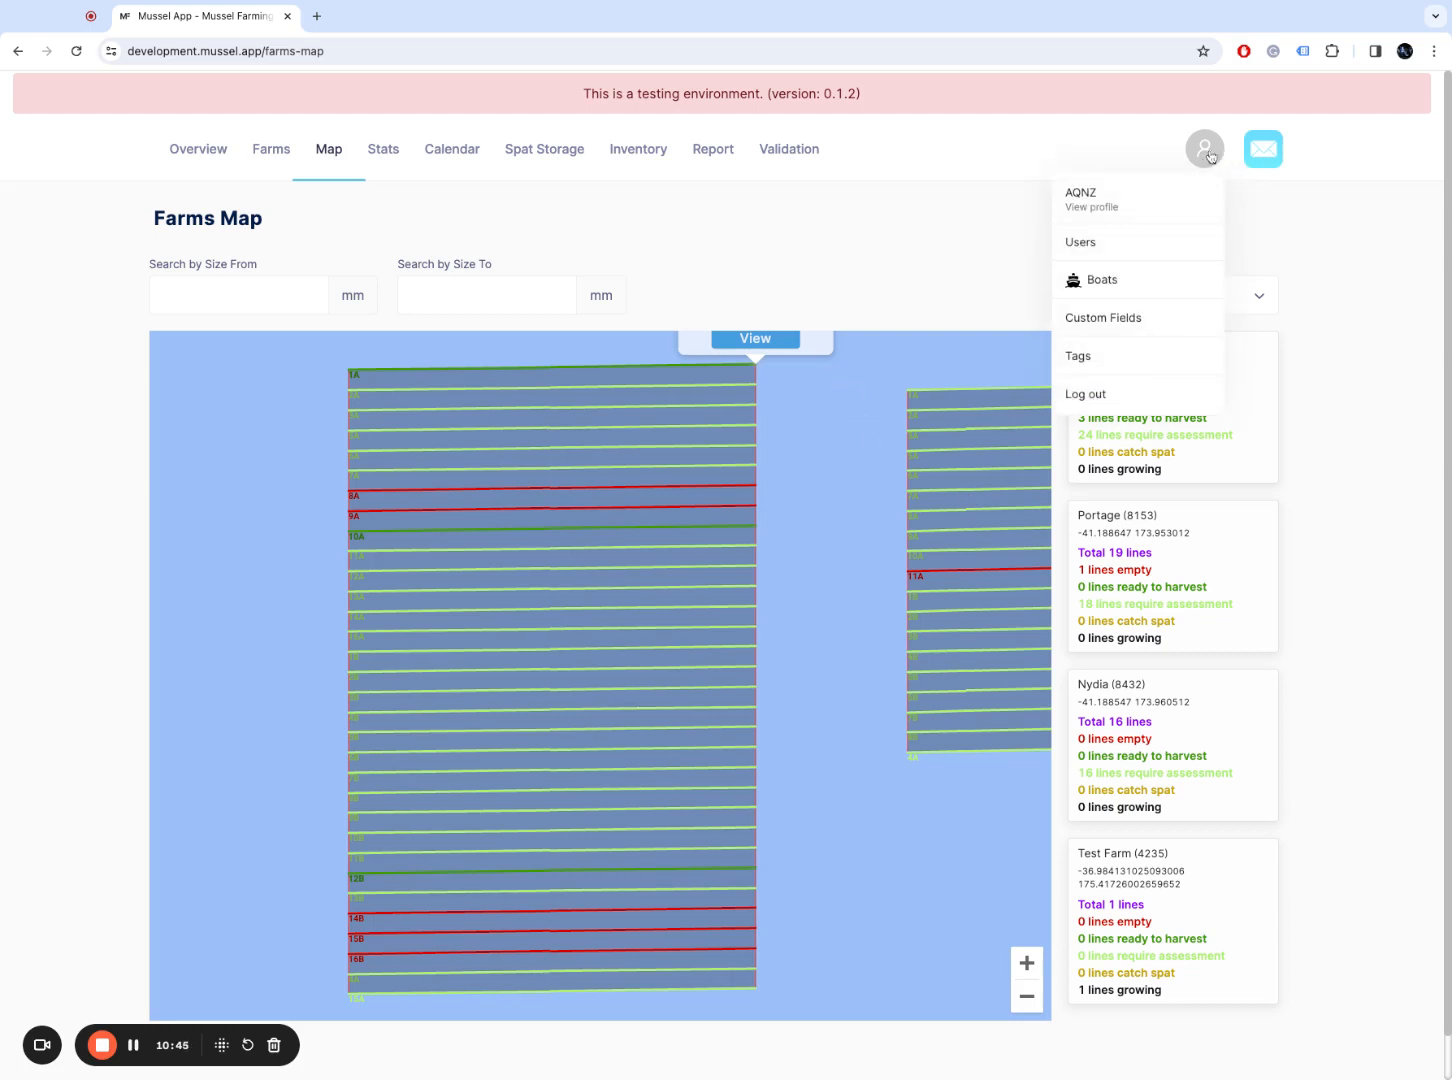
{"action": "left_click", "coordinate": [1210, 155]}
{"action": "left_click", "coordinate": [1210, 155]}
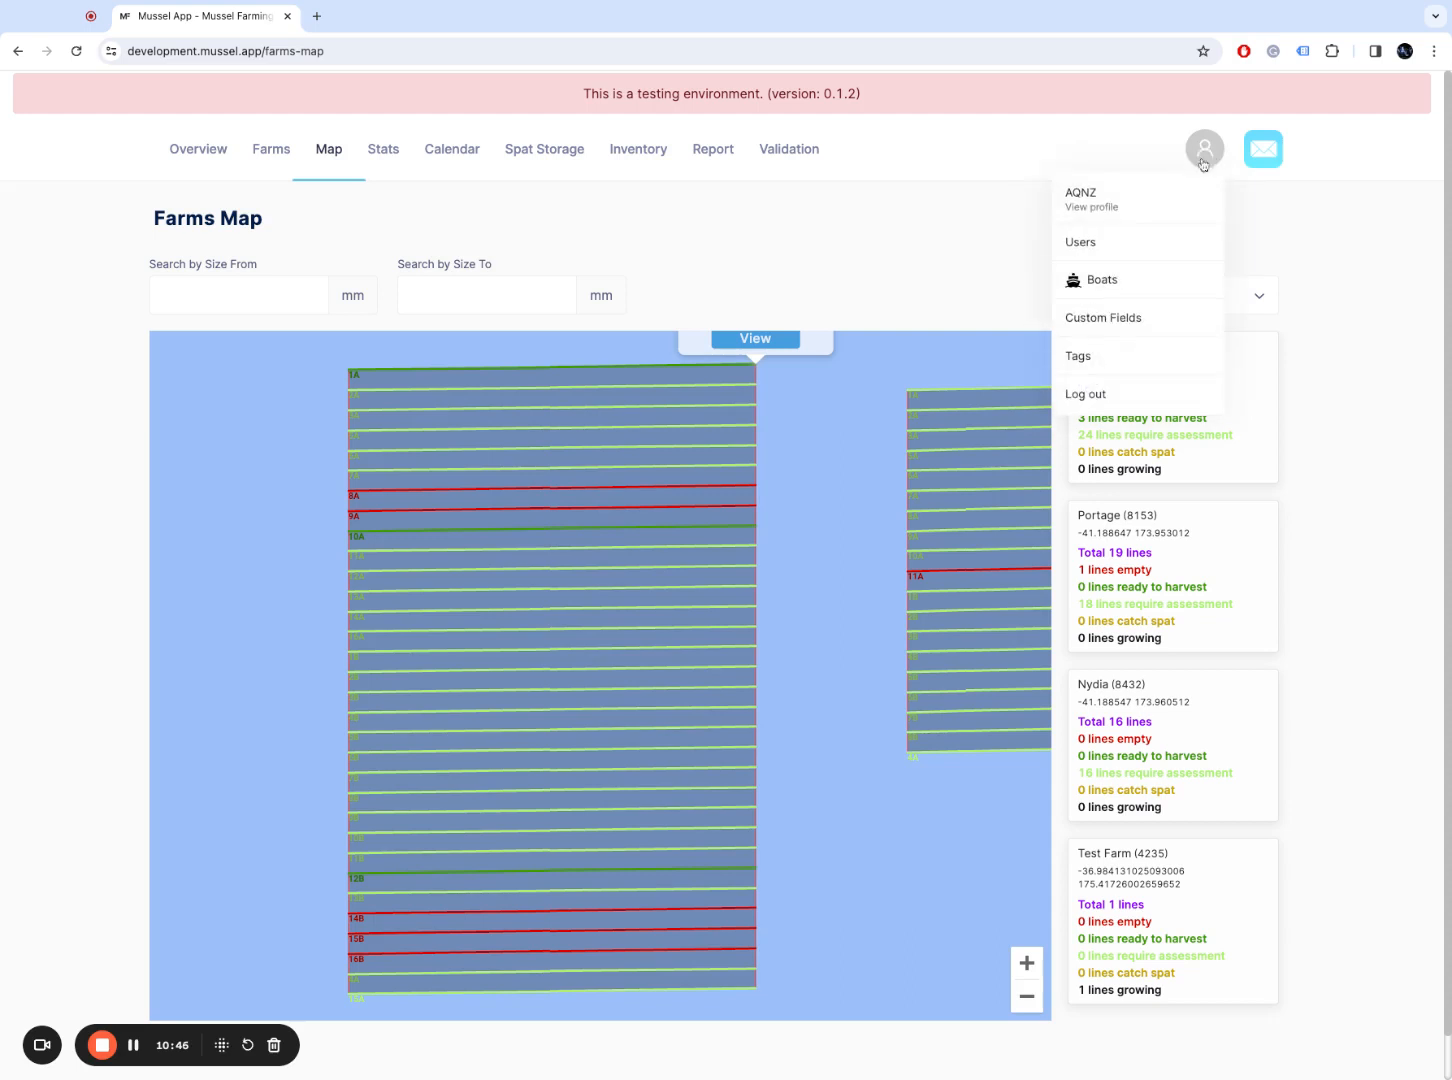
{"action": "left_click", "coordinate": [1175, 244]}
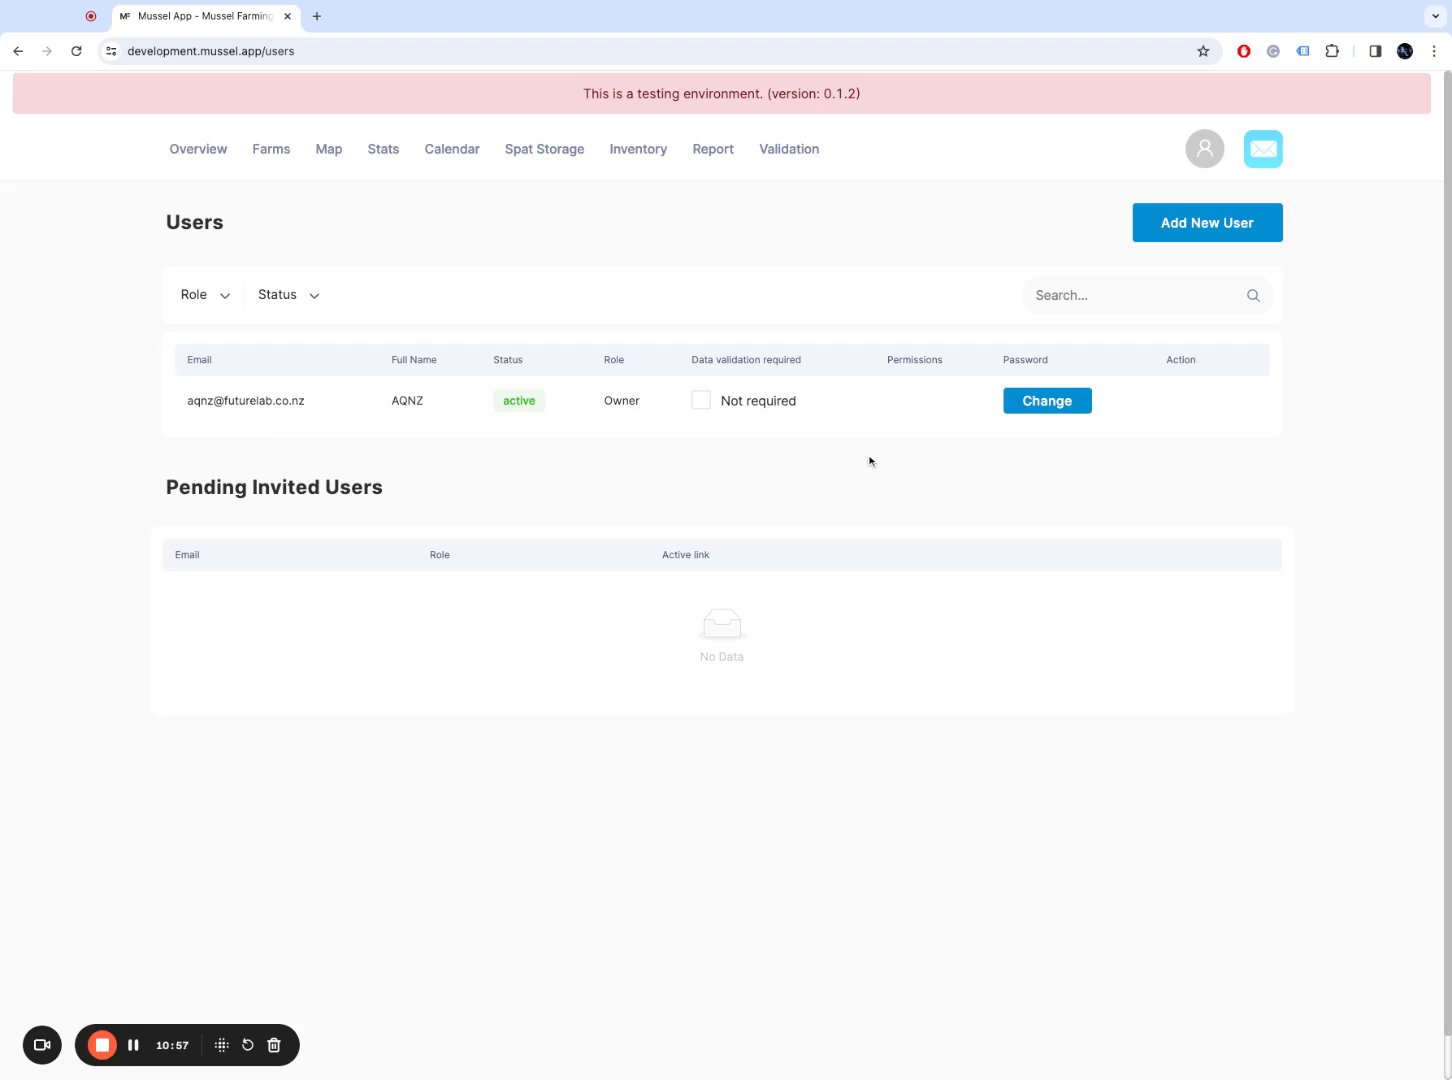
{"action": "double_click", "coordinate": [618, 404]}
{"action": "left_click", "coordinate": [681, 446]}
Step: Start a new user with the new user's e-mail address and user type User
{"action": "left_click", "coordinate": [1203, 234]}
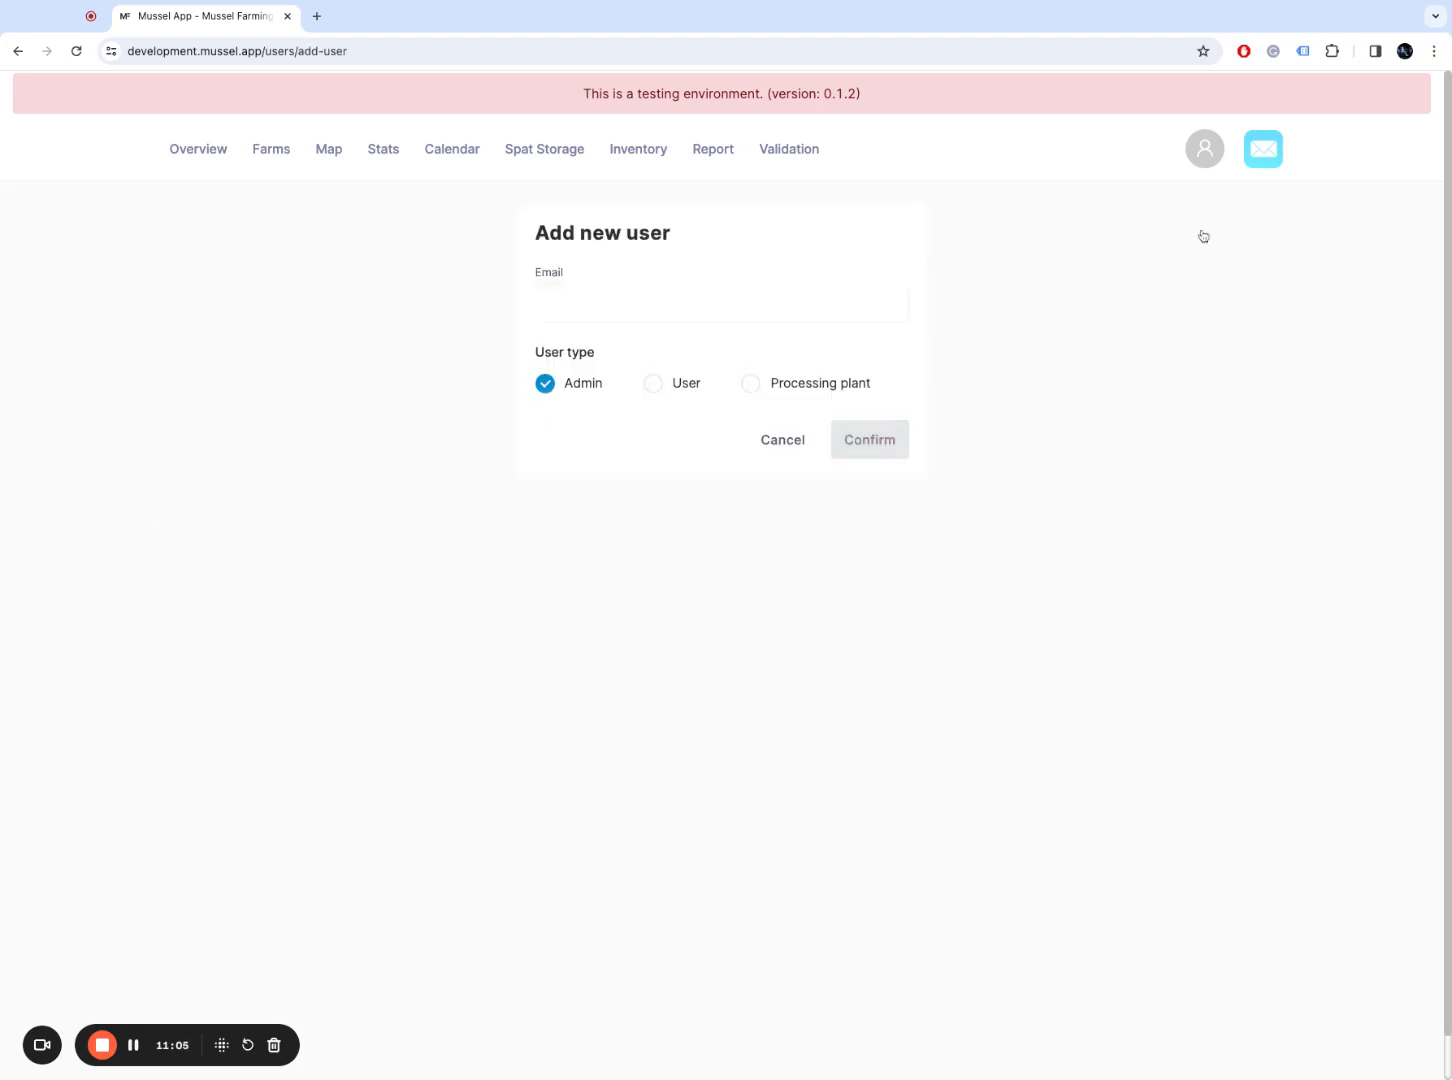
{"action": "left_click", "coordinate": [779, 312]}
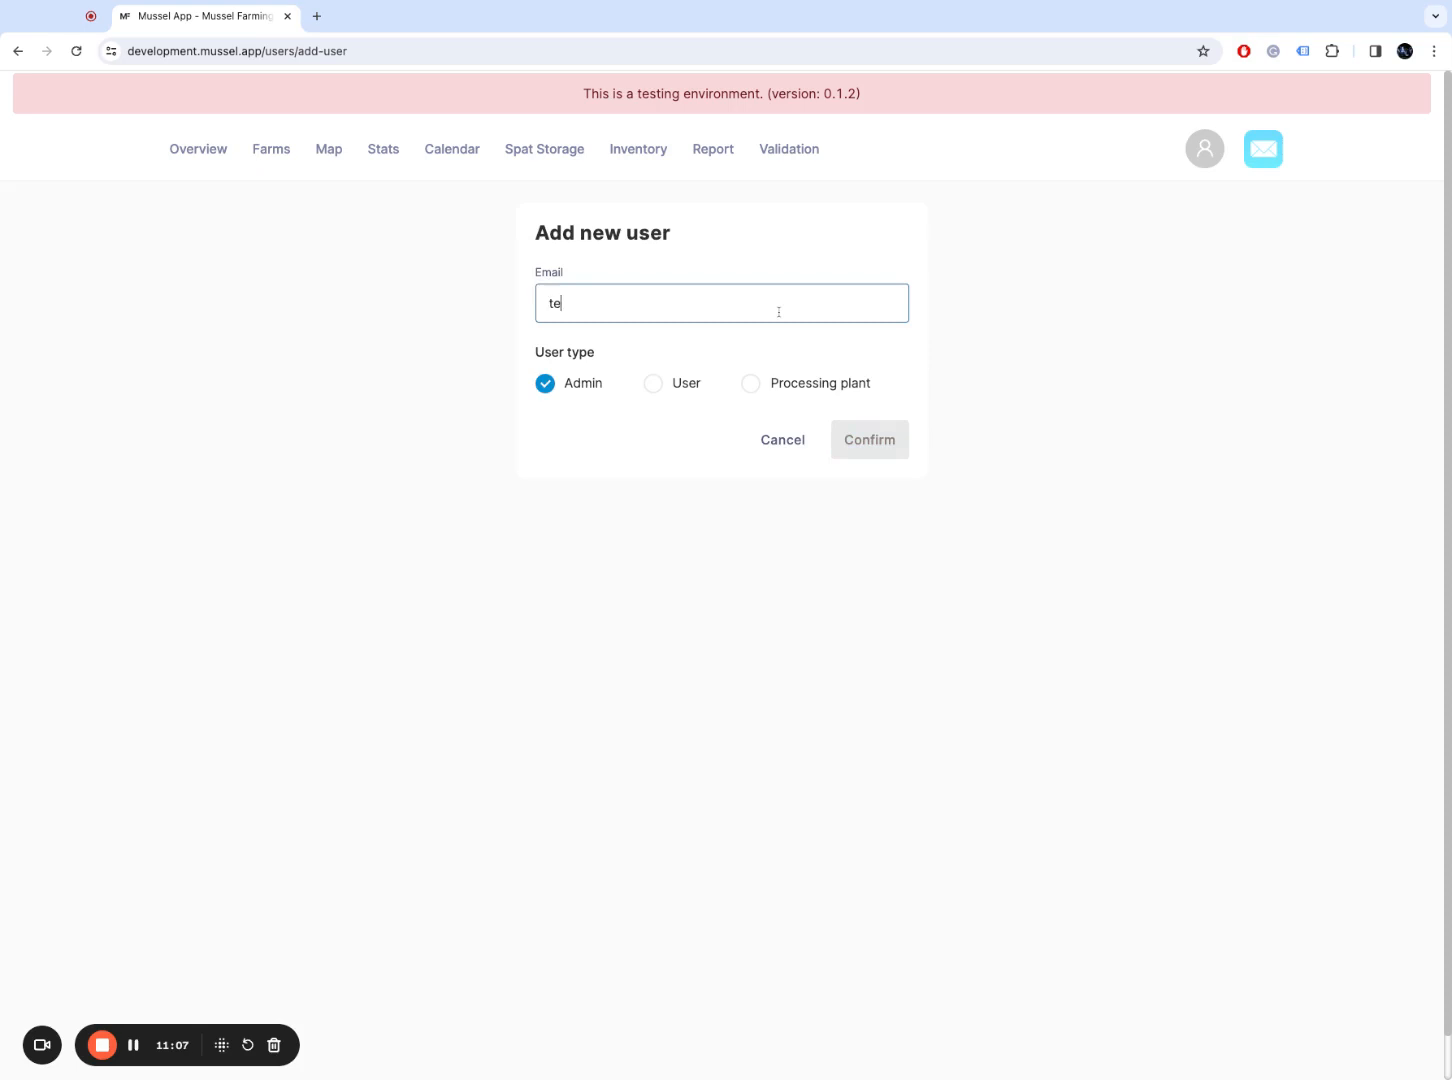
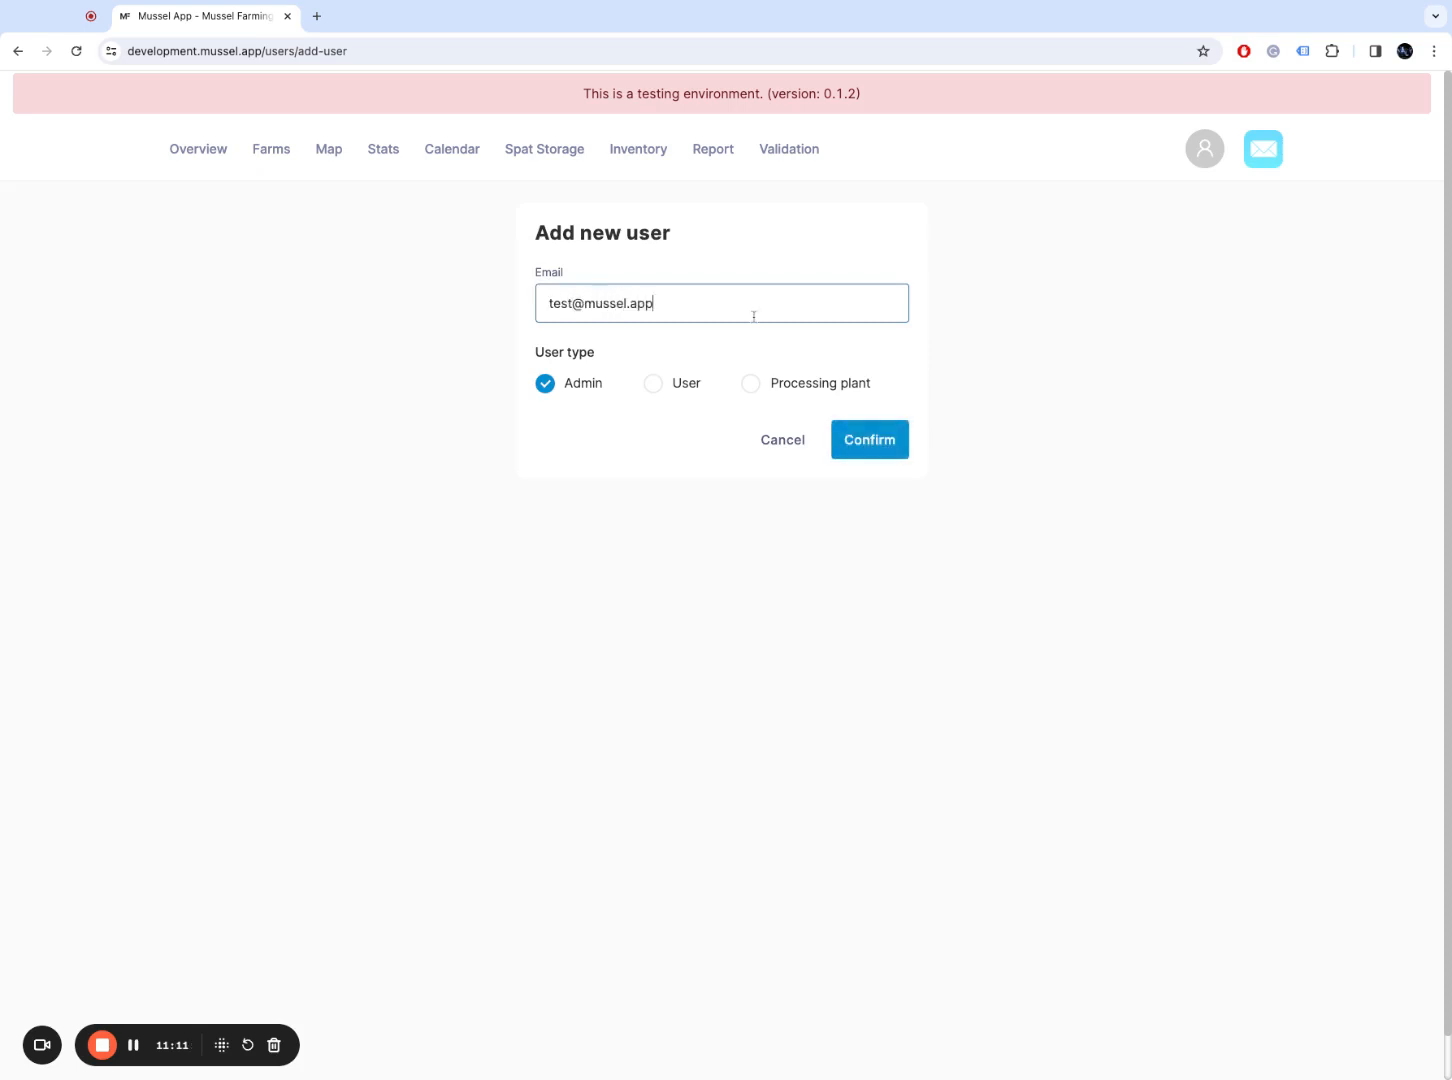
{"action": "left_click", "coordinate": [661, 397]}
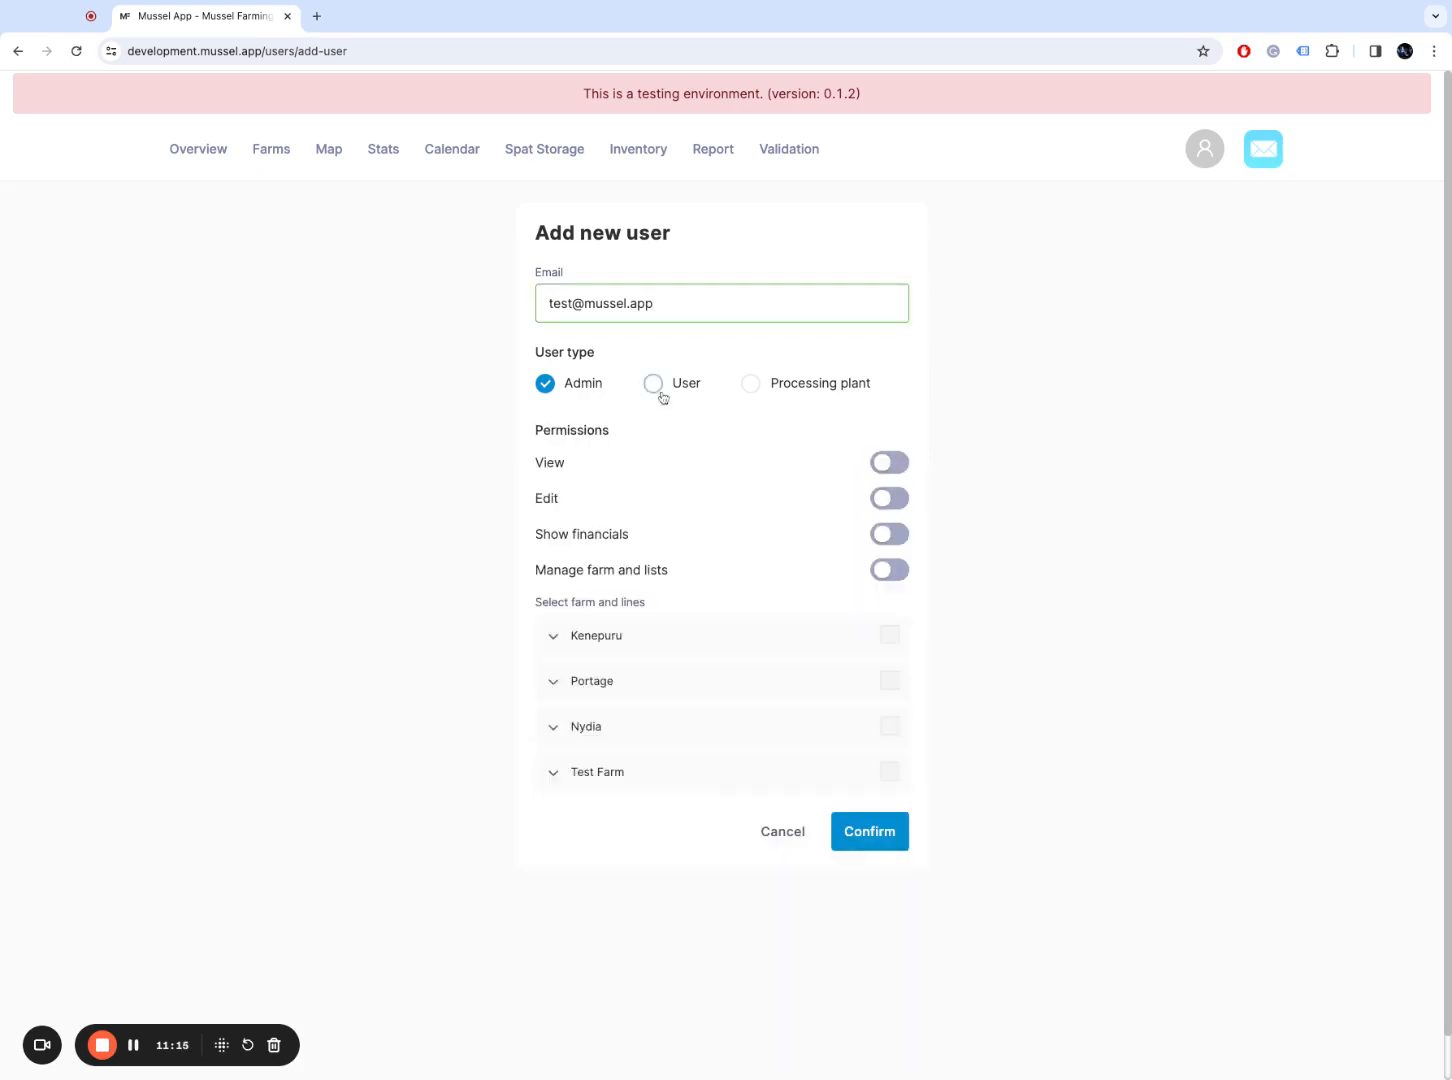
{"action": "left_click", "coordinate": [766, 382]}
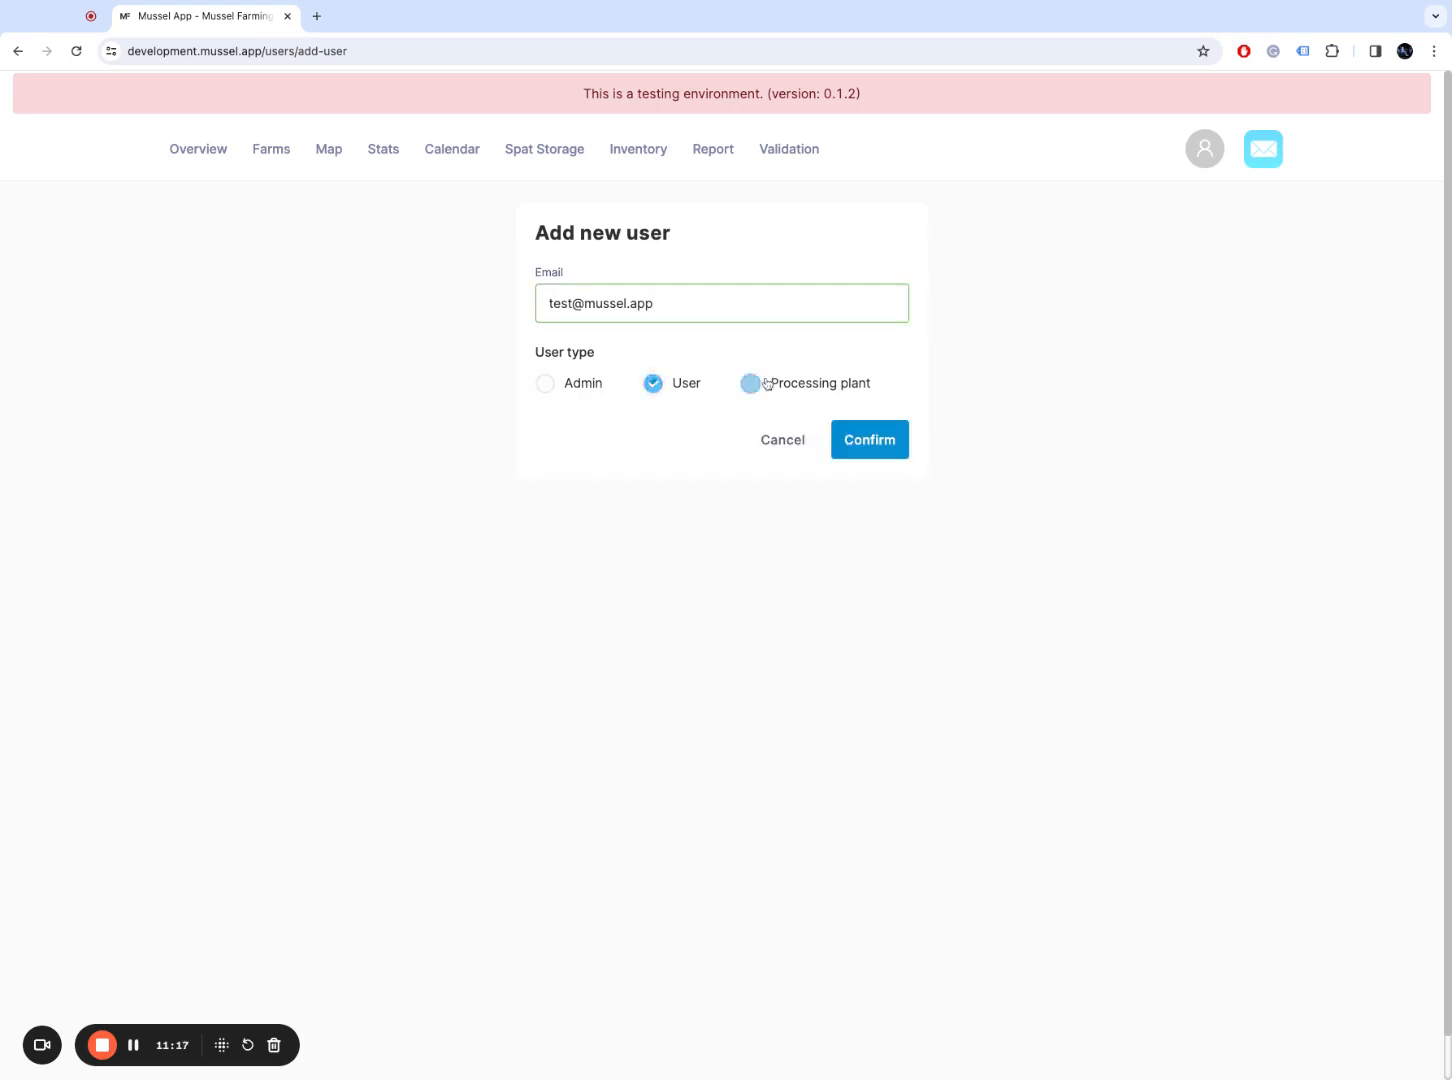
{"action": "left_click", "coordinate": [660, 385]}
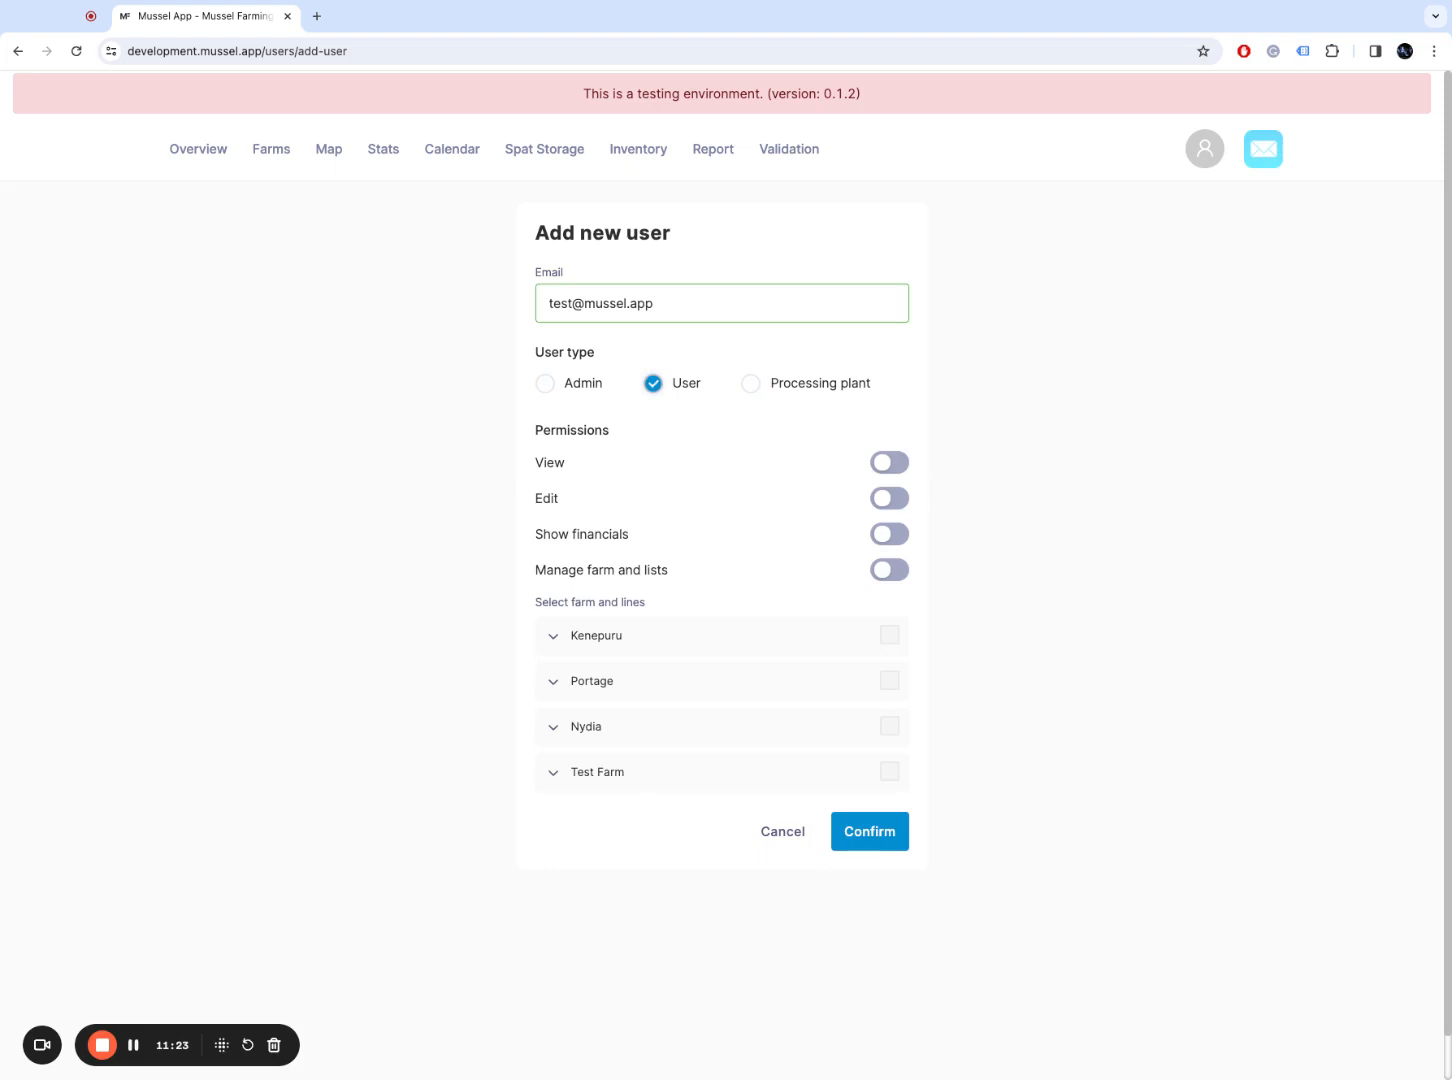
Step: Switch on view, edit, financials and farm-management permissions and grant Kenepuru access
{"action": "left_click", "coordinate": [903, 466]}
{"action": "left_click", "coordinate": [902, 500]}
{"action": "left_click", "coordinate": [903, 536]}
{"action": "left_click", "coordinate": [904, 572]}
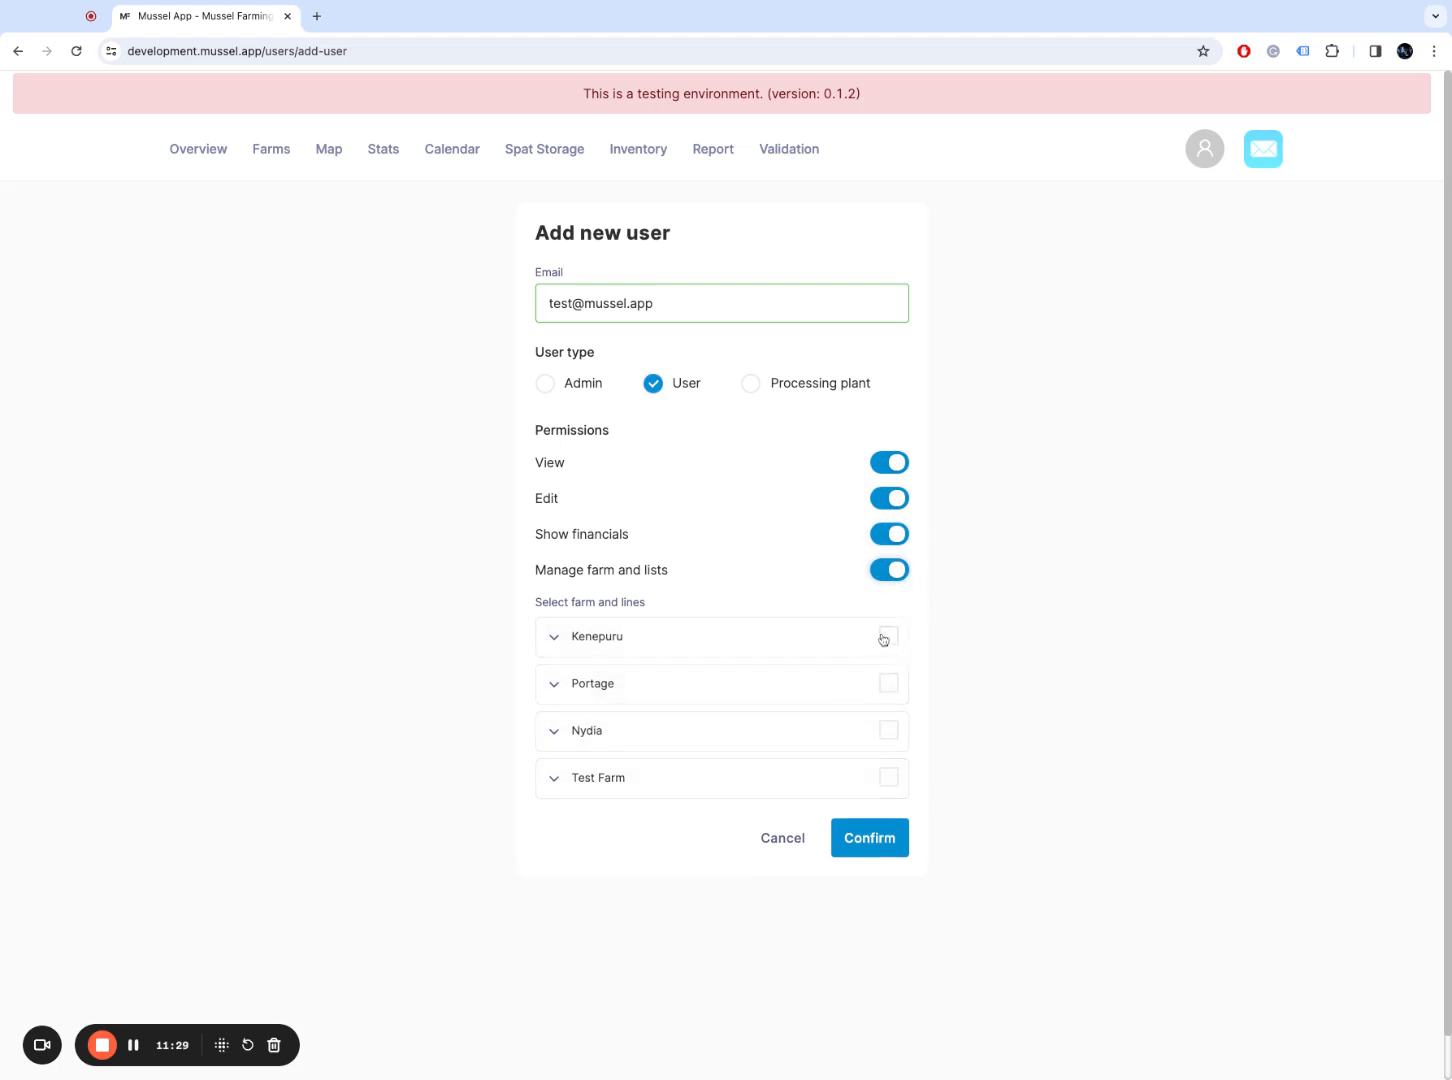
{"action": "left_click", "coordinate": [887, 637]}
{"action": "left_click", "coordinate": [555, 637]}
Step: Grant Portage and Nydia access, then turn financials off and remove Test Farm access
{"action": "left_click", "coordinate": [888, 682]}
{"action": "left_click", "coordinate": [552, 684]}
{"action": "left_click", "coordinate": [893, 742]}
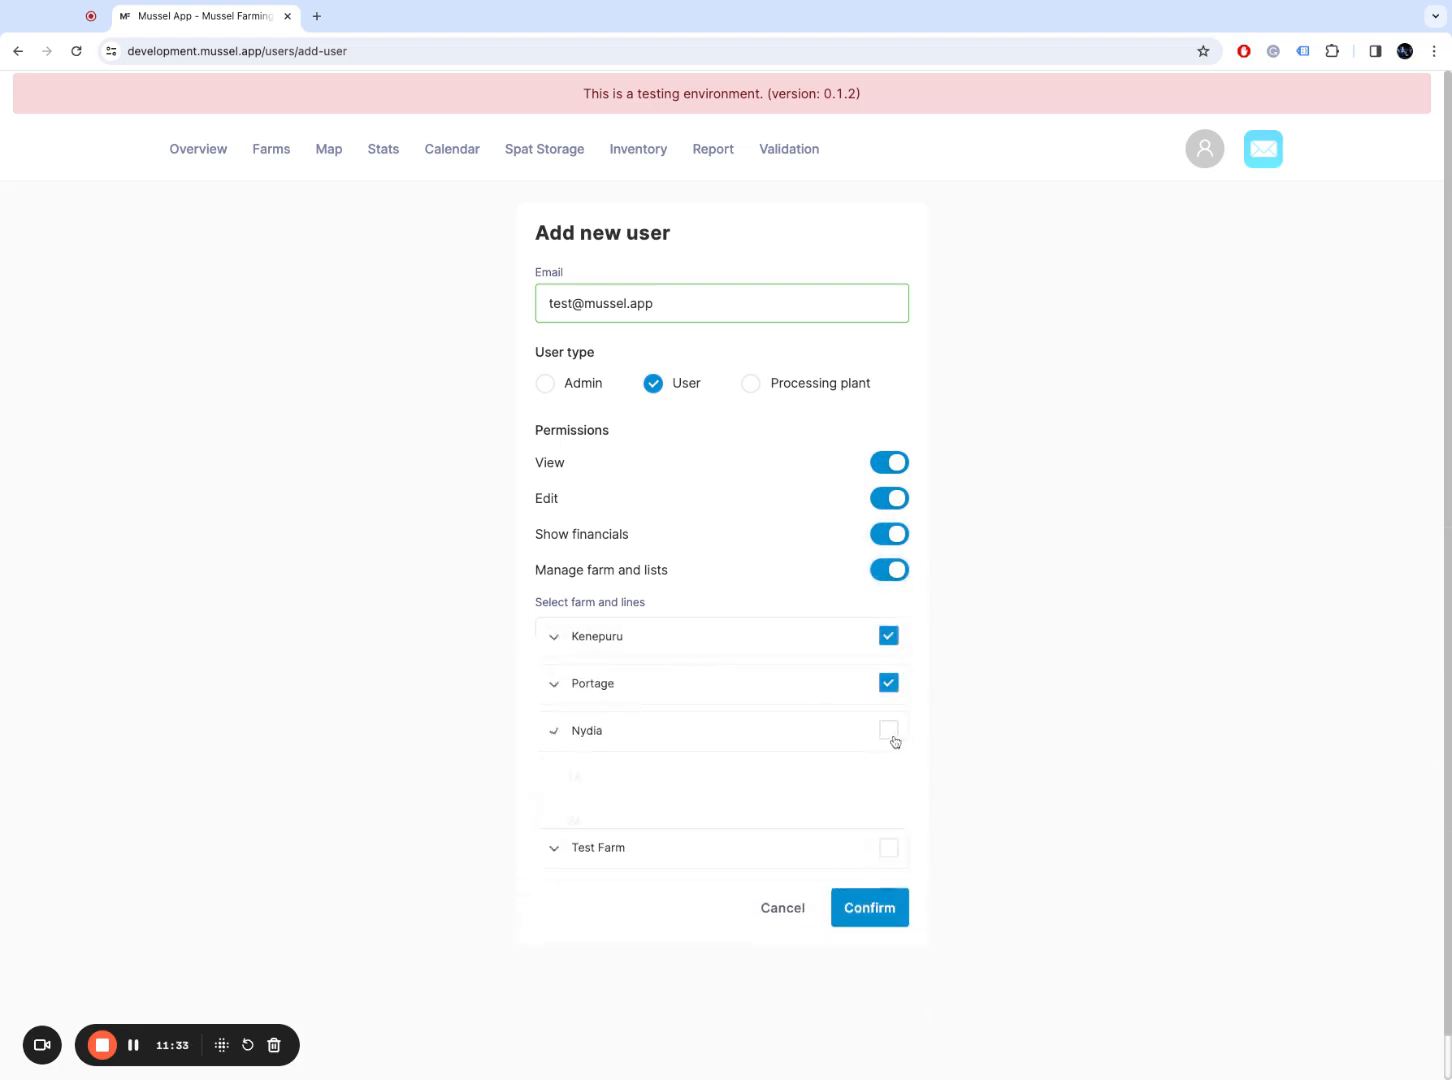
{"action": "left_click", "coordinate": [554, 742]}
{"action": "left_click", "coordinate": [888, 777]}
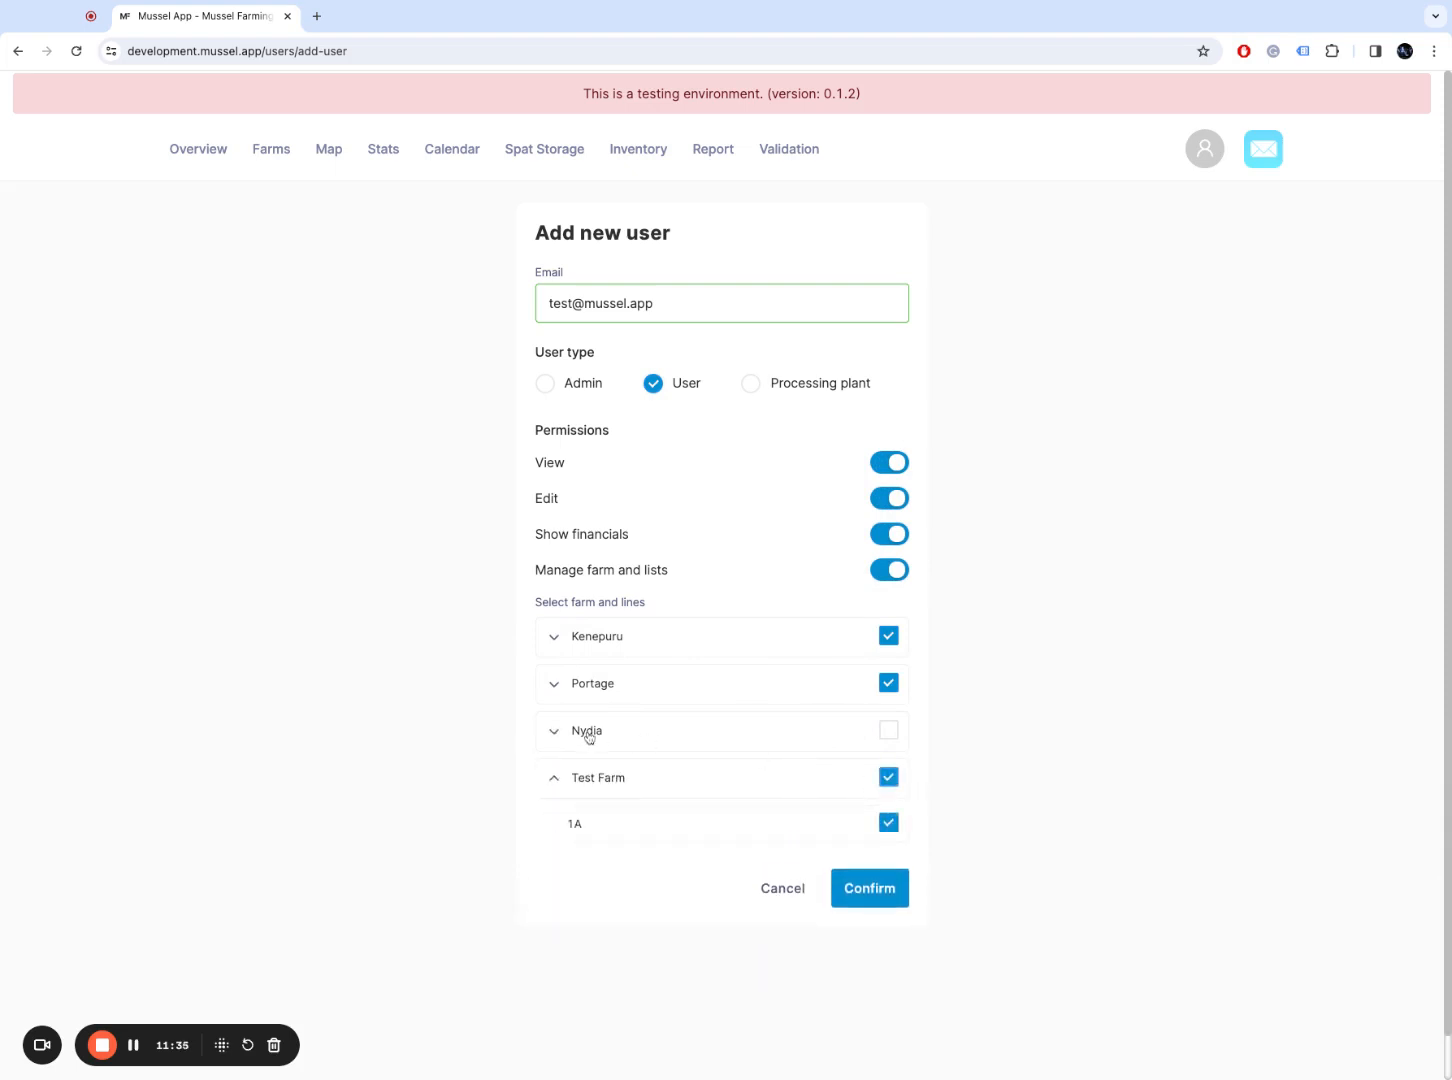
{"action": "left_click", "coordinate": [888, 731]}
{"action": "left_click", "coordinate": [553, 731]}
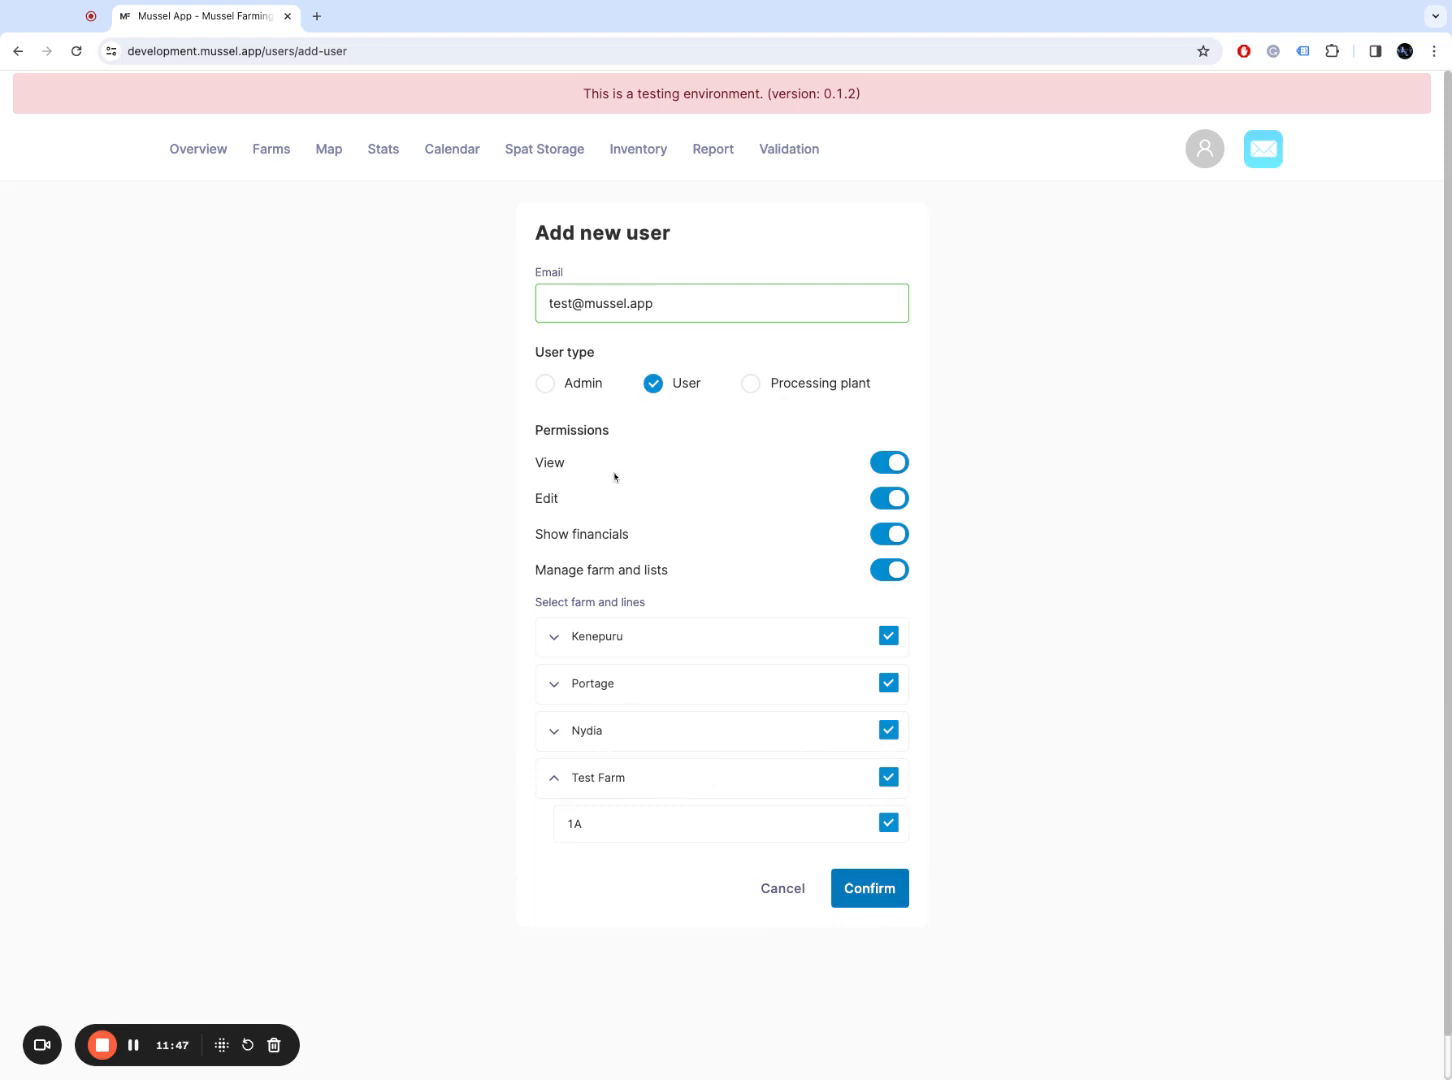
{"action": "left_click", "coordinate": [887, 534]}
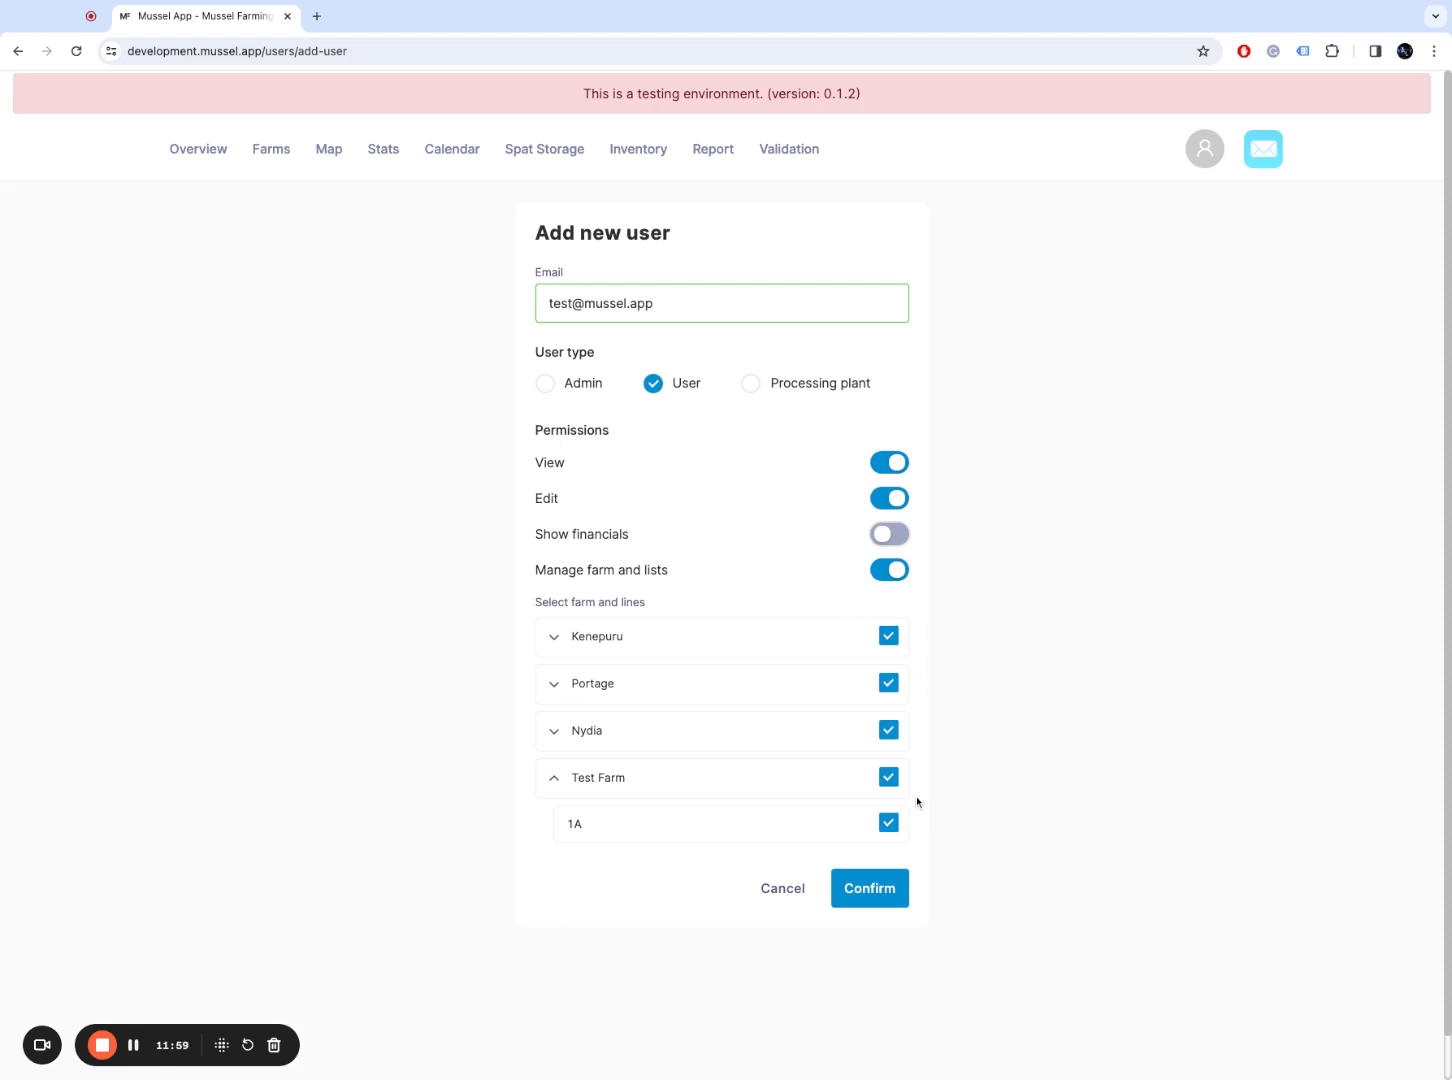
{"action": "left_click", "coordinate": [888, 778]}
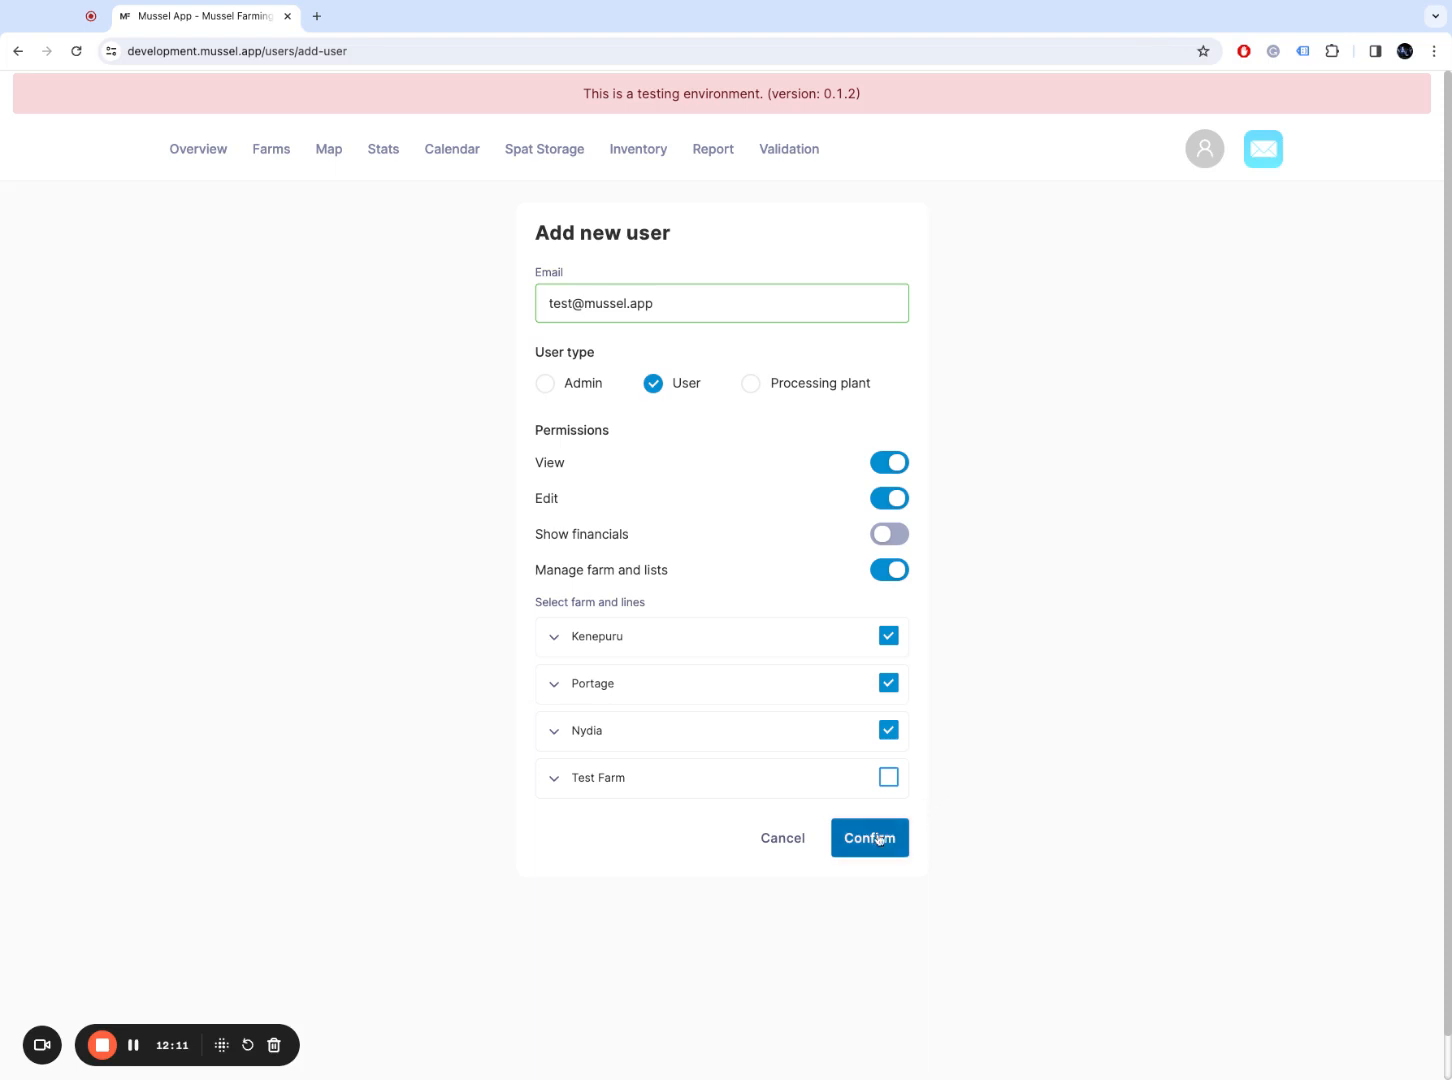
Step: Select the Processing plant user type and go to Stats > Processing
{"action": "left_click", "coordinate": [822, 397]}
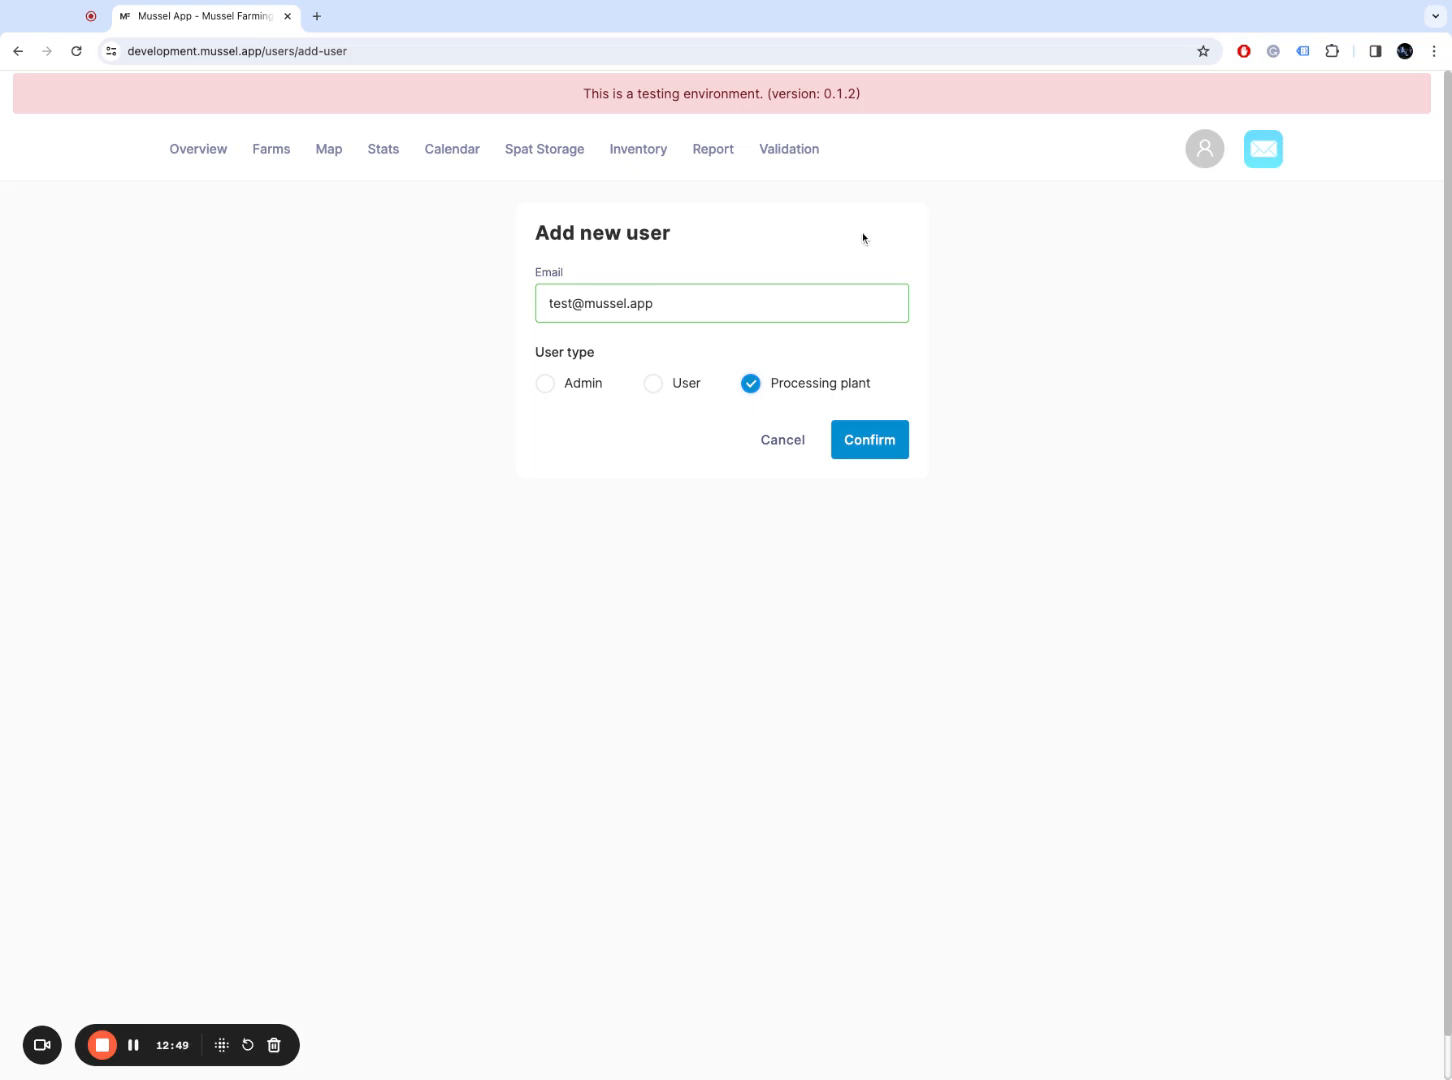
{"action": "left_click", "coordinate": [383, 150]}
{"action": "left_click", "coordinate": [423, 228]}
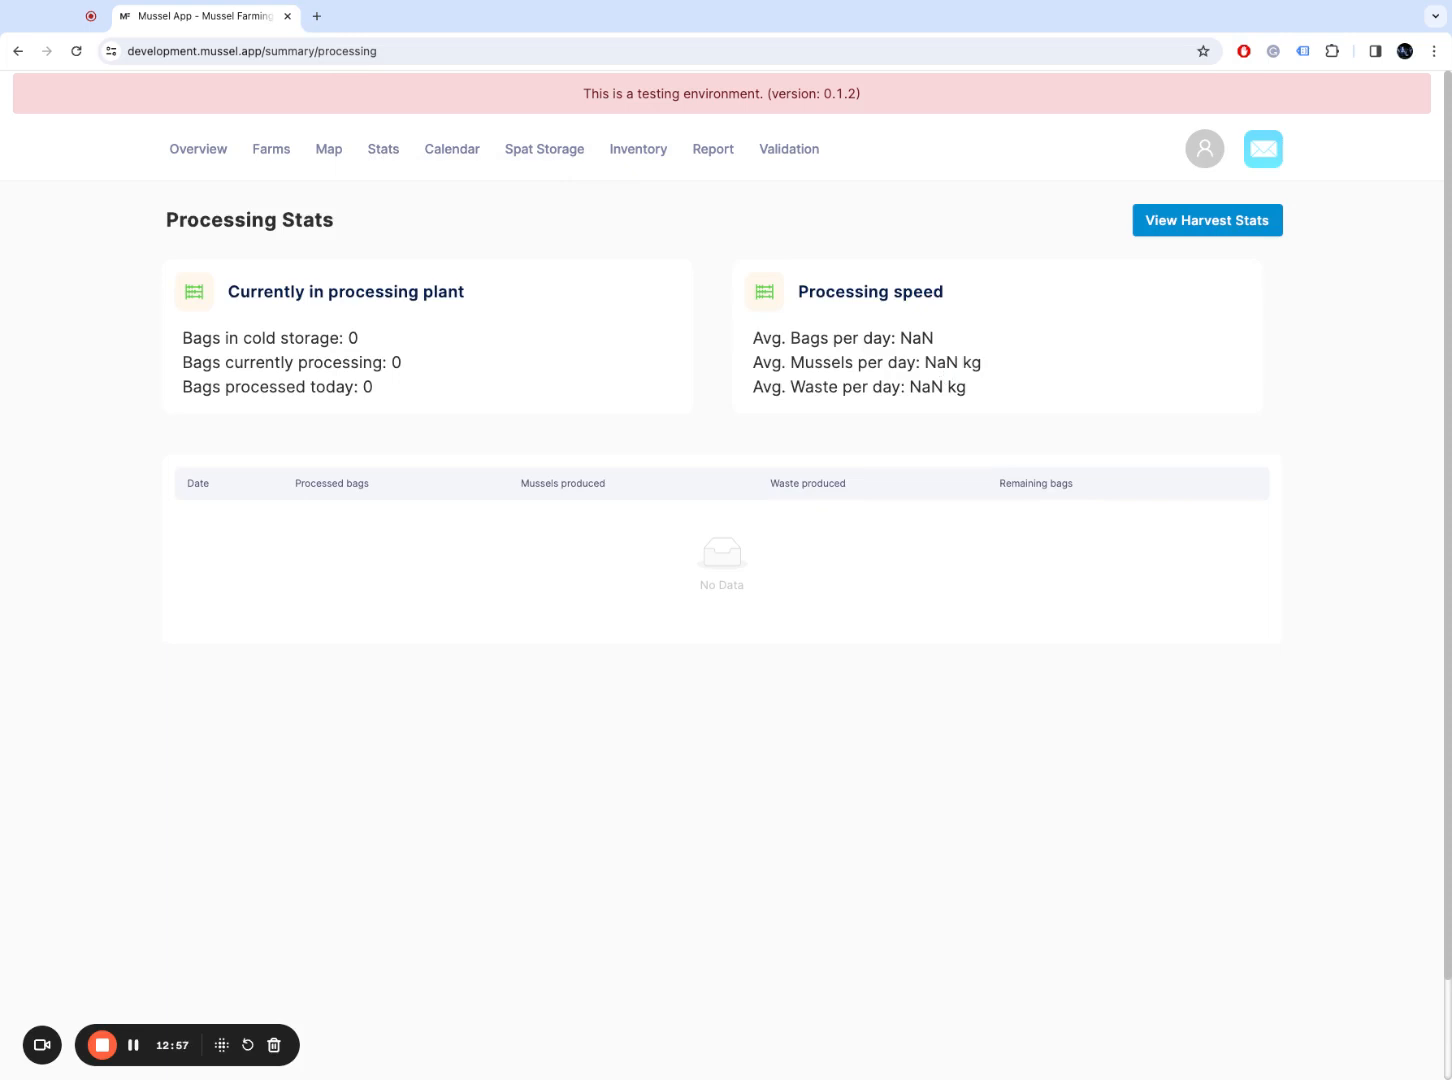
Step: Check the cold-storage and processing bag counts, then go to the Users page
{"action": "double_click", "coordinate": [353, 338]}
{"action": "double_click", "coordinate": [396, 362]}
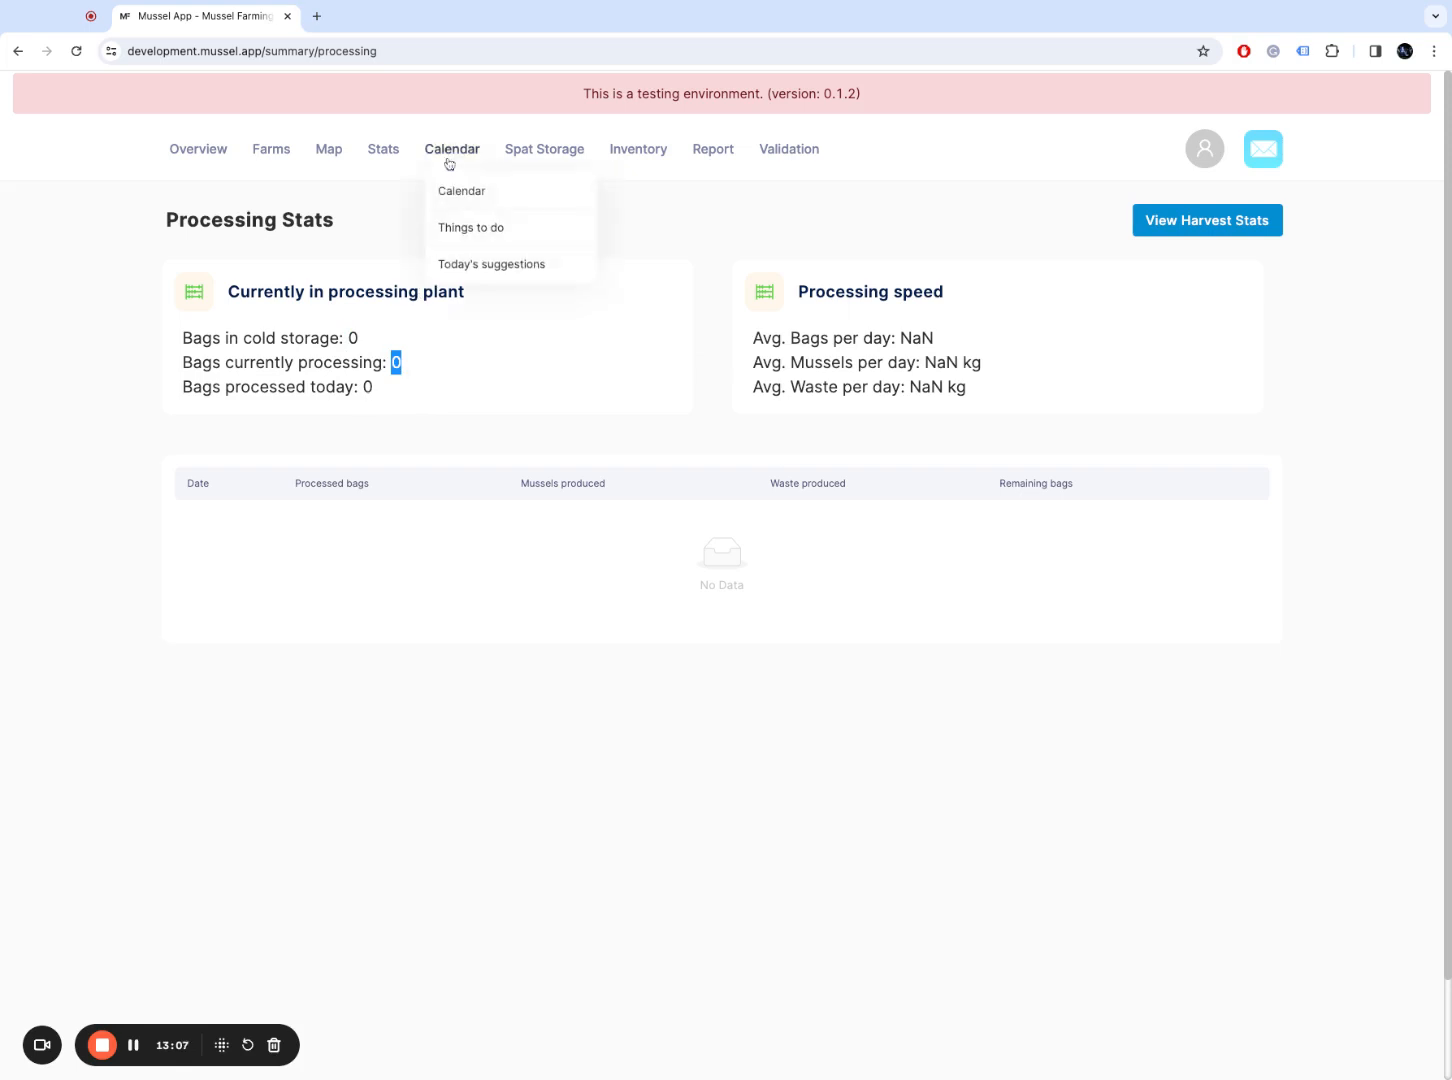
{"action": "mouse_move", "coordinate": [1193, 160]}
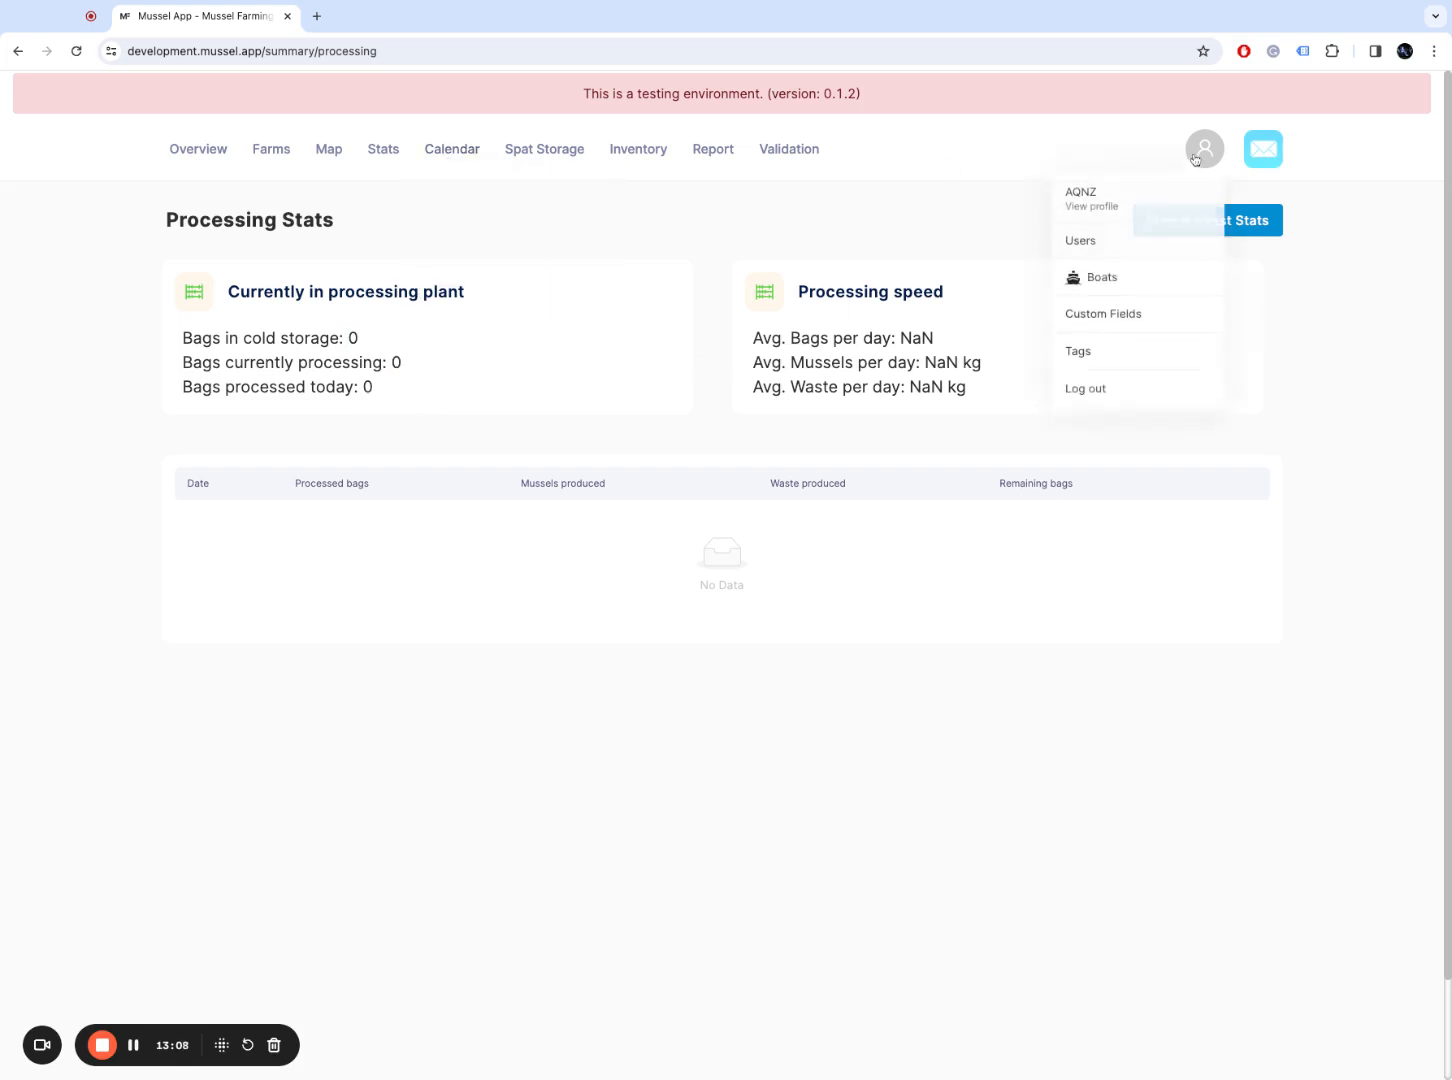
{"action": "left_click", "coordinate": [1150, 250]}
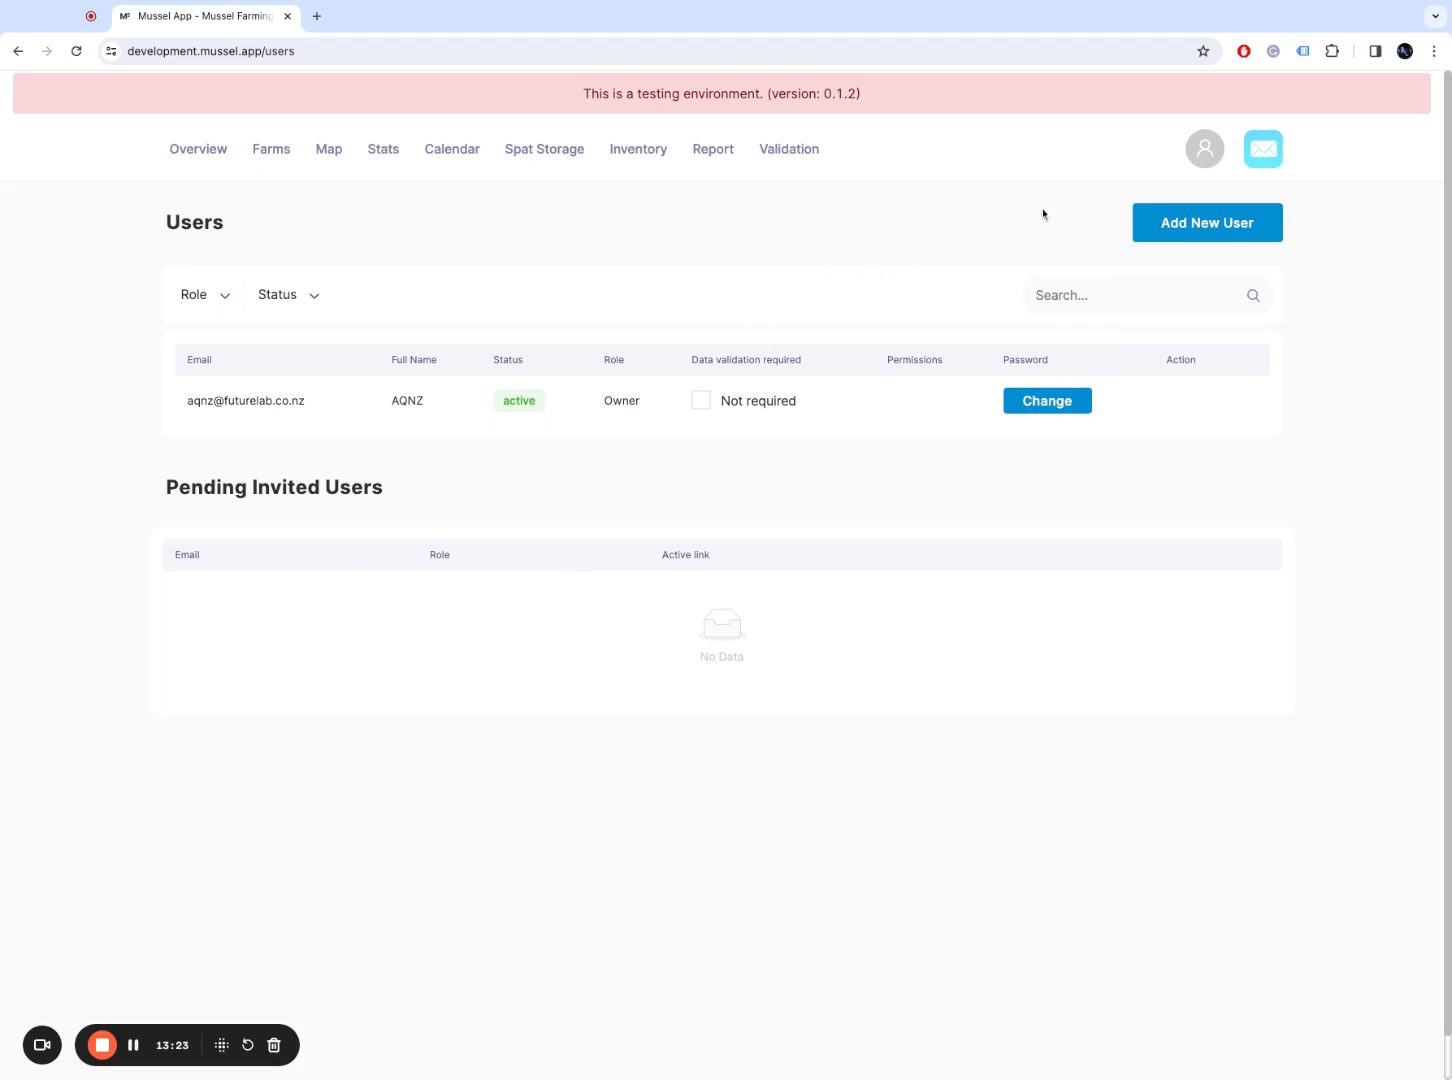
Step: On the Boats page, add boat 'Boat Mc Boaty' with registration AK123
{"action": "left_click", "coordinate": [1205, 155]}
{"action": "left_click", "coordinate": [1138, 281]}
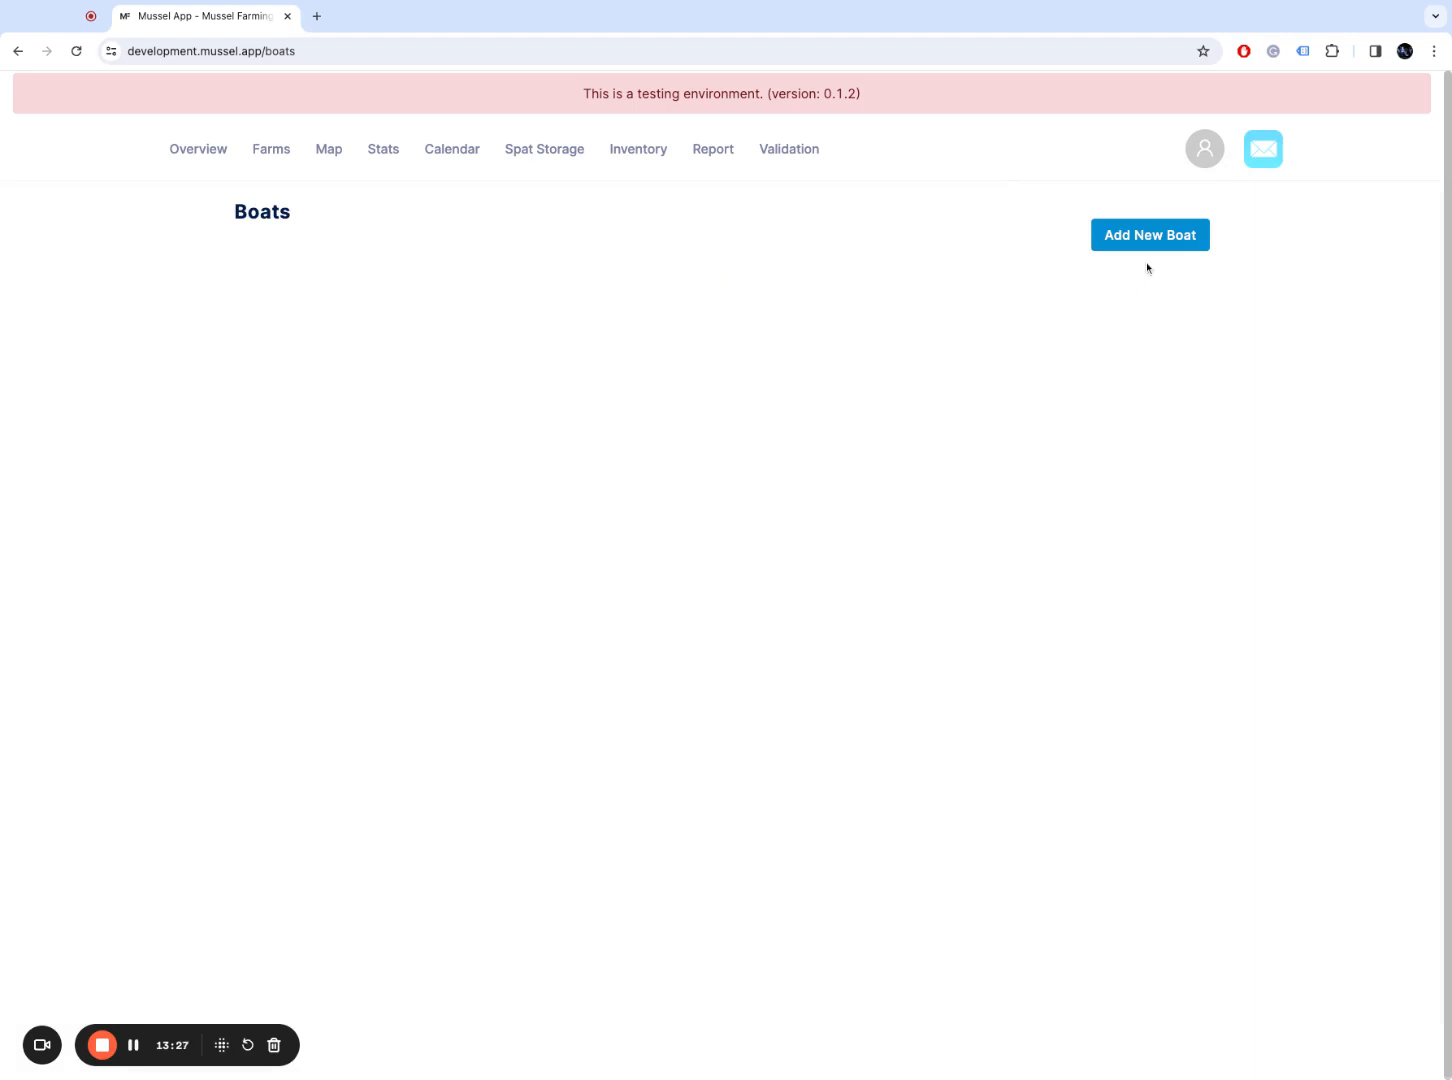
{"action": "left_click", "coordinate": [1167, 240]}
{"action": "left_click", "coordinate": [666, 250]}
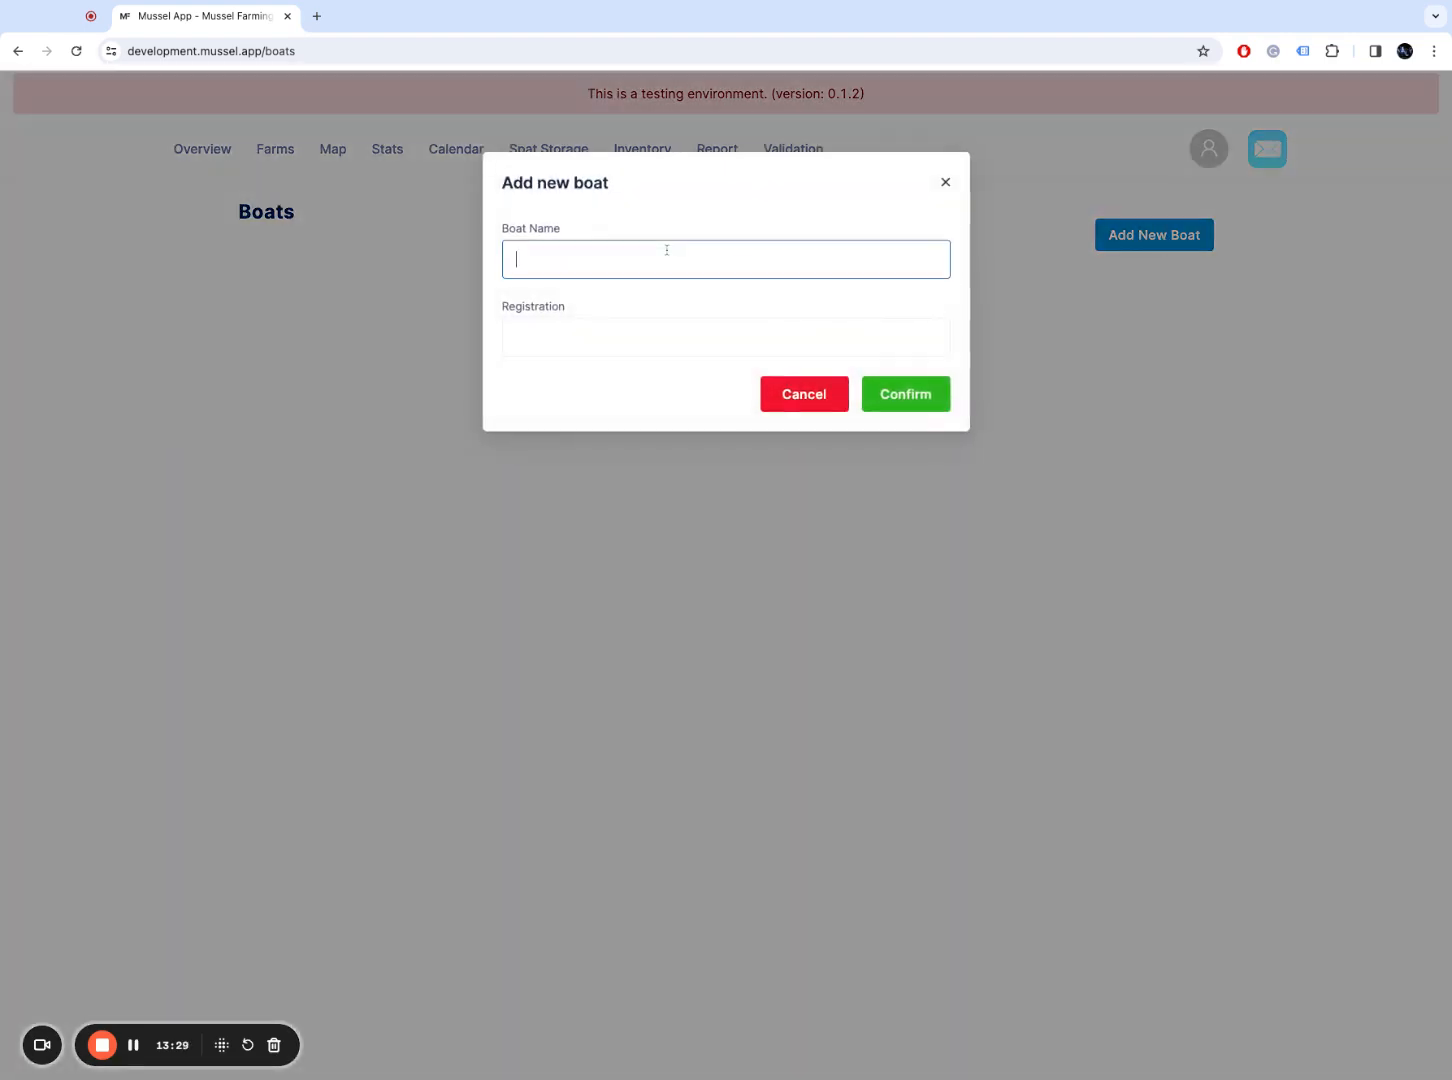
{"action": "type", "text": "oat Mc Boaty"}
{"action": "key", "text": "BackSpace"}
{"action": "key", "text": "BackSpace"}
{"action": "key", "text": "BackSpace"}
{"action": "type", "text": "aty"}
{"action": "key", "text": "Tab"}
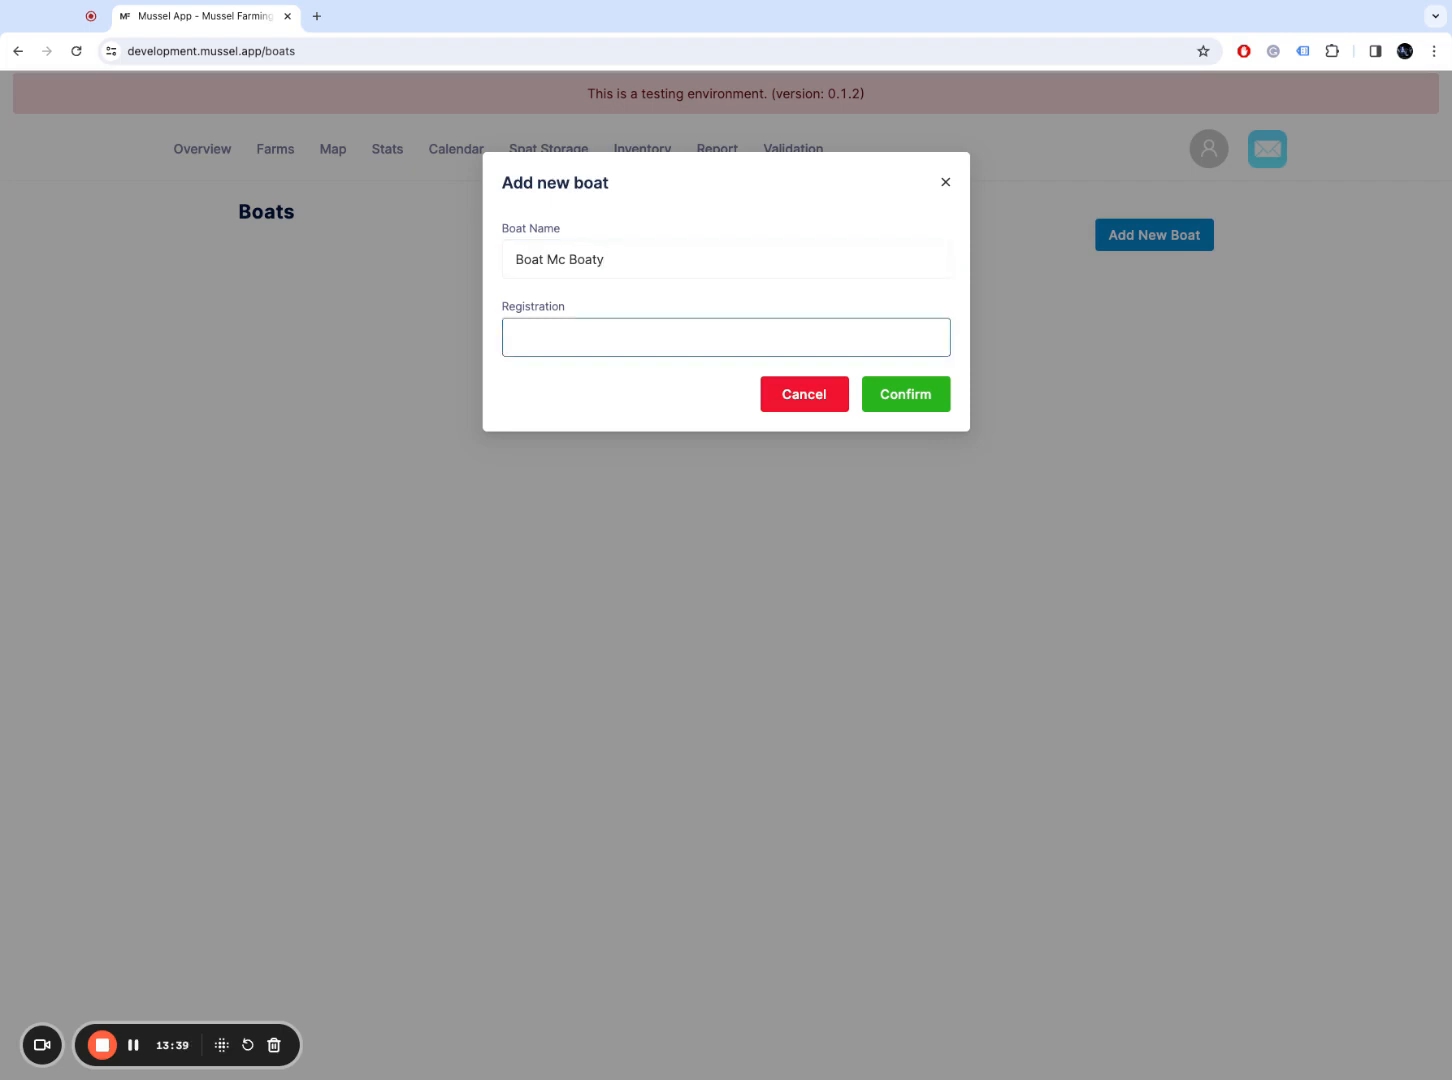
{"action": "type", "text": "AK123"}
{"action": "left_click", "coordinate": [918, 398]}
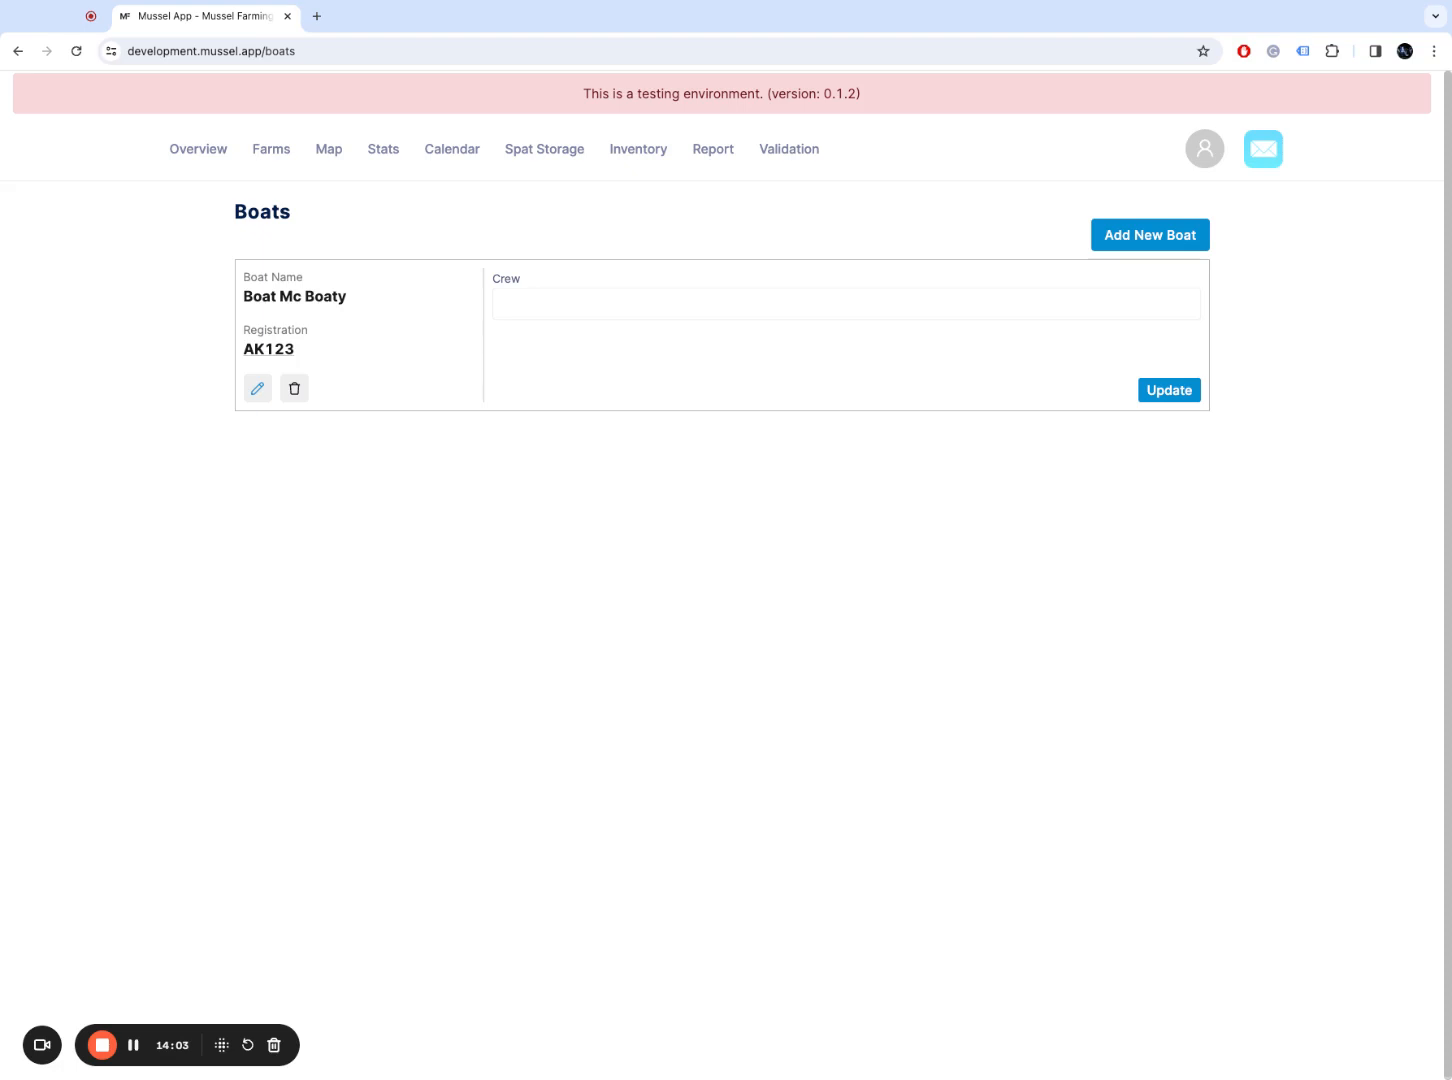
Step: Add the existing user to Boat Mc Boaty's crew, then go to the Line Tags page
{"action": "left_click", "coordinate": [909, 304]}
{"action": "left_click", "coordinate": [774, 350]}
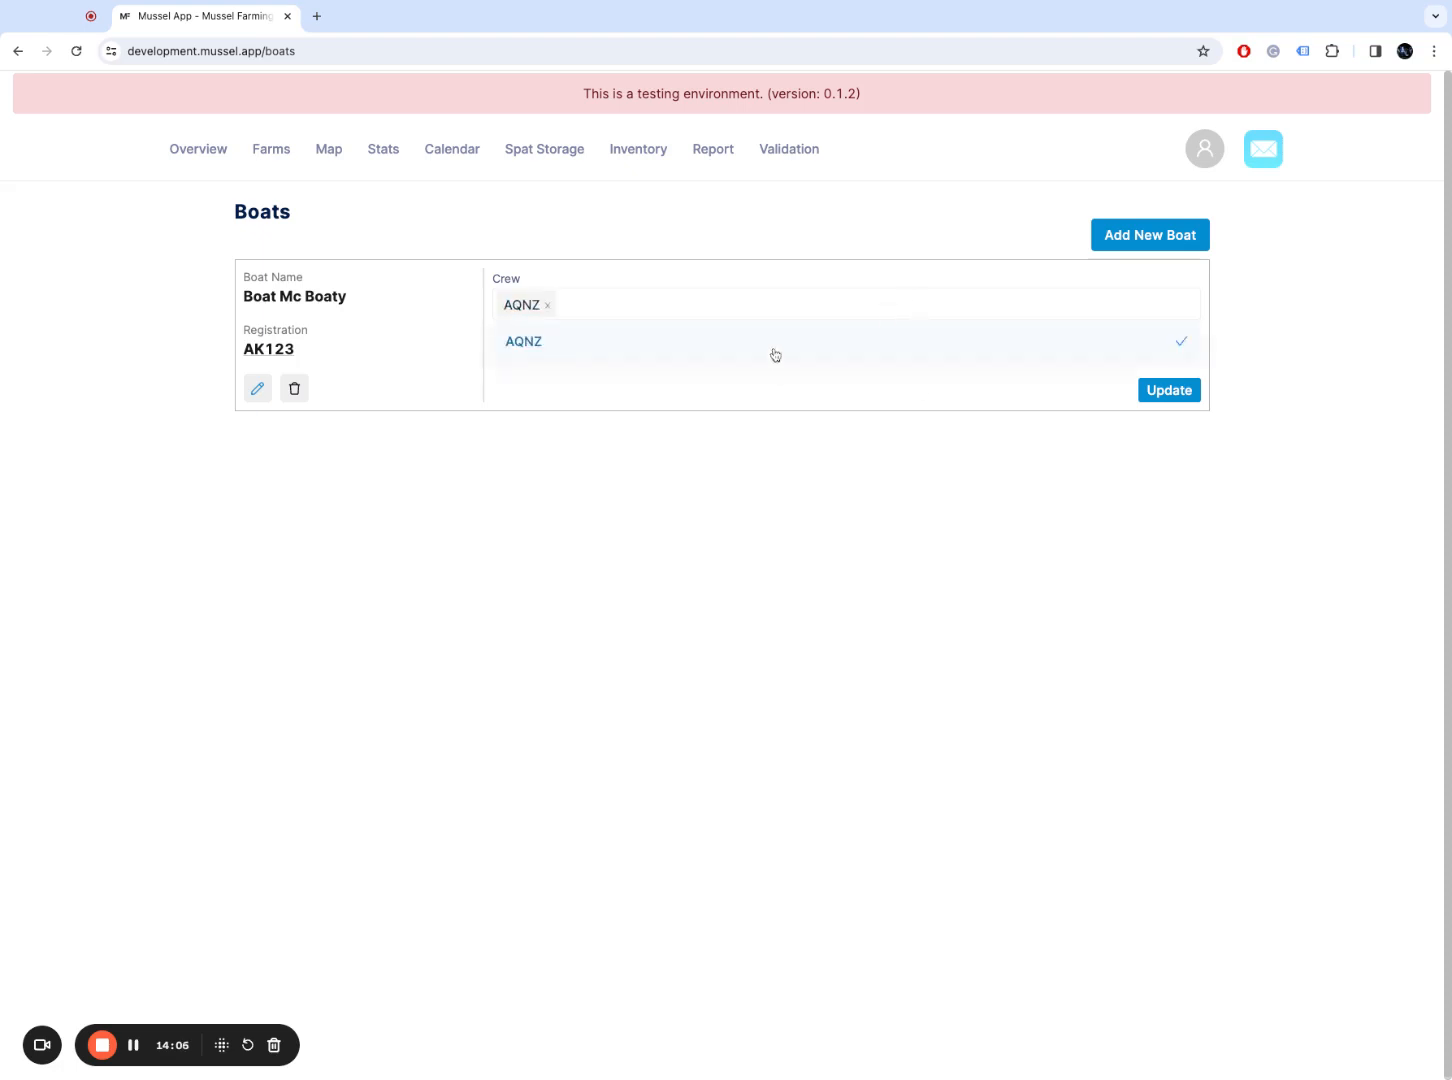
{"action": "left_click", "coordinate": [701, 413]}
{"action": "left_click", "coordinate": [1205, 155]}
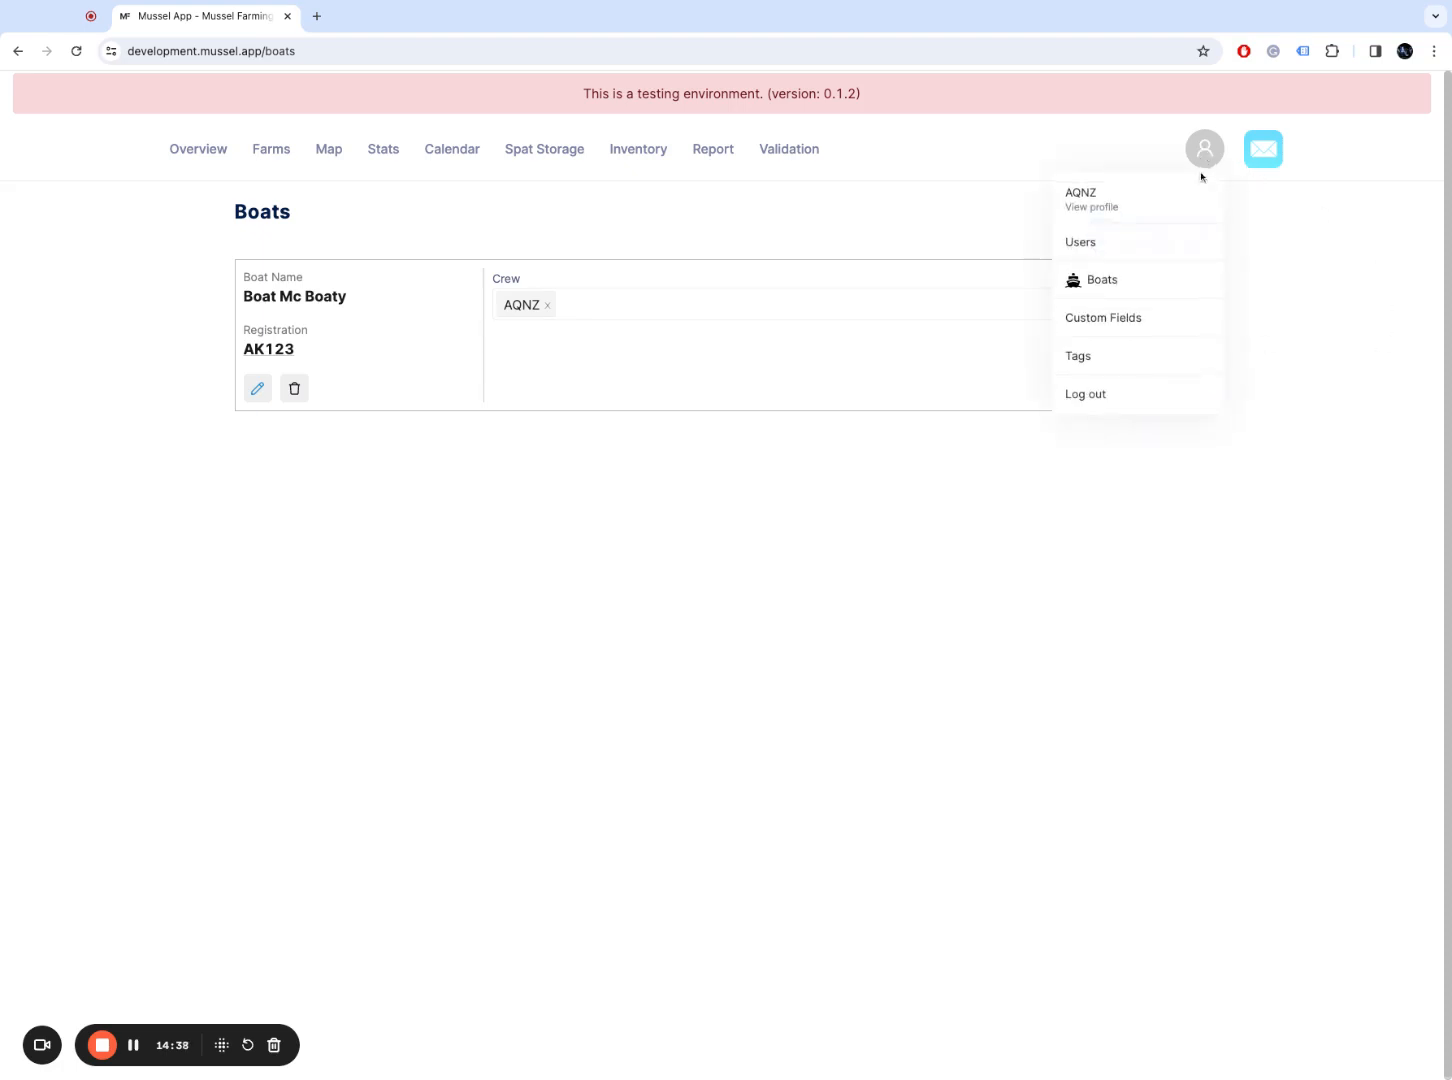
{"action": "left_click", "coordinate": [1177, 359]}
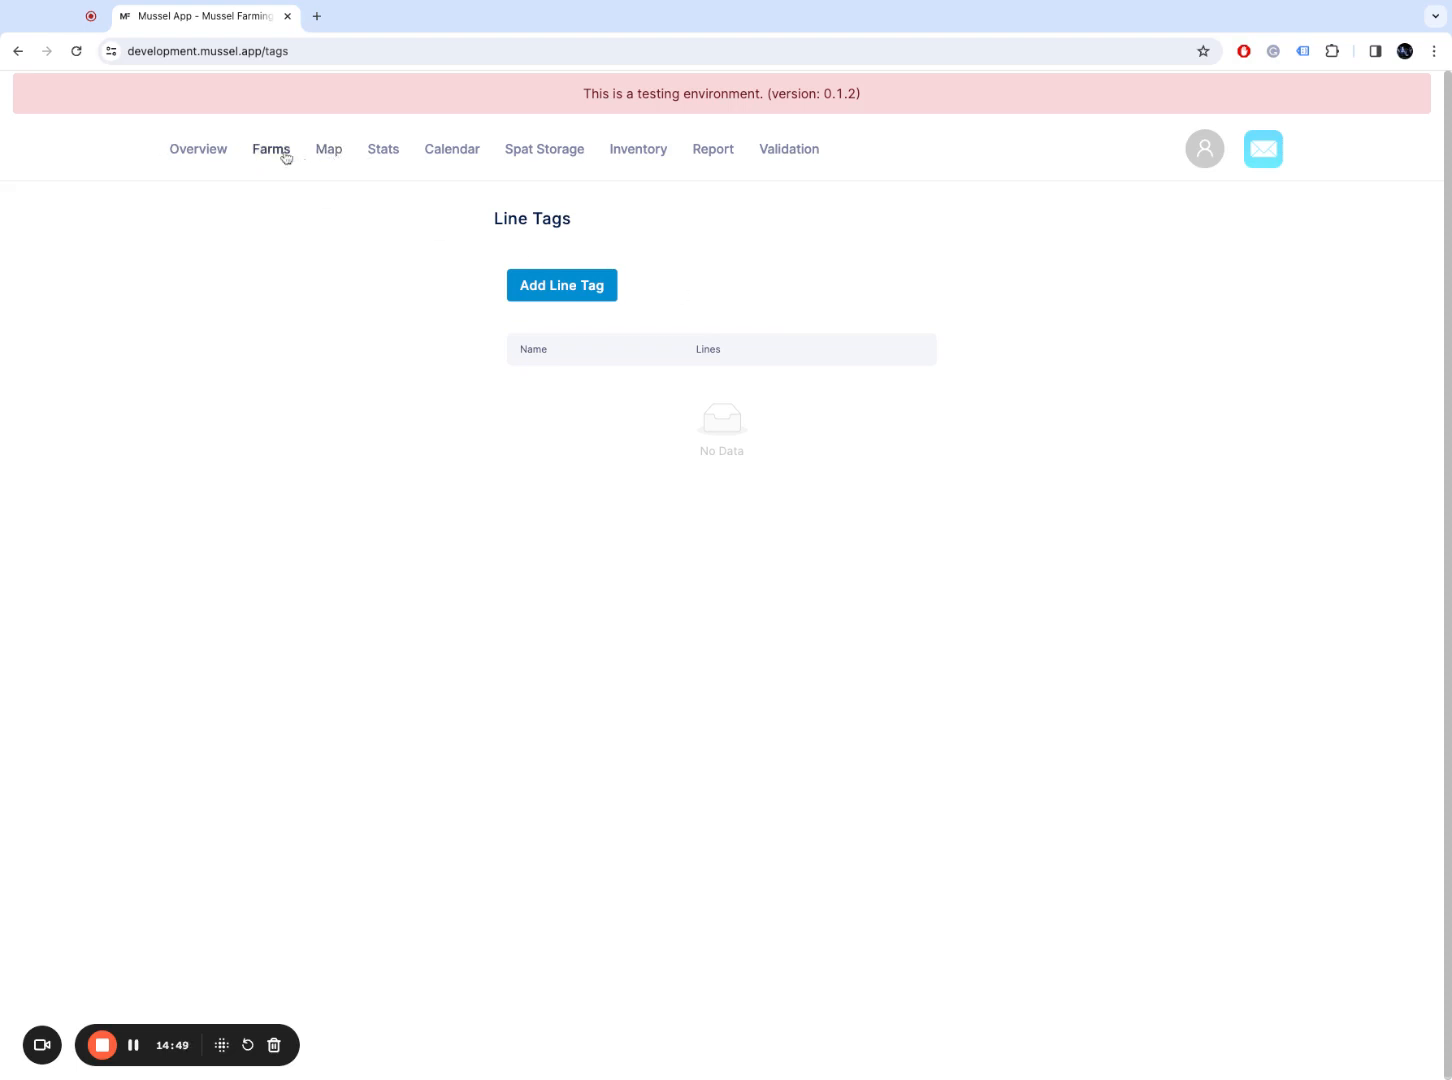
Step: Show the Farms Map centred on the Kenepuru Sound farms
{"action": "left_click", "coordinate": [334, 151]}
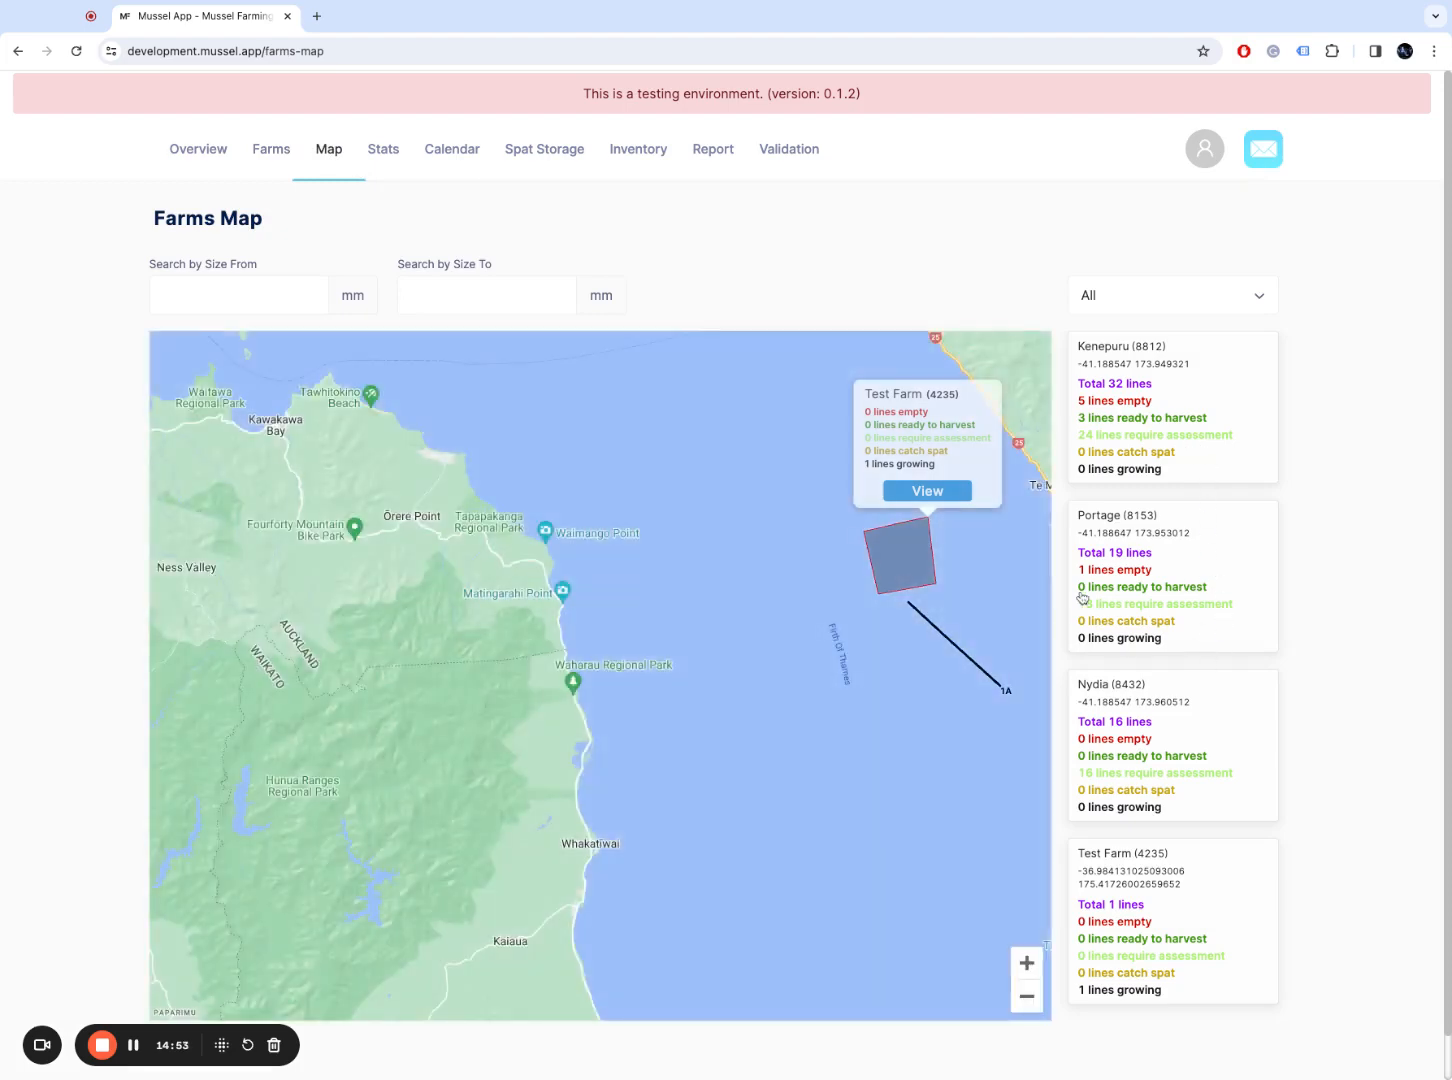
{"action": "left_click", "coordinate": [1182, 598]}
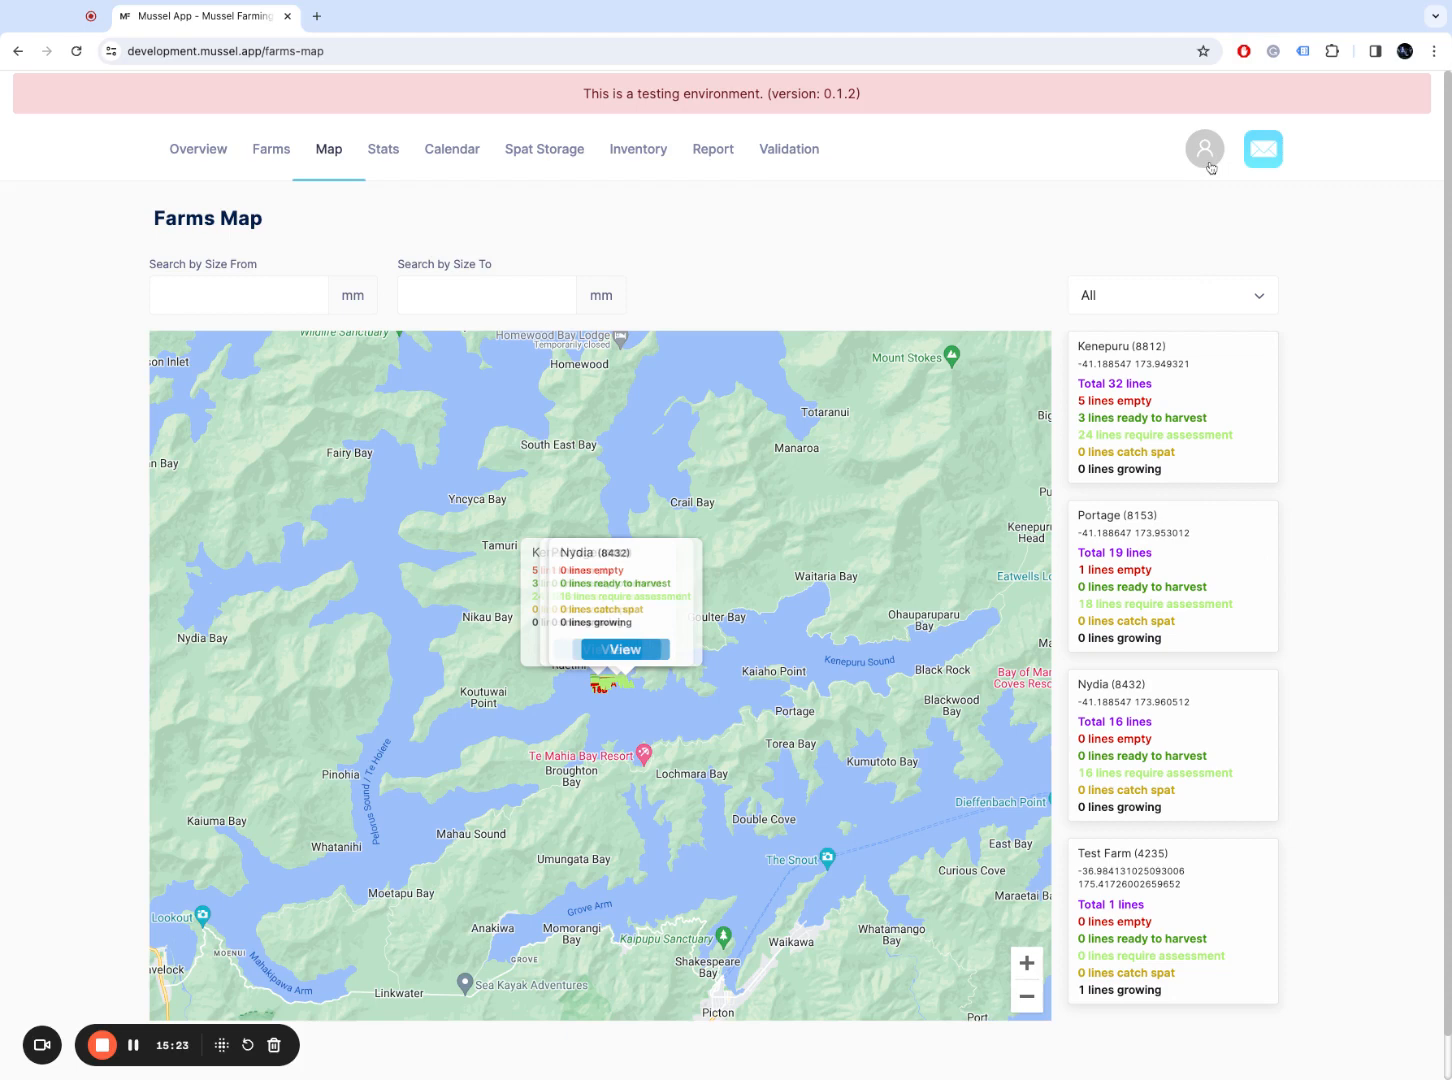
Step: Add a line tag named 'Broken line' on the Tags page, then return to the Farms list
{"action": "left_click", "coordinate": [1208, 162]}
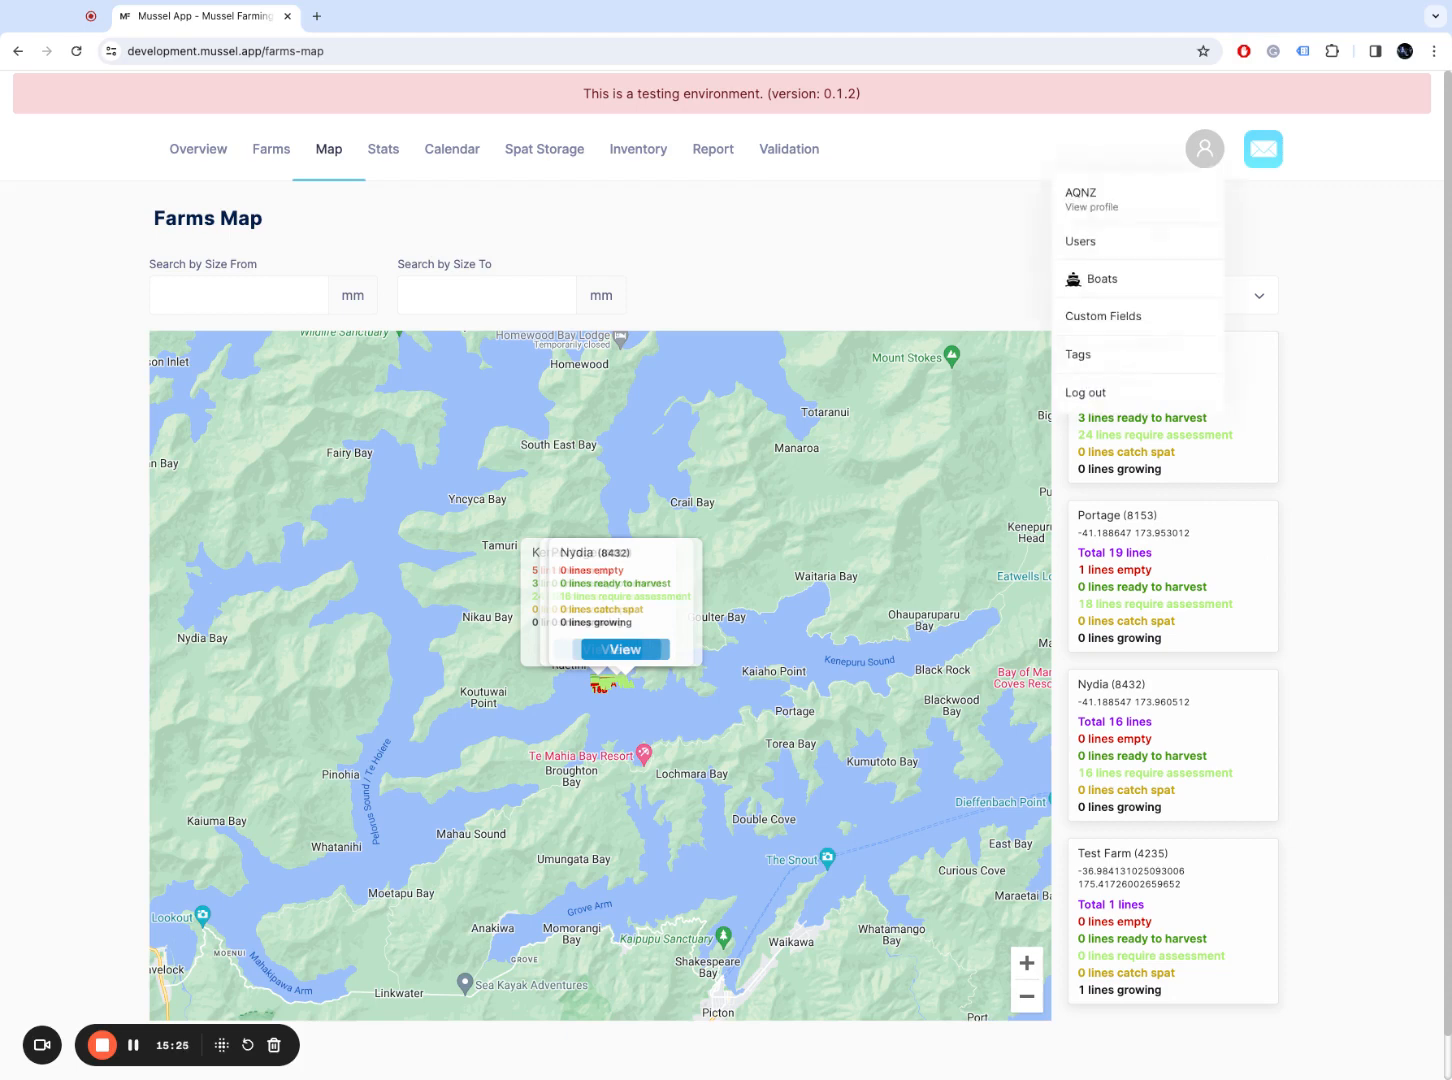
{"action": "left_click", "coordinate": [1150, 356]}
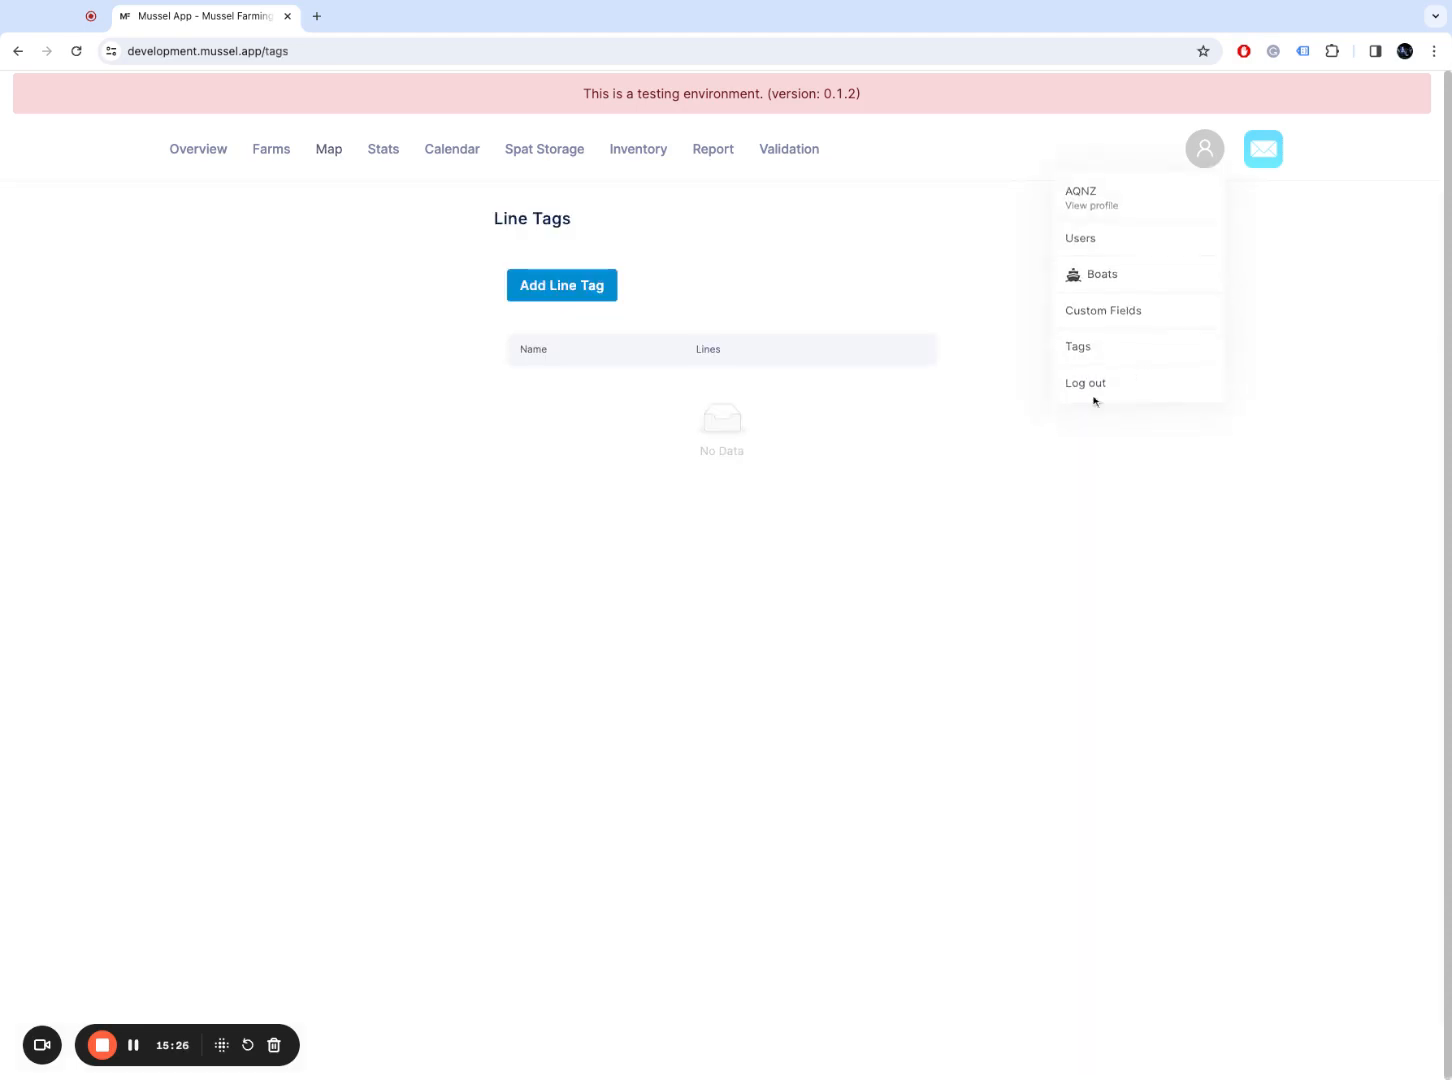
{"action": "left_click", "coordinate": [570, 290]}
{"action": "left_click", "coordinate": [661, 258]}
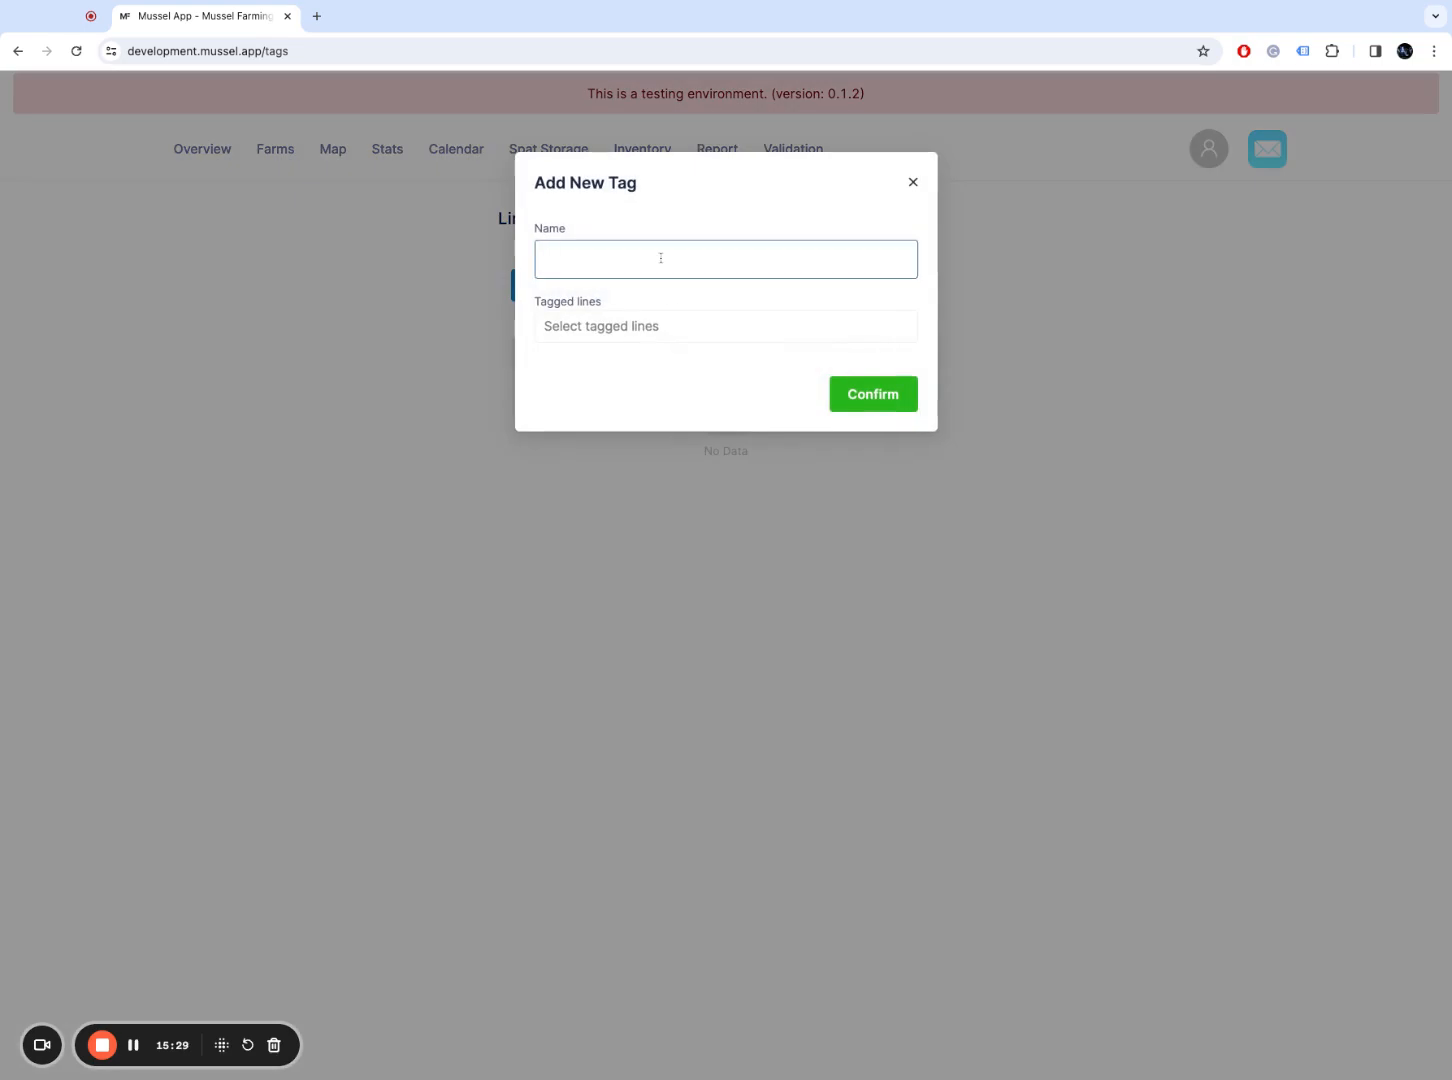
{"action": "type", "text": "Broken line"}
{"action": "left_click", "coordinate": [866, 402]}
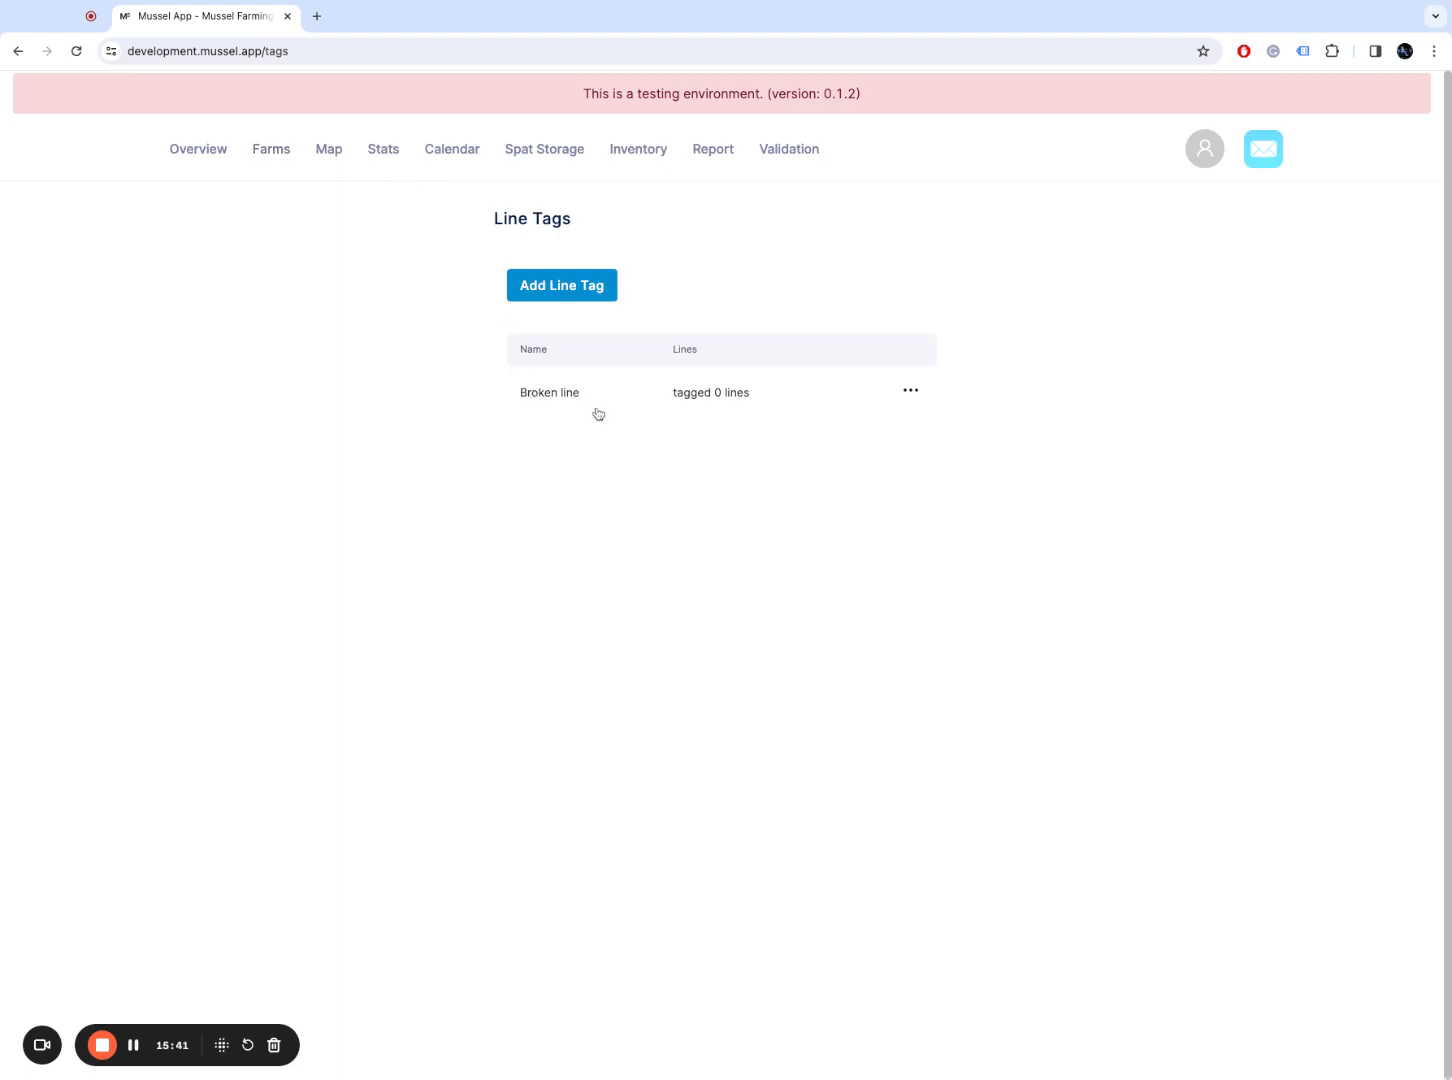
{"action": "left_click", "coordinate": [268, 160]}
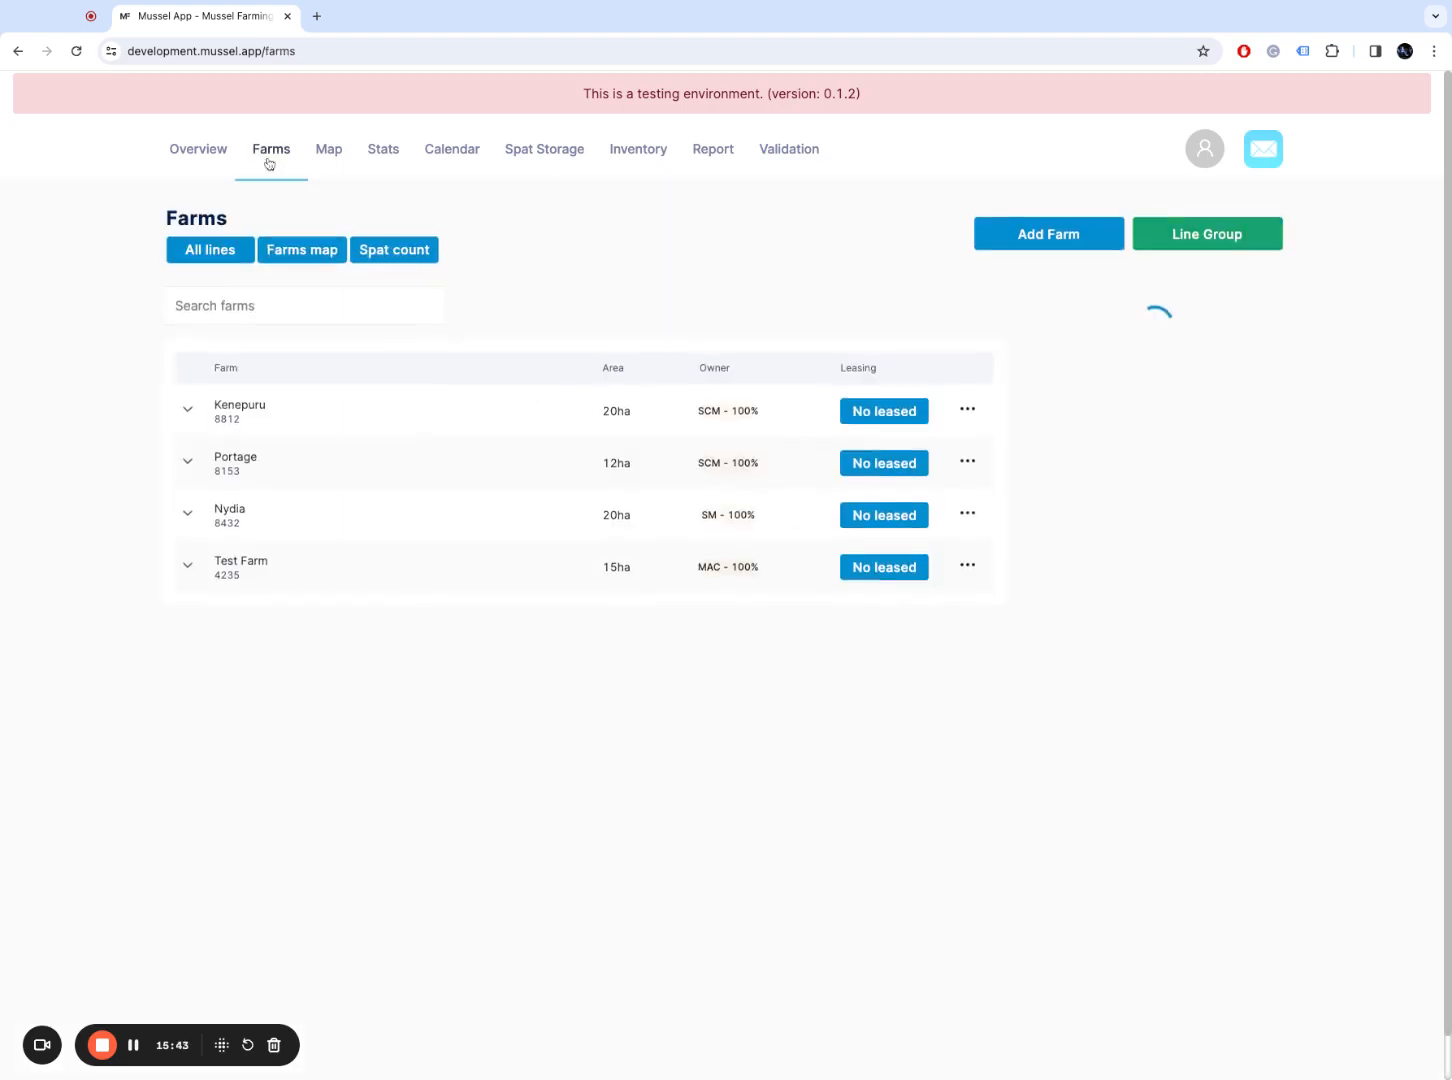
Step: Apply the 'Broken line' tag to line 1A of Test Farm
{"action": "left_click", "coordinate": [378, 584]}
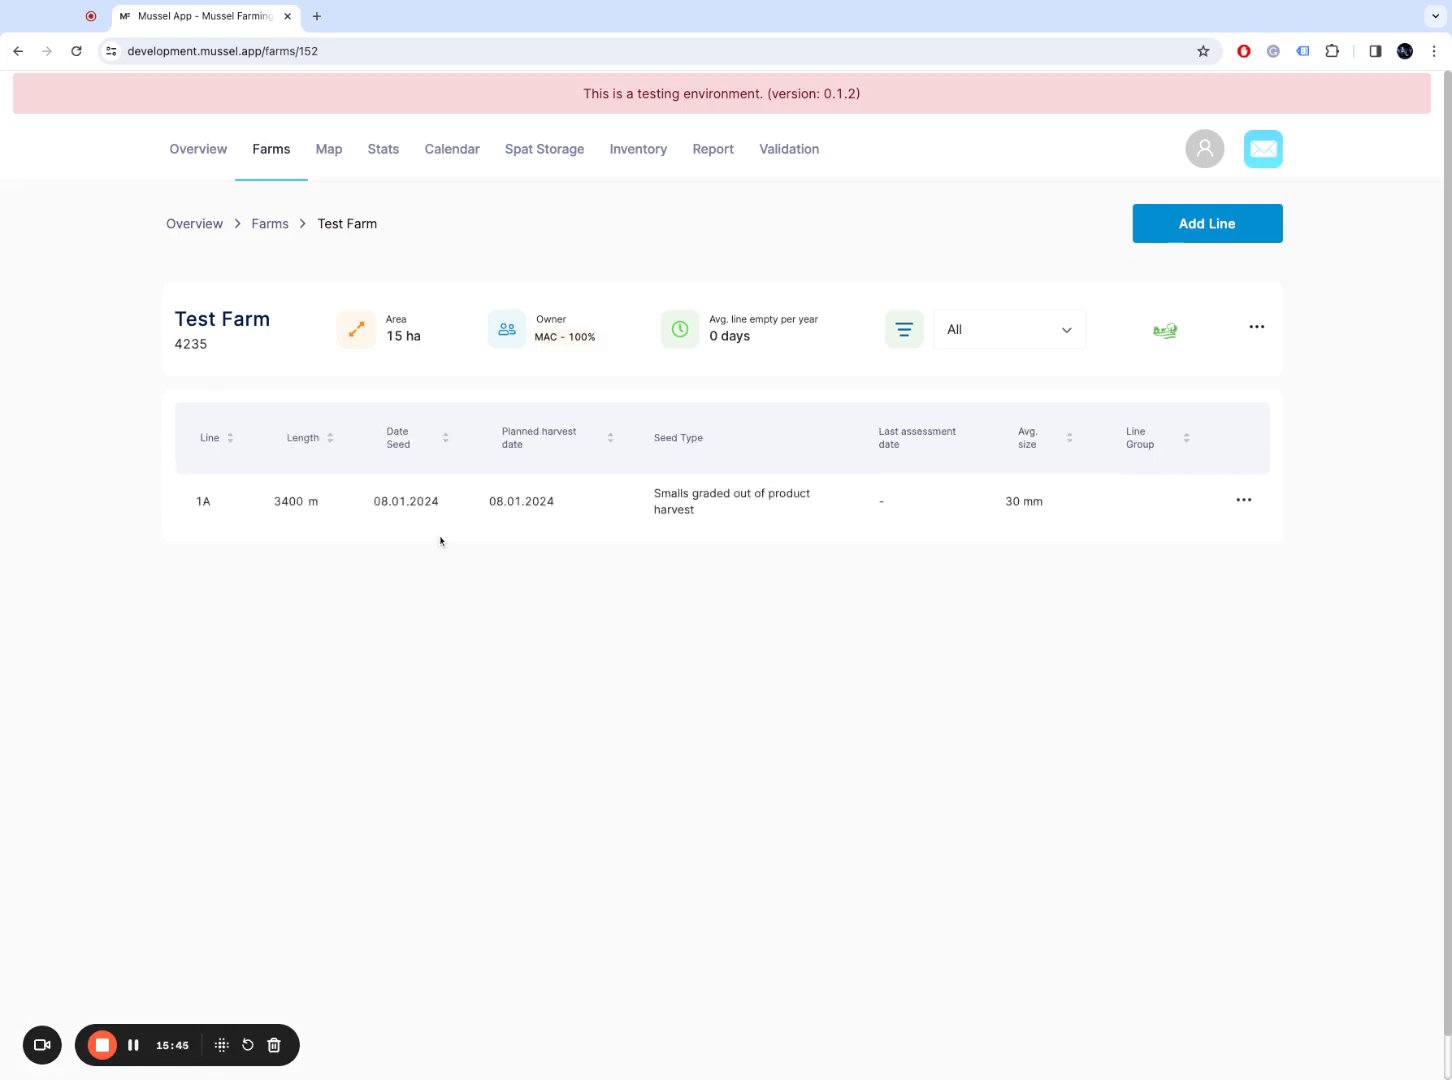
{"action": "left_click", "coordinate": [446, 510]}
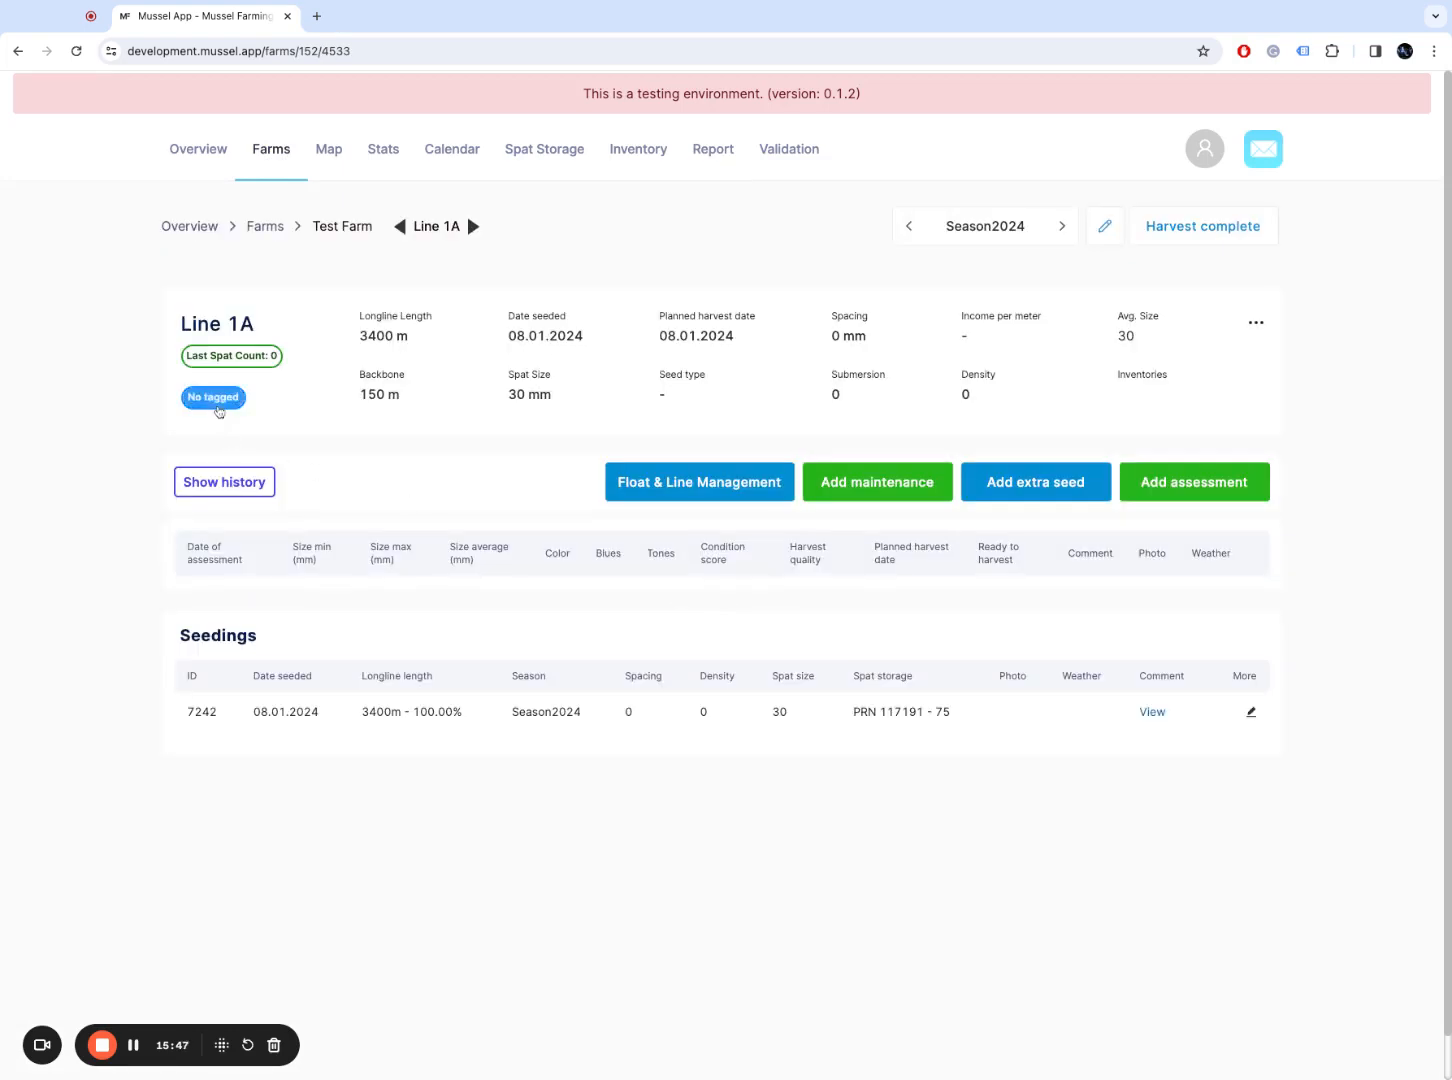
{"action": "left_click", "coordinate": [213, 397]}
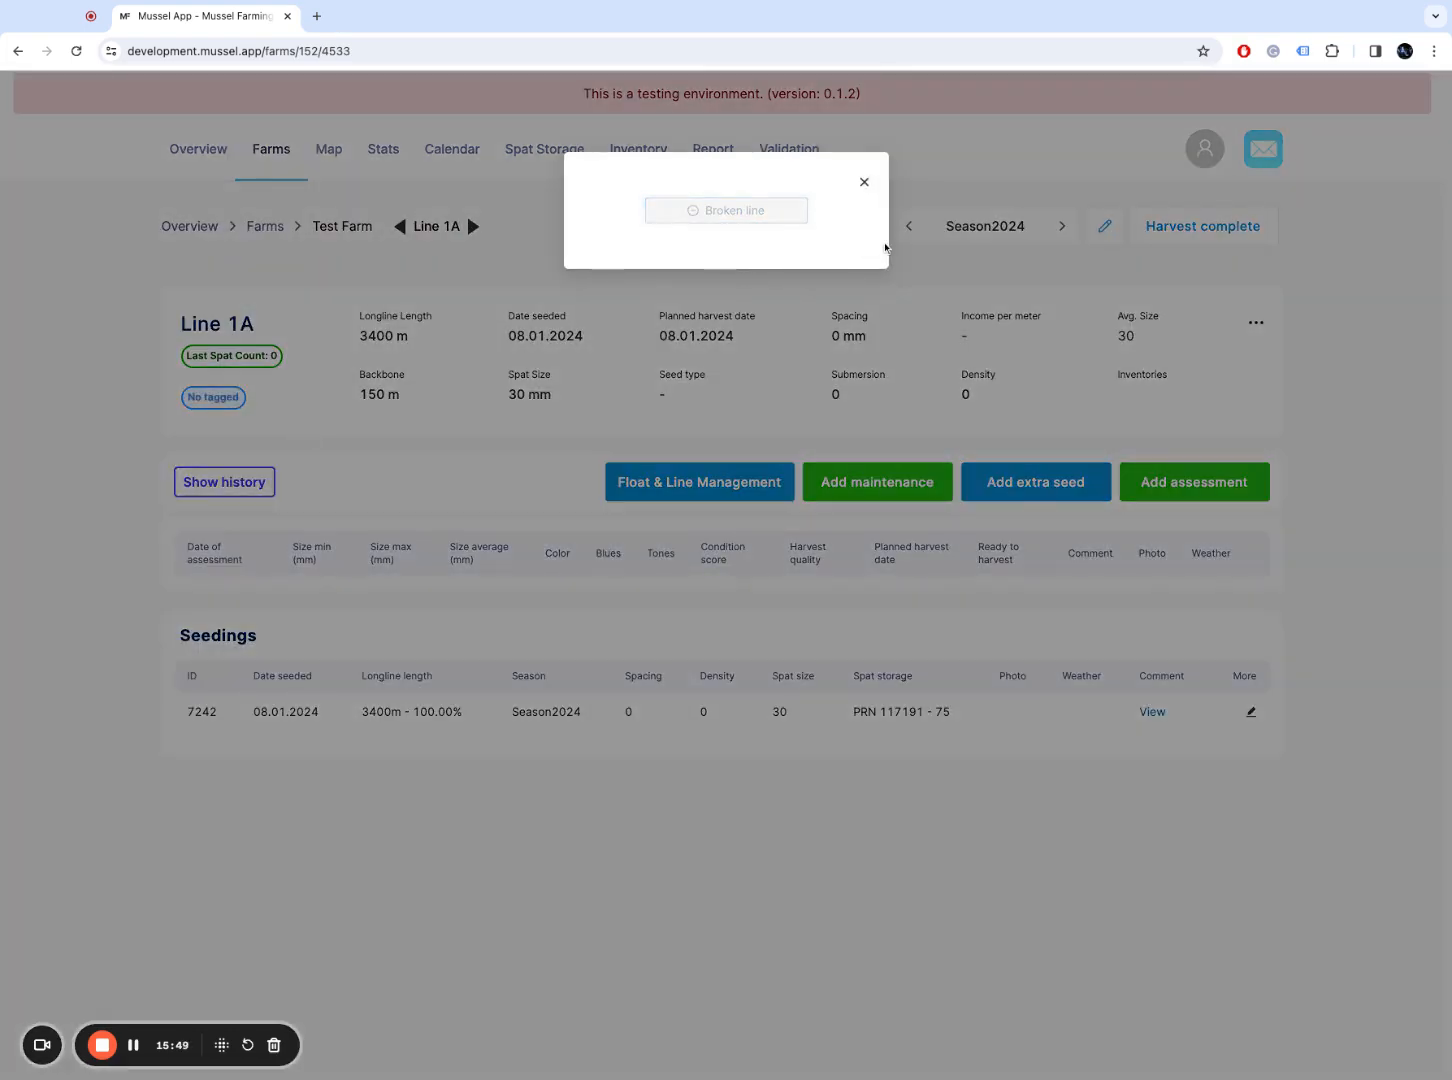
{"action": "left_click", "coordinate": [864, 182]}
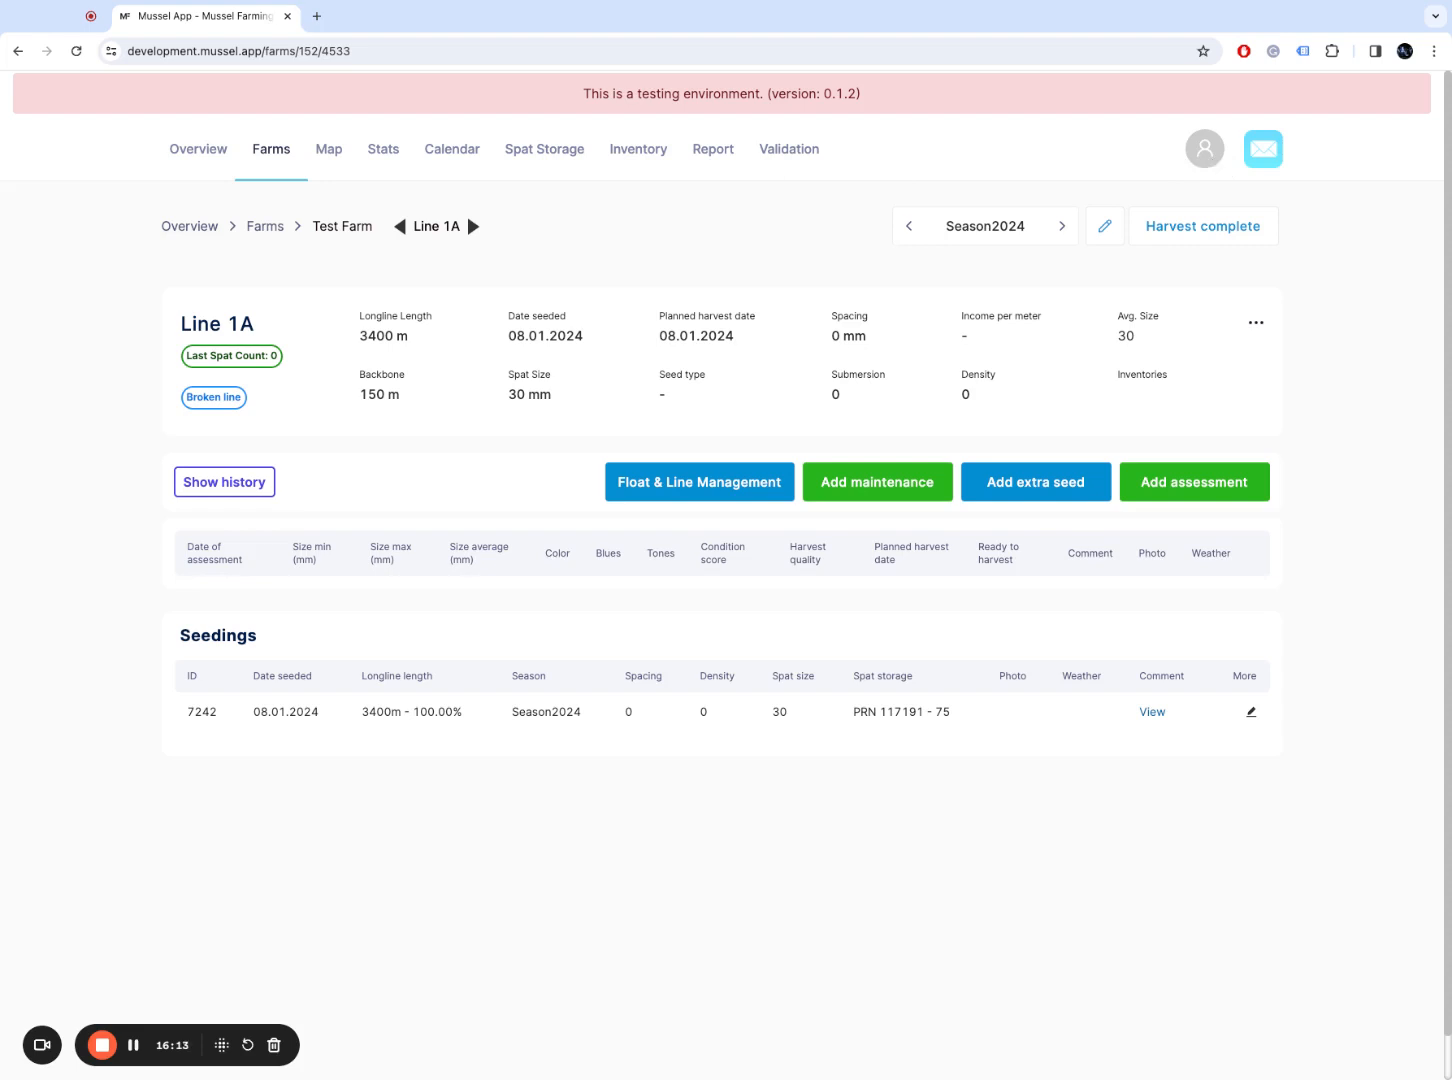
{"action": "left_click", "coordinate": [1205, 149]}
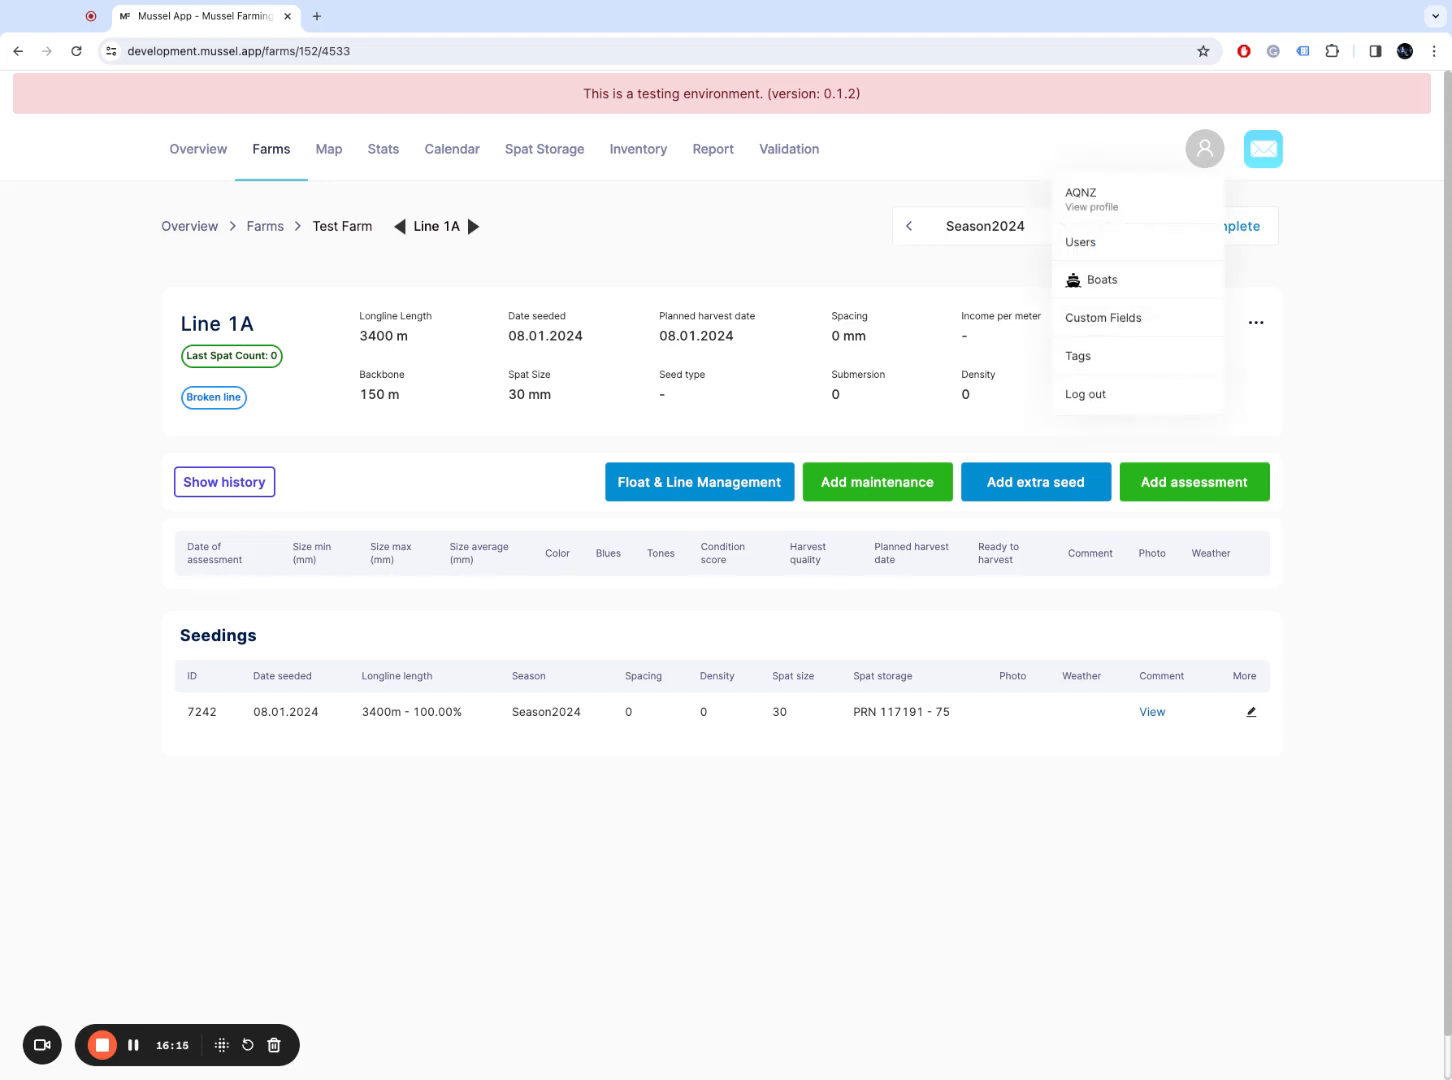
Step: Open Custom Fields and review the Color field's Dropdown input type and options without changes
{"action": "left_click", "coordinate": [1160, 322]}
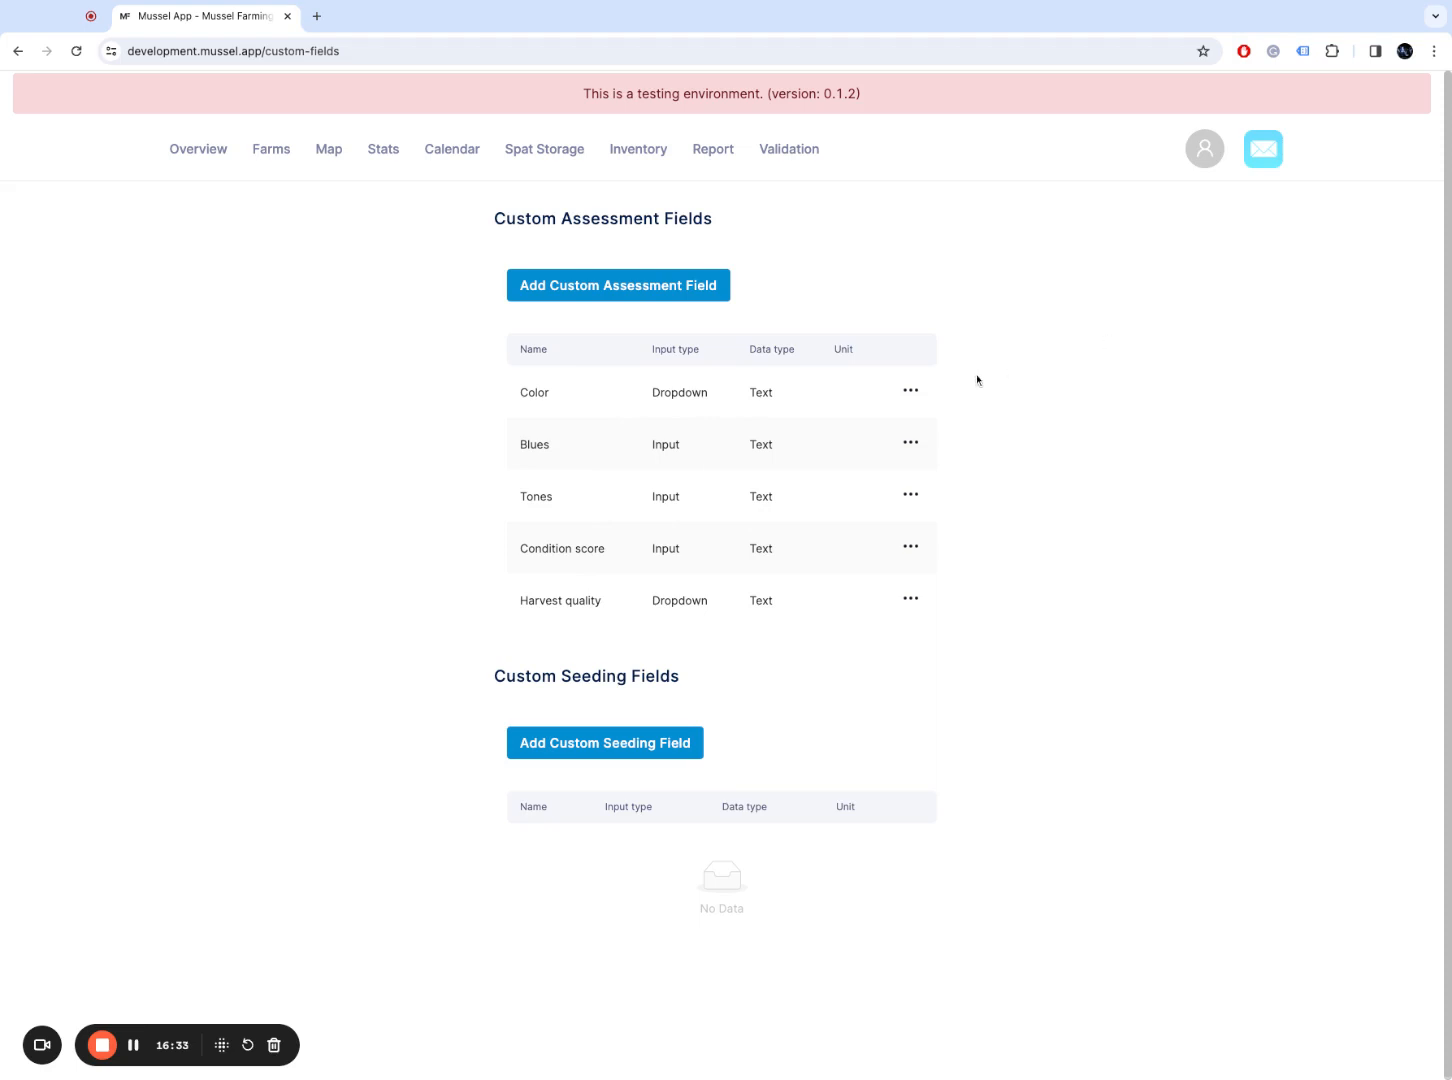
{"action": "left_click", "coordinate": [910, 391]}
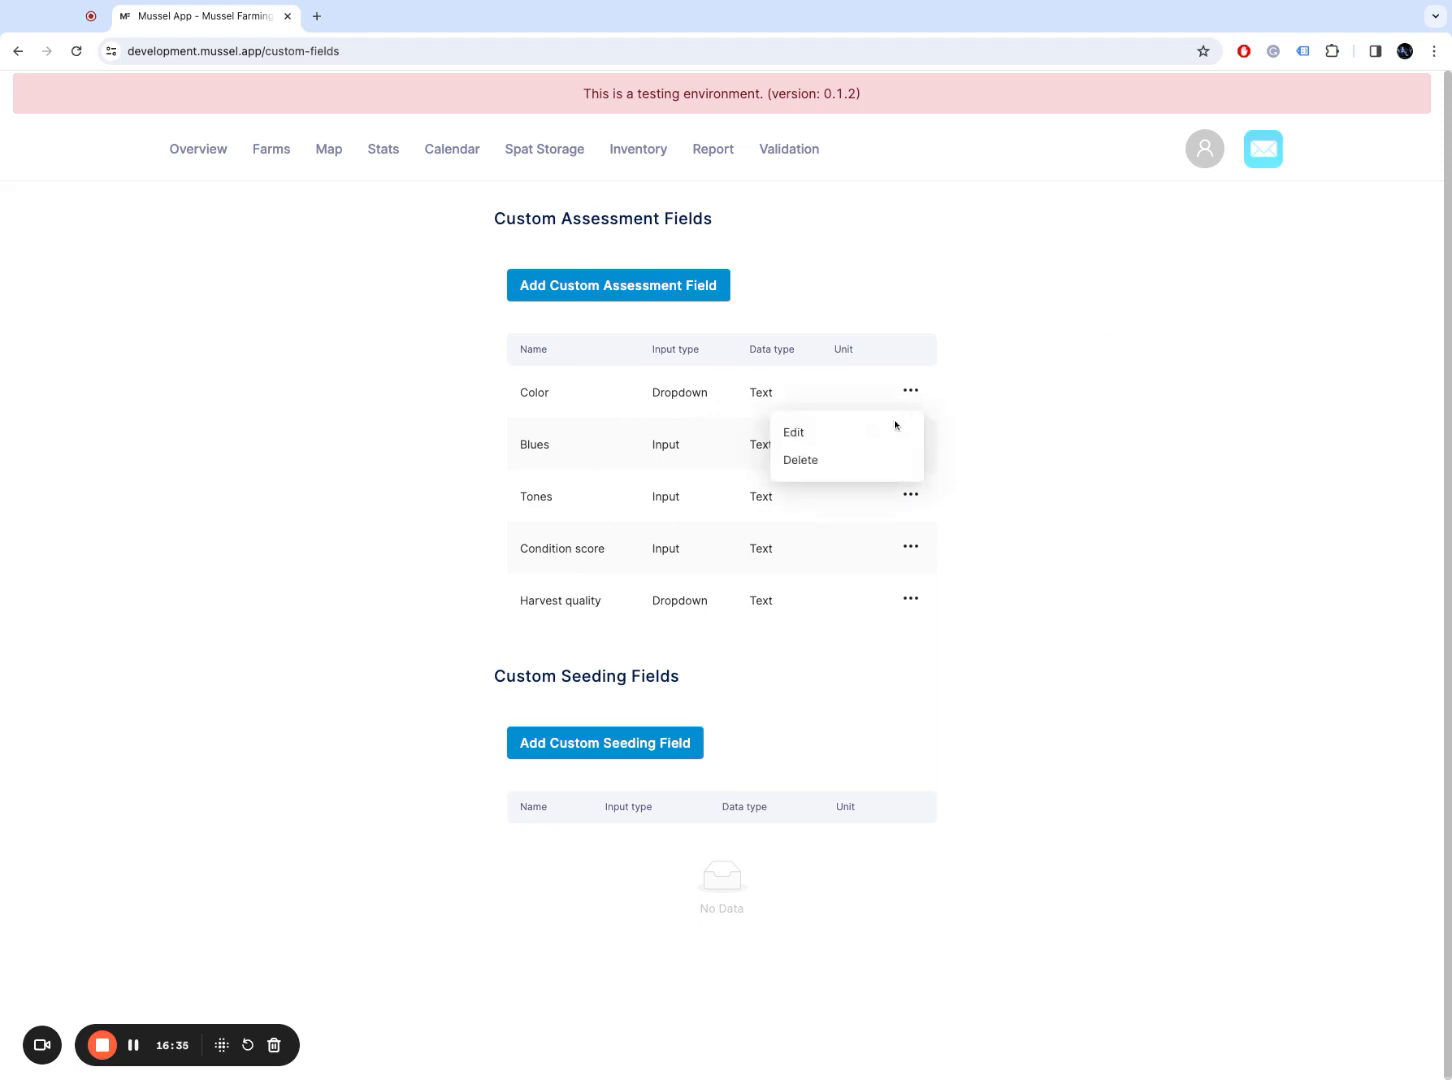
{"action": "left_click", "coordinate": [882, 433]}
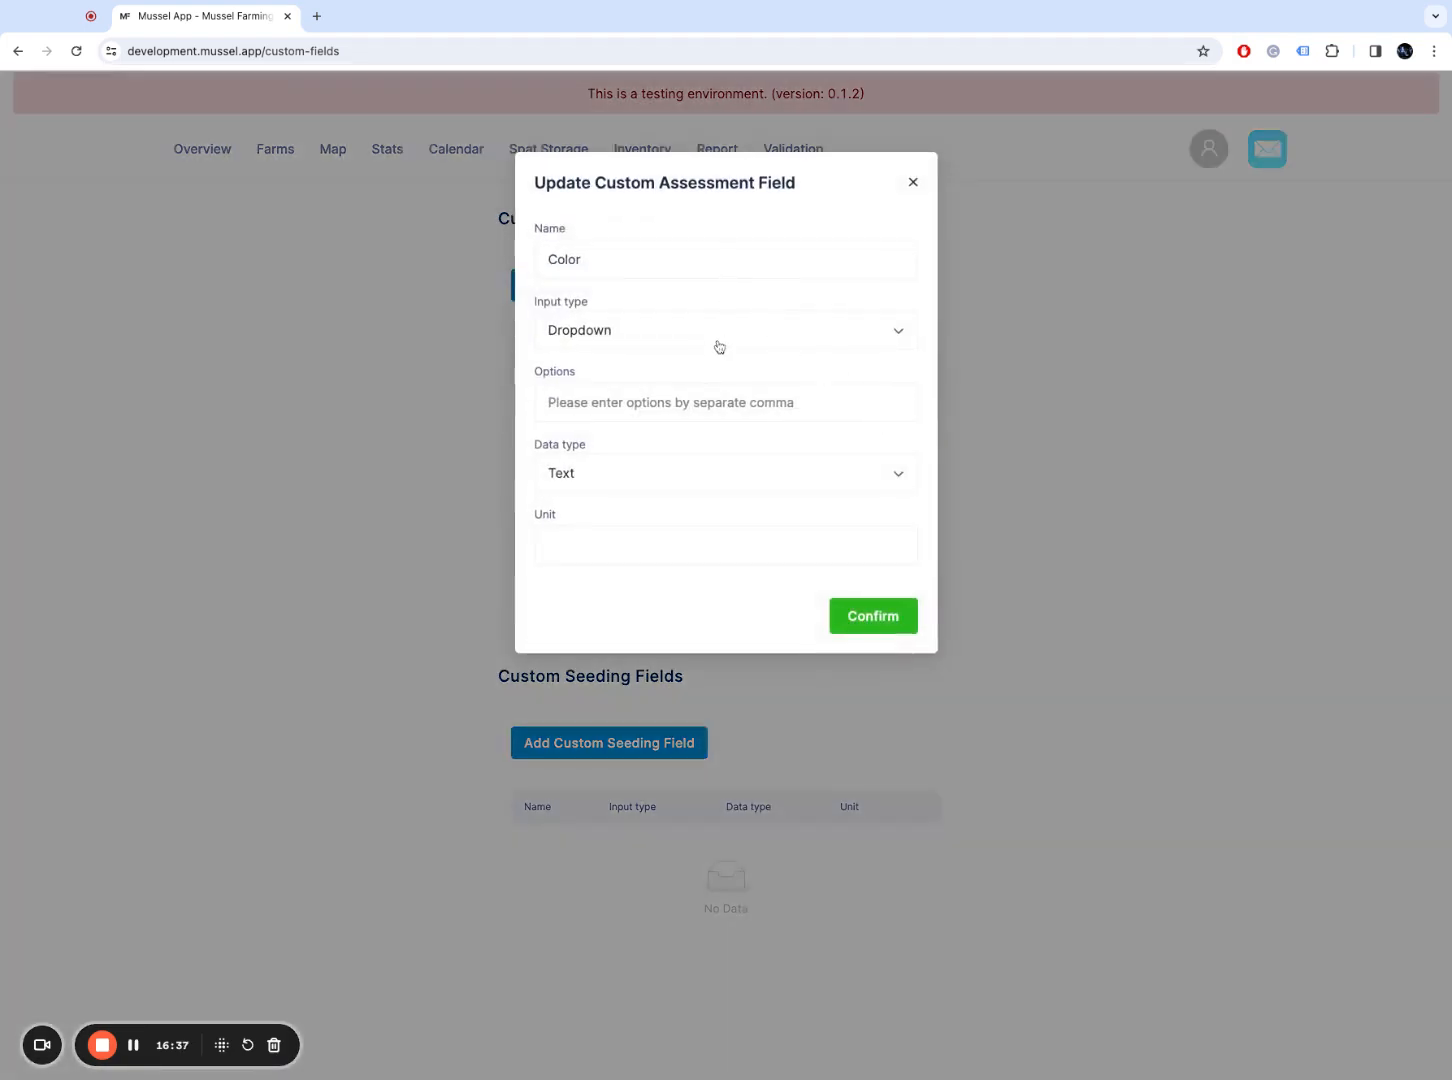
{"action": "left_click", "coordinate": [740, 340]}
{"action": "left_click", "coordinate": [740, 340]}
{"action": "left_click", "coordinate": [800, 400]}
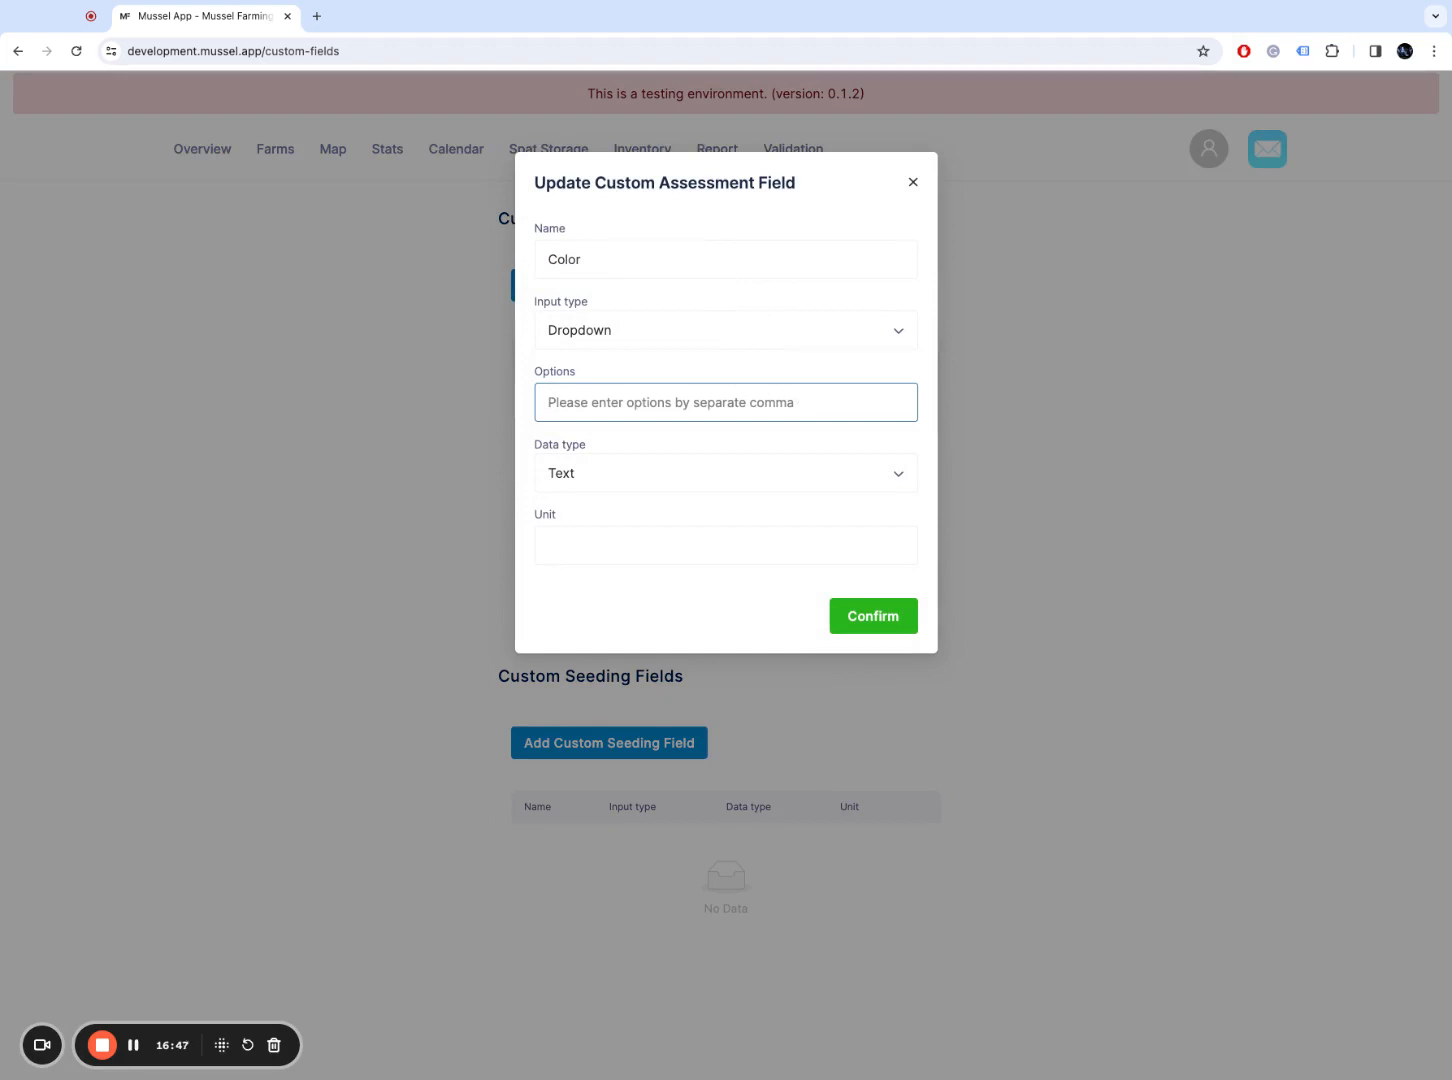
{"action": "left_click", "coordinate": [914, 184]}
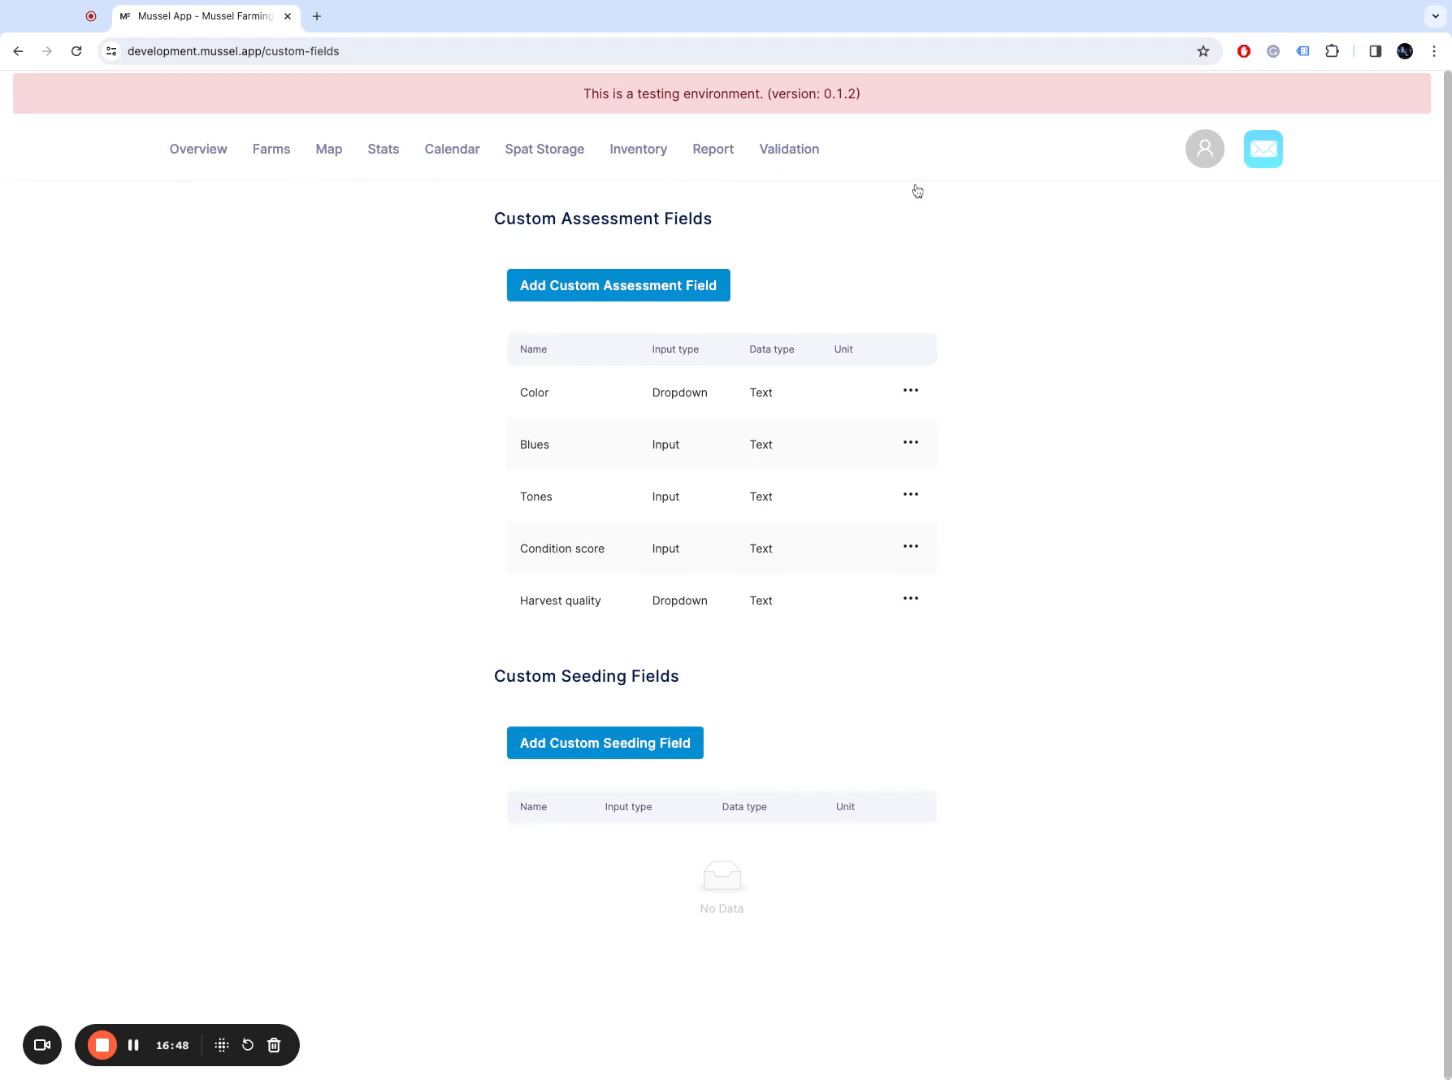
Step: Make Condition score a Number dropdown with options Perfect, Good, Average, Bad, and save it
{"action": "left_click", "coordinate": [912, 394]}
{"action": "mouse_move", "coordinate": [920, 548]}
{"action": "left_click", "coordinate": [894, 596]}
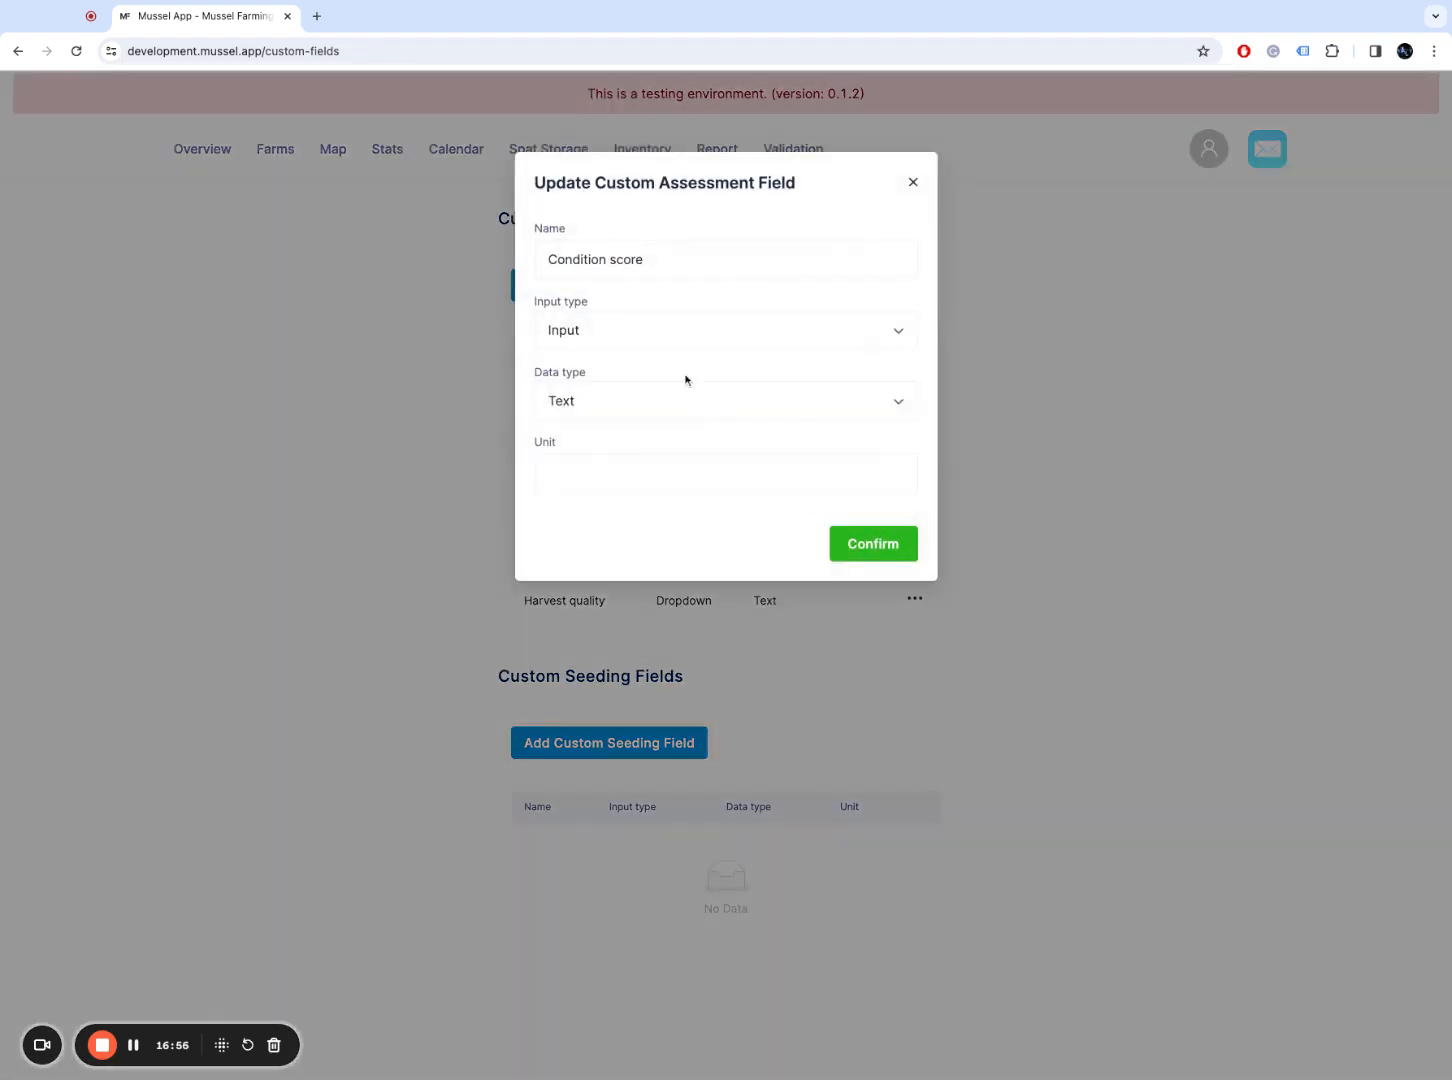
{"action": "left_click", "coordinate": [665, 326]}
{"action": "left_click", "coordinate": [660, 372]}
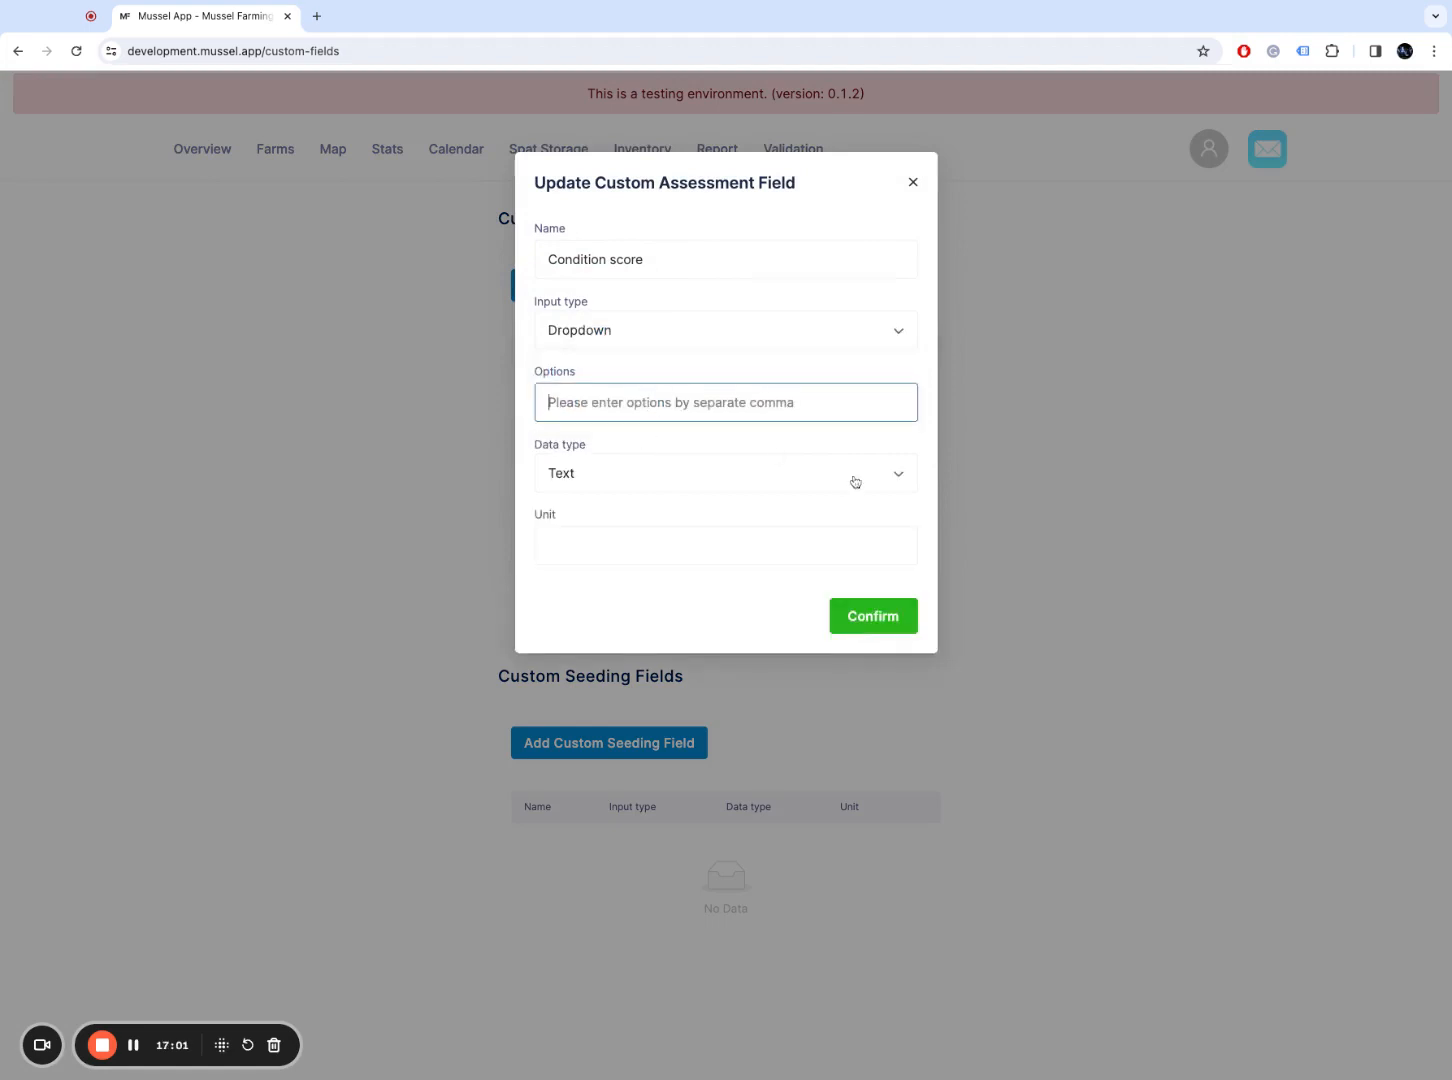
{"action": "type", "text": "Perfect, "}
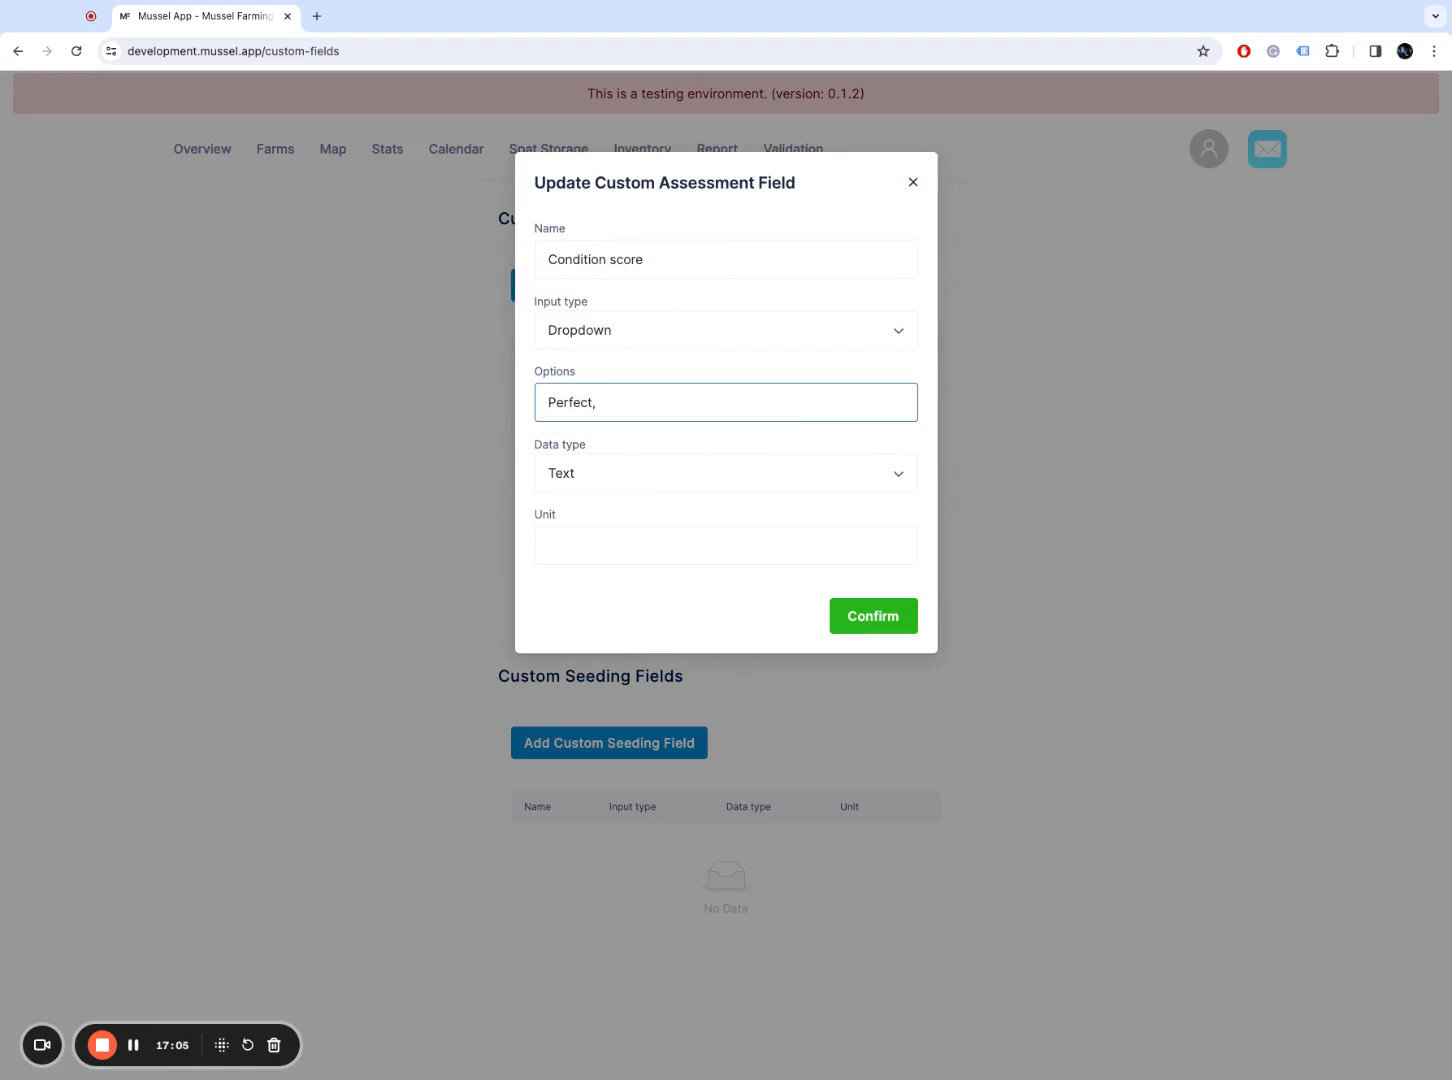
{"action": "type", "text": "Good, Average, Bad"}
{"action": "left_click", "coordinate": [725, 473]}
{"action": "left_click", "coordinate": [562, 549]}
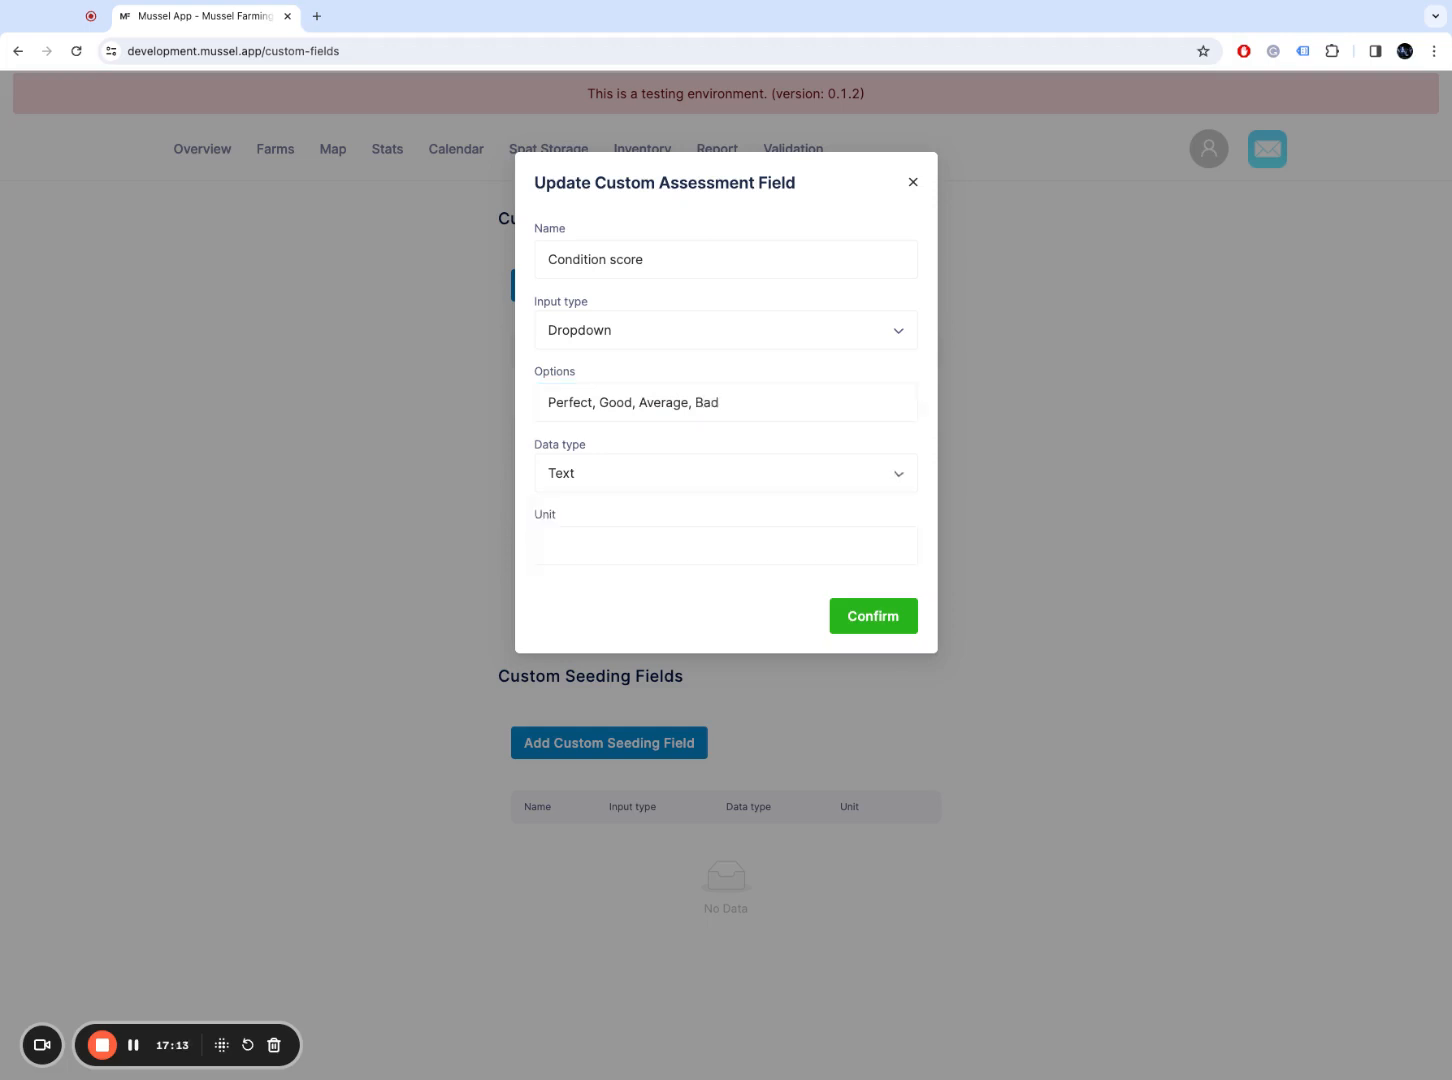
{"action": "left_click_drag", "start_coordinate": [538, 450], "coordinate": [588, 447]}
{"action": "left_click", "coordinate": [619, 481]}
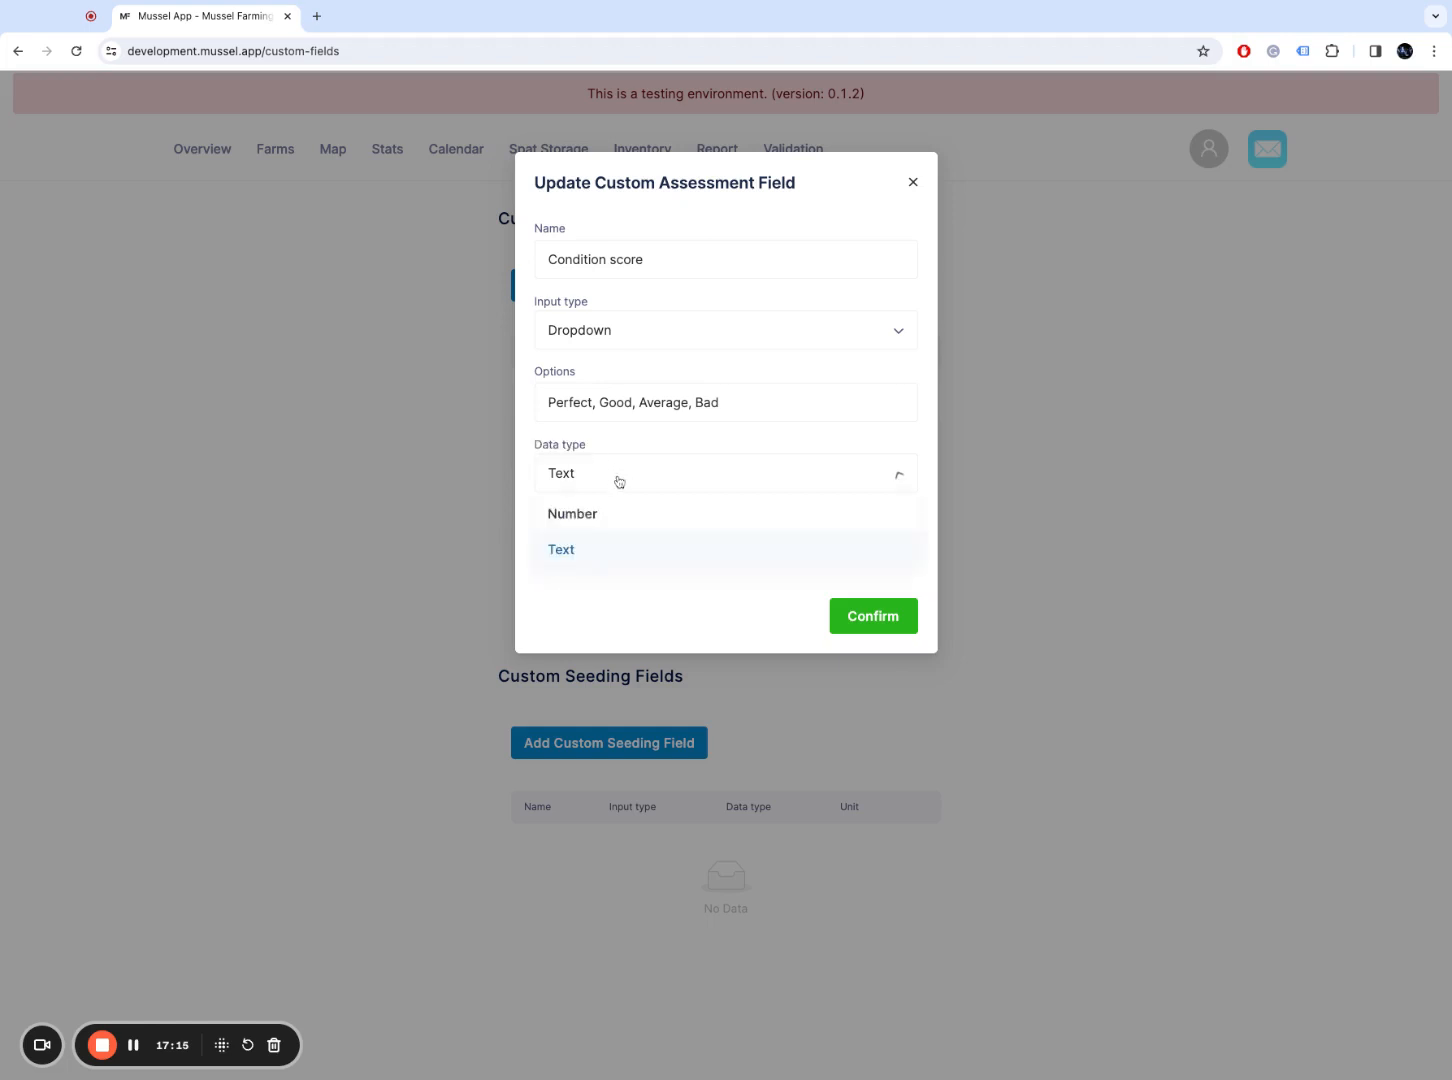
{"action": "left_click", "coordinate": [527, 525]}
{"action": "left_click", "coordinate": [588, 482]}
{"action": "left_click", "coordinate": [600, 513]}
{"action": "left_click", "coordinate": [885, 618]}
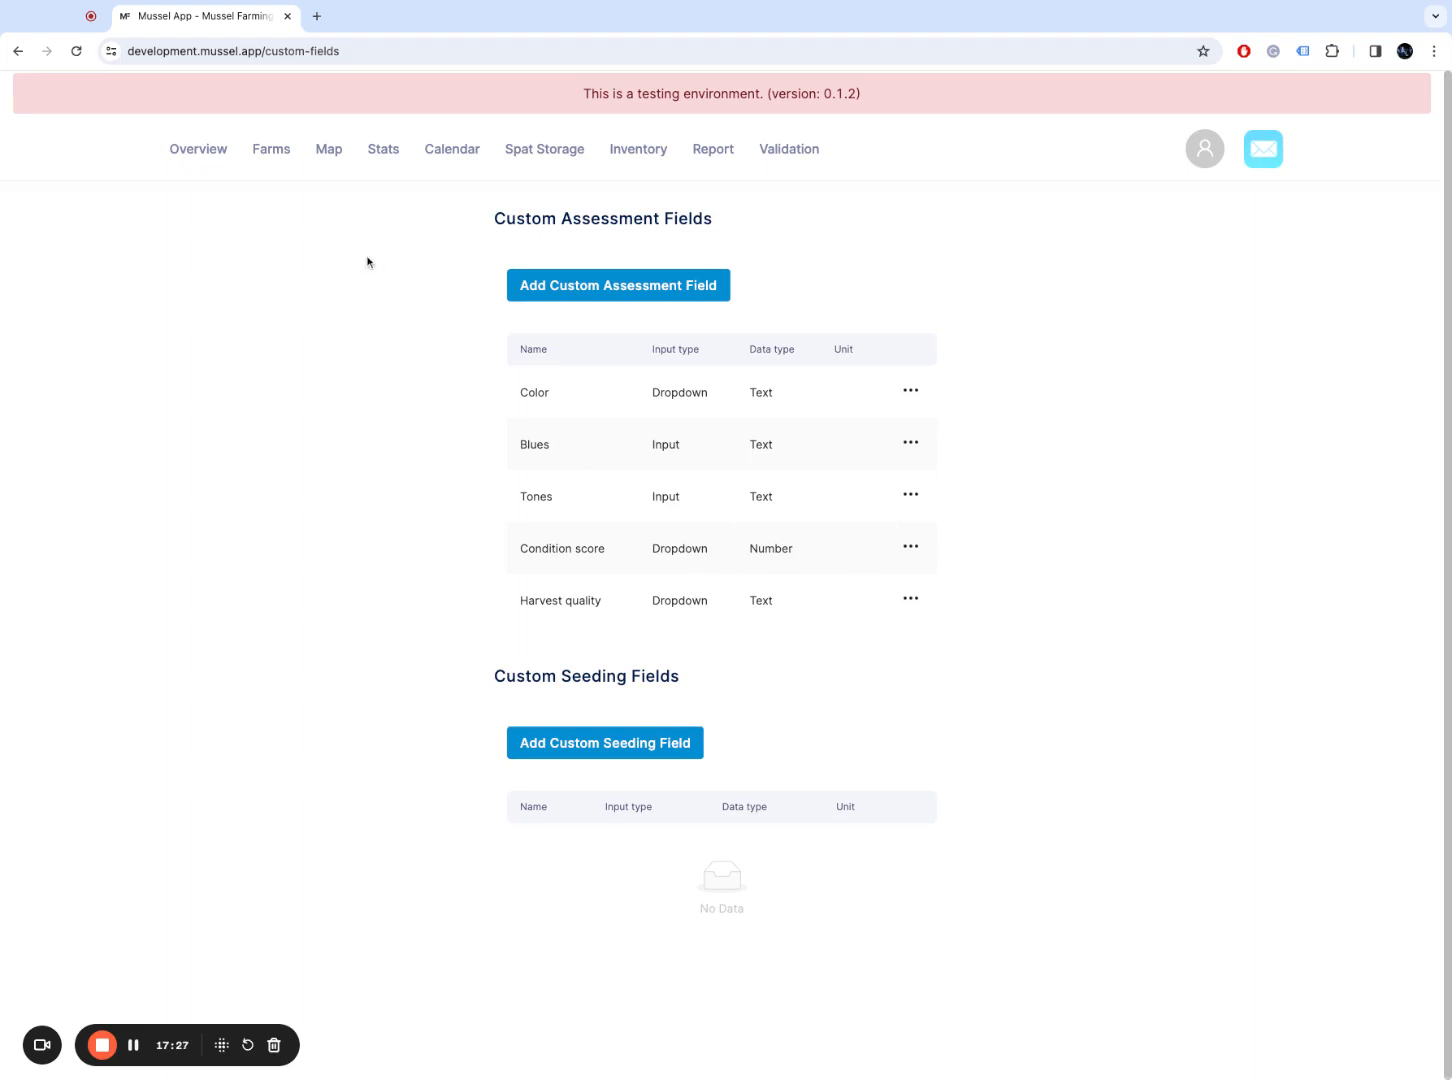
Step: Start a new assessment for line 1A of Test Farm
{"action": "left_click", "coordinate": [272, 152]}
{"action": "left_click", "coordinate": [323, 587]}
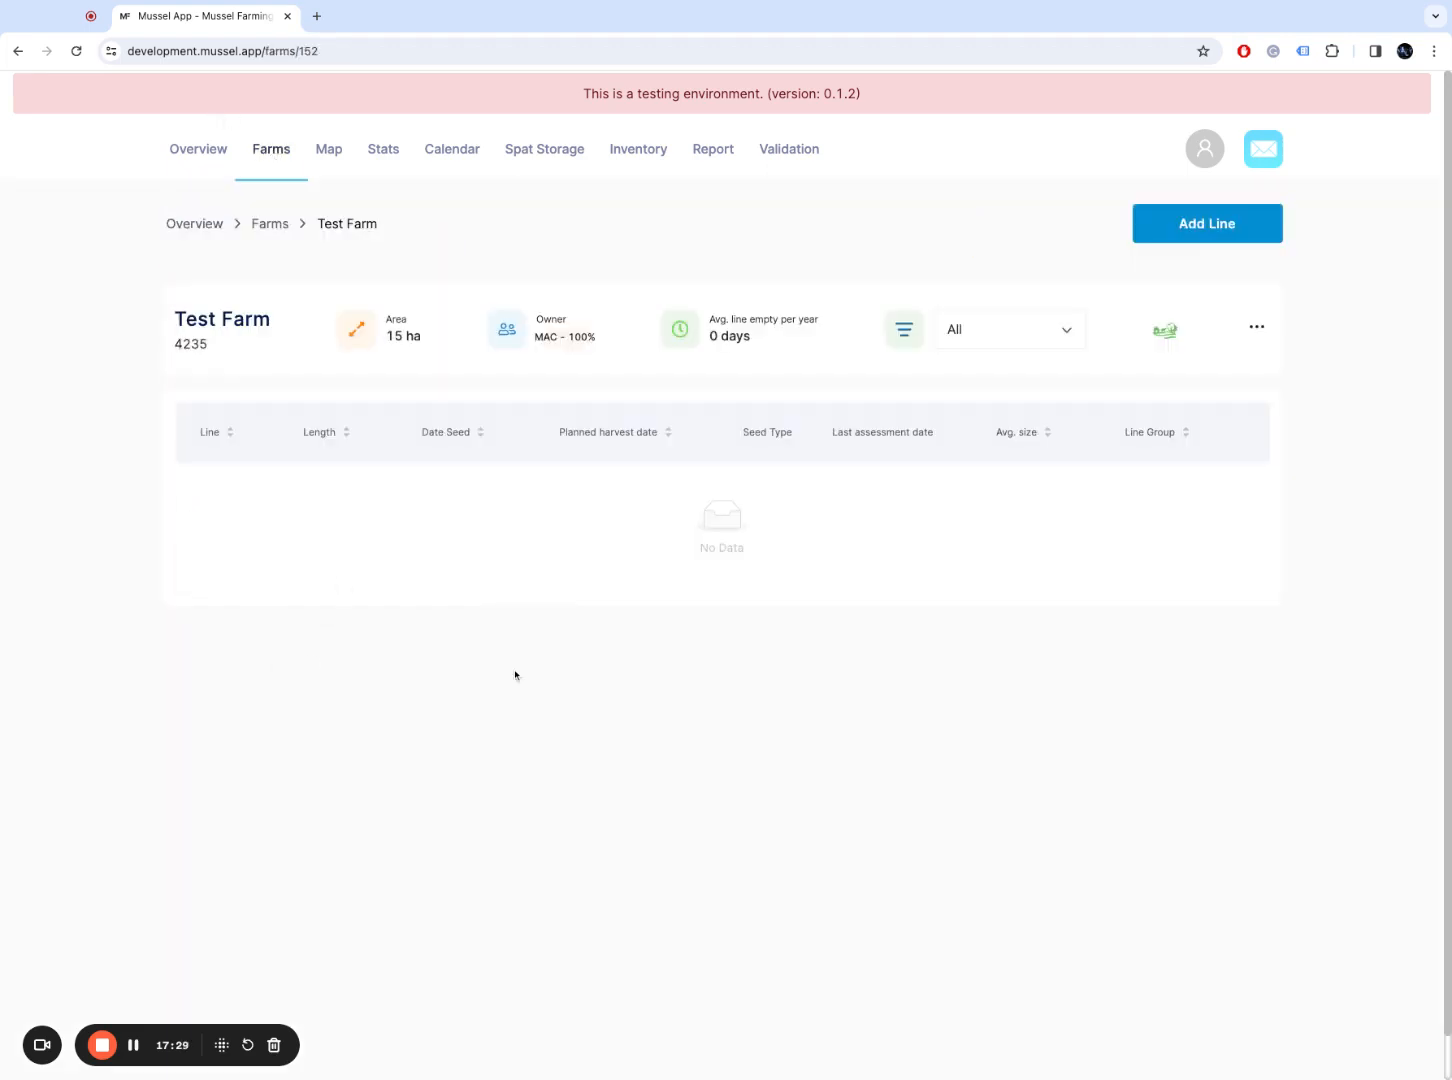
{"action": "left_click", "coordinate": [441, 517]}
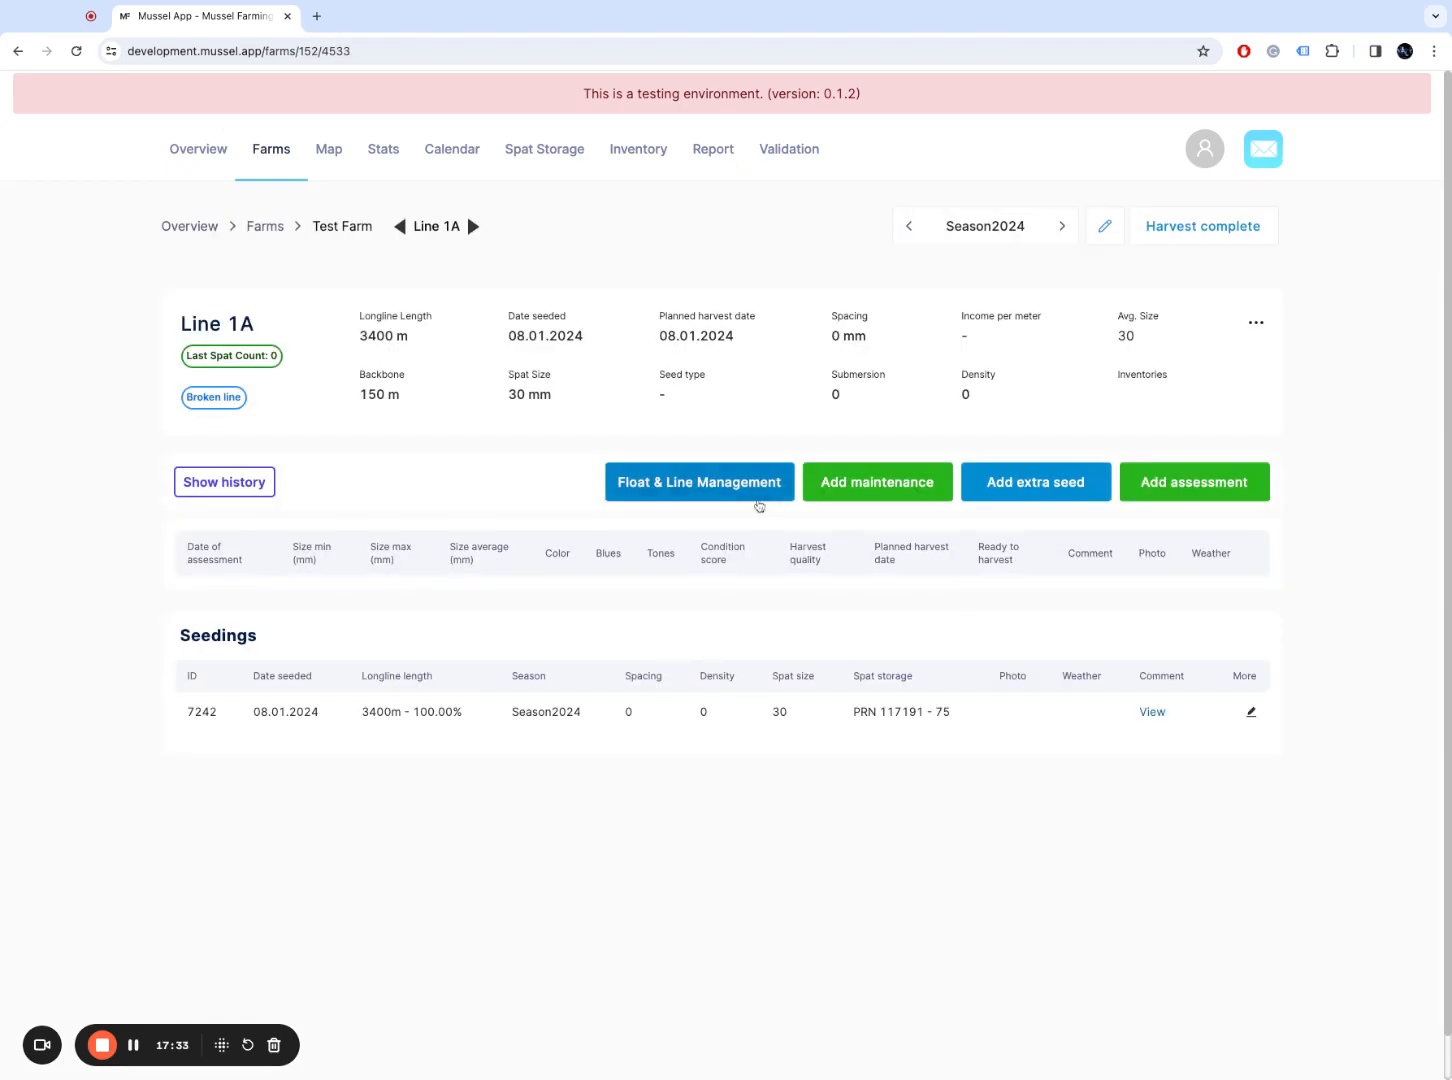
{"action": "left_click", "coordinate": [1219, 497]}
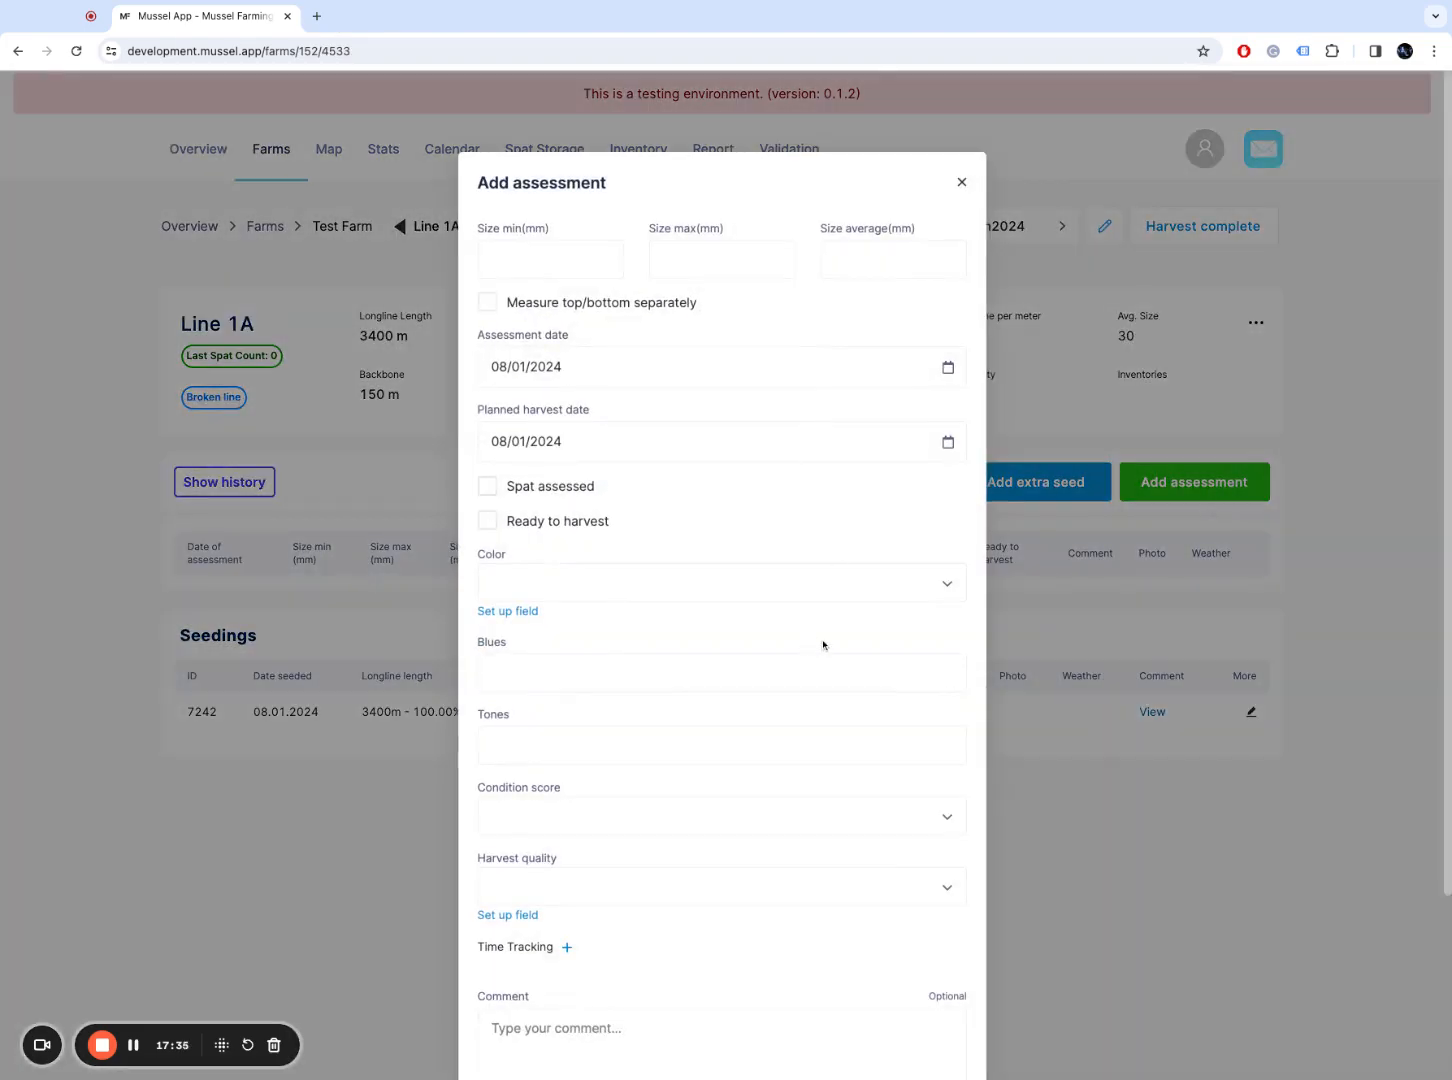
Step: Check the Condition score ratings, then discard the unsaved Line 1A assessment
{"action": "left_click", "coordinate": [772, 815]}
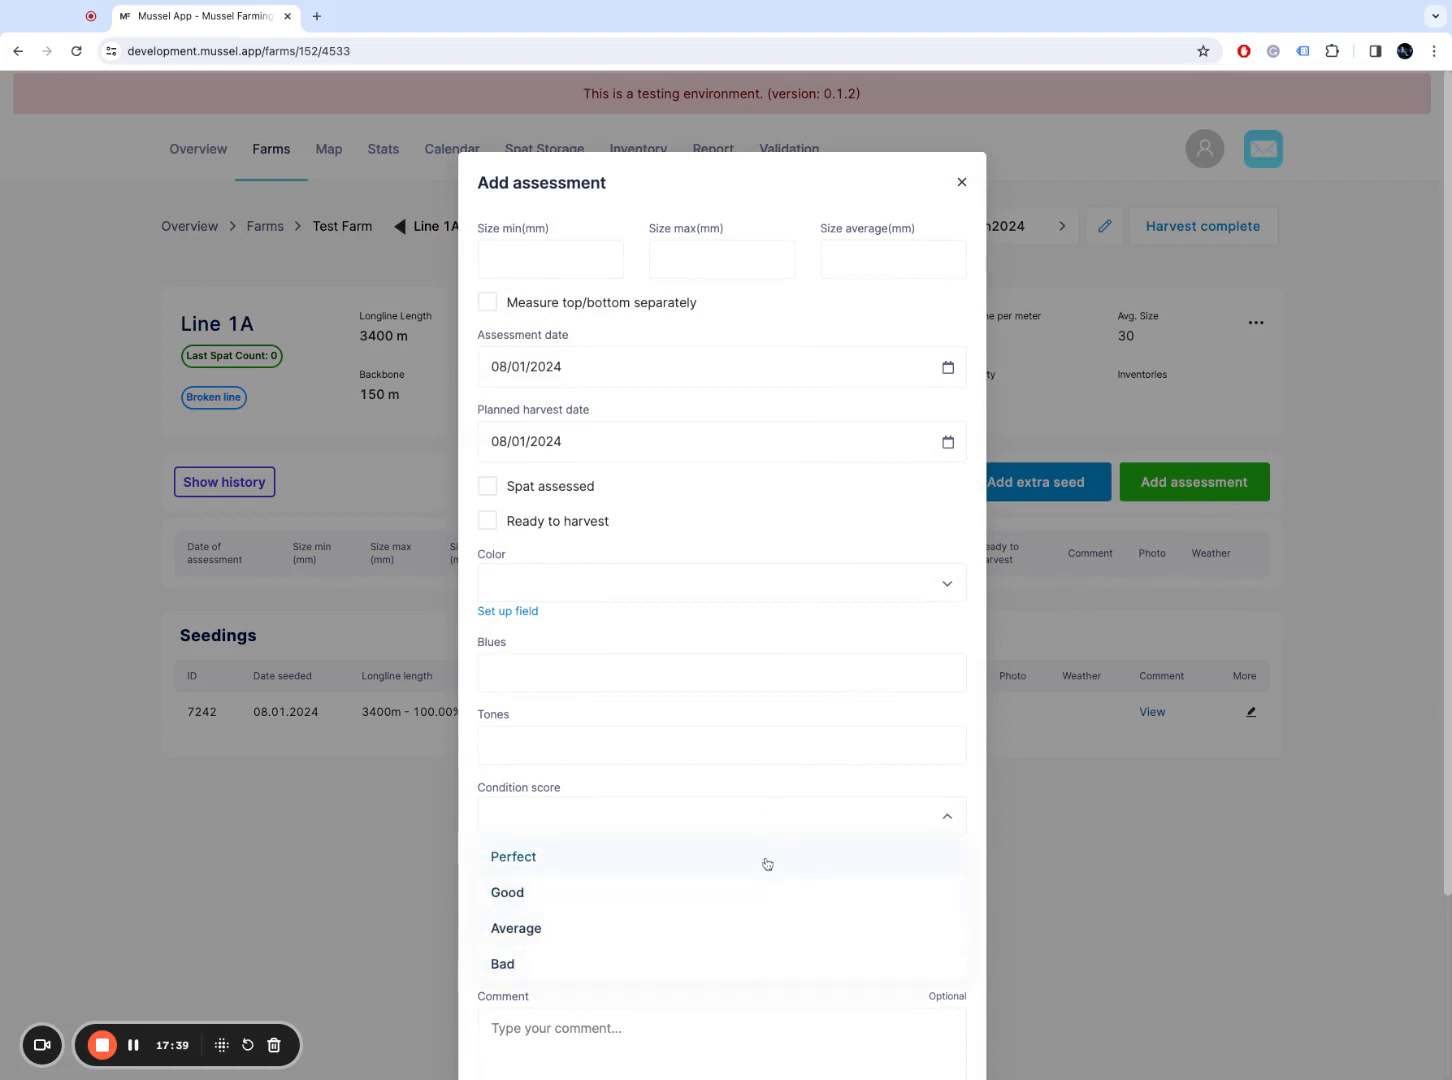
{"action": "left_click", "coordinate": [975, 795]}
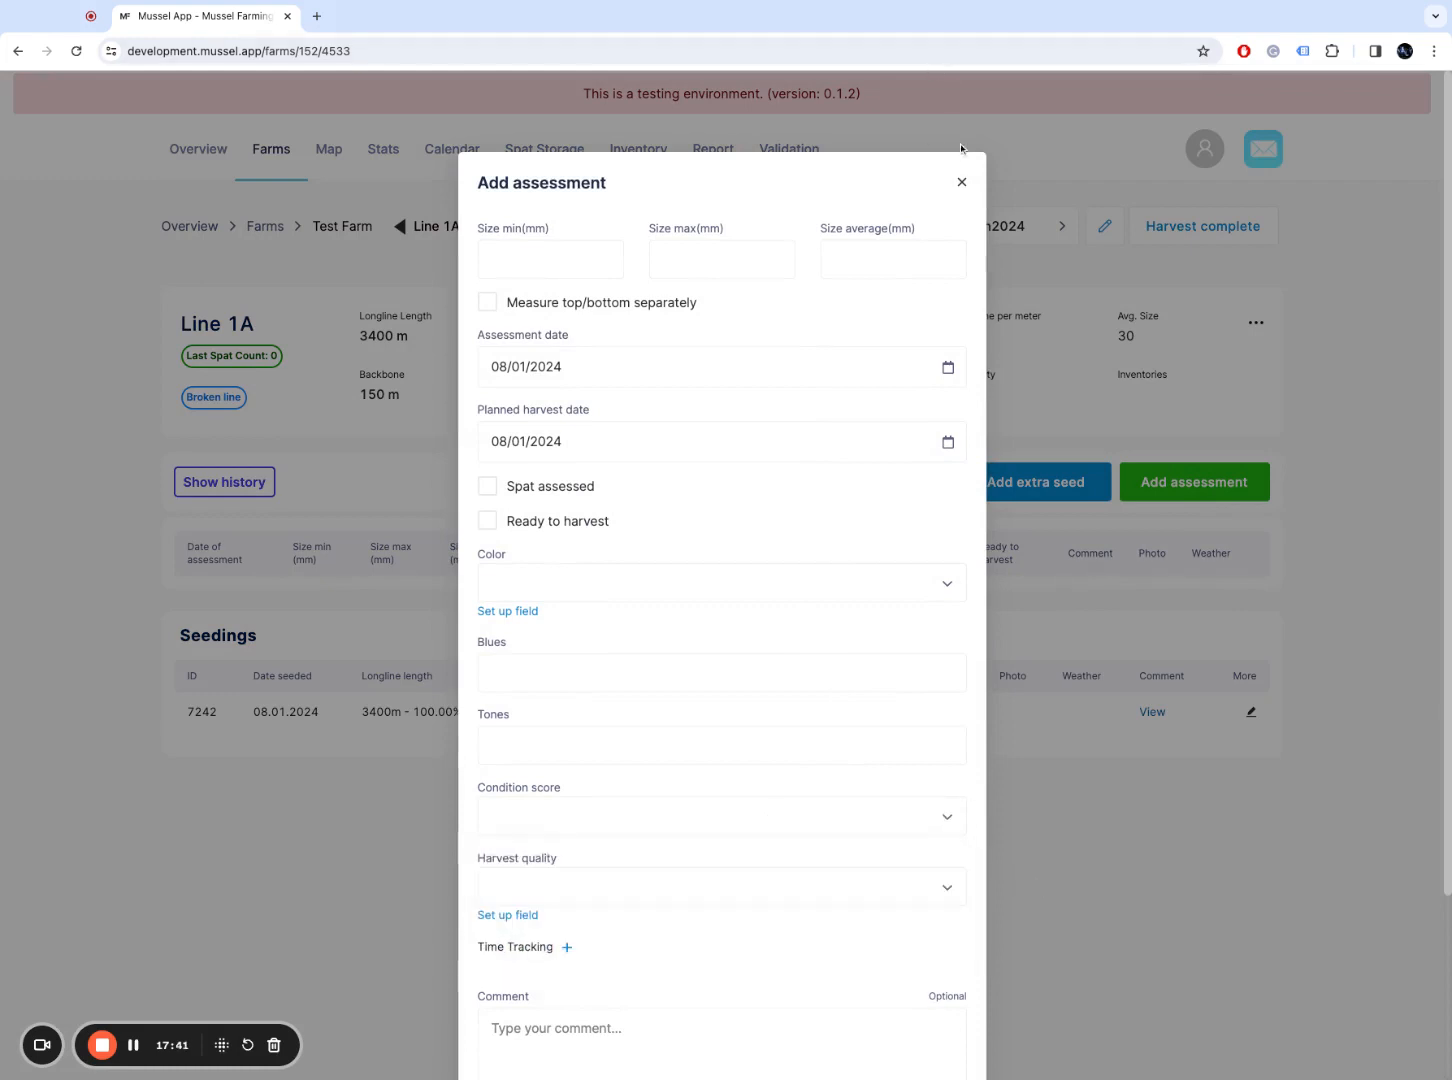
{"action": "left_click", "coordinate": [961, 182]}
{"action": "left_click", "coordinate": [1203, 160]}
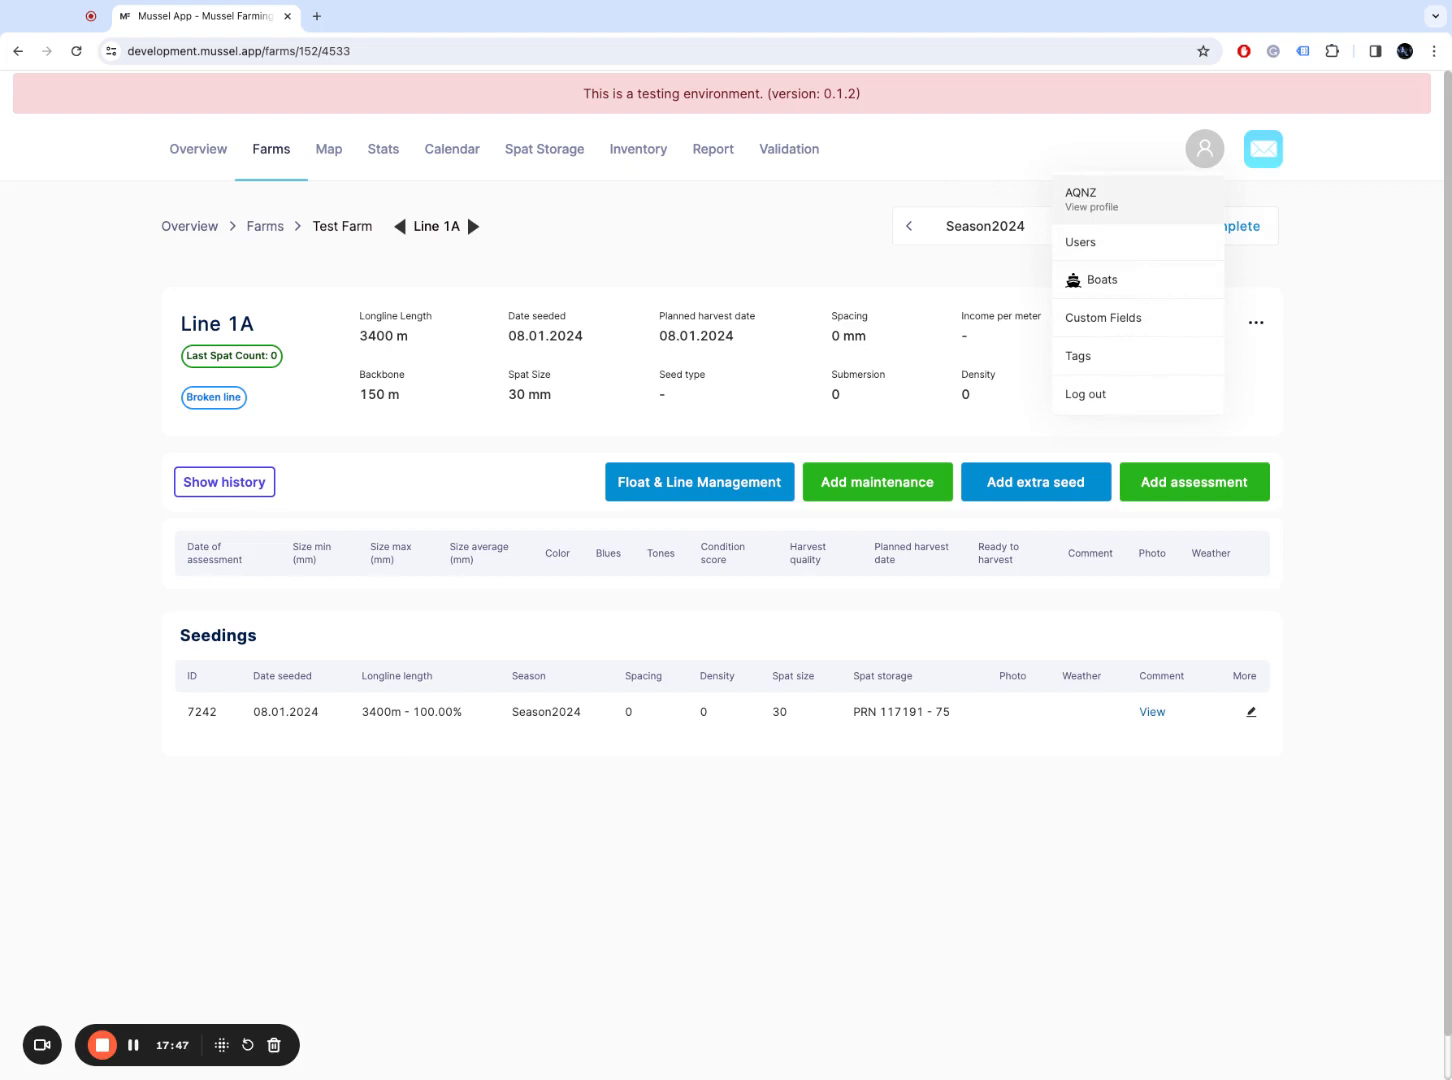
Step: Open the account Profile page, leaving the Company Name unchanged
{"action": "left_click", "coordinate": [1152, 205]}
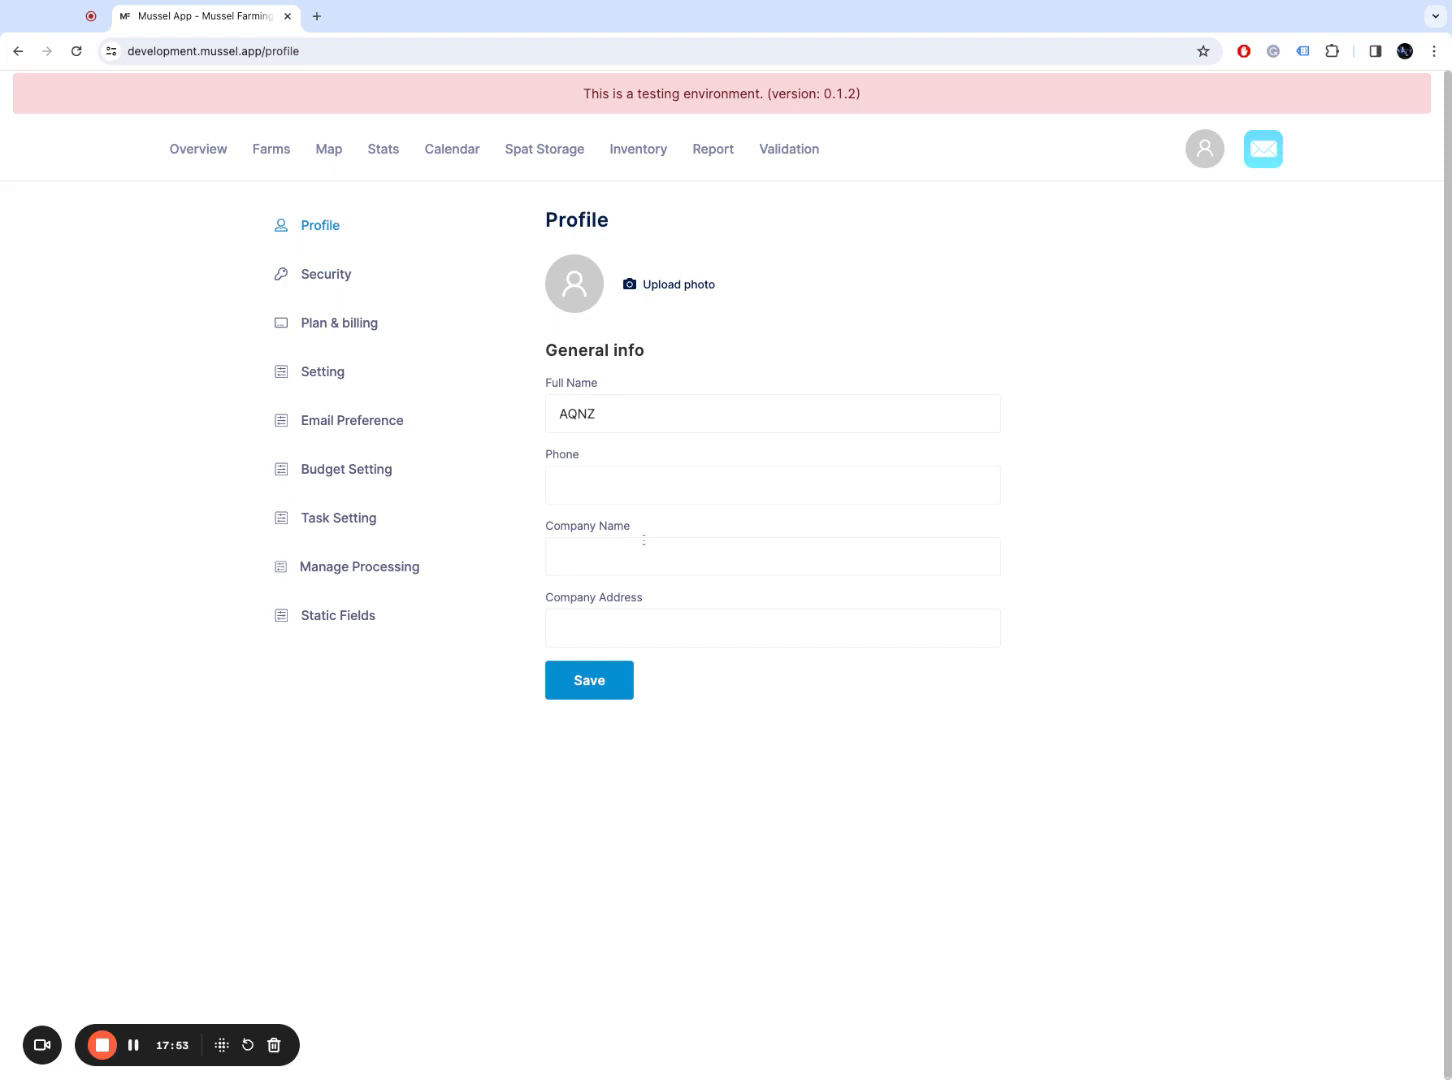
{"action": "left_click", "coordinate": [658, 565]}
{"action": "left_click", "coordinate": [515, 588]}
Step: Open the Setting page and review the Harvest Type List, including the Other harvest type
{"action": "left_click", "coordinate": [328, 381]}
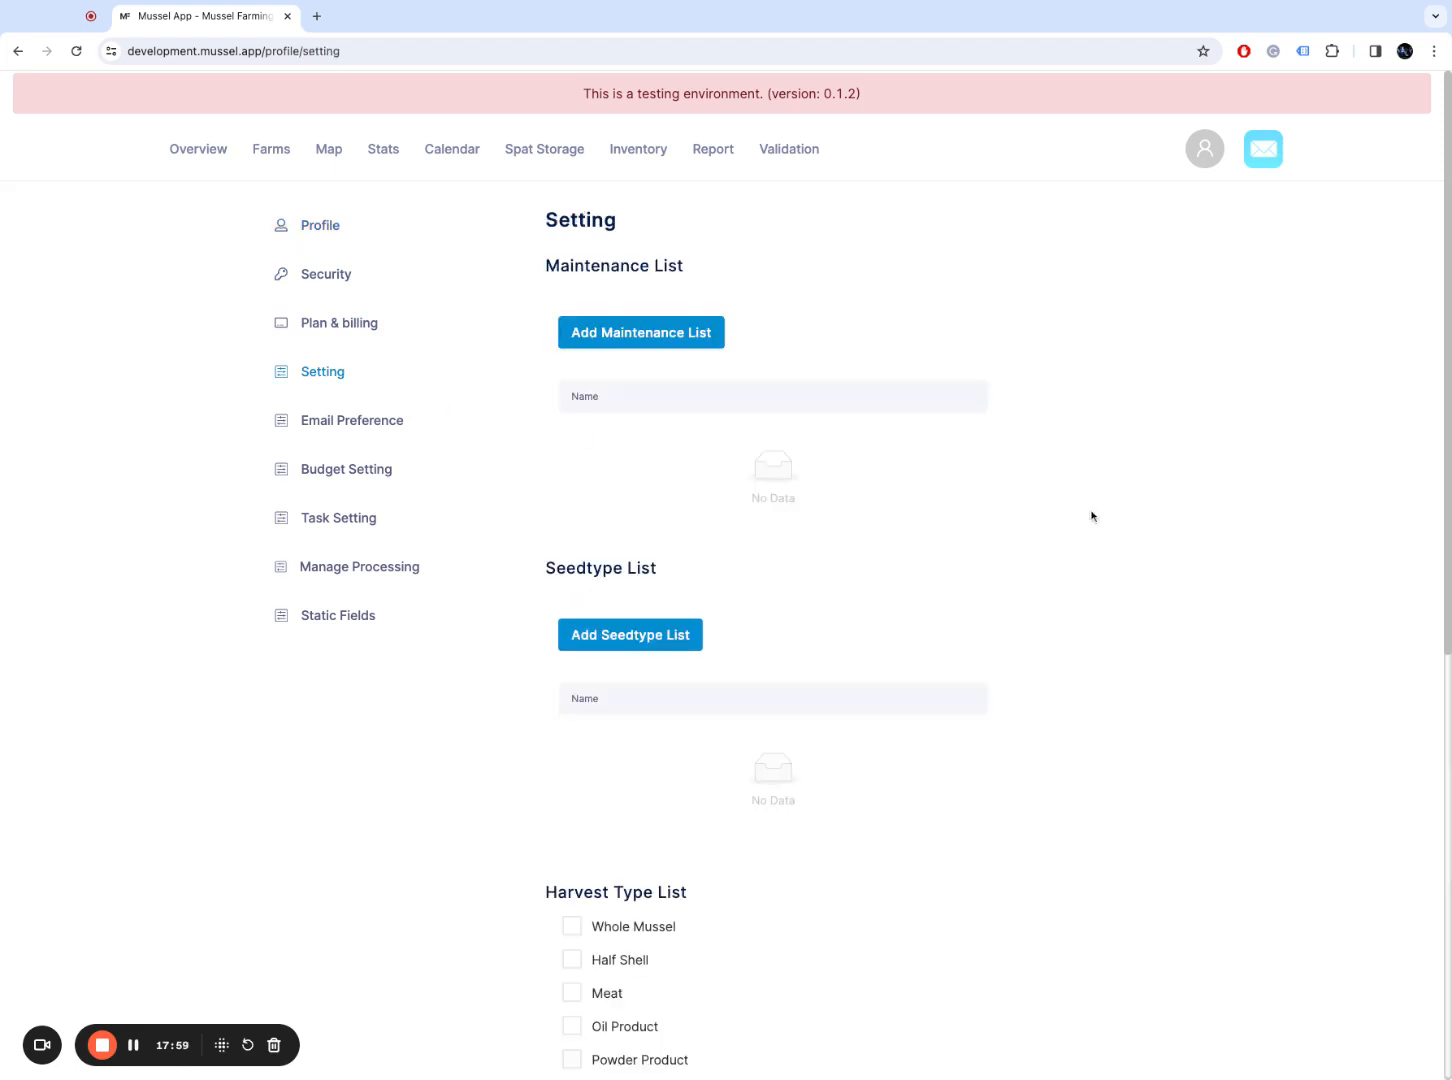
{"action": "scroll", "coordinate": [1446, 297], "scroll_direction": "down", "scroll_amount": 3}
{"action": "scroll", "coordinate": [1446, 297], "scroll_direction": "down", "scroll_amount": 4}
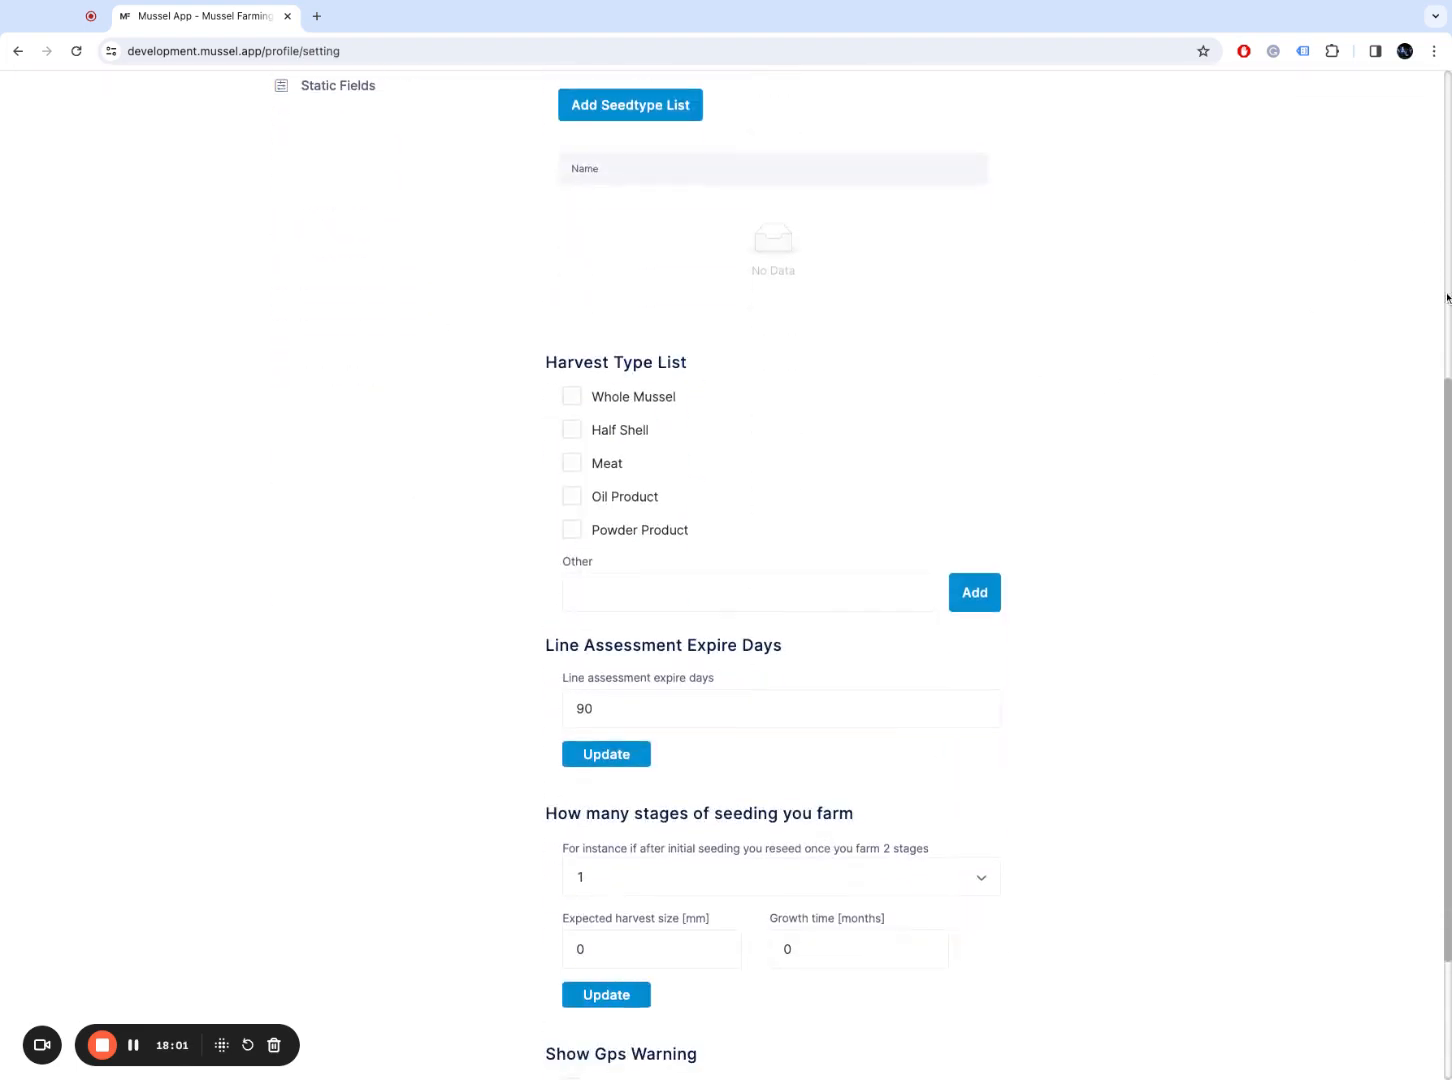
{"action": "scroll", "coordinate": [1446, 297], "scroll_direction": "up", "scroll_amount": 5}
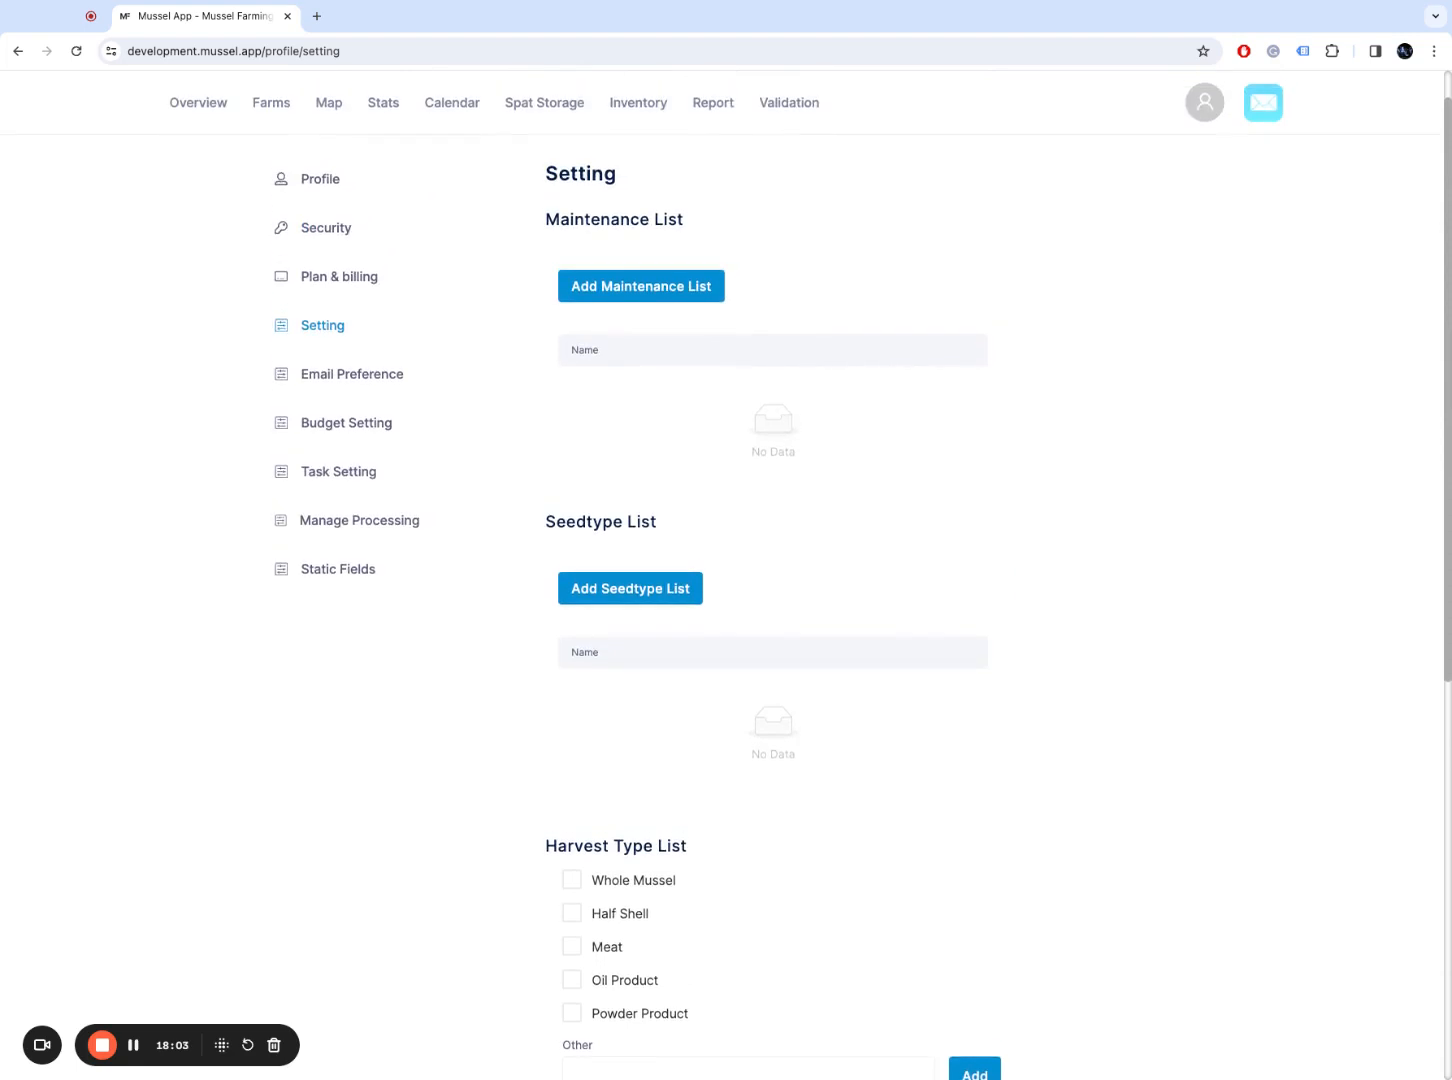
{"action": "scroll", "coordinate": [800, 575], "scroll_direction": "down", "scroll_amount": 5}
{"action": "scroll", "coordinate": [1368, 671], "scroll_direction": "down", "scroll_amount": 2}
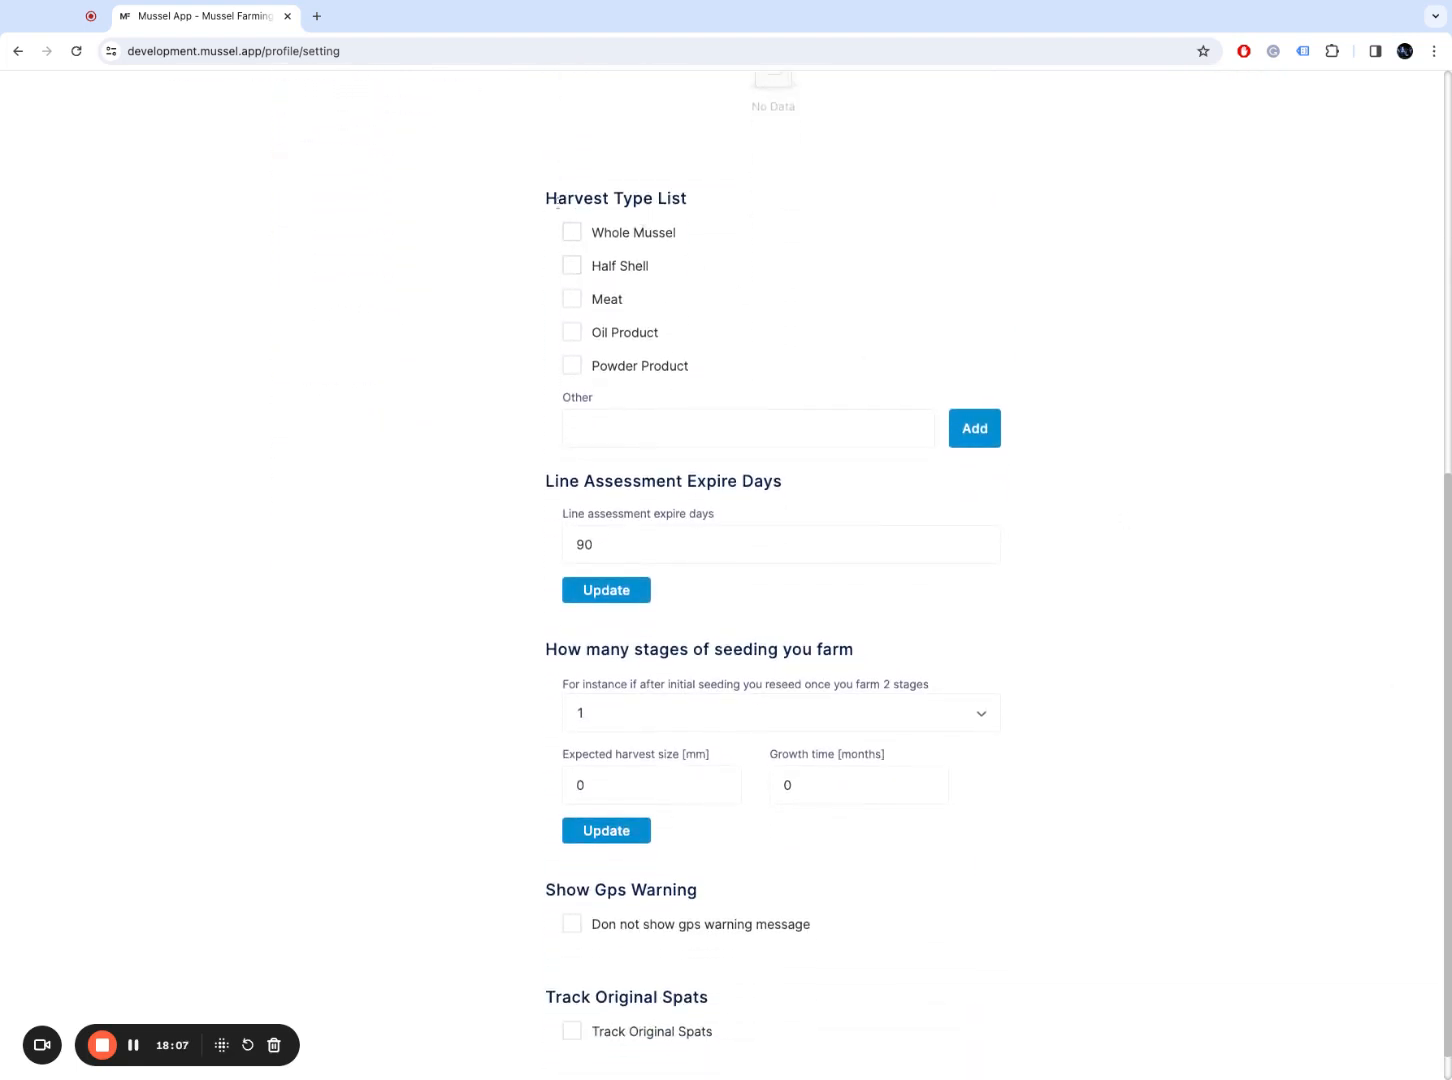
{"action": "left_click_drag", "start_coordinate": [557, 200], "coordinate": [705, 212]}
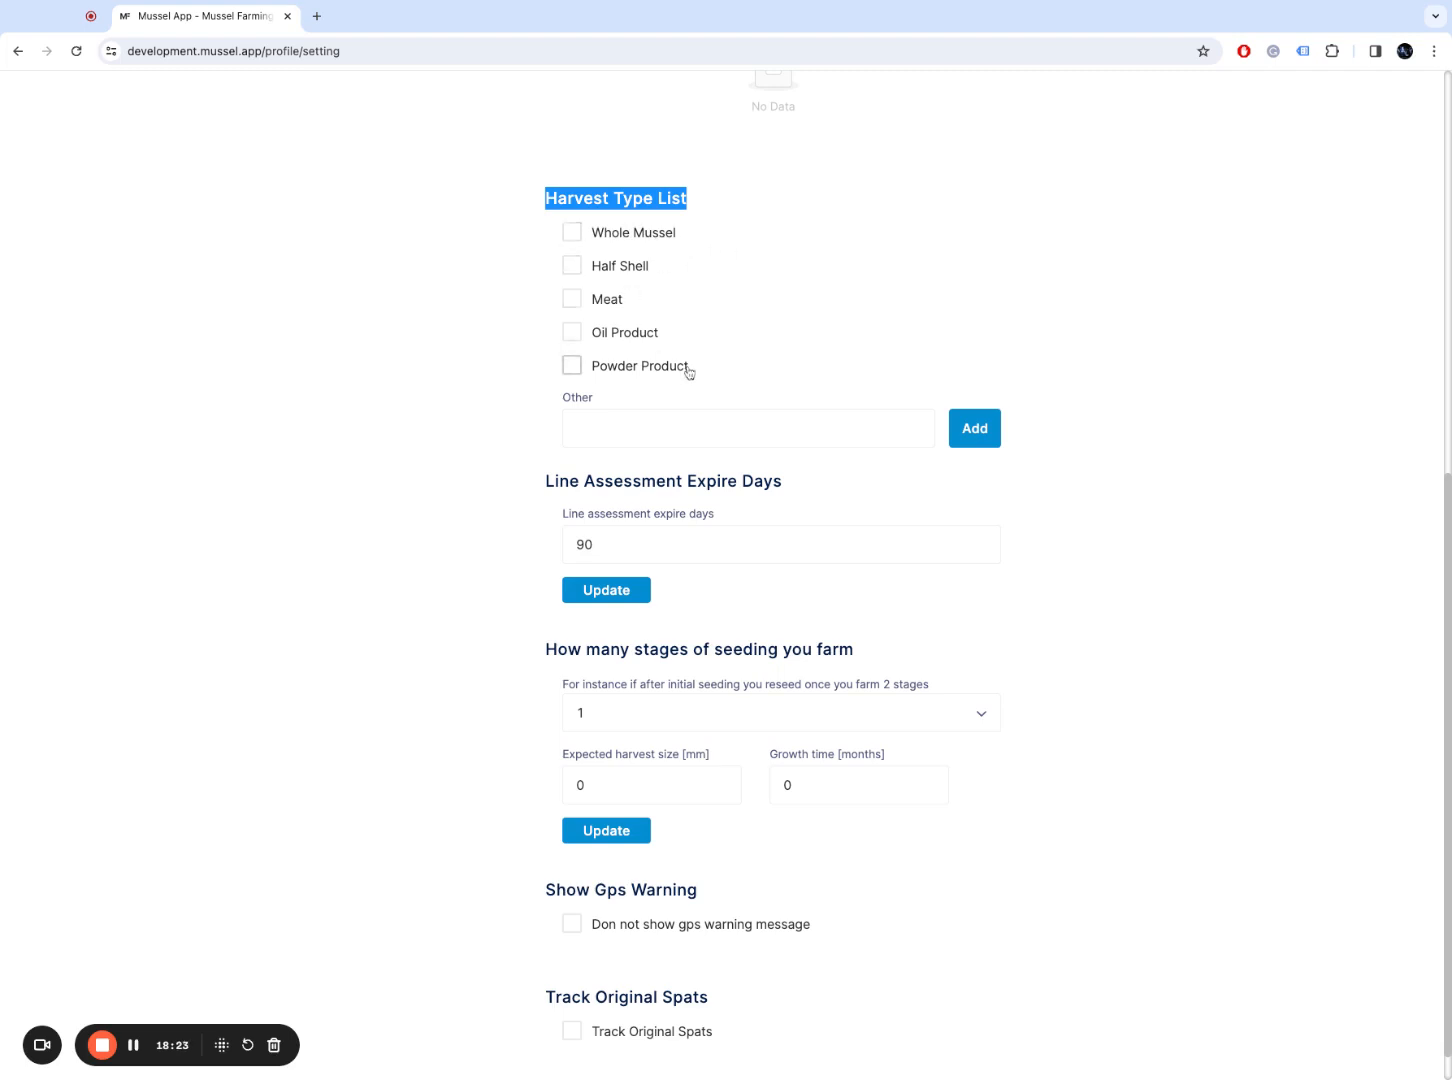
{"action": "left_click", "coordinate": [752, 431]}
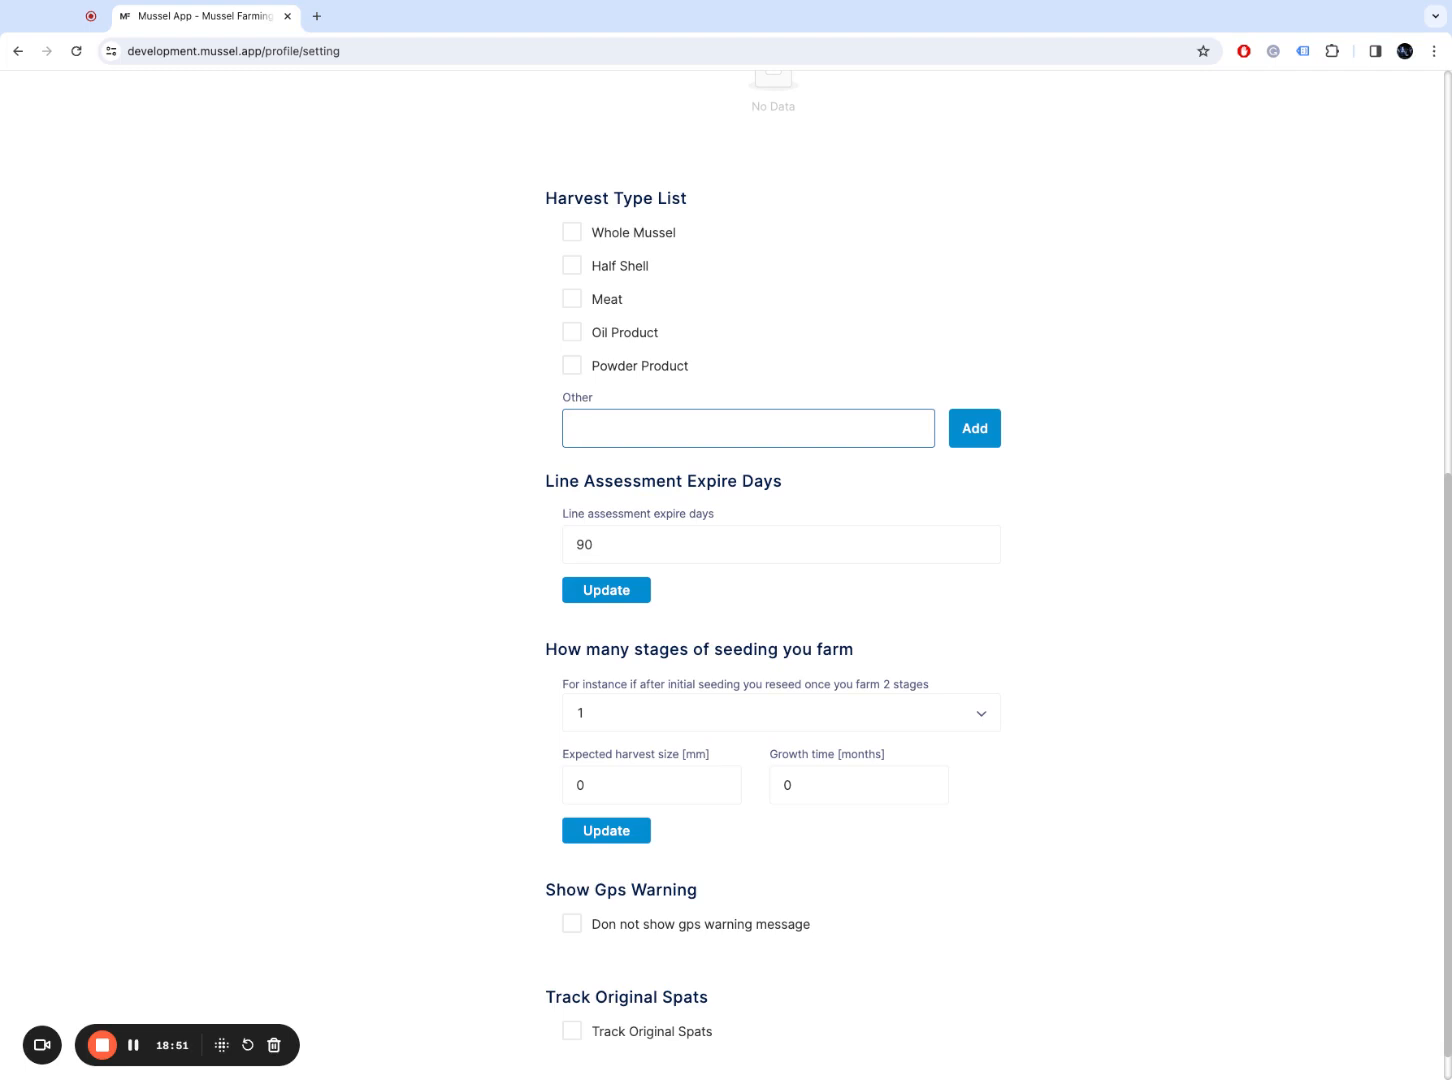
Step: Review Line Assessment Expire Days, leaving it at 90
{"action": "scroll", "coordinate": [1447, 497], "scroll_direction": "down", "scroll_amount": 1}
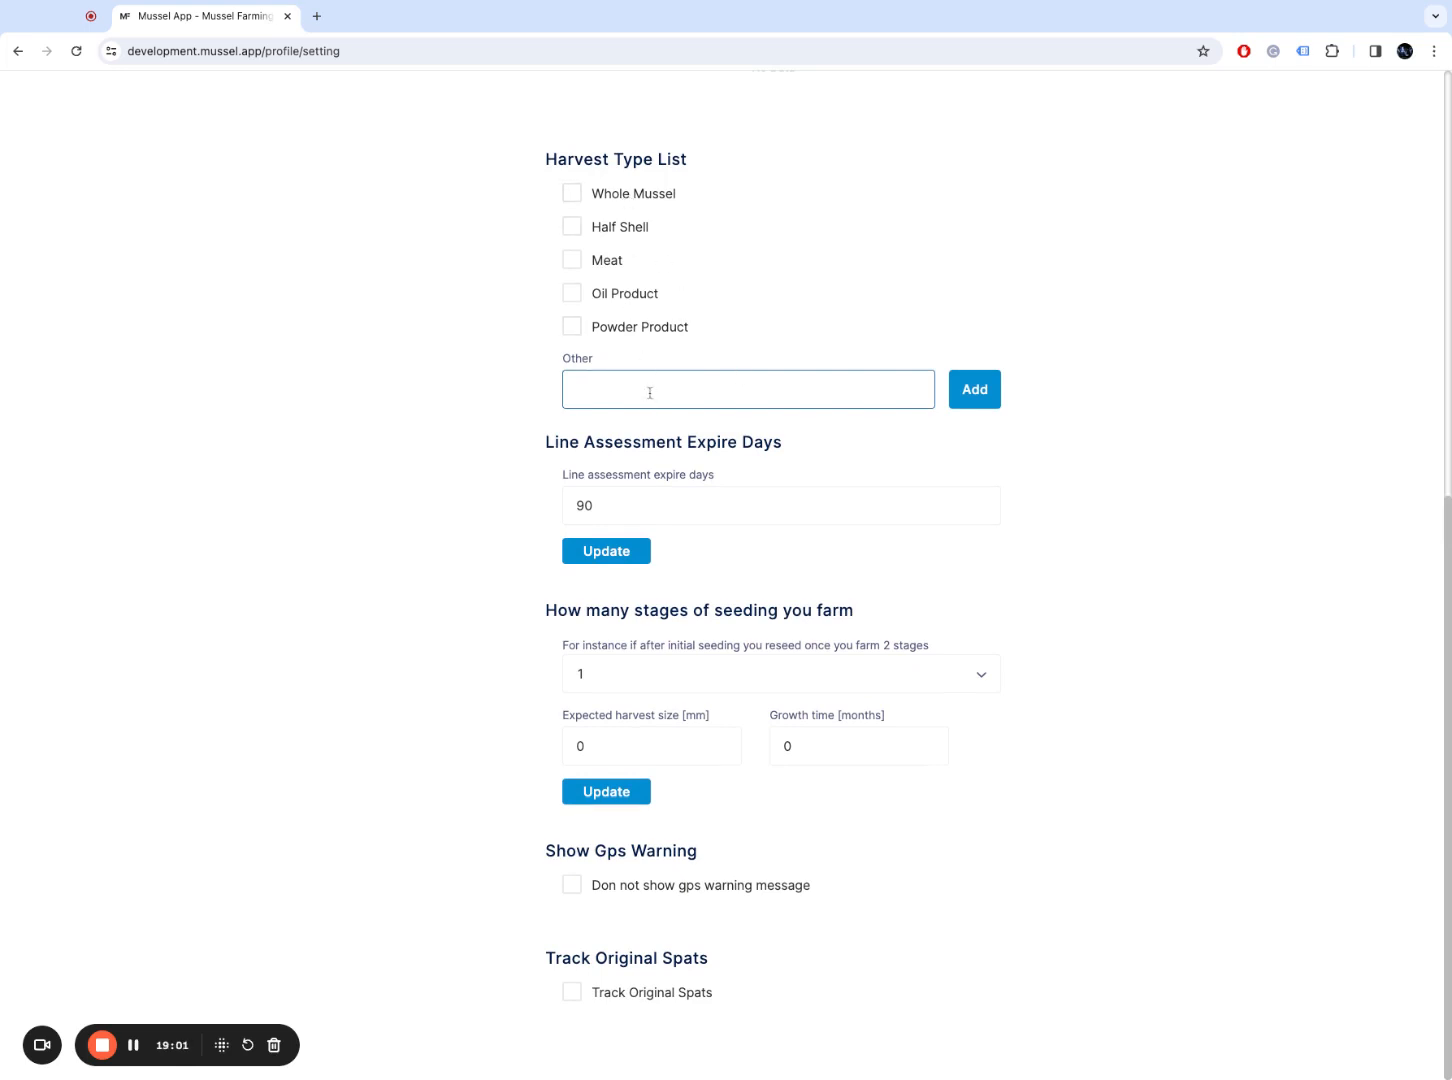
{"action": "double_click", "coordinate": [569, 442]}
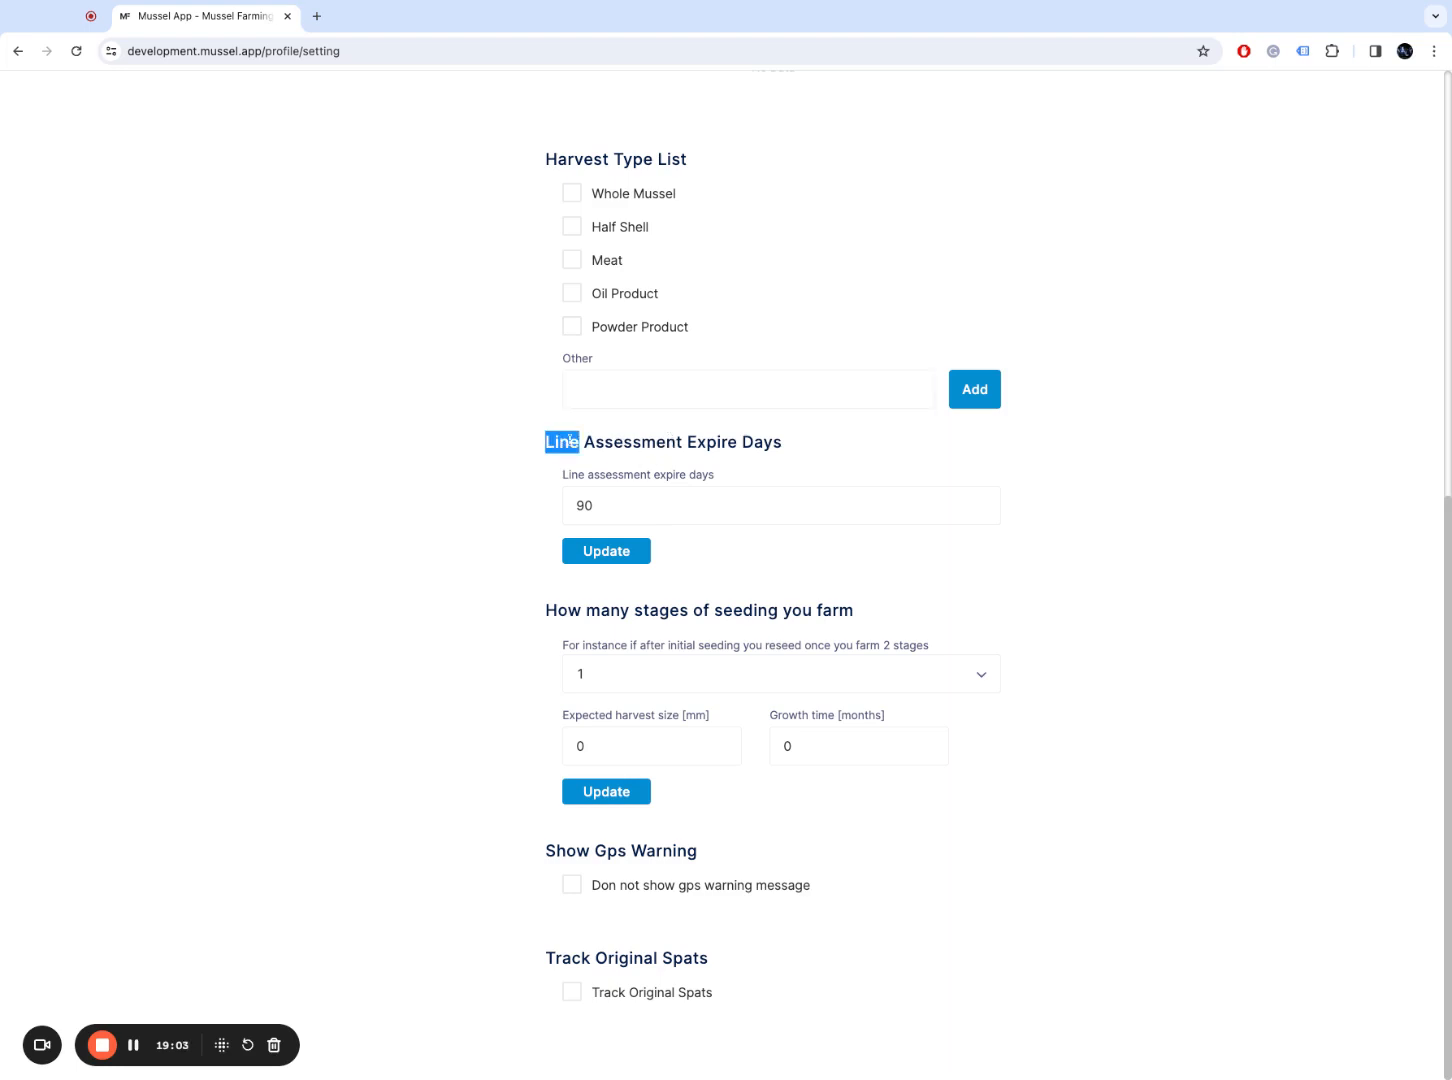
{"action": "left_click", "coordinate": [684, 497]}
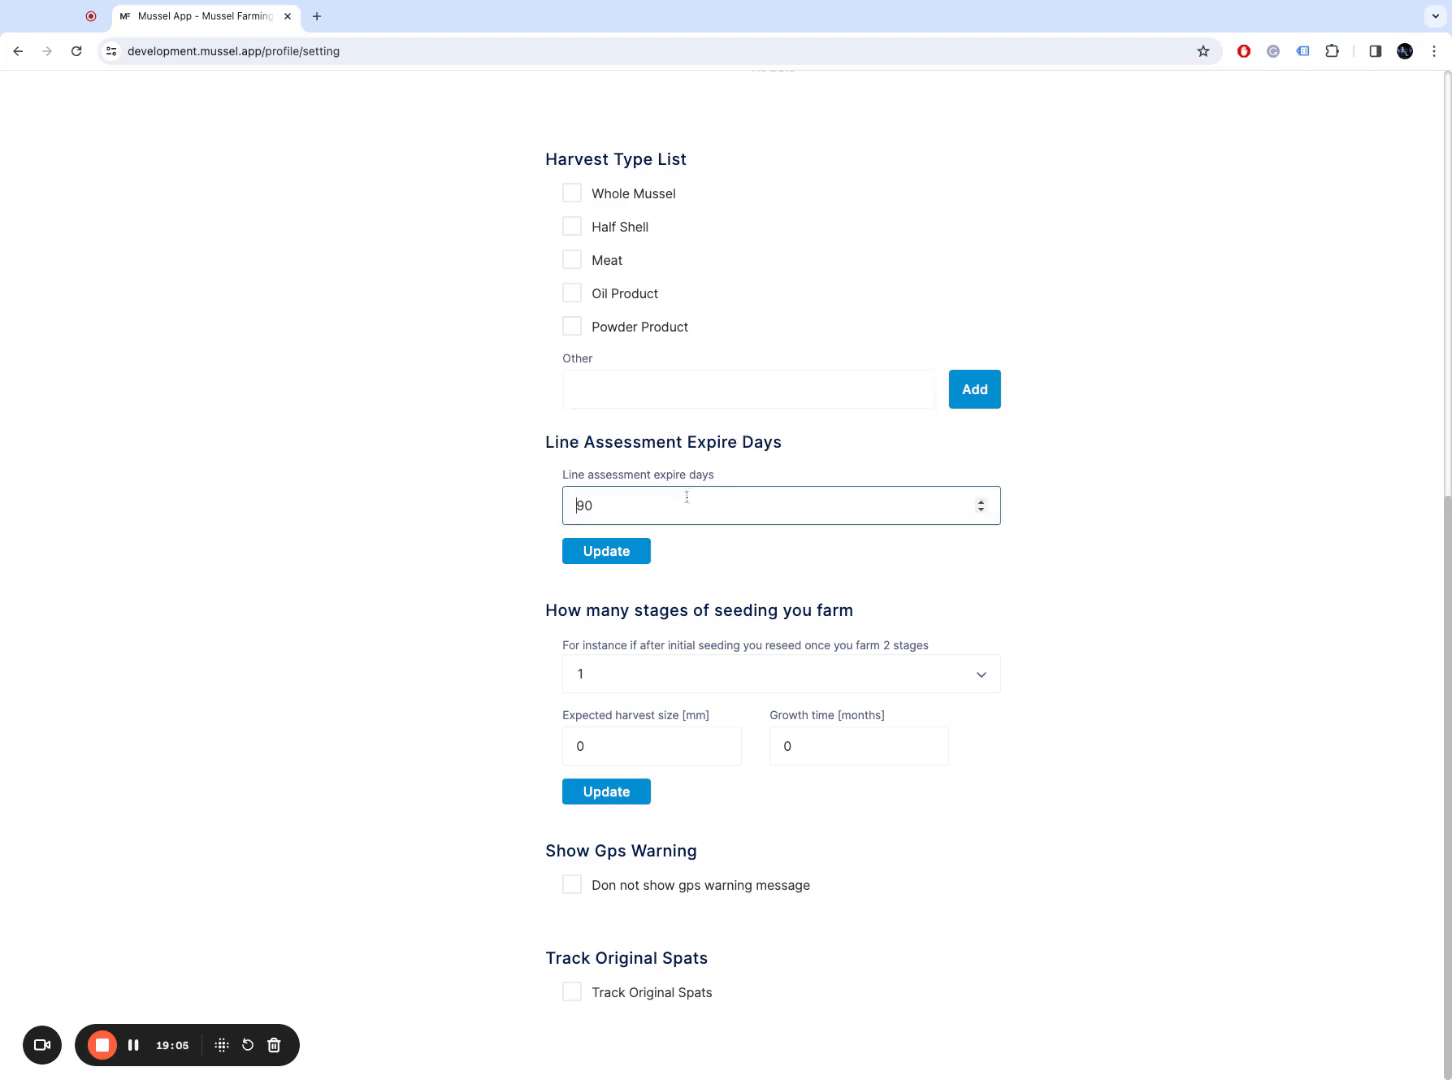
{"action": "key", "text": "Home"}
{"action": "left_click", "coordinate": [1218, 625]}
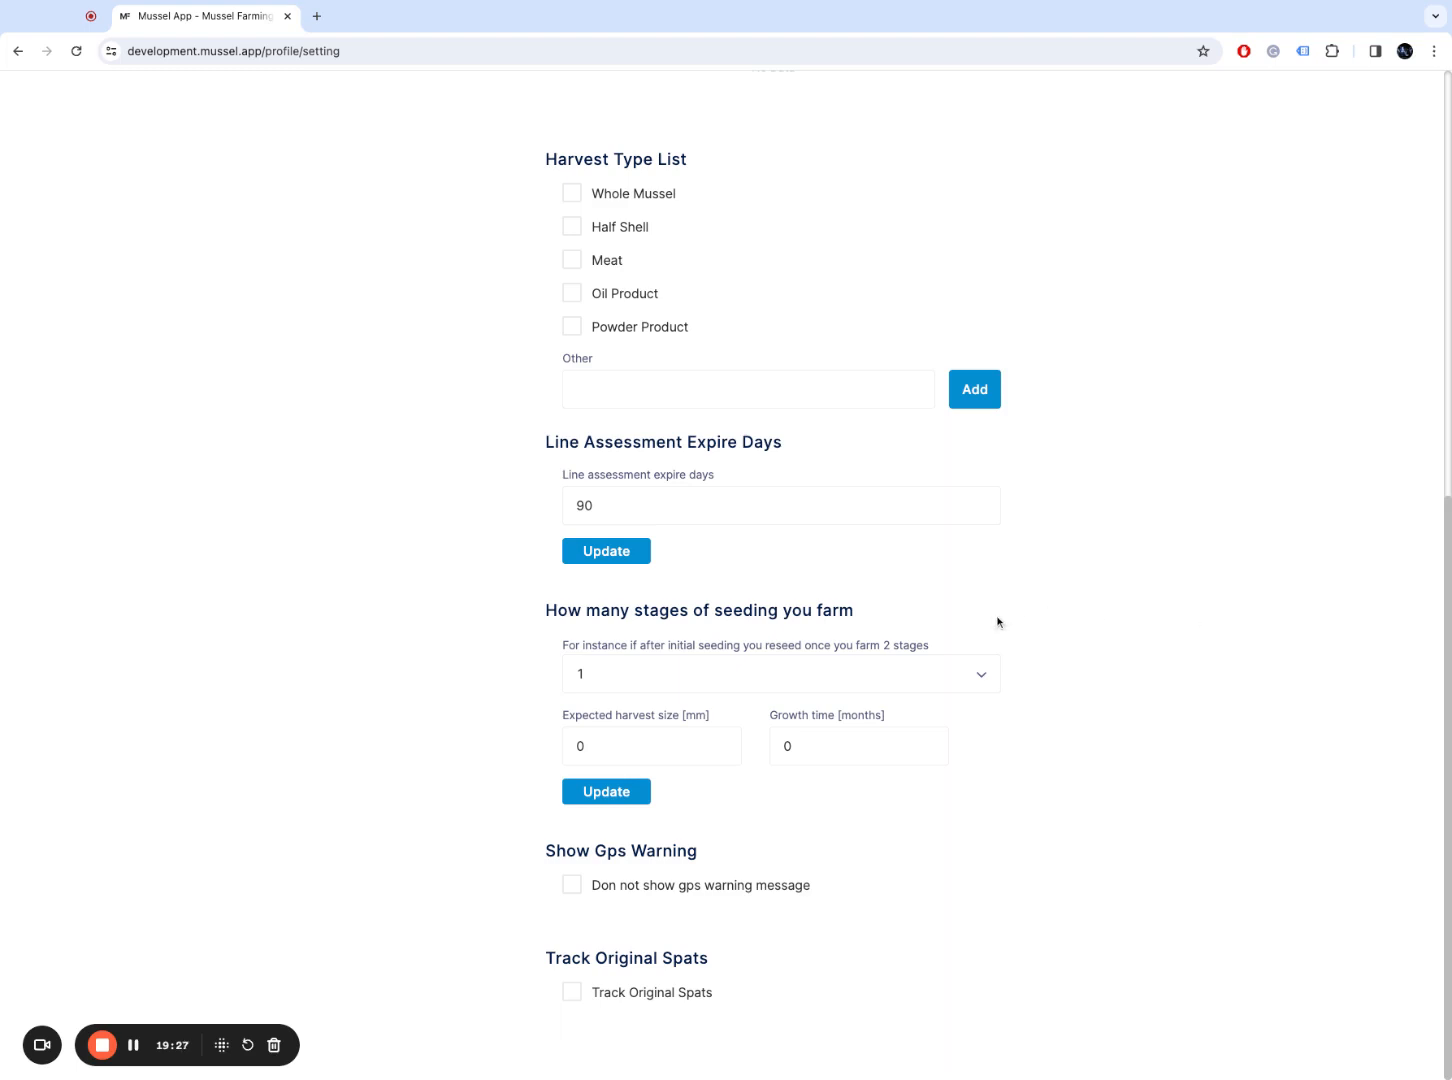
Step: Set the number of seeding stages to 2
{"action": "left_click", "coordinate": [952, 673]}
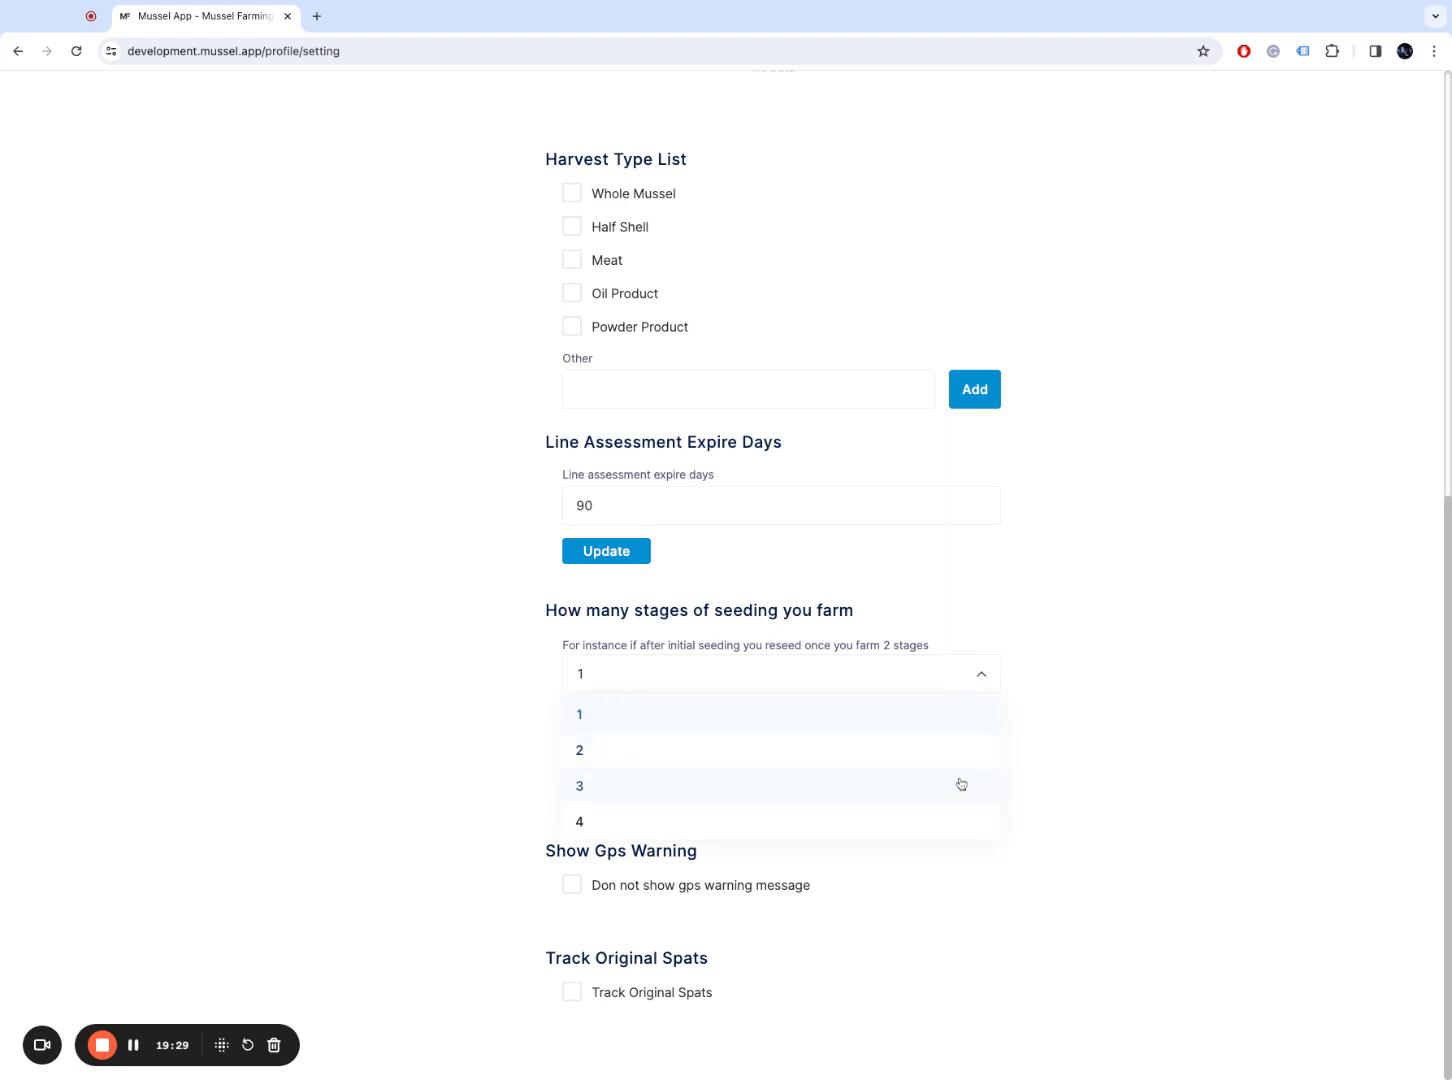
{"action": "left_click", "coordinate": [961, 784]}
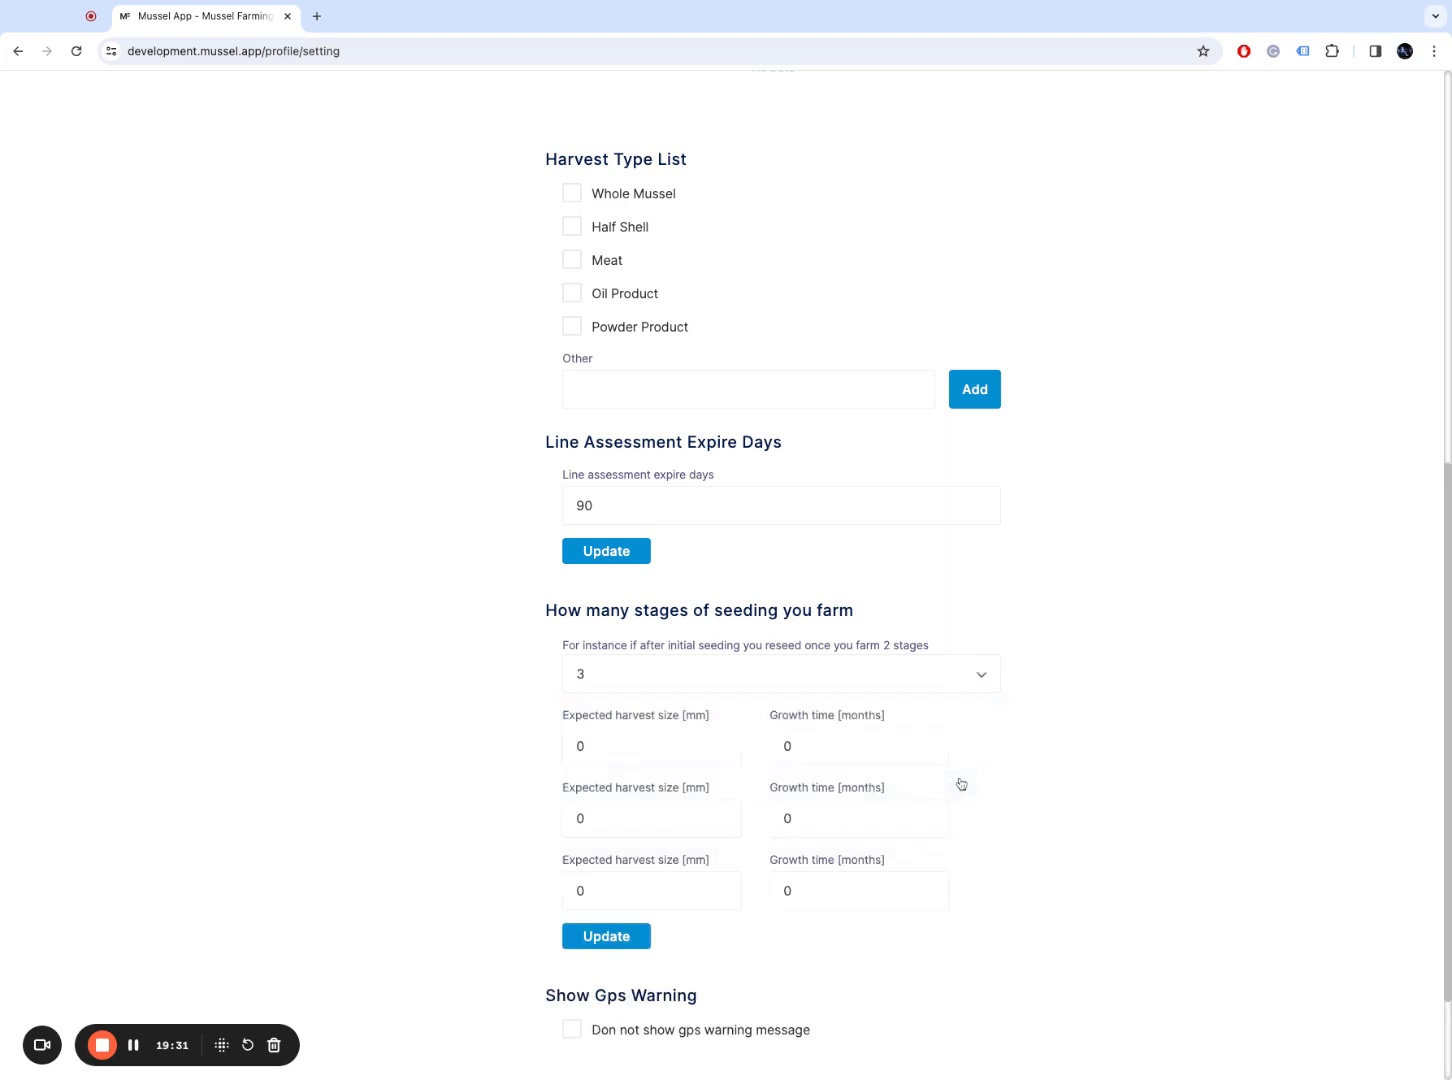
{"action": "left_click", "coordinate": [937, 692]}
{"action": "left_click", "coordinate": [937, 748]}
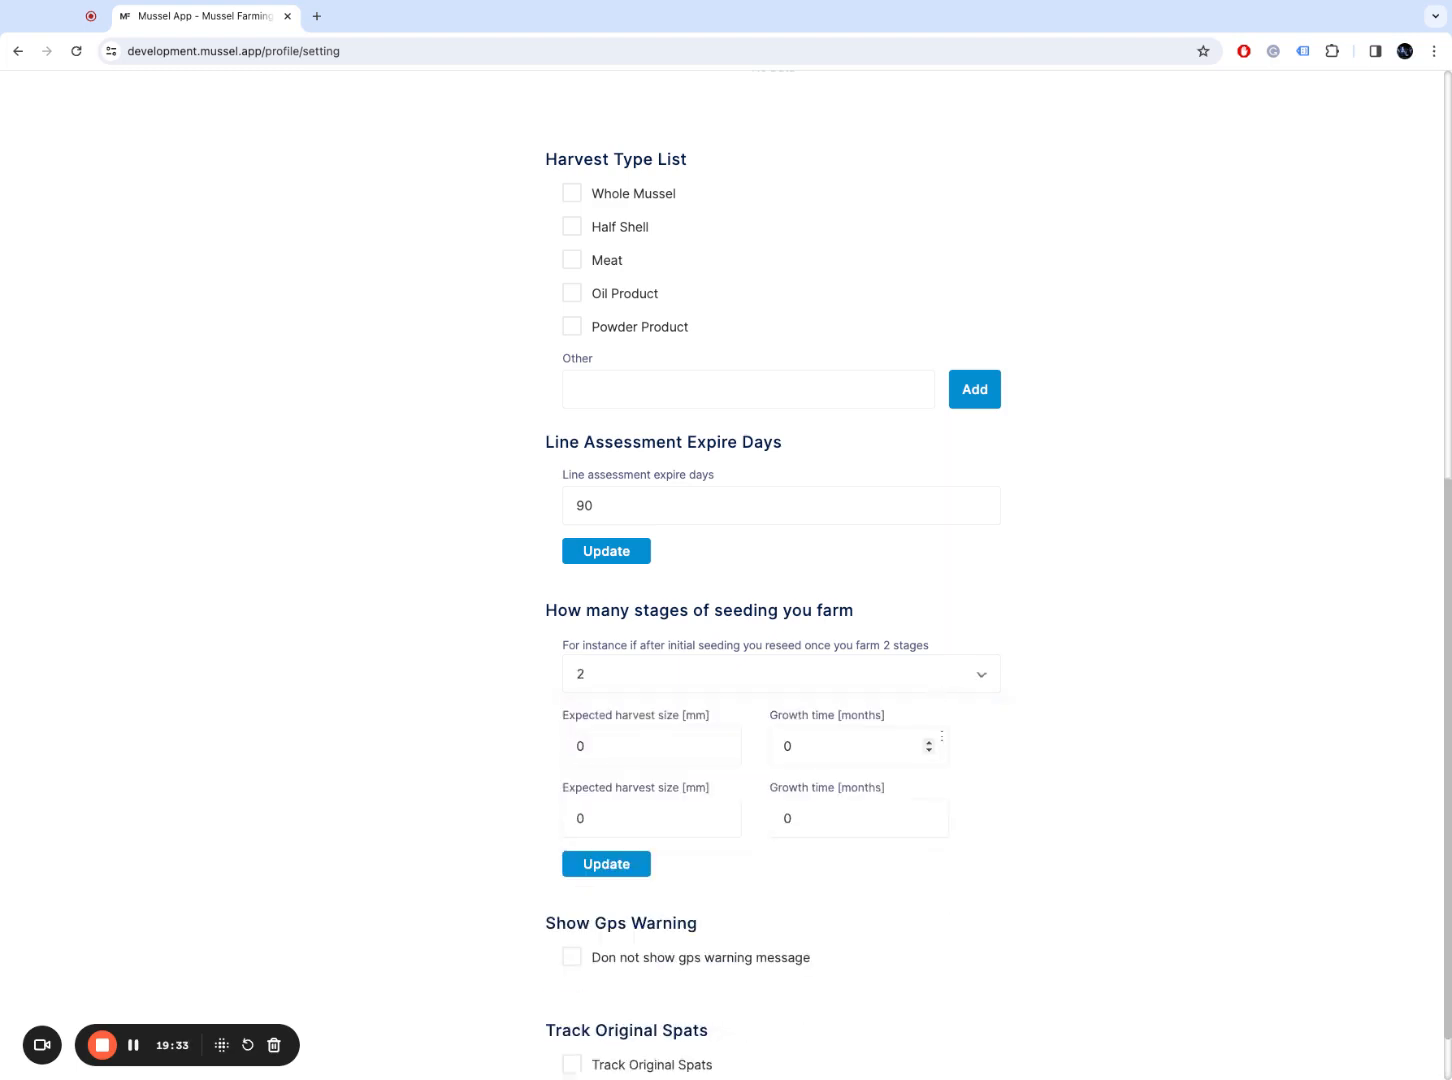
{"action": "left_click", "coordinate": [959, 676]}
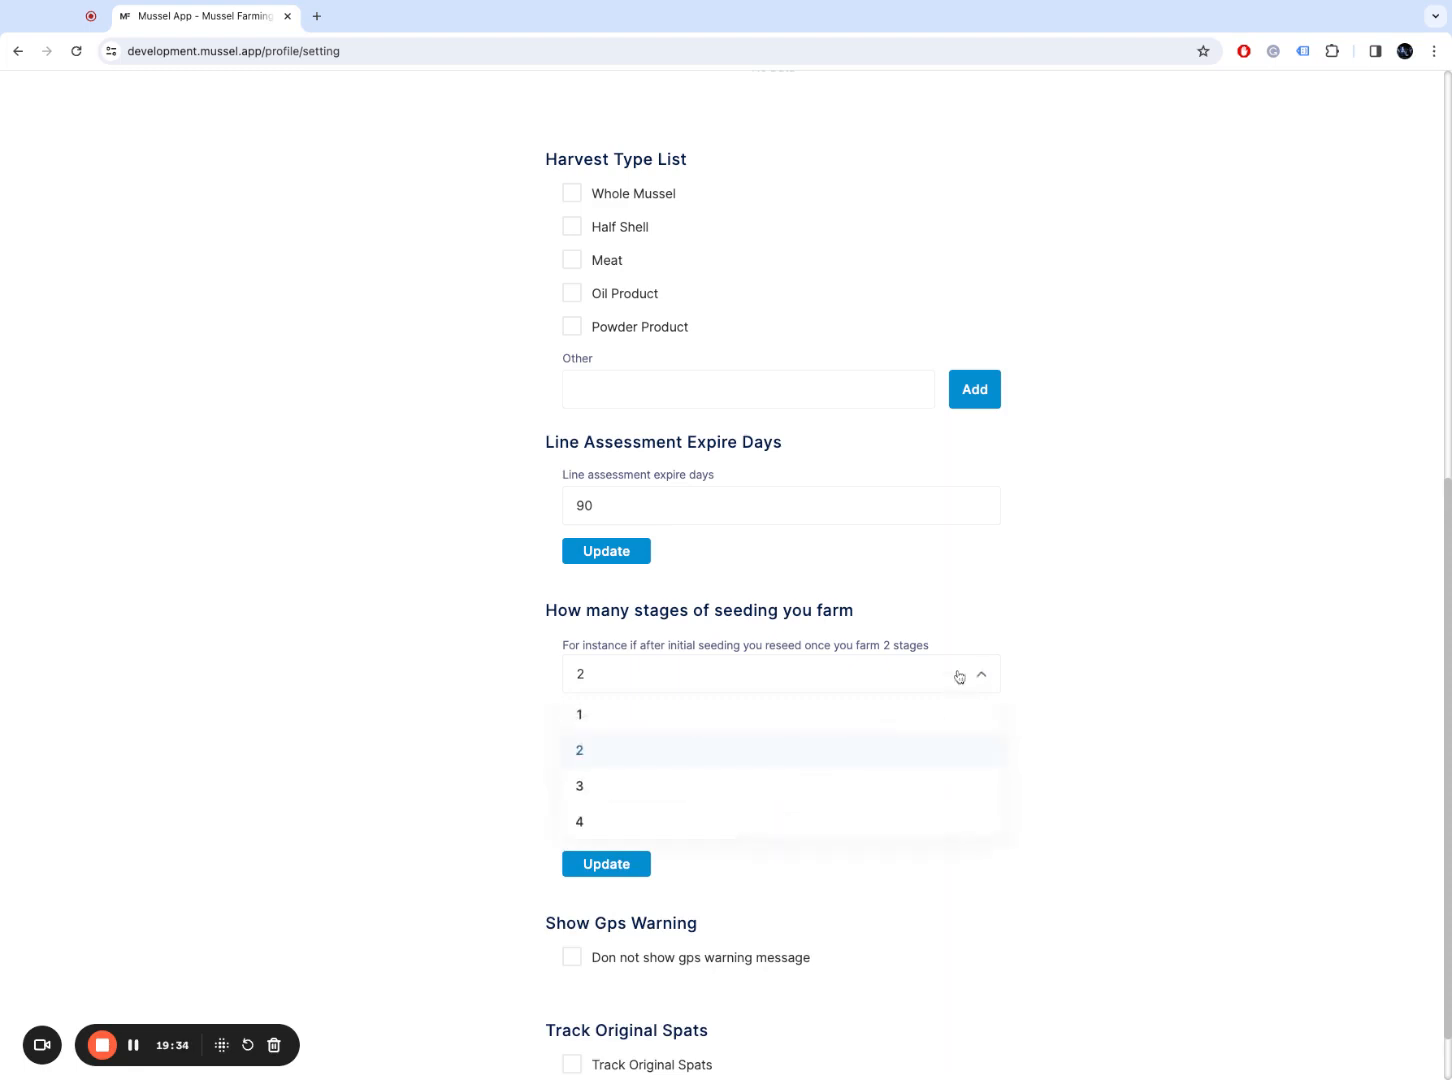
{"action": "left_click", "coordinate": [932, 747]}
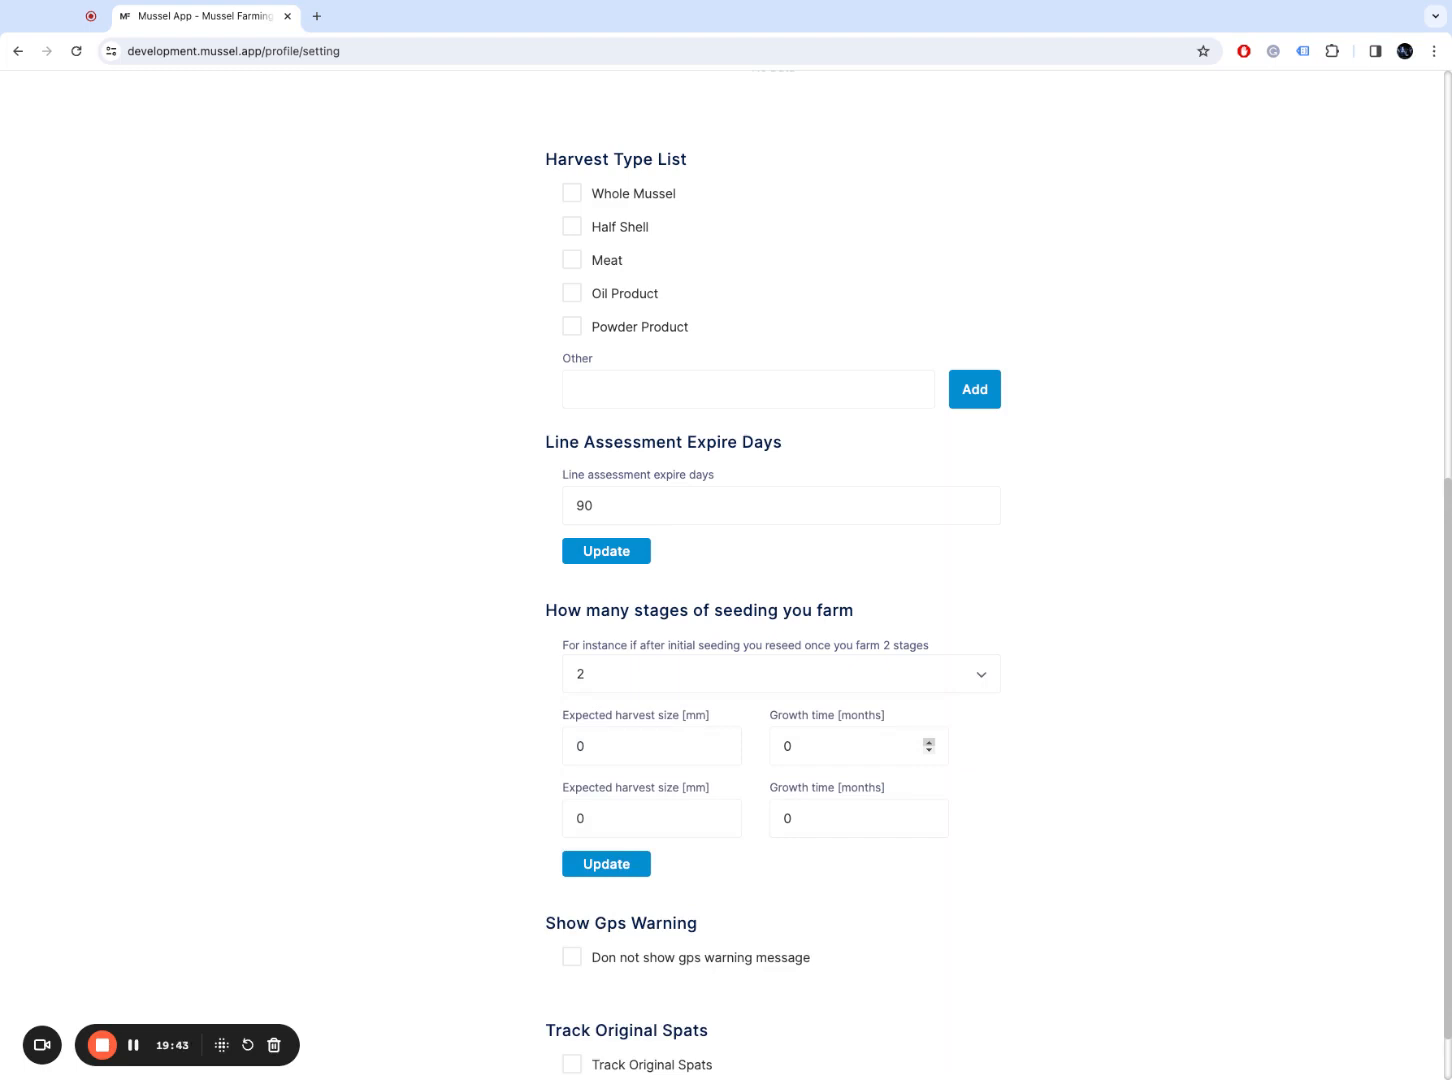
Step: Enter expected harvest sizes of 20 mm and 50 mm for the two stages
{"action": "double_click", "coordinate": [613, 747]}
{"action": "type", "text": "20"}
{"action": "key", "text": "Tab"}
{"action": "key", "text": "Tab"}
{"action": "type", "text": "40"}
{"action": "key", "text": "Tab"}
{"action": "key", "text": "shift+Tab"}
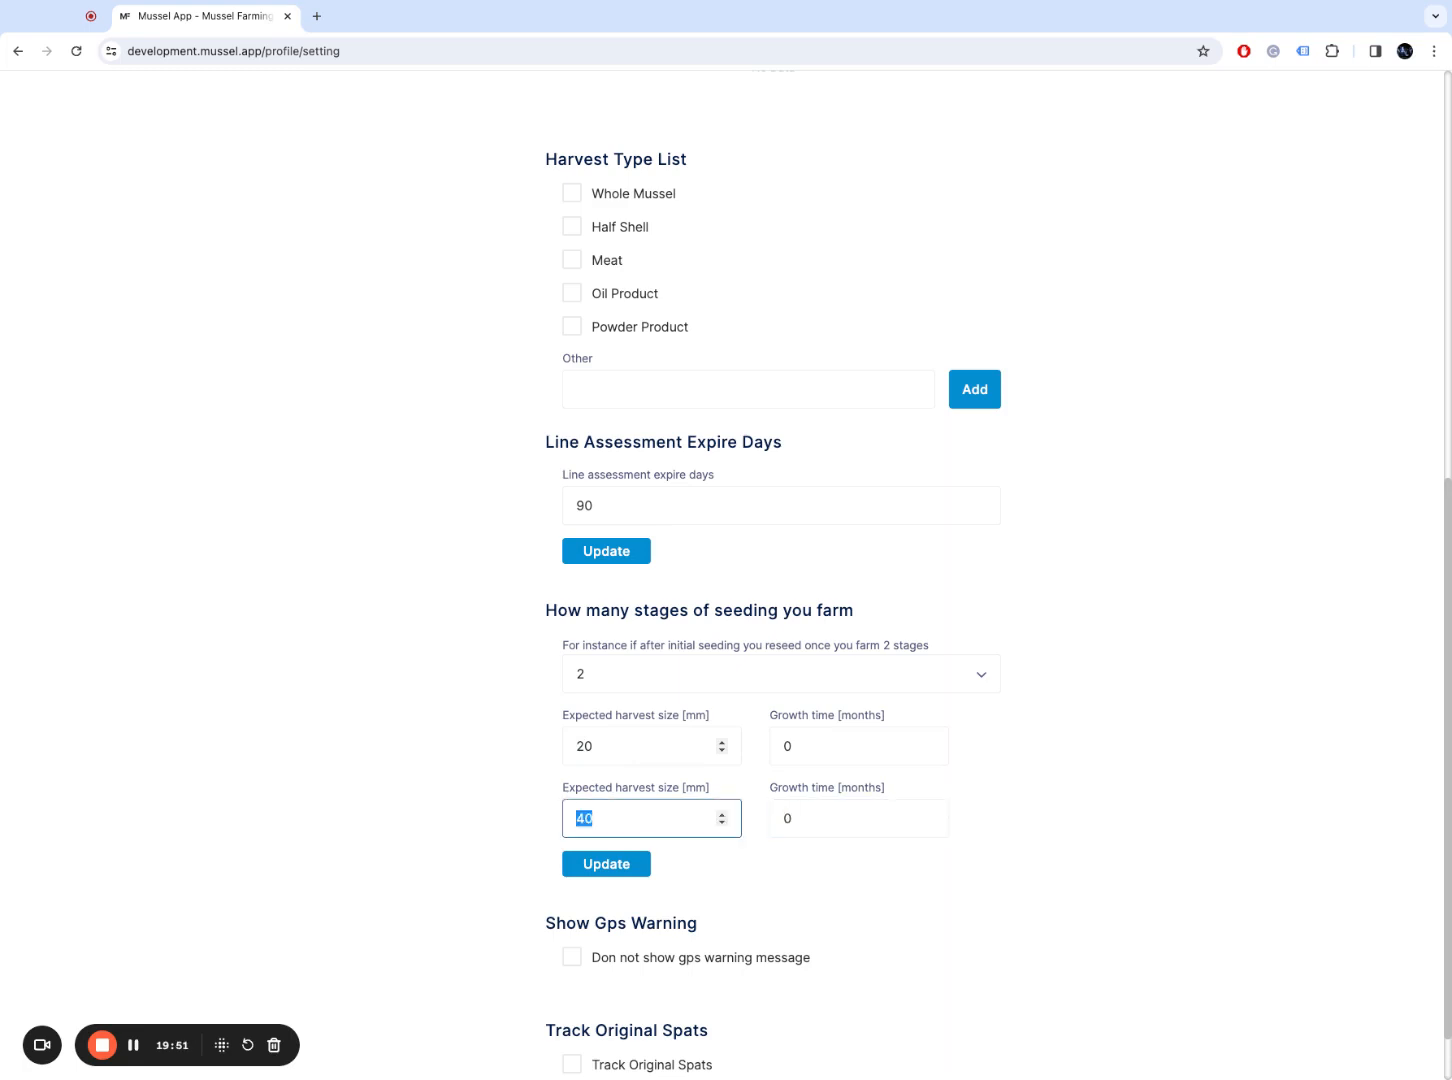
{"action": "type", "text": "50"}
Step: Set the growth time to 6 months for both seeding stages
{"action": "left_click", "coordinate": [883, 740]}
{"action": "double_click", "coordinate": [884, 740]}
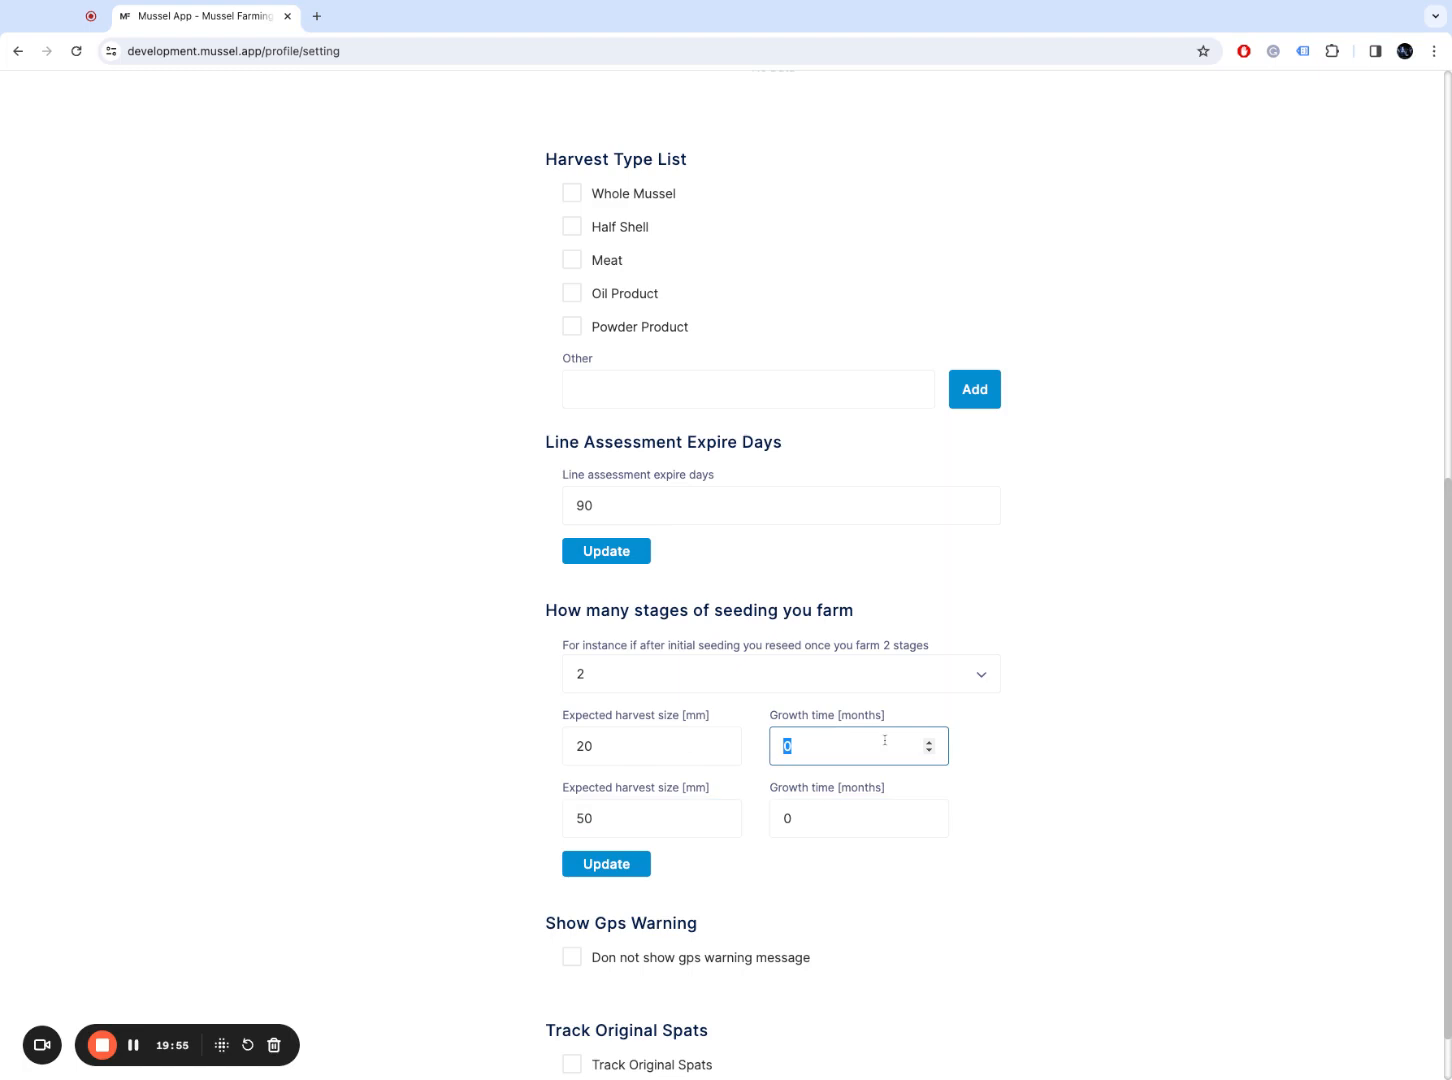
{"action": "type", "text": "6"}
{"action": "key", "text": "Tab"}
{"action": "type", "text": "6"}
{"action": "left_click", "coordinate": [1109, 824]}
{"action": "left_click", "coordinate": [635, 738]}
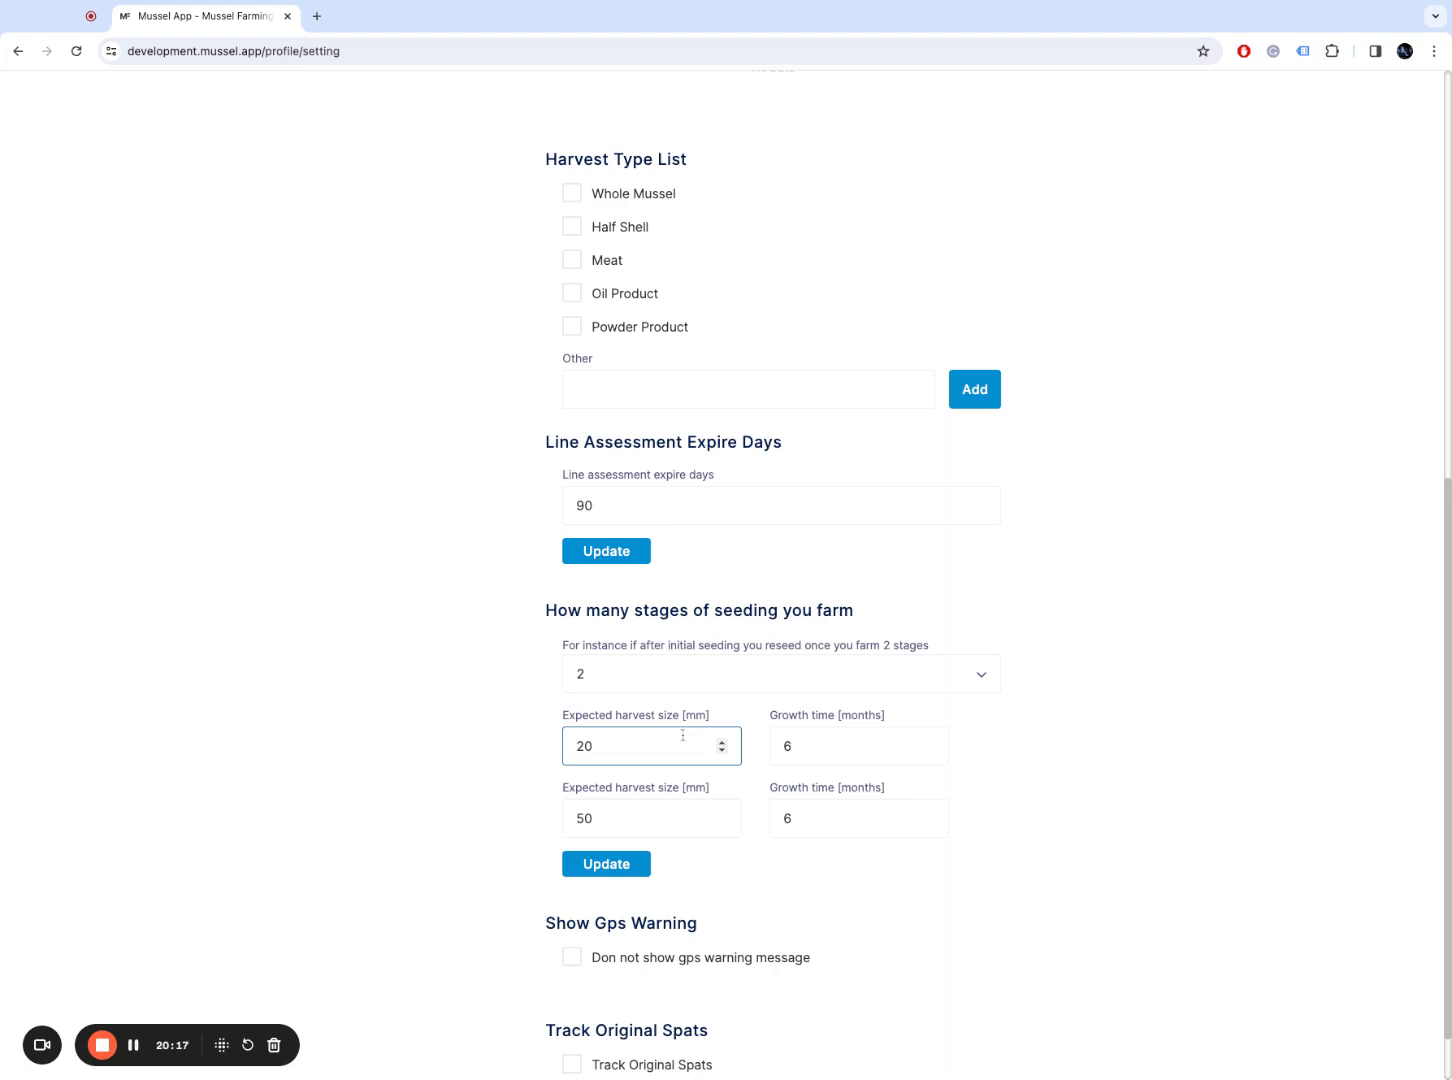
{"action": "left_click", "coordinate": [1055, 750]}
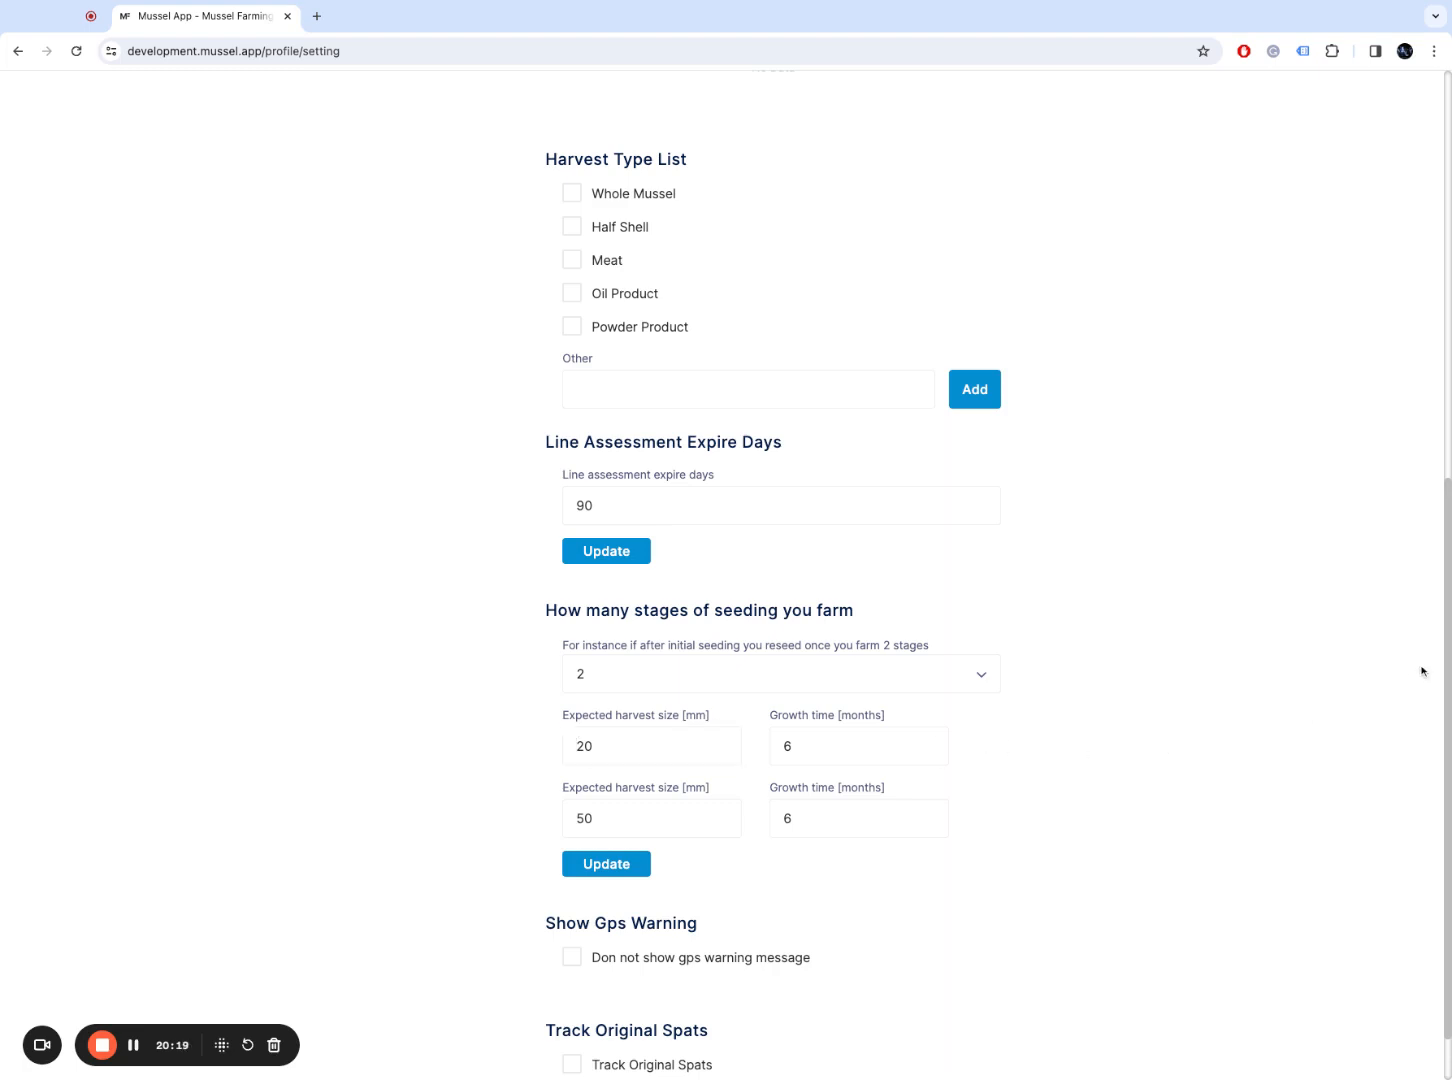
{"action": "scroll", "coordinate": [1447, 648], "scroll_direction": "down", "scroll_amount": 1}
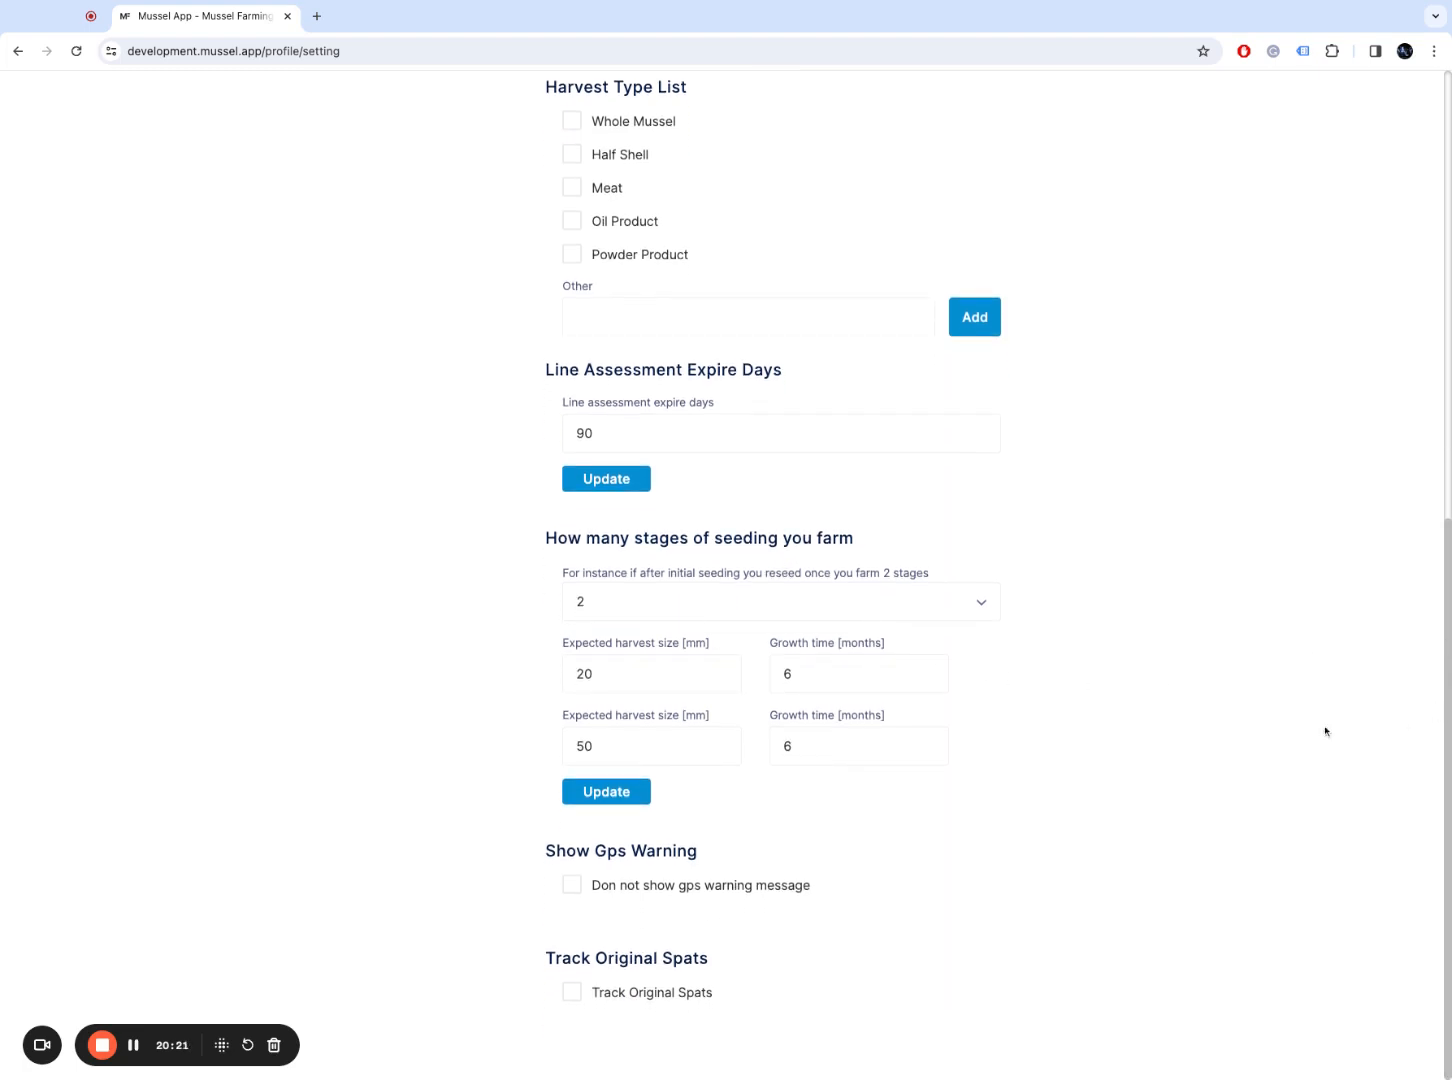
{"action": "left_click", "coordinate": [922, 672]}
{"action": "left_click", "coordinate": [922, 742]}
{"action": "left_click", "coordinate": [1023, 769]}
{"action": "left_click", "coordinate": [690, 885]}
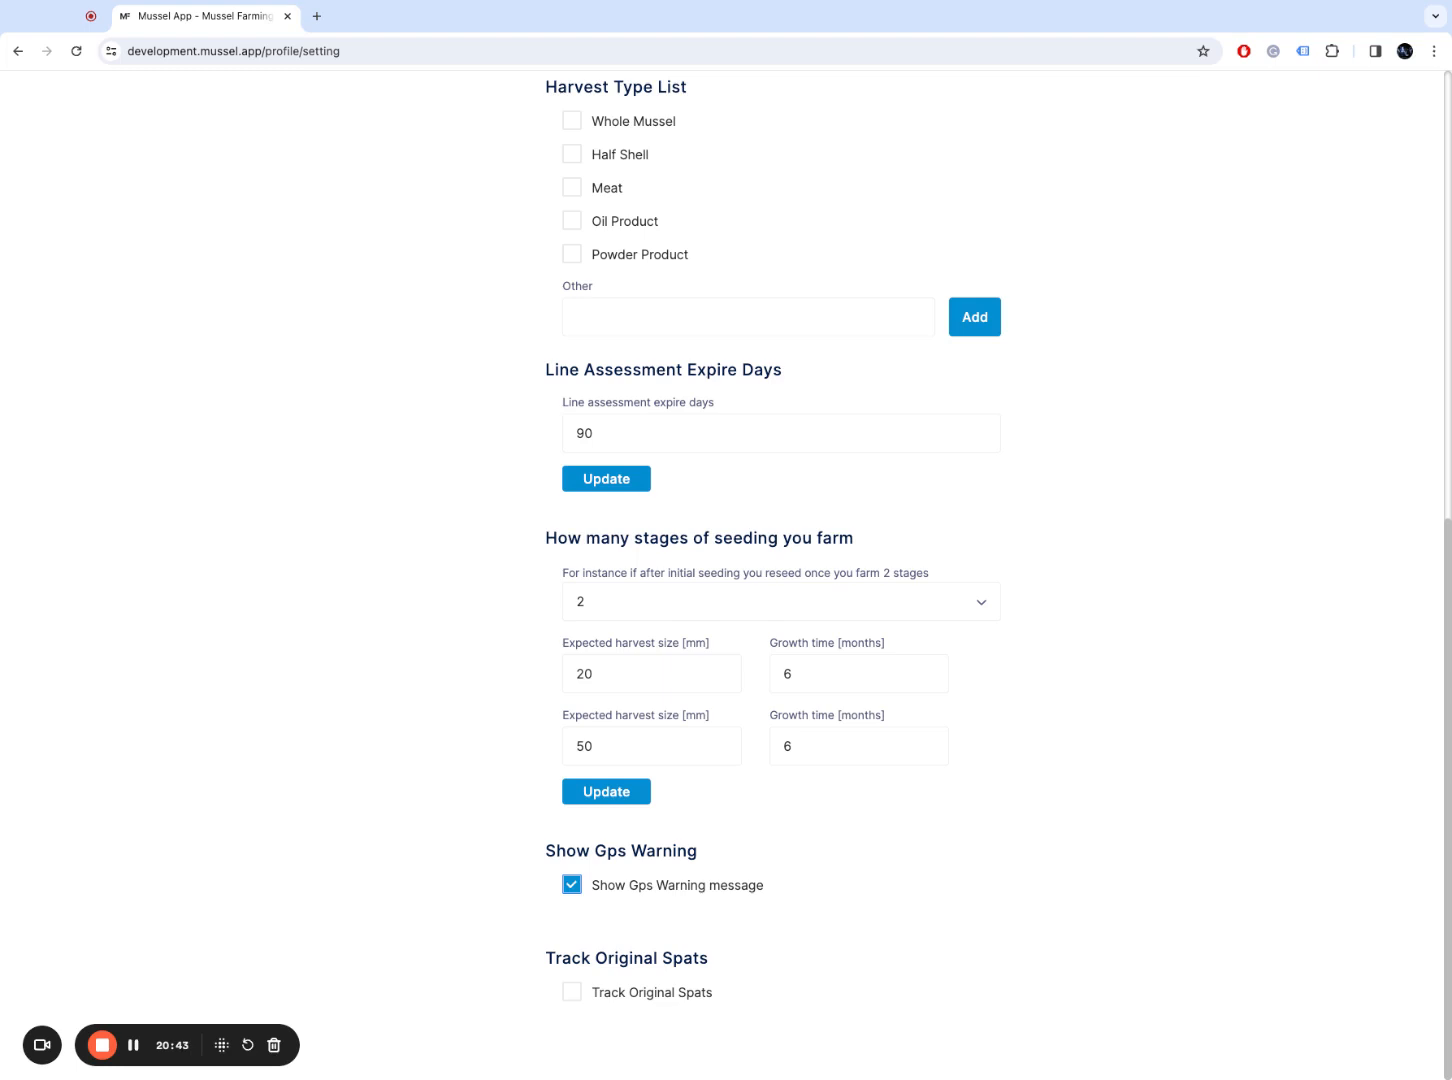
{"action": "left_click", "coordinate": [655, 888]}
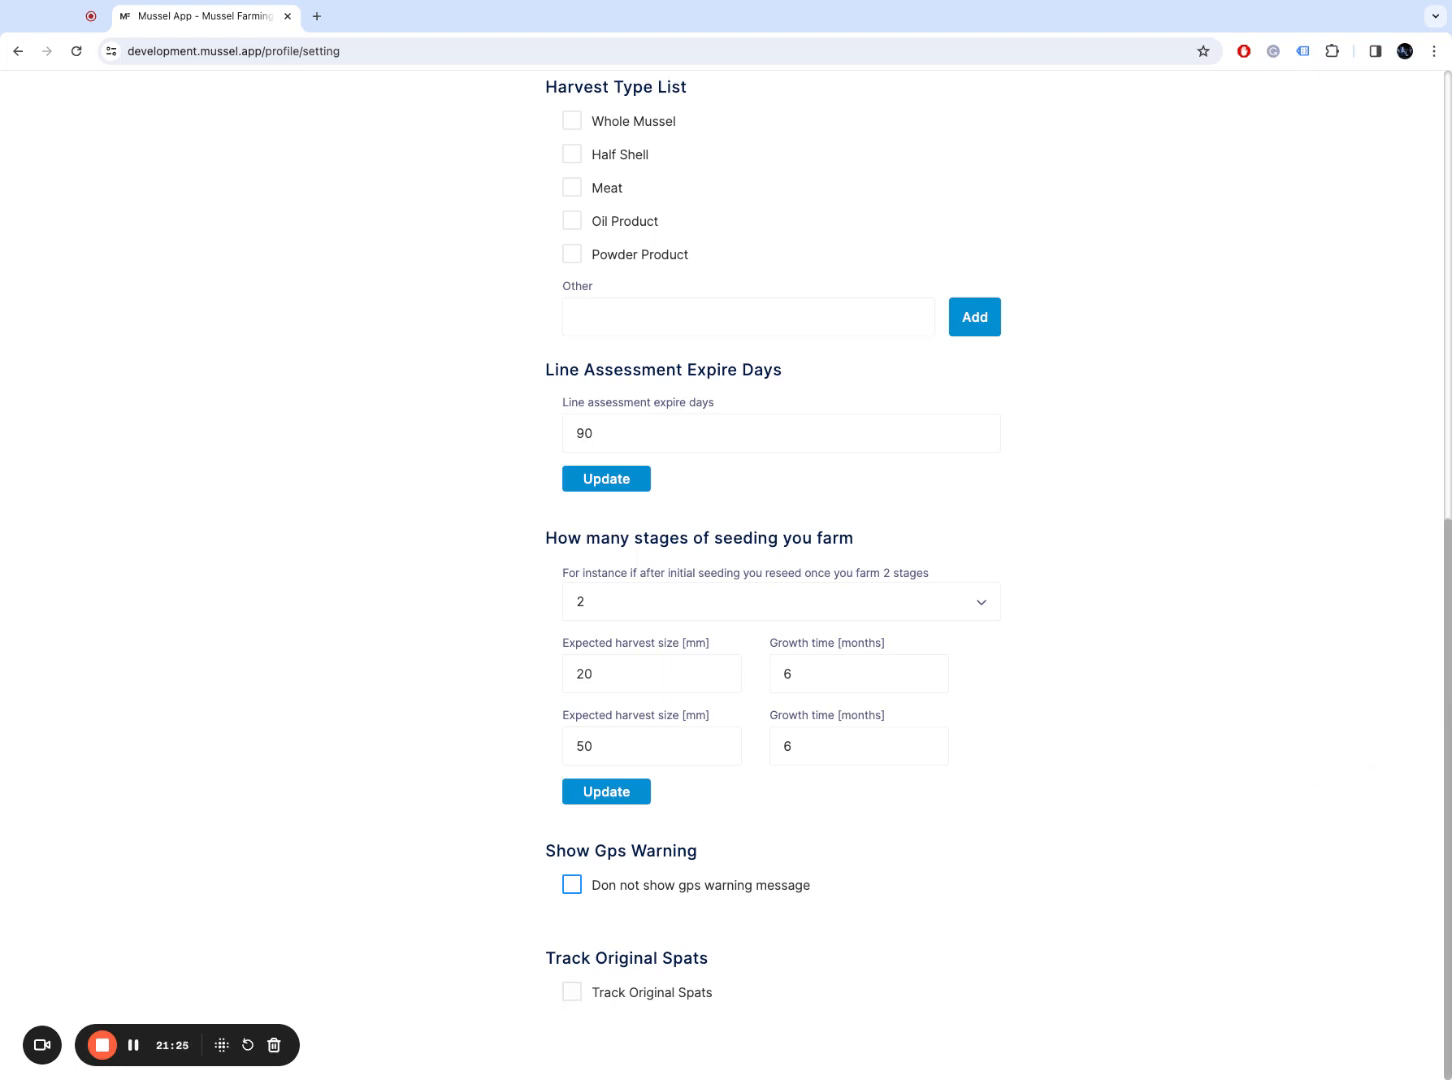
{"action": "scroll", "coordinate": [1446, 600], "scroll_direction": "up", "scroll_amount": 3}
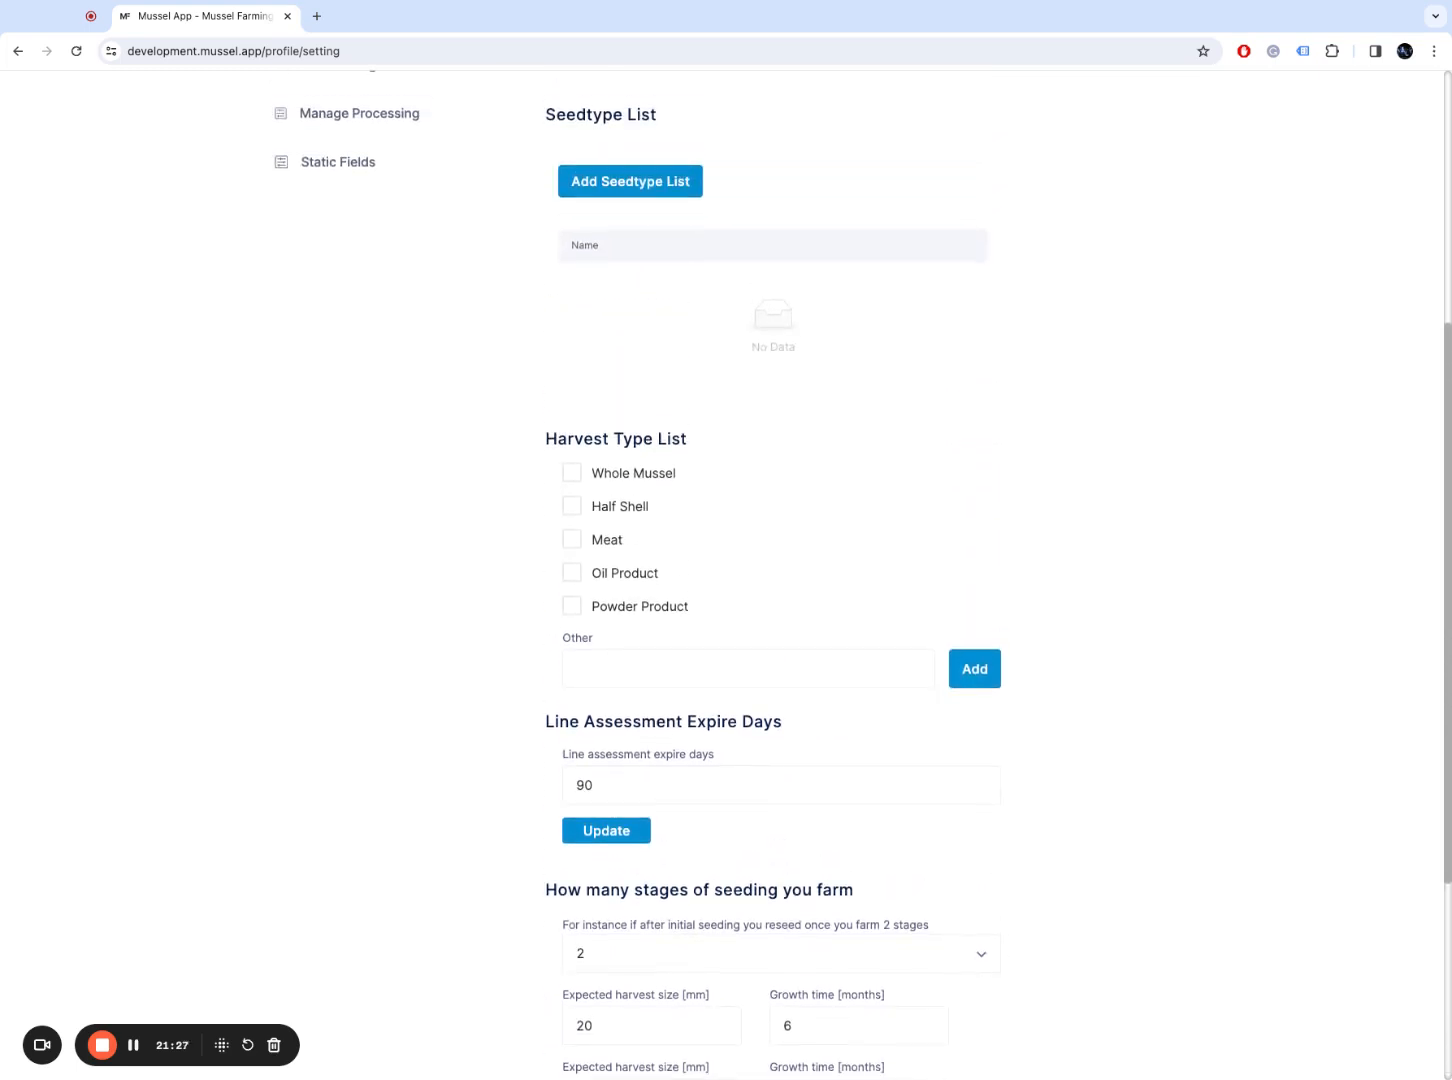
{"action": "scroll", "coordinate": [1446, 600], "scroll_direction": "up", "scroll_amount": 4}
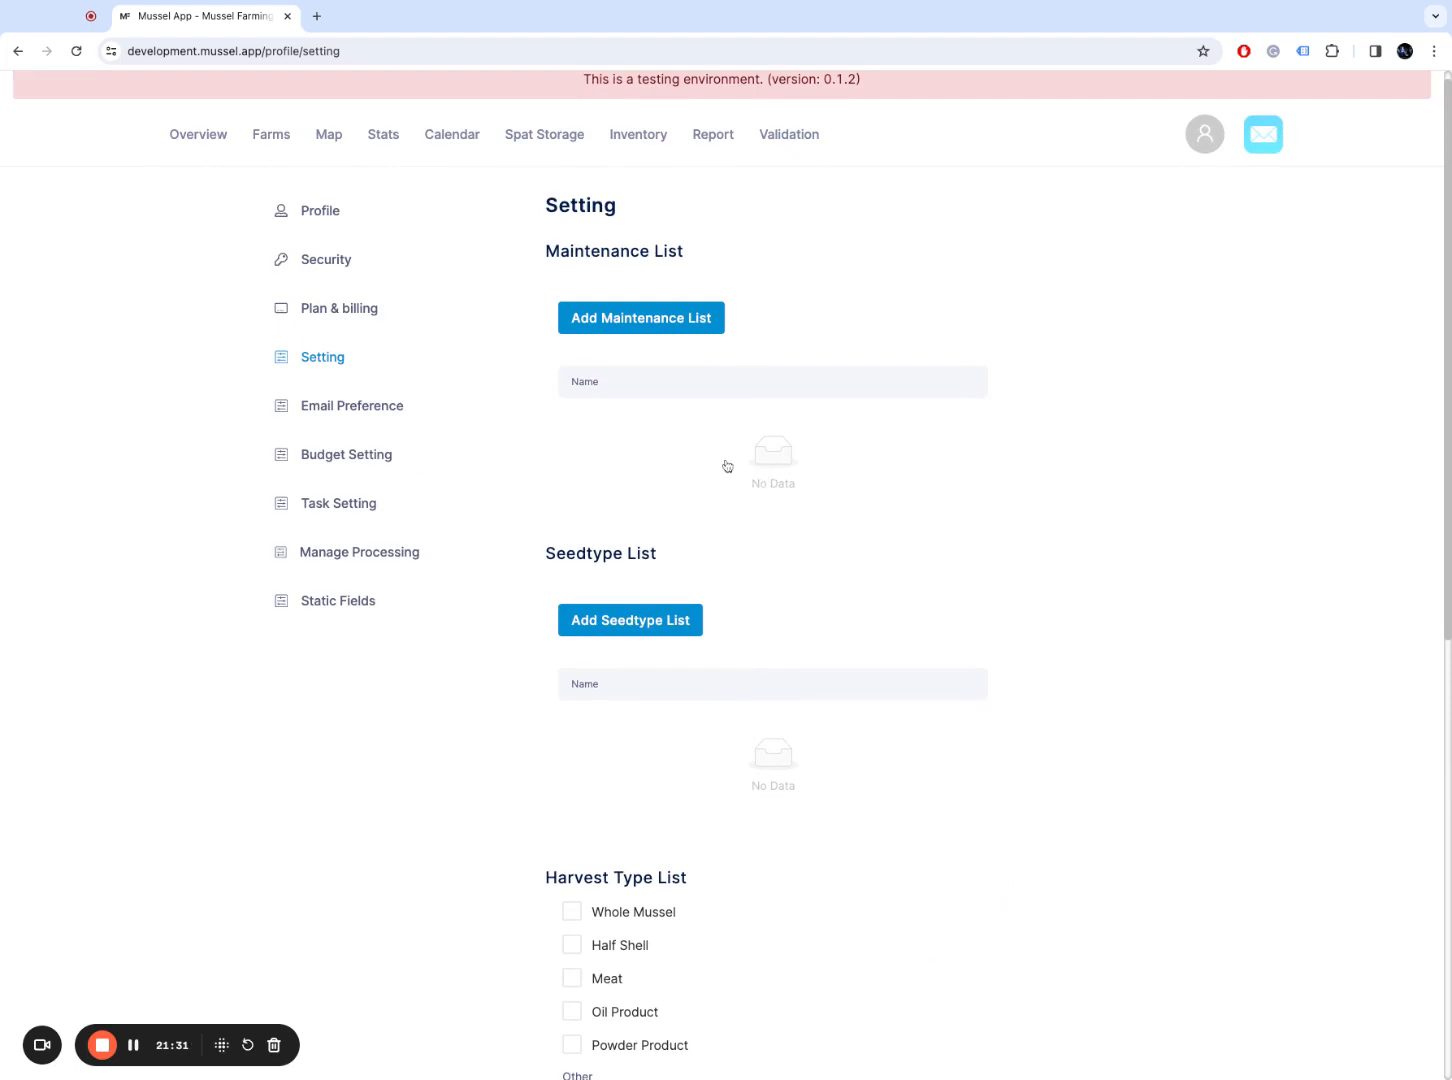
Step: Go from Email Preference to Task Setting to see the five custom tasks, refueling through anchoring
{"action": "left_click", "coordinate": [351, 418]}
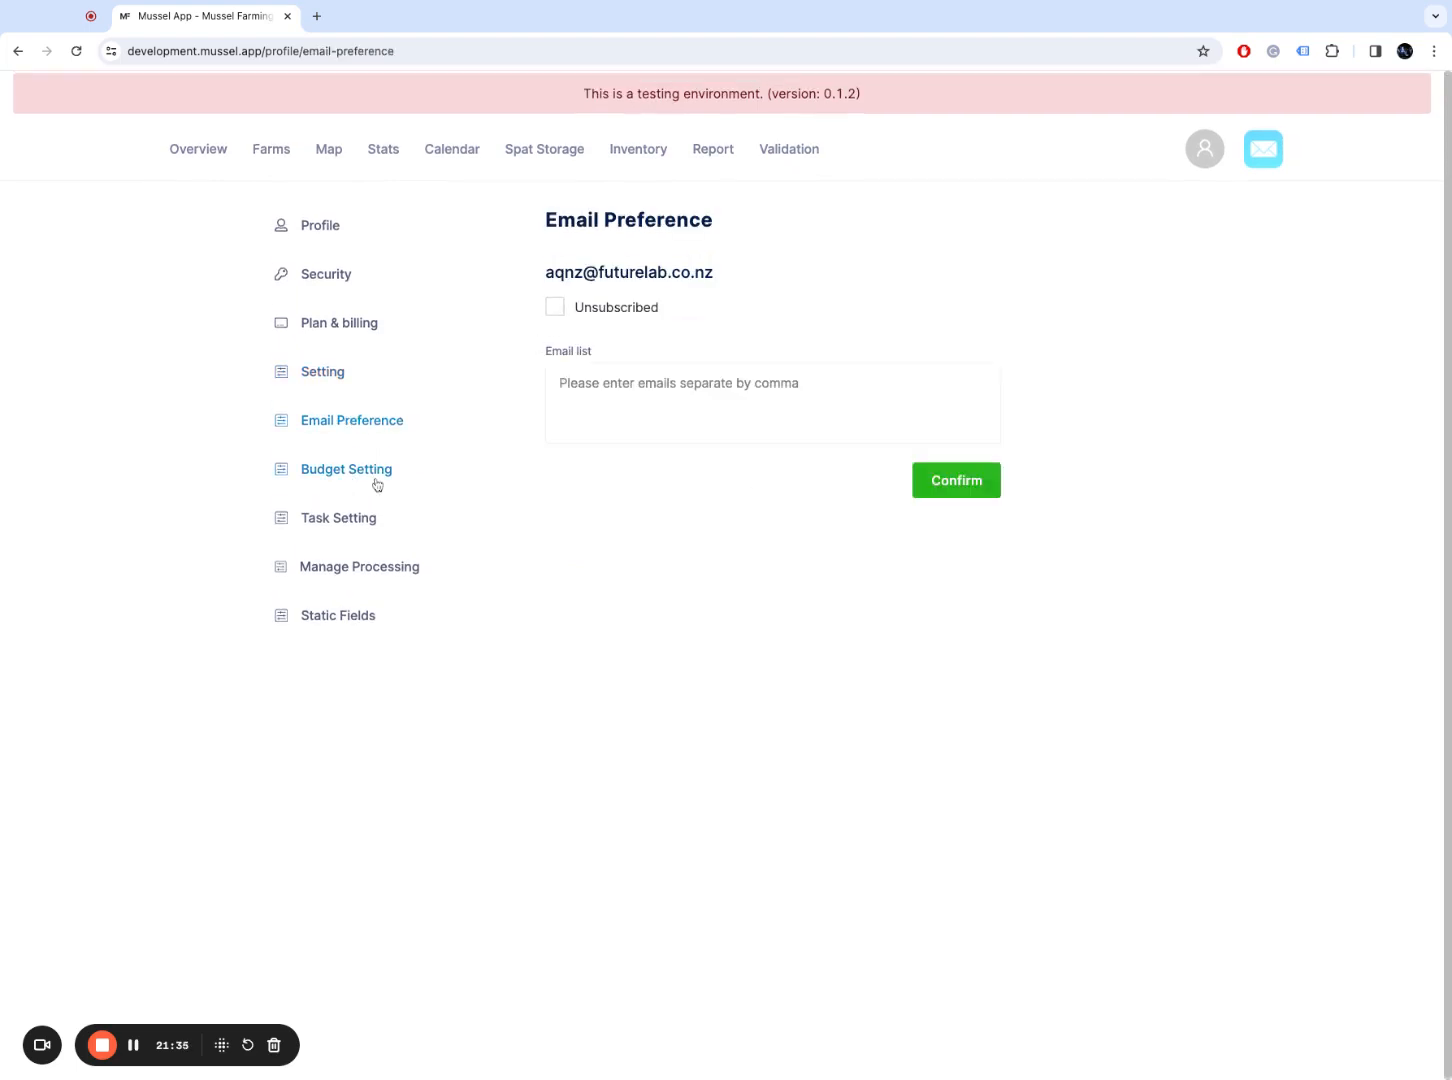
{"action": "left_click", "coordinate": [375, 530]}
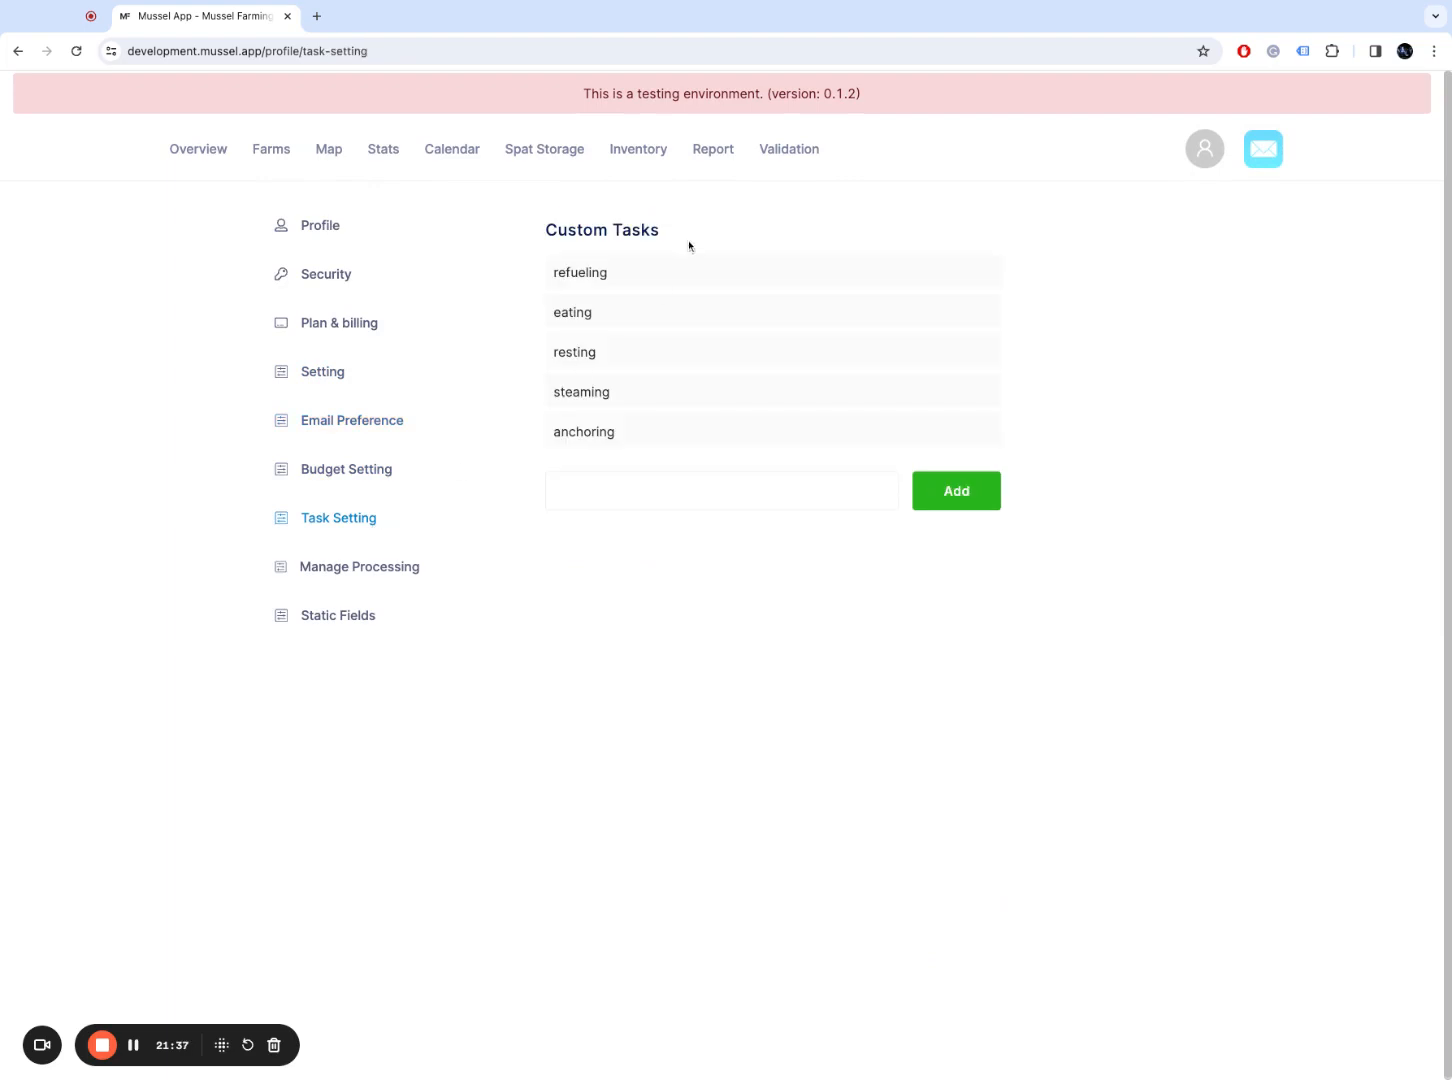
{"action": "left_click", "coordinate": [635, 482]}
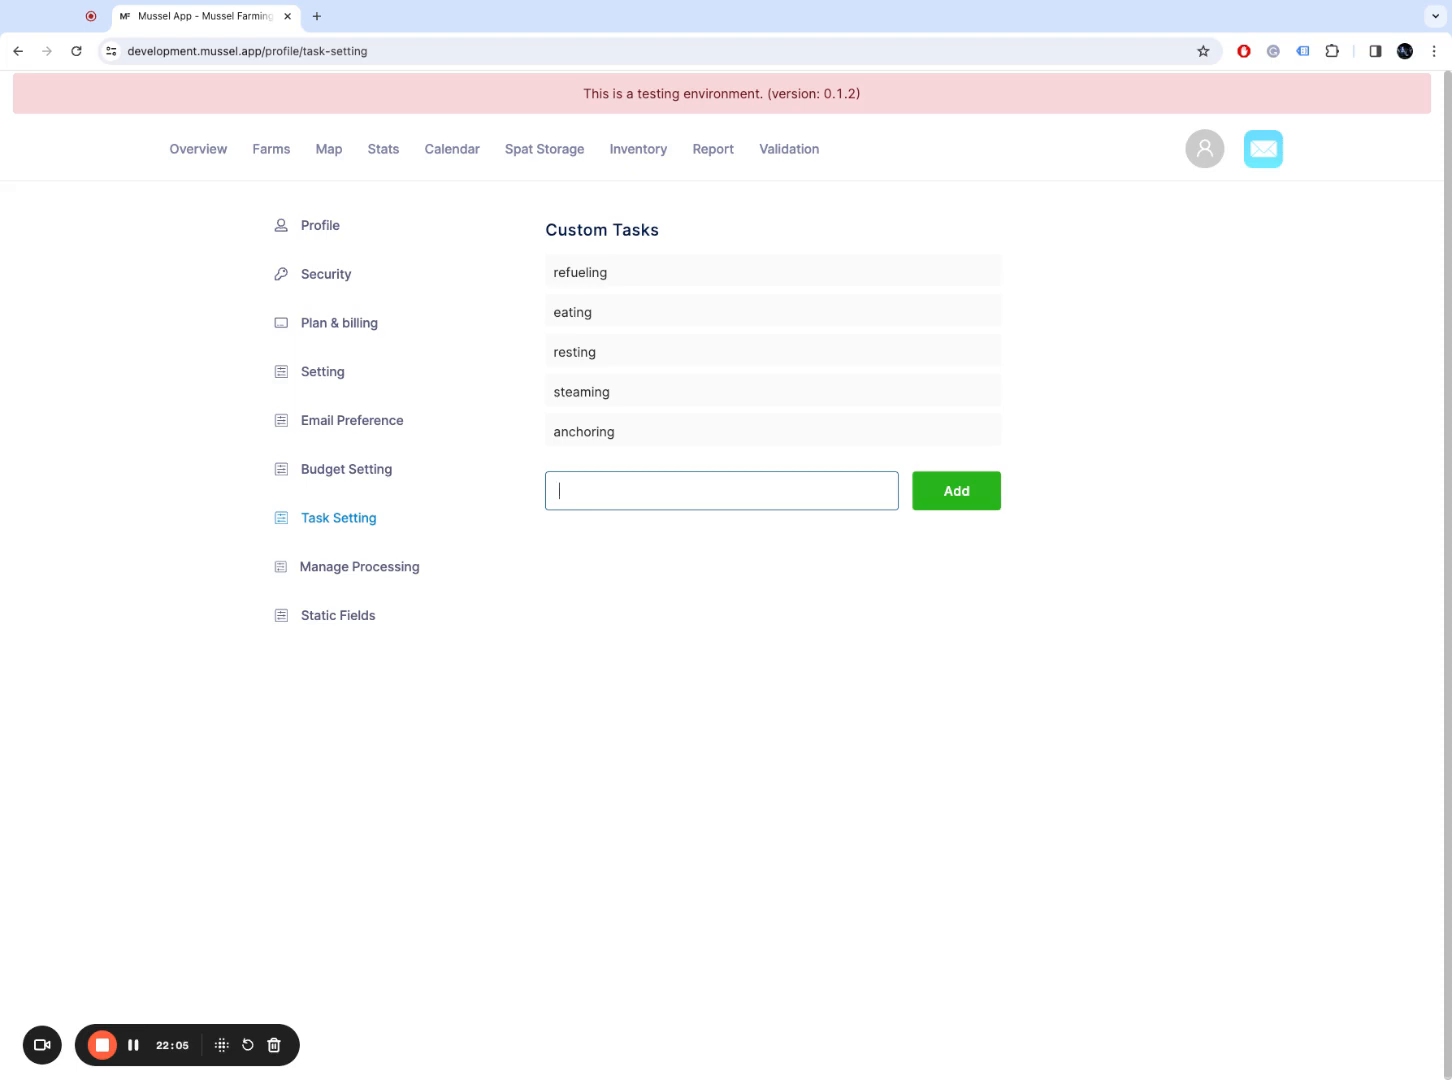
Step: Open Static Fields under Manage Processing, showing Season2024 as the only season option
{"action": "left_click", "coordinate": [424, 565]}
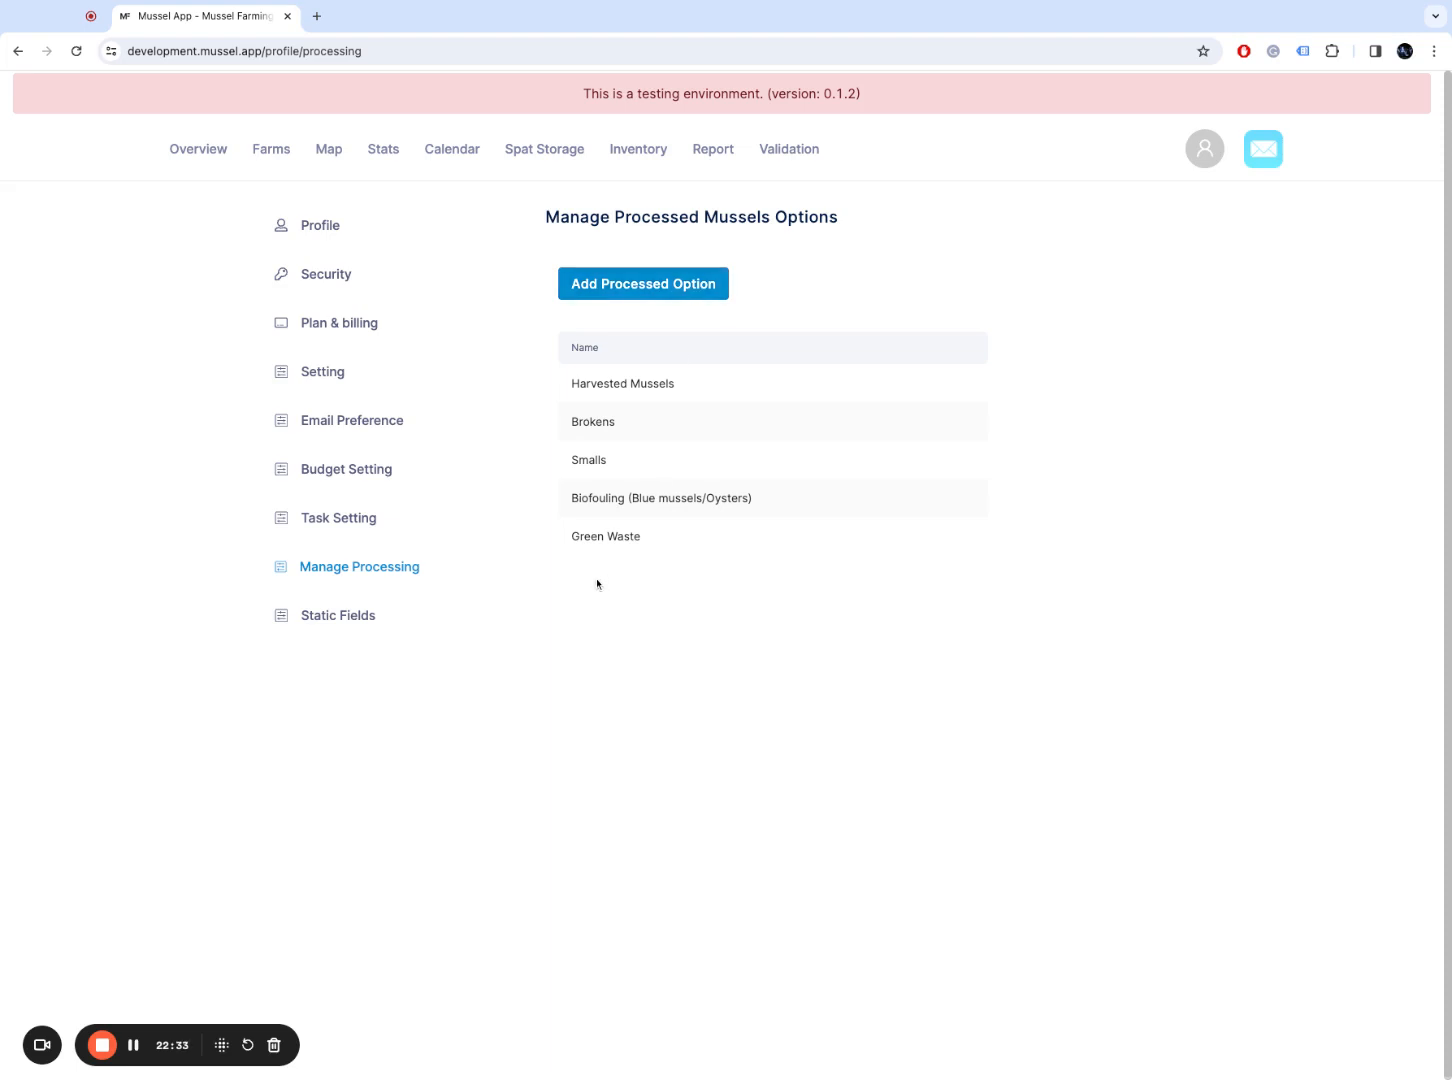
{"action": "left_click", "coordinate": [379, 625]}
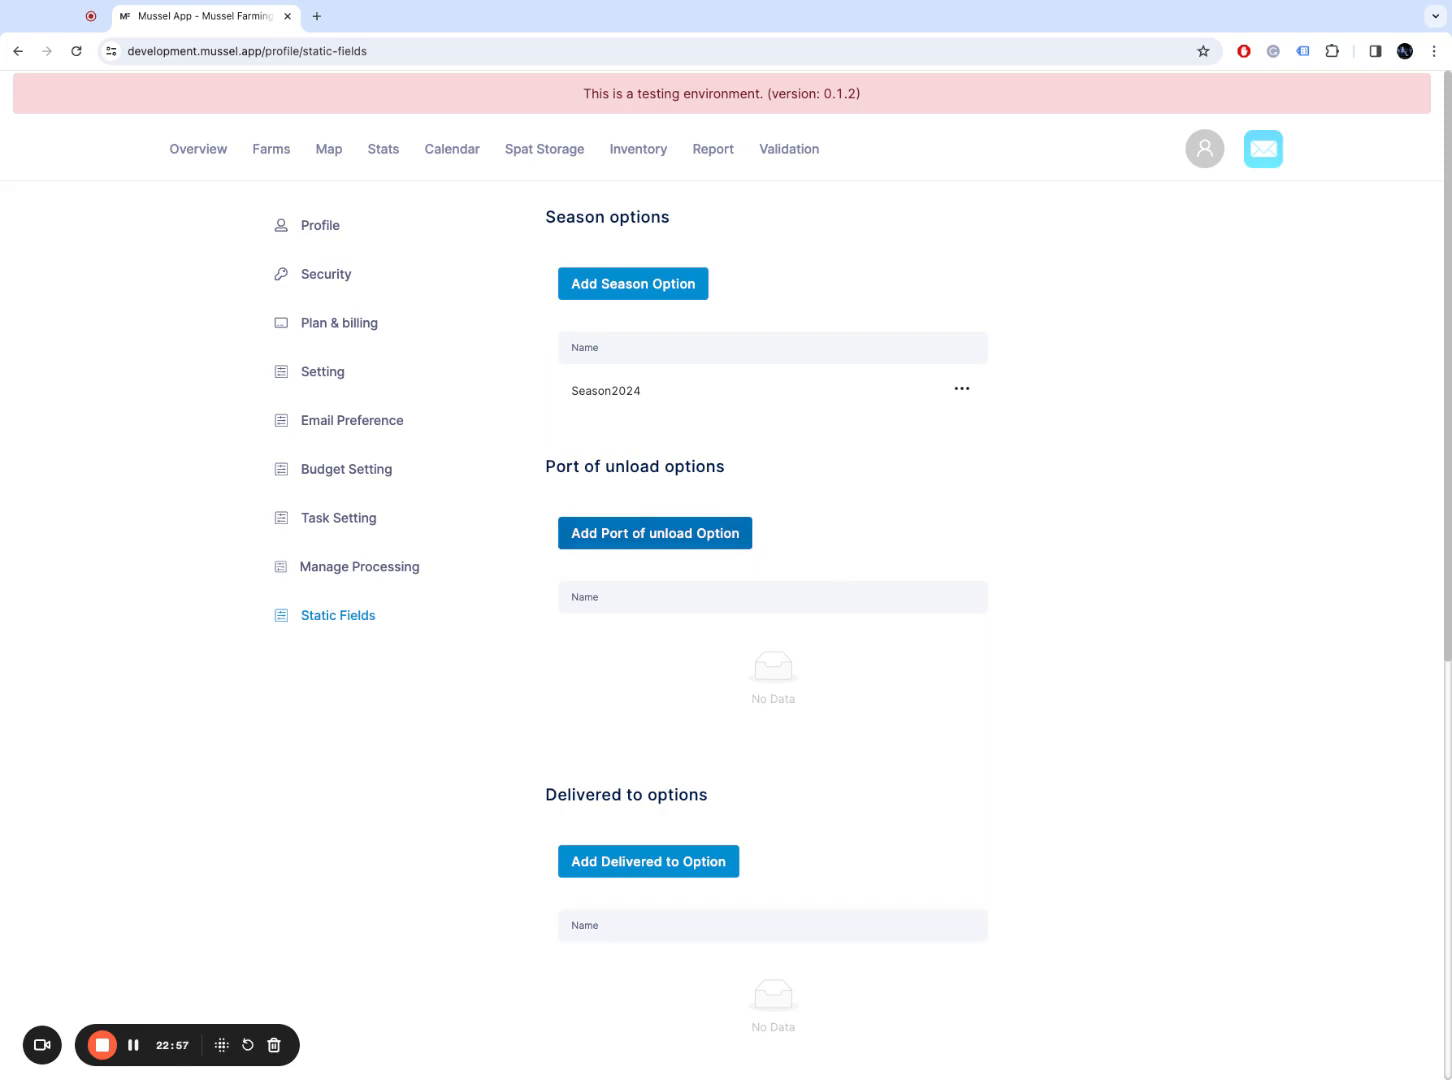
Step: Create a port of unload option named Havelock
{"action": "left_click", "coordinate": [655, 533]}
{"action": "left_click", "coordinate": [690, 253]}
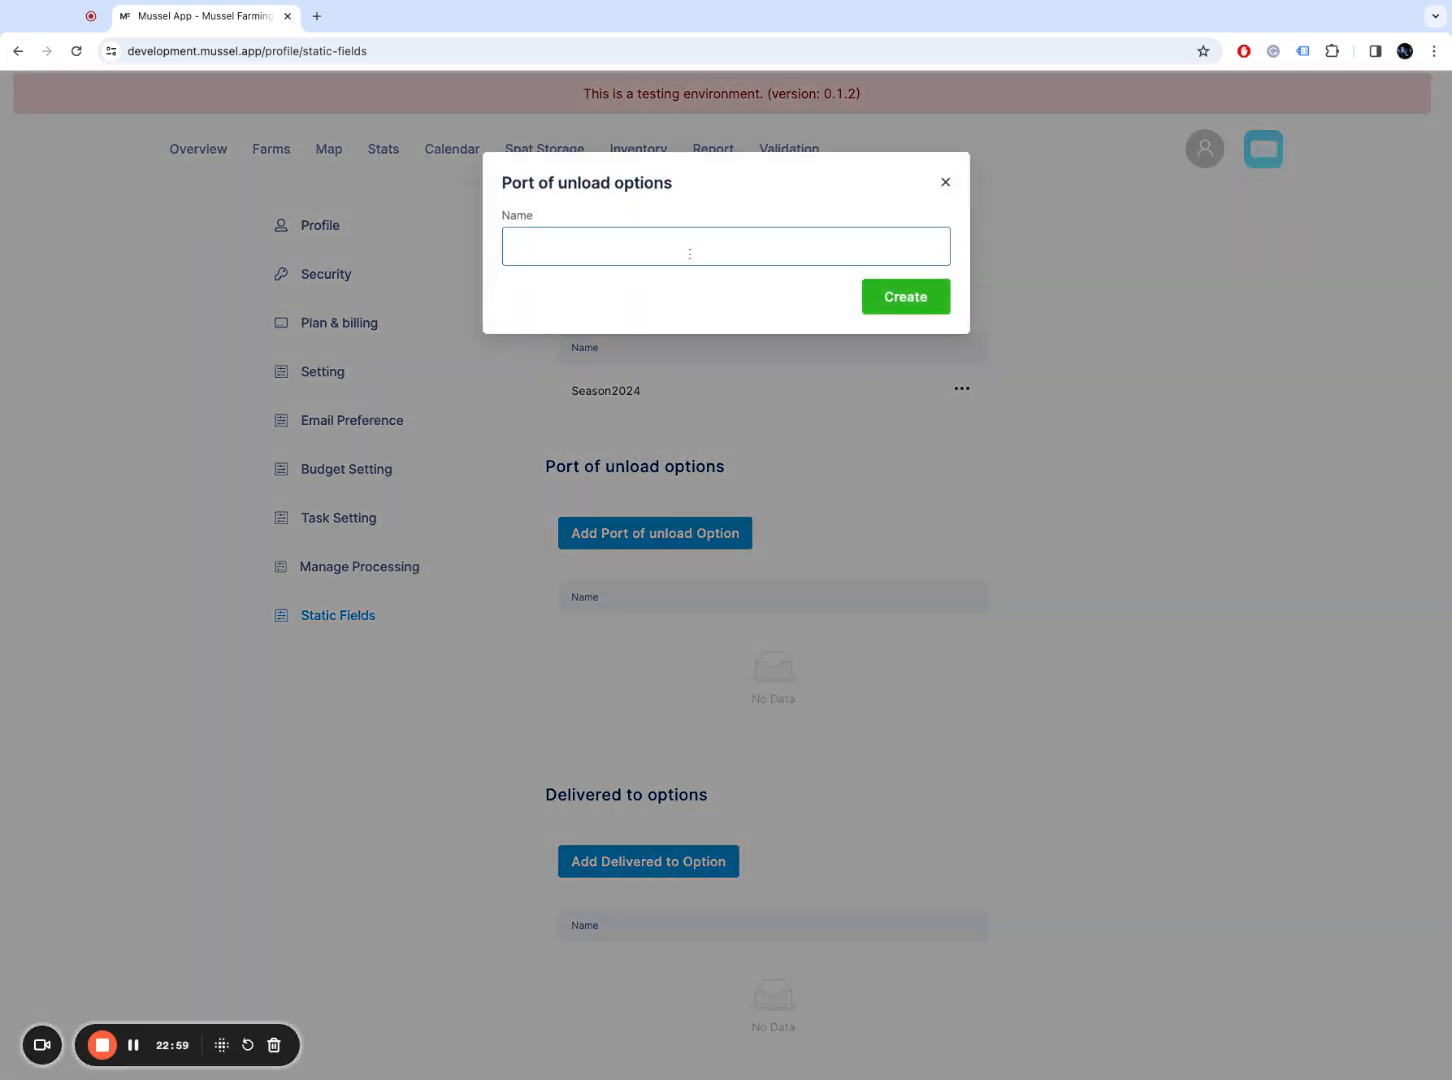
{"action": "type", "text": "Hav"}
{"action": "type", "text": "e"}
{"action": "key", "text": "BackSpace"}
{"action": "type", "text": "elock"}
{"action": "left_click", "coordinate": [882, 296]}
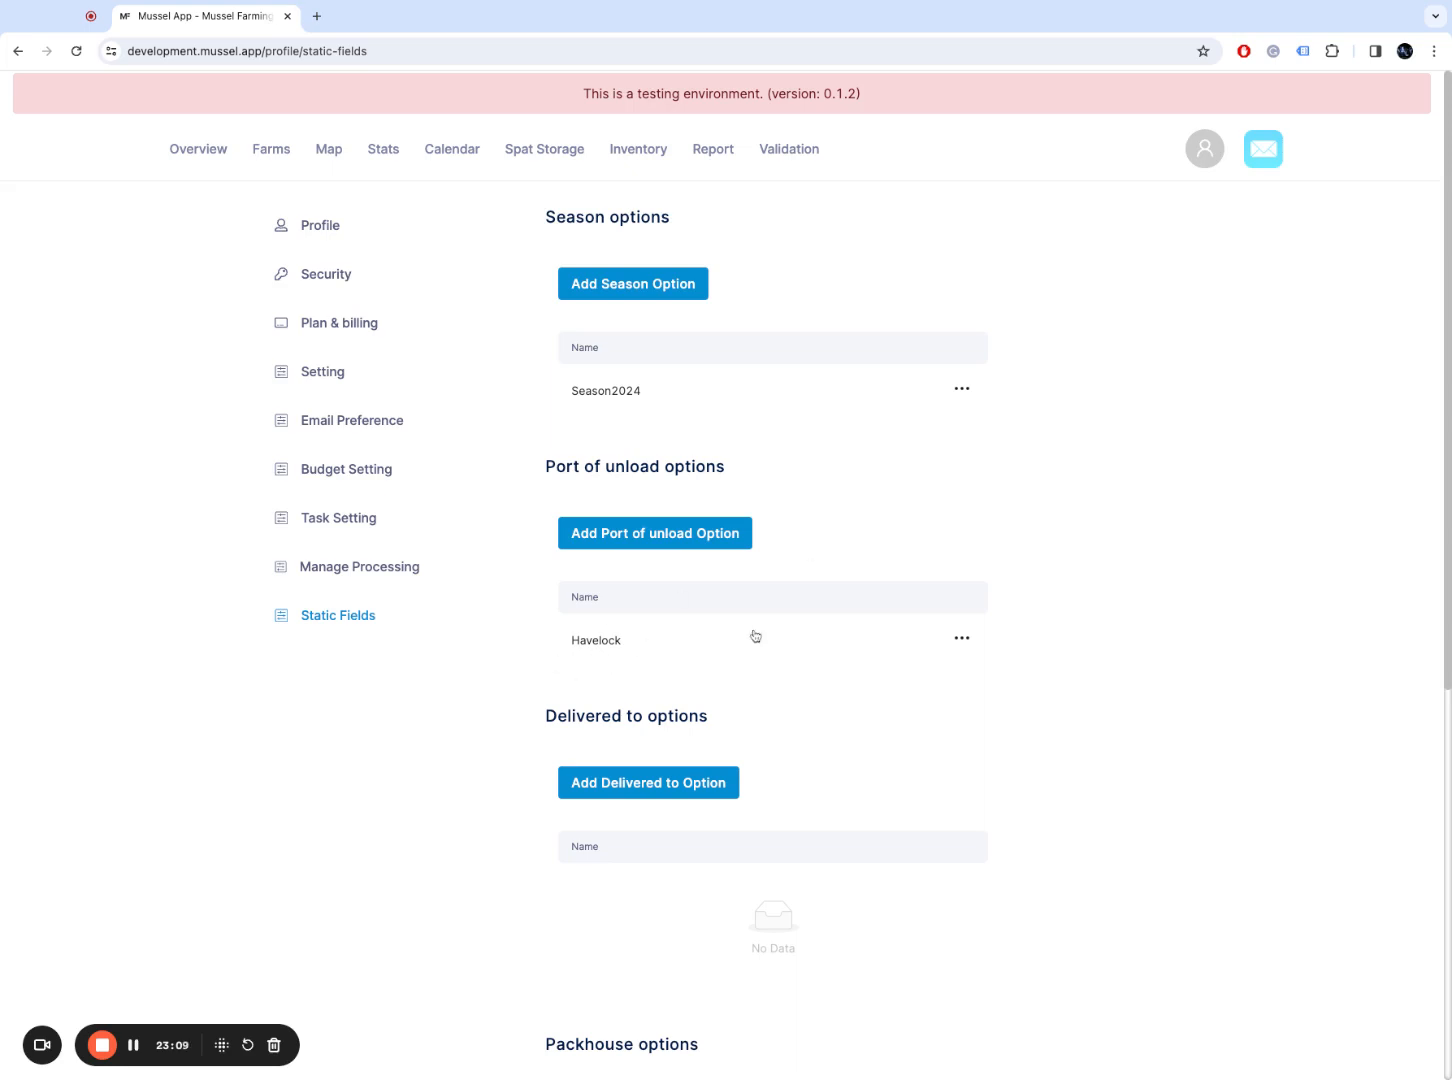
Step: Scroll down Static Fields to review the still-empty delivered-to and packhouse options
{"action": "scroll", "coordinate": [1440, 566], "scroll_direction": "down", "scroll_amount": 3}
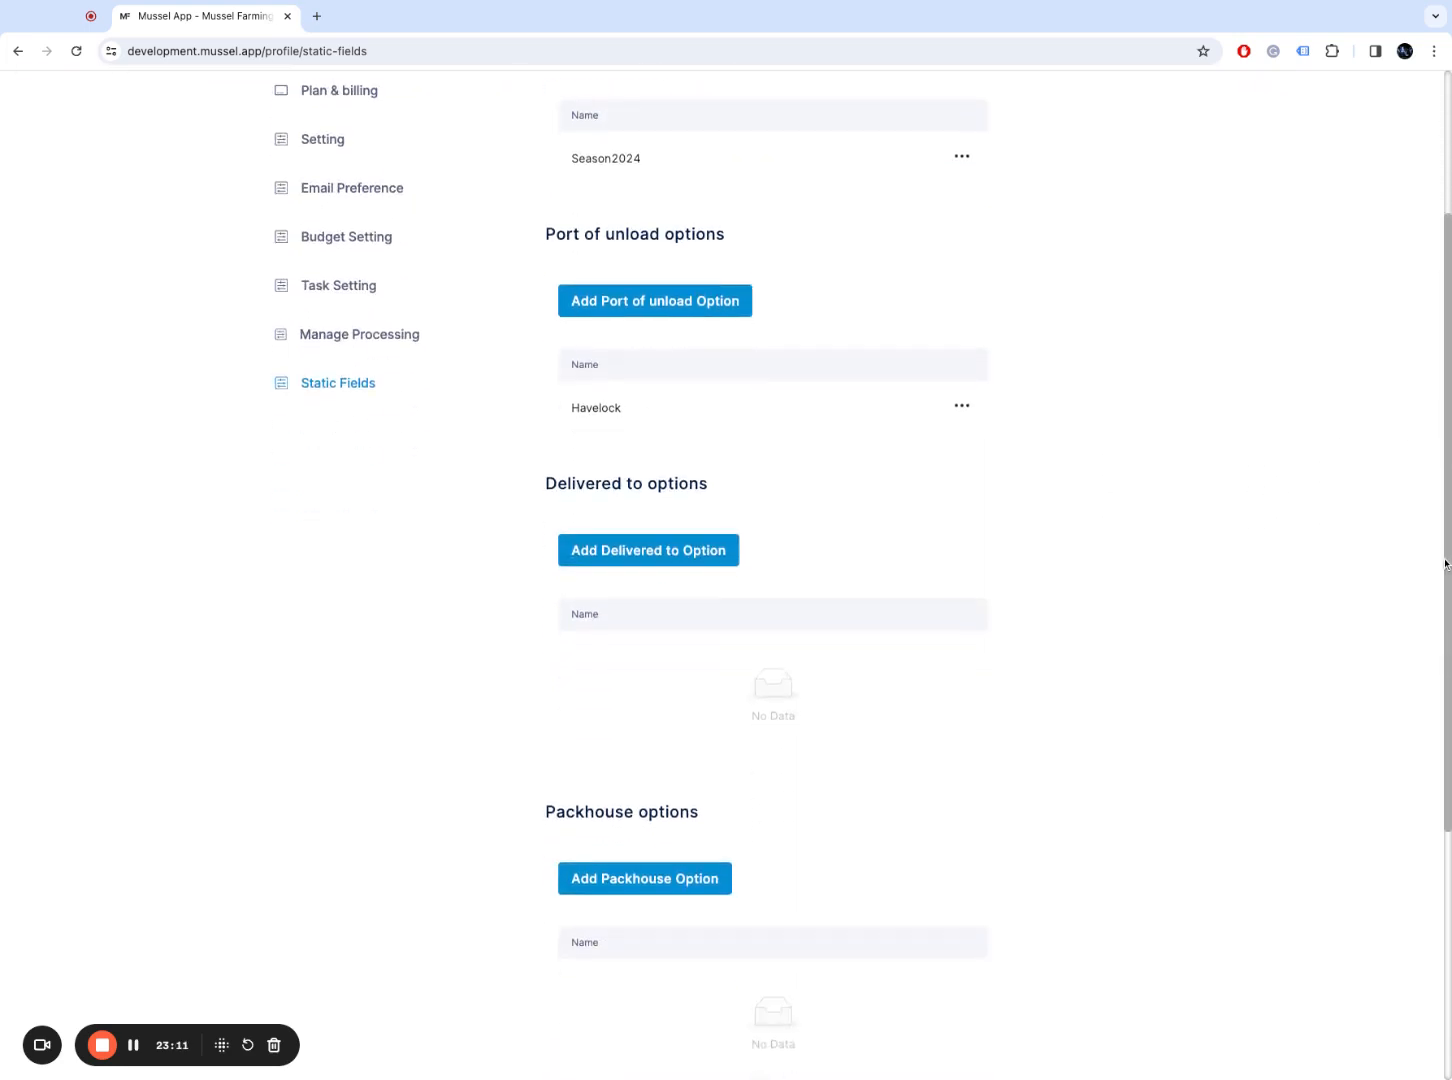
{"action": "scroll", "coordinate": [1444, 565], "scroll_direction": "down", "scroll_amount": 1}
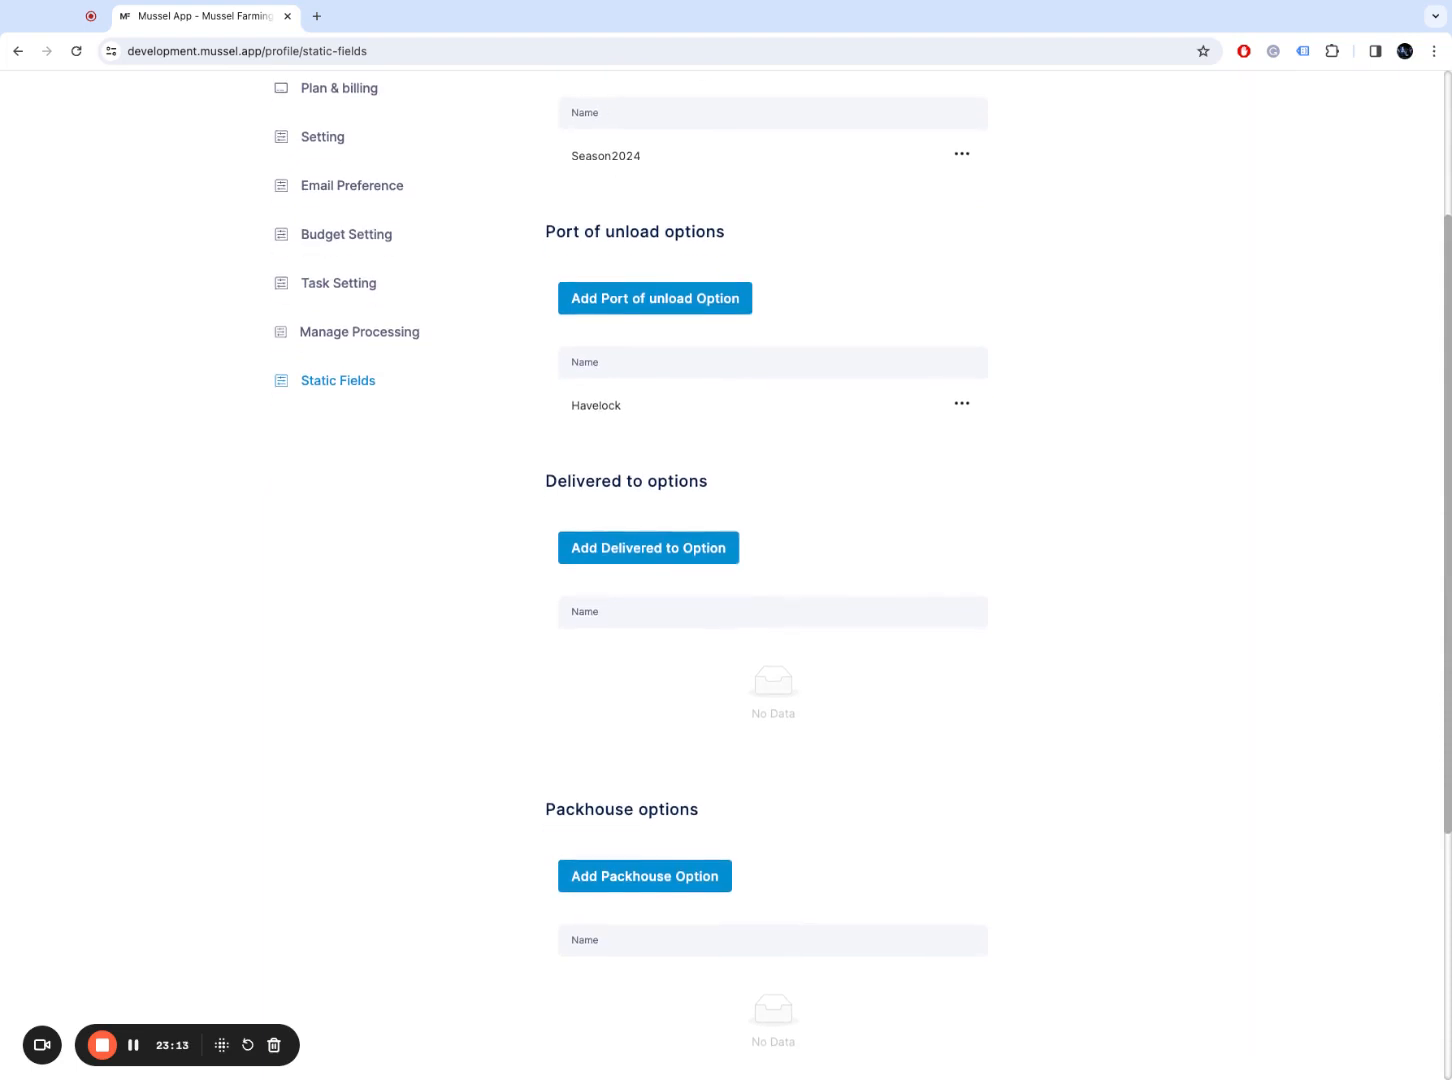
{"action": "scroll", "coordinate": [1444, 565], "scroll_direction": "down", "scroll_amount": 1}
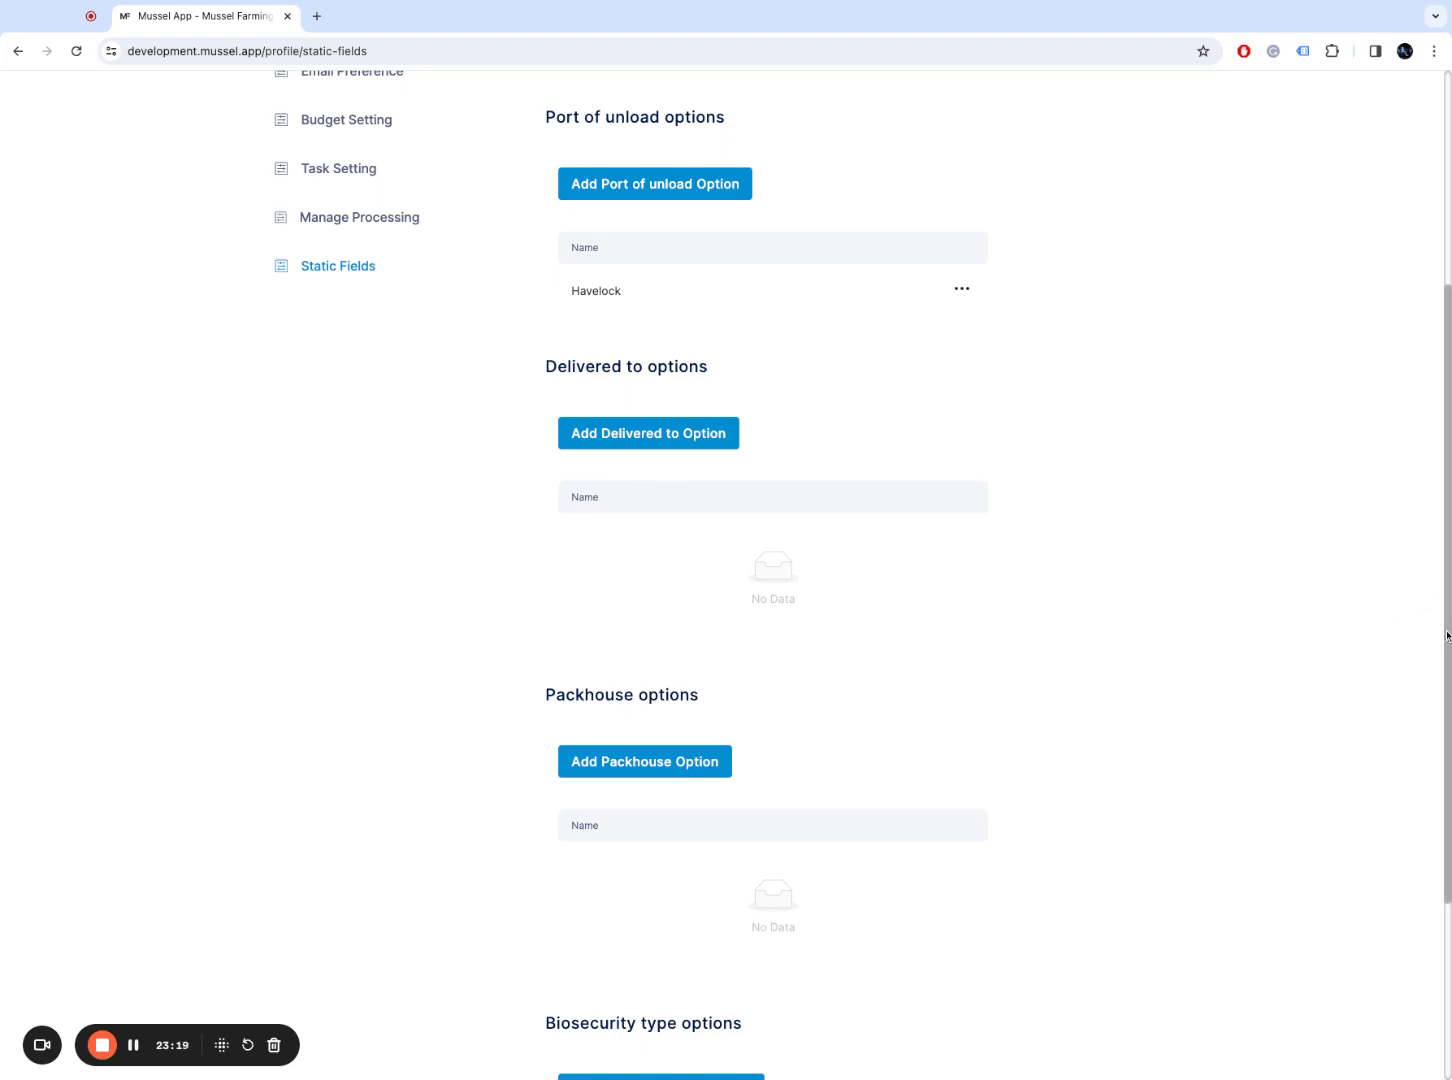
{"action": "scroll", "coordinate": [1446, 605], "scroll_direction": "up", "scroll_amount": 1}
{"action": "scroll", "coordinate": [1447, 610], "scroll_direction": "up", "scroll_amount": 1}
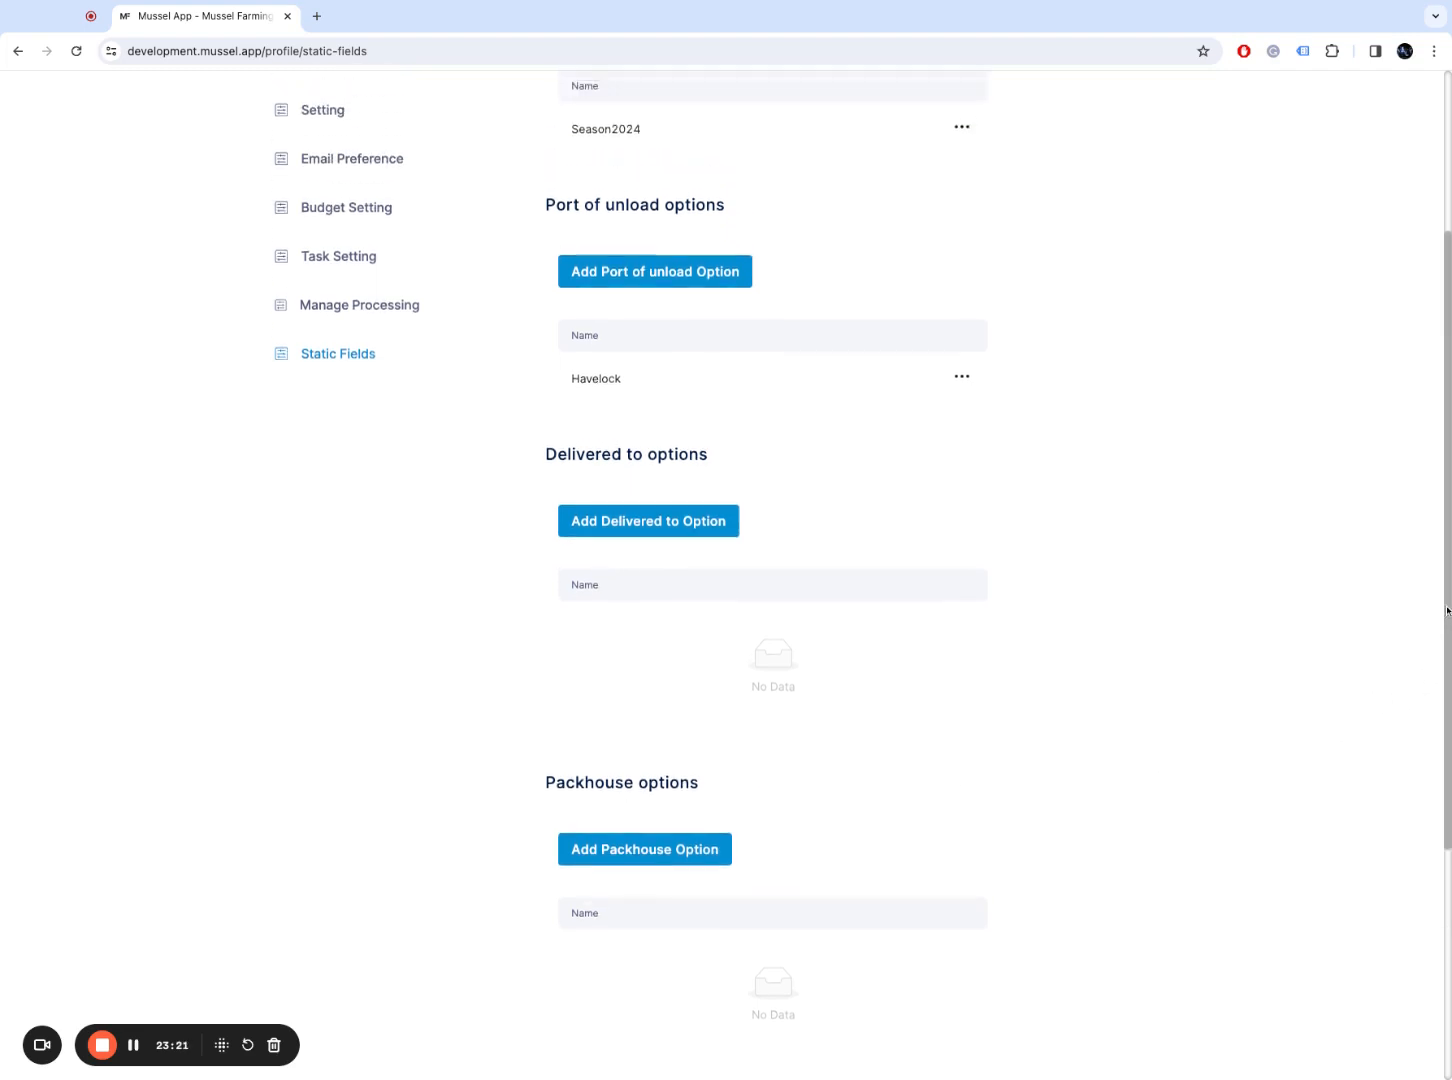
{"action": "left_click_drag", "start_coordinate": [1447, 548], "coordinate": [1447, 563]}
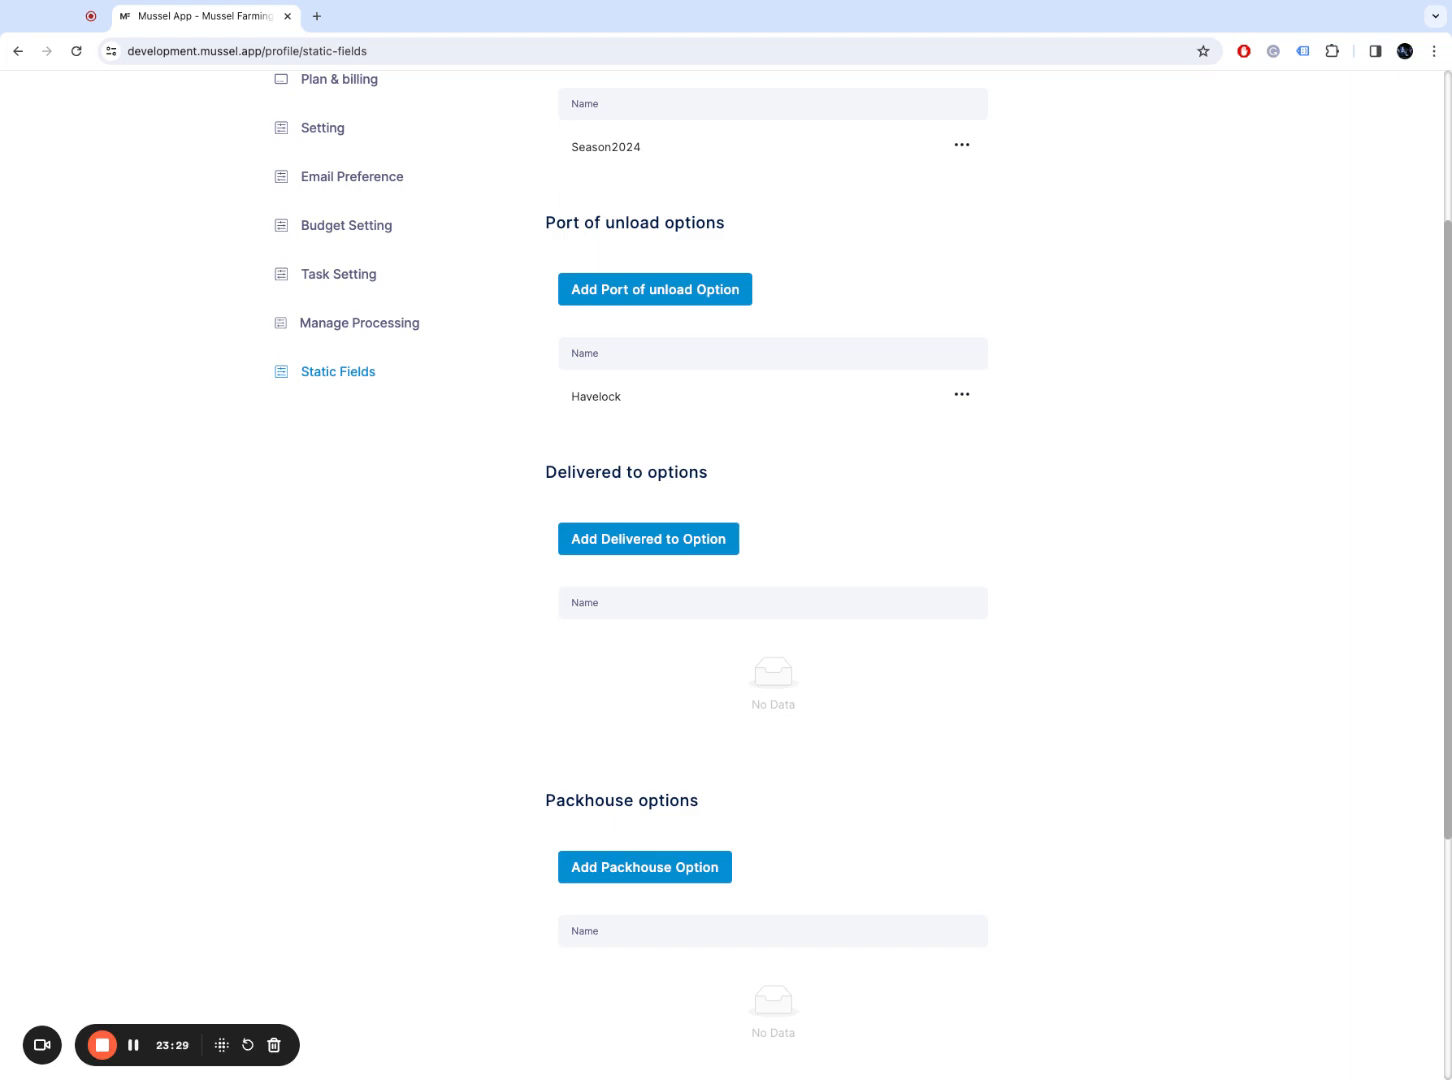
{"action": "left_click_drag", "start_coordinate": [1447, 563], "coordinate": [1447, 578]}
{"action": "scroll", "coordinate": [795, 808], "scroll_direction": "down", "scroll_amount": 4}
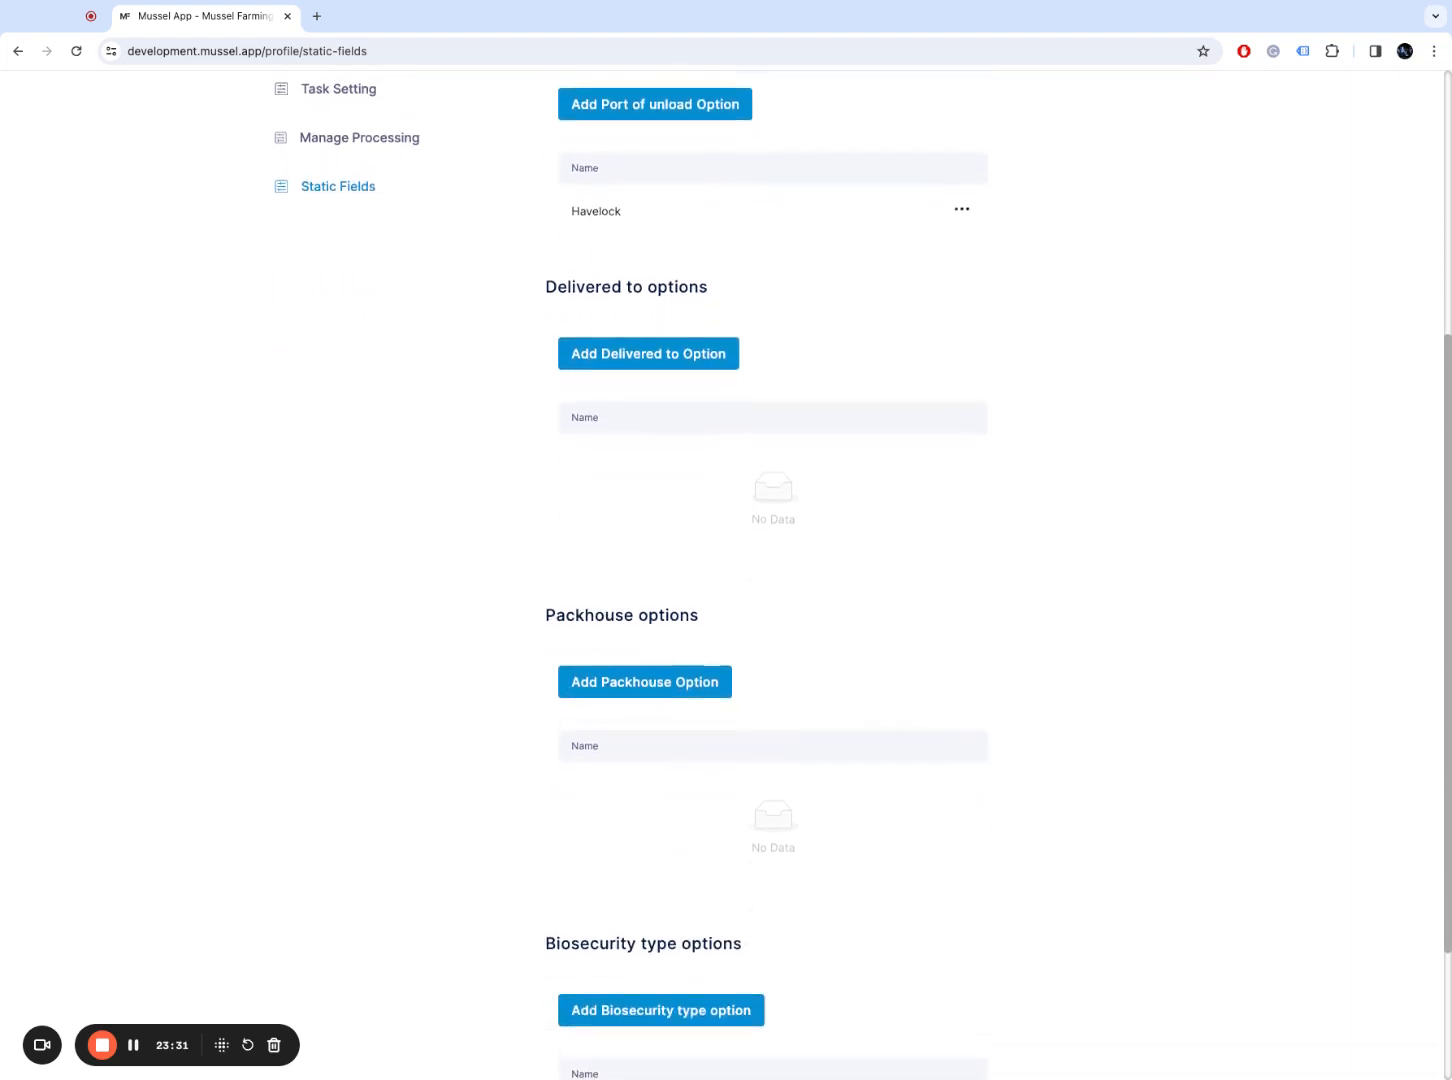
Step: Create two biosecurity type options, Starfish and Seaweed, on the Static Fields page
{"action": "left_click", "coordinate": [741, 815]}
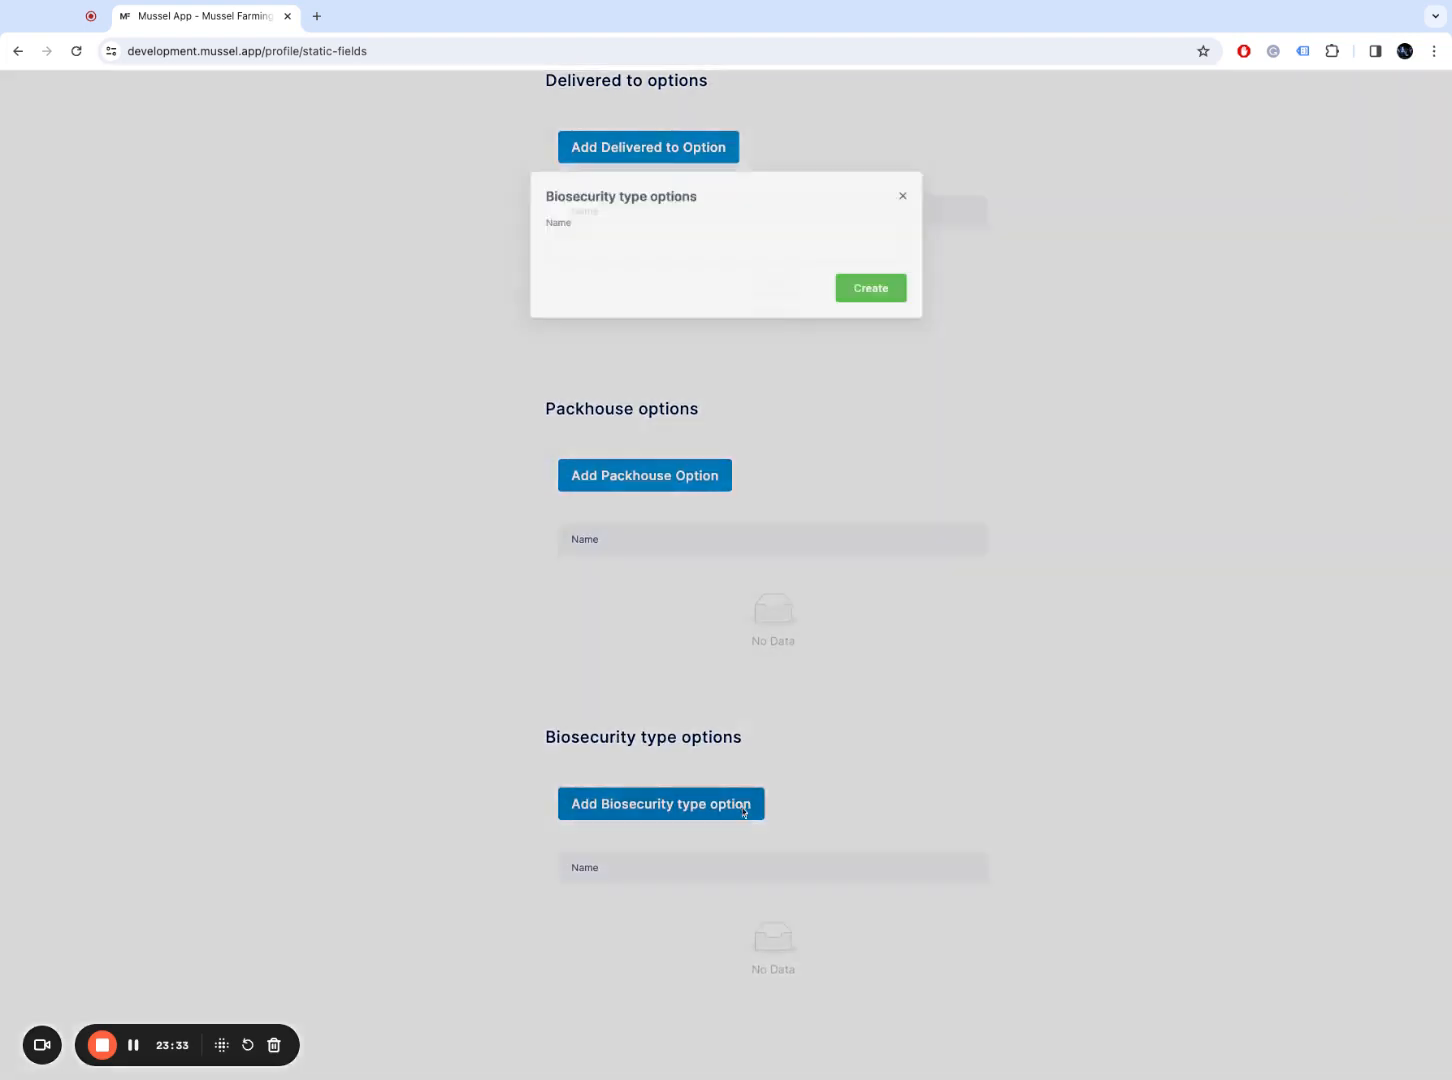
{"action": "left_click", "coordinate": [631, 250]}
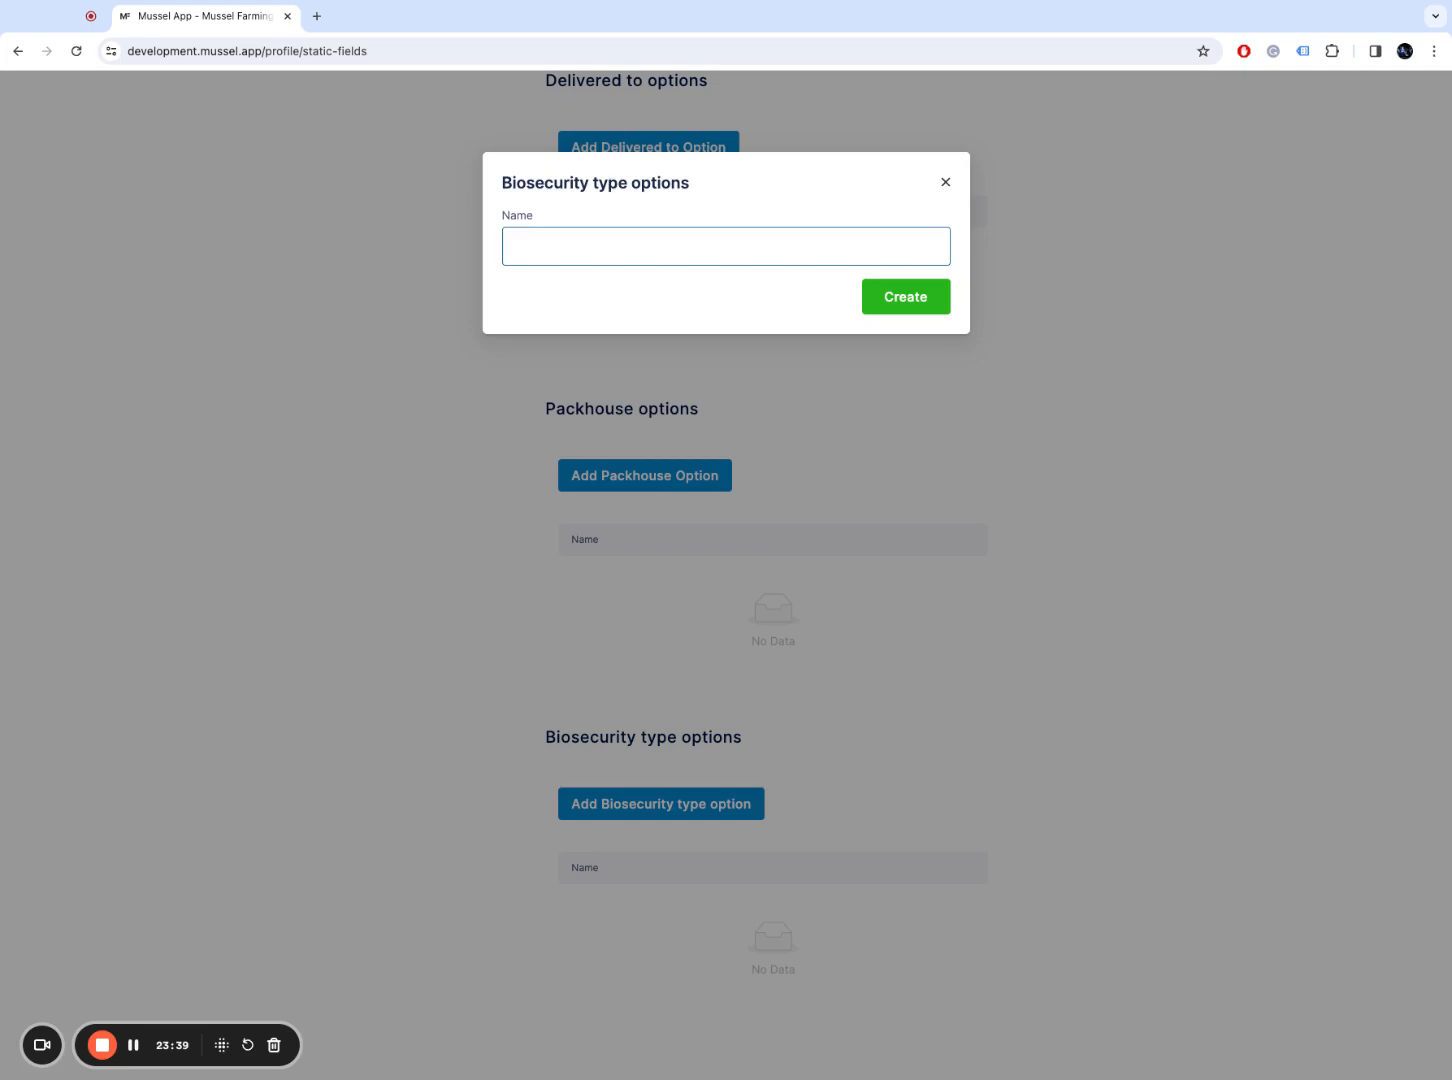
{"action": "type", "text": "Starfish"}
{"action": "left_click", "coordinate": [905, 296]}
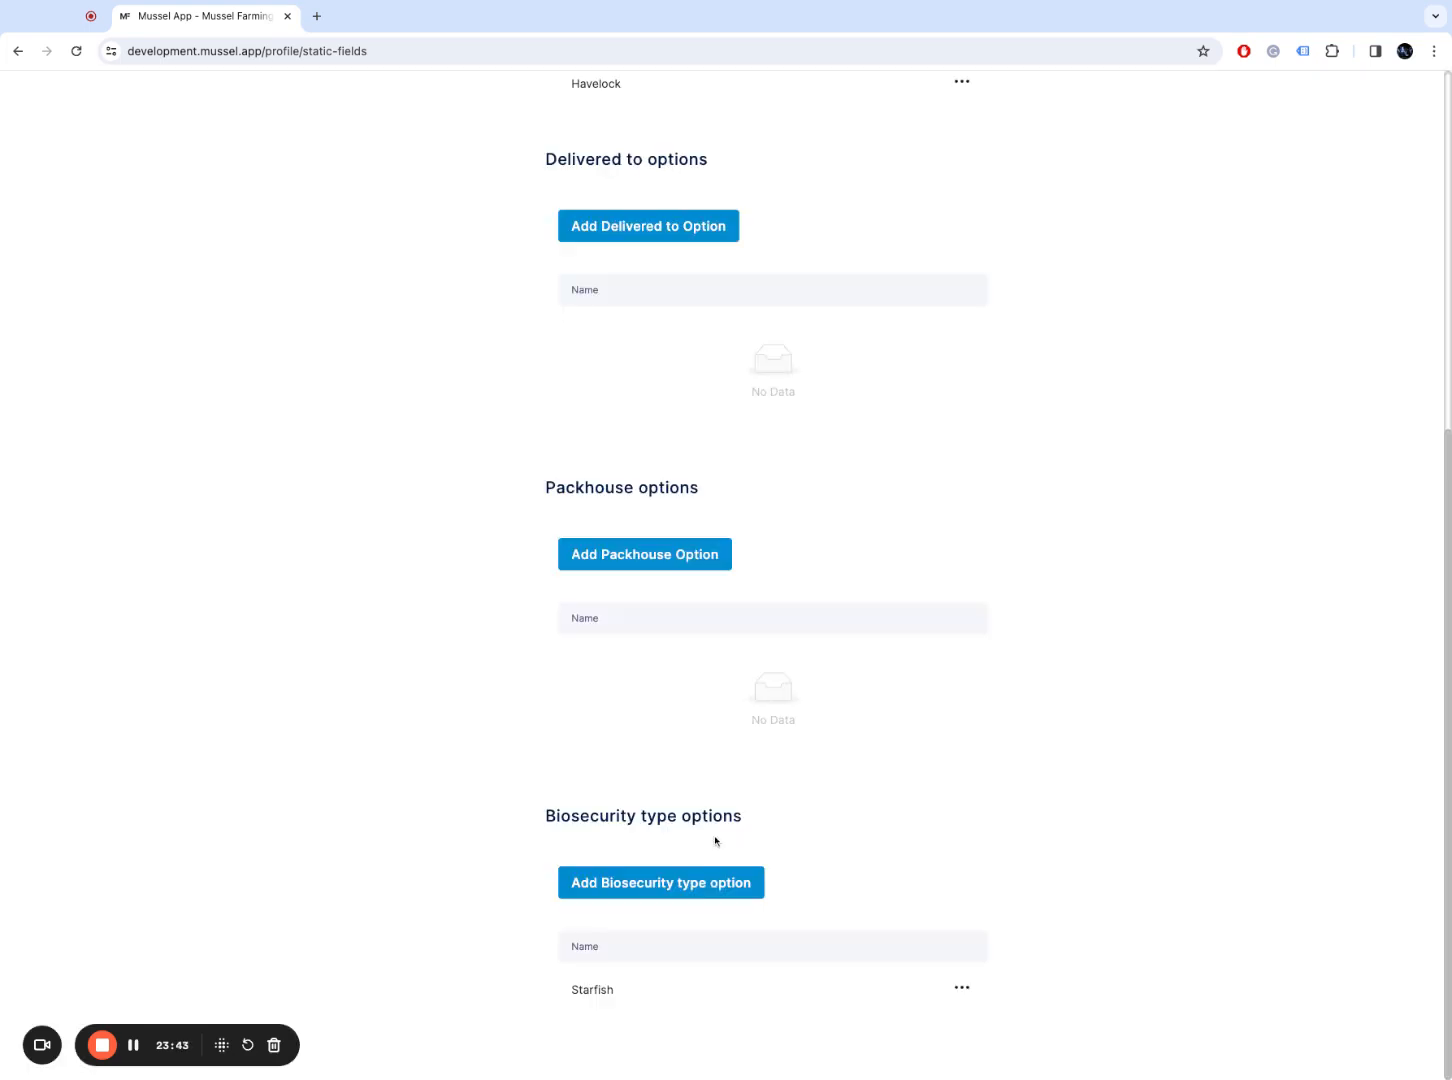
{"action": "left_click", "coordinate": [687, 884]}
{"action": "left_click", "coordinate": [690, 250]}
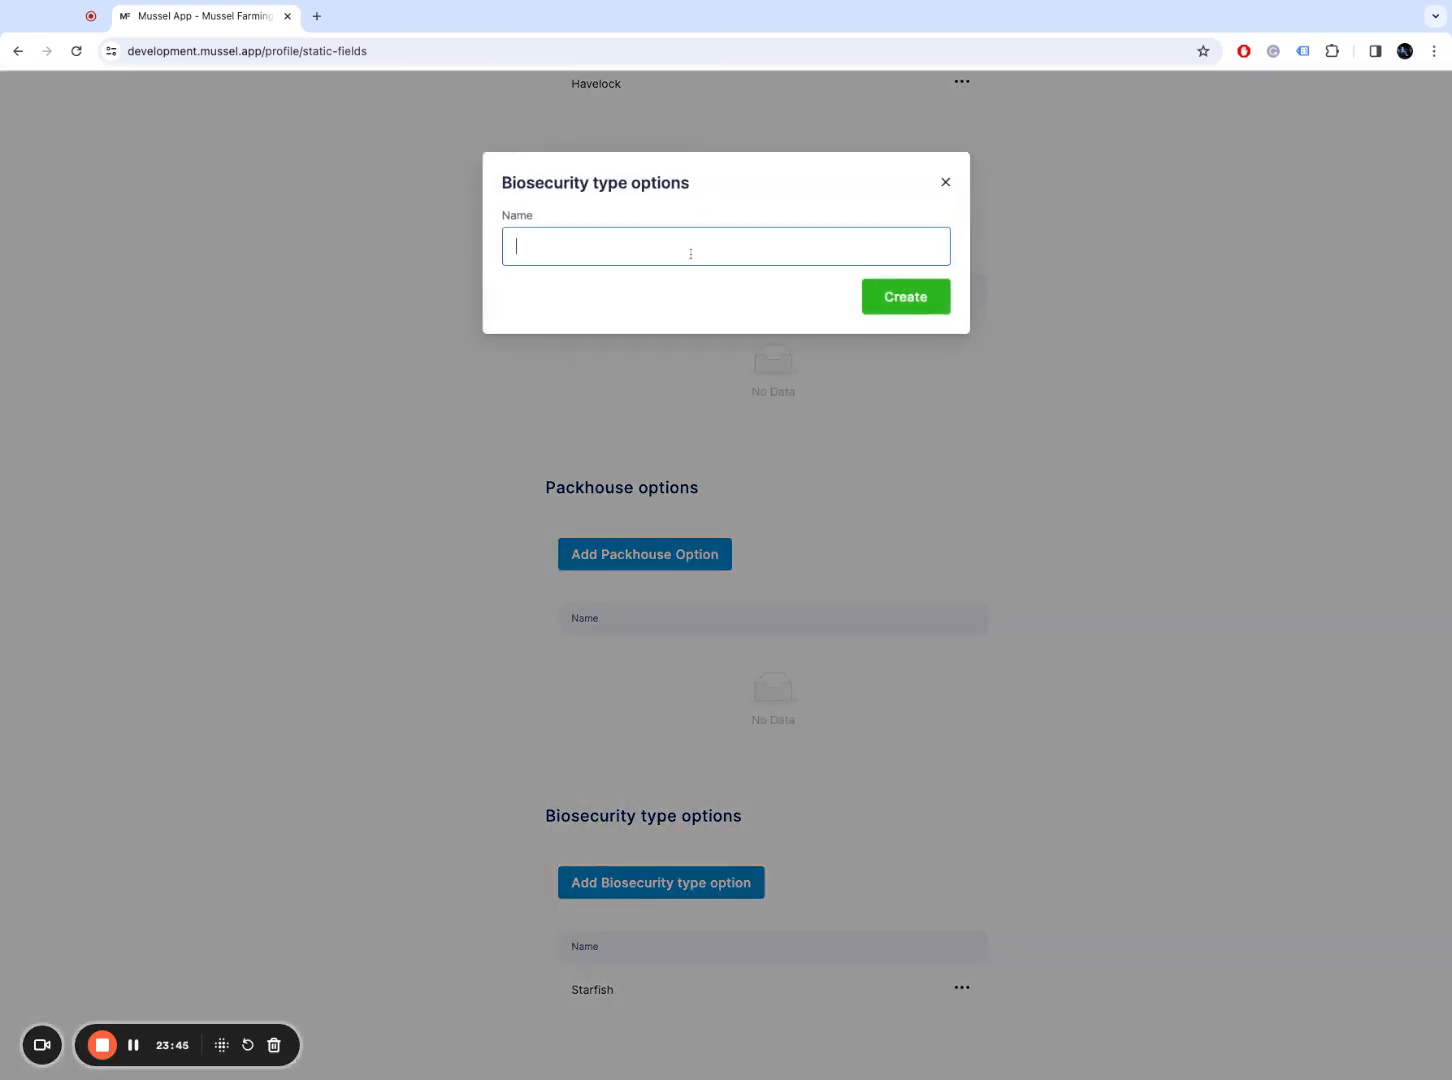
{"action": "type", "text": "Seaweed"}
{"action": "left_click", "coordinate": [944, 295]}
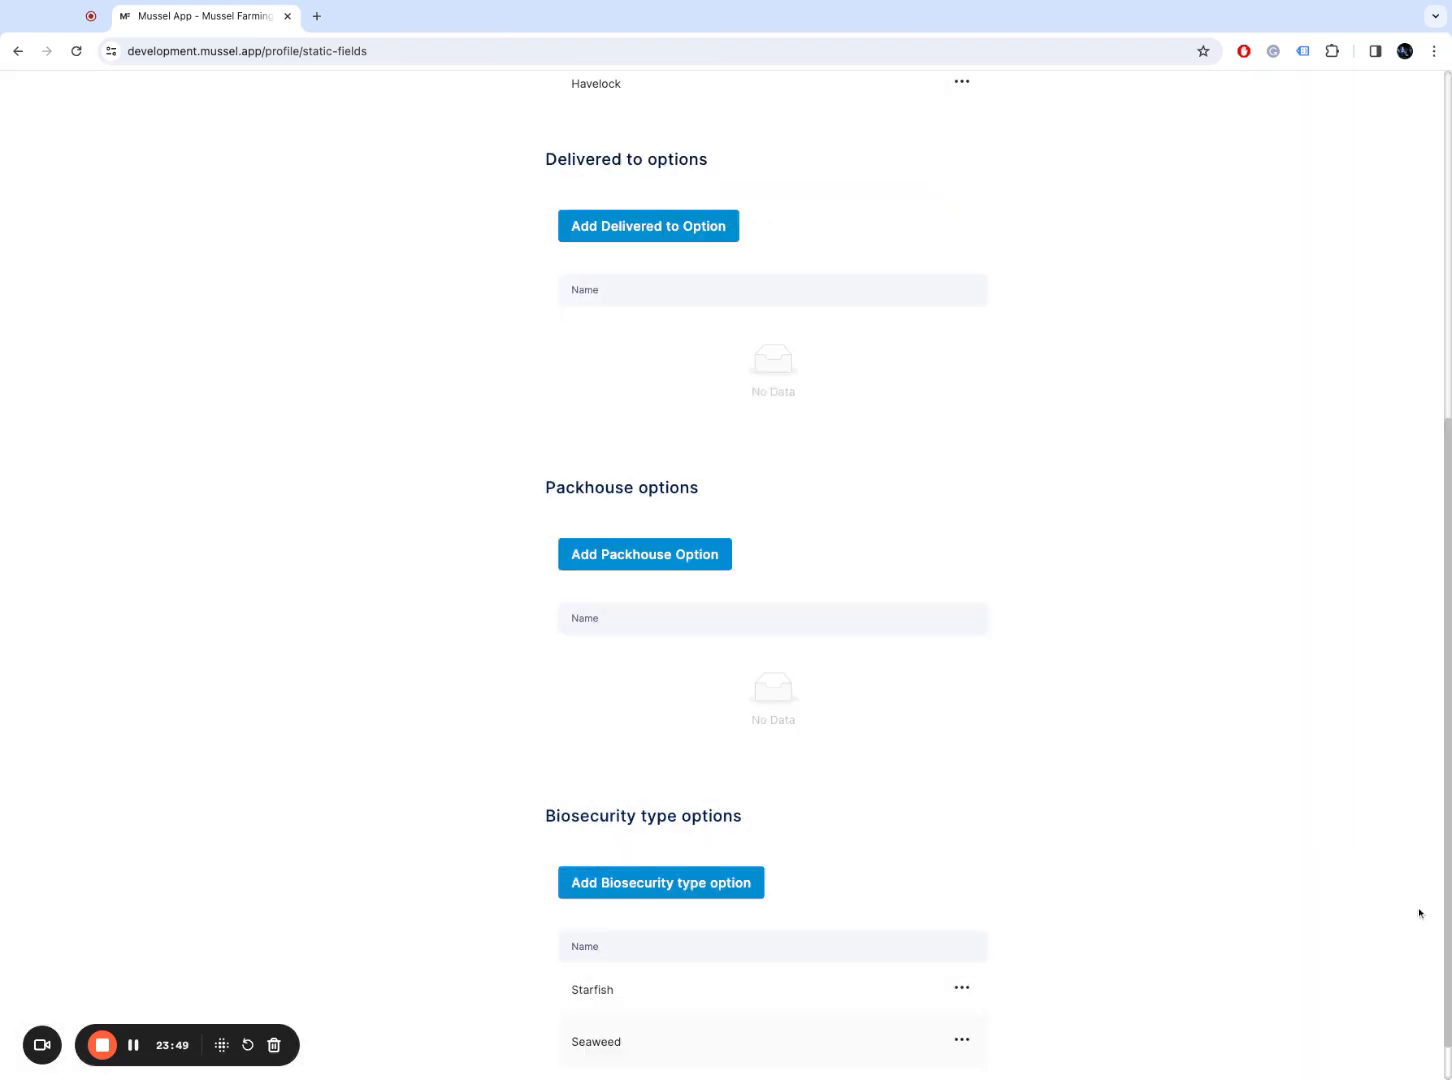
{"action": "left_click_drag", "start_coordinate": [1447, 874], "coordinate": [1438, 964]}
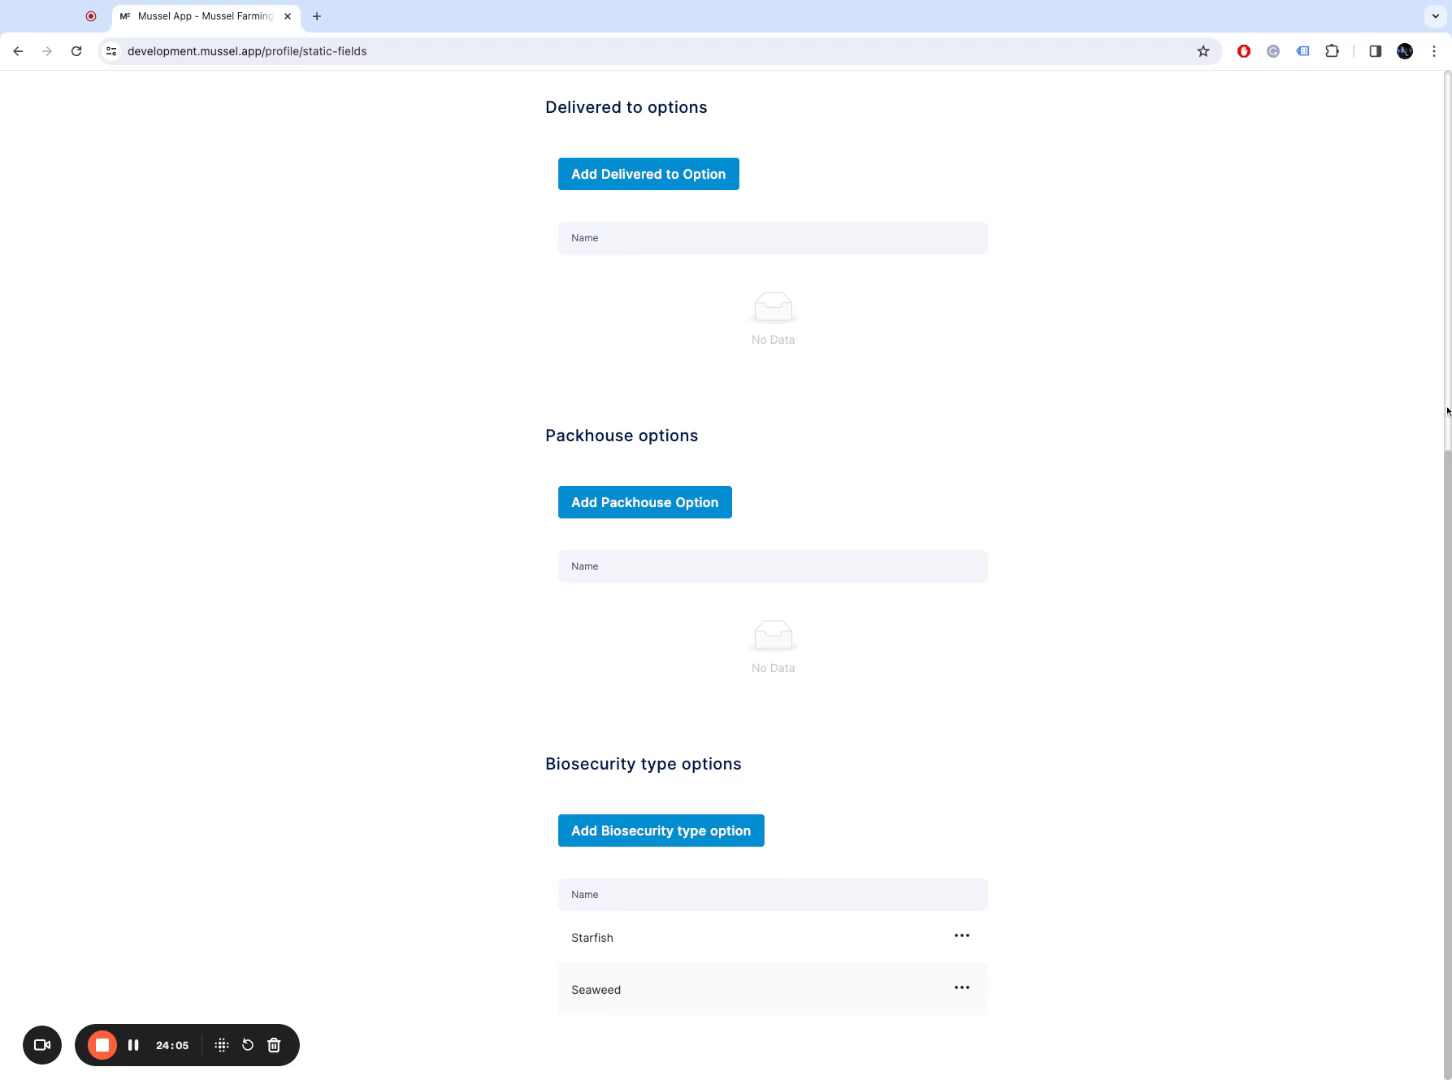
{"action": "scroll", "coordinate": [772, 575], "scroll_direction": "up", "scroll_amount": 6}
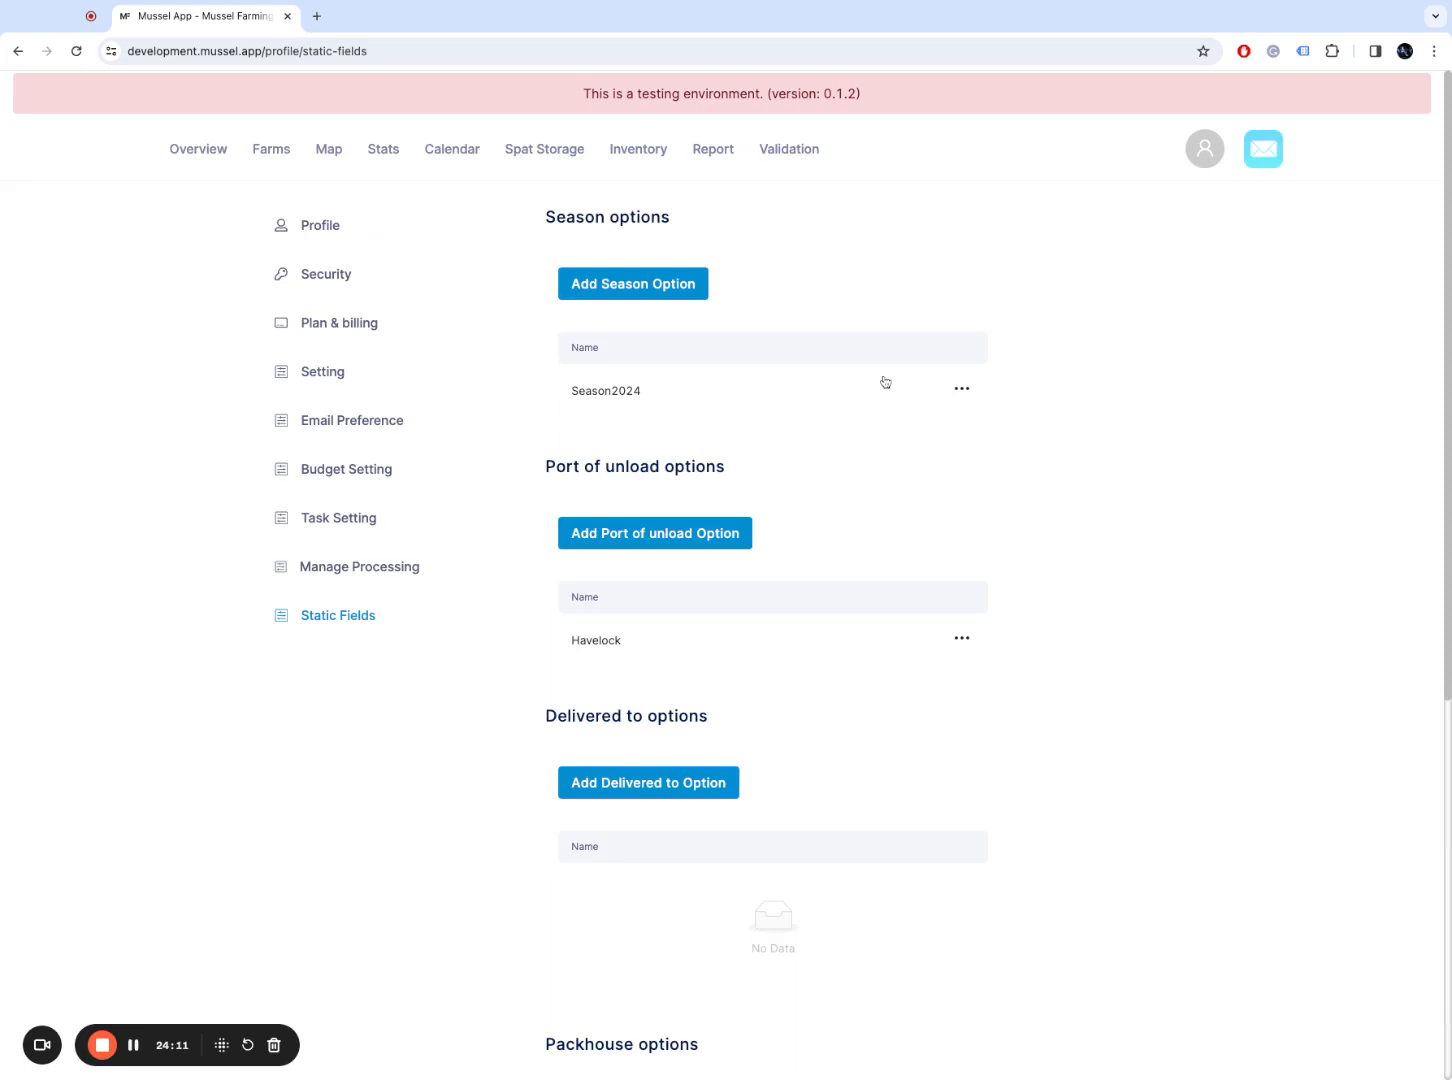
Step: Tick Data validation required for the owner user in Users, then open the empty Validation queue
{"action": "left_click", "coordinate": [1216, 157]}
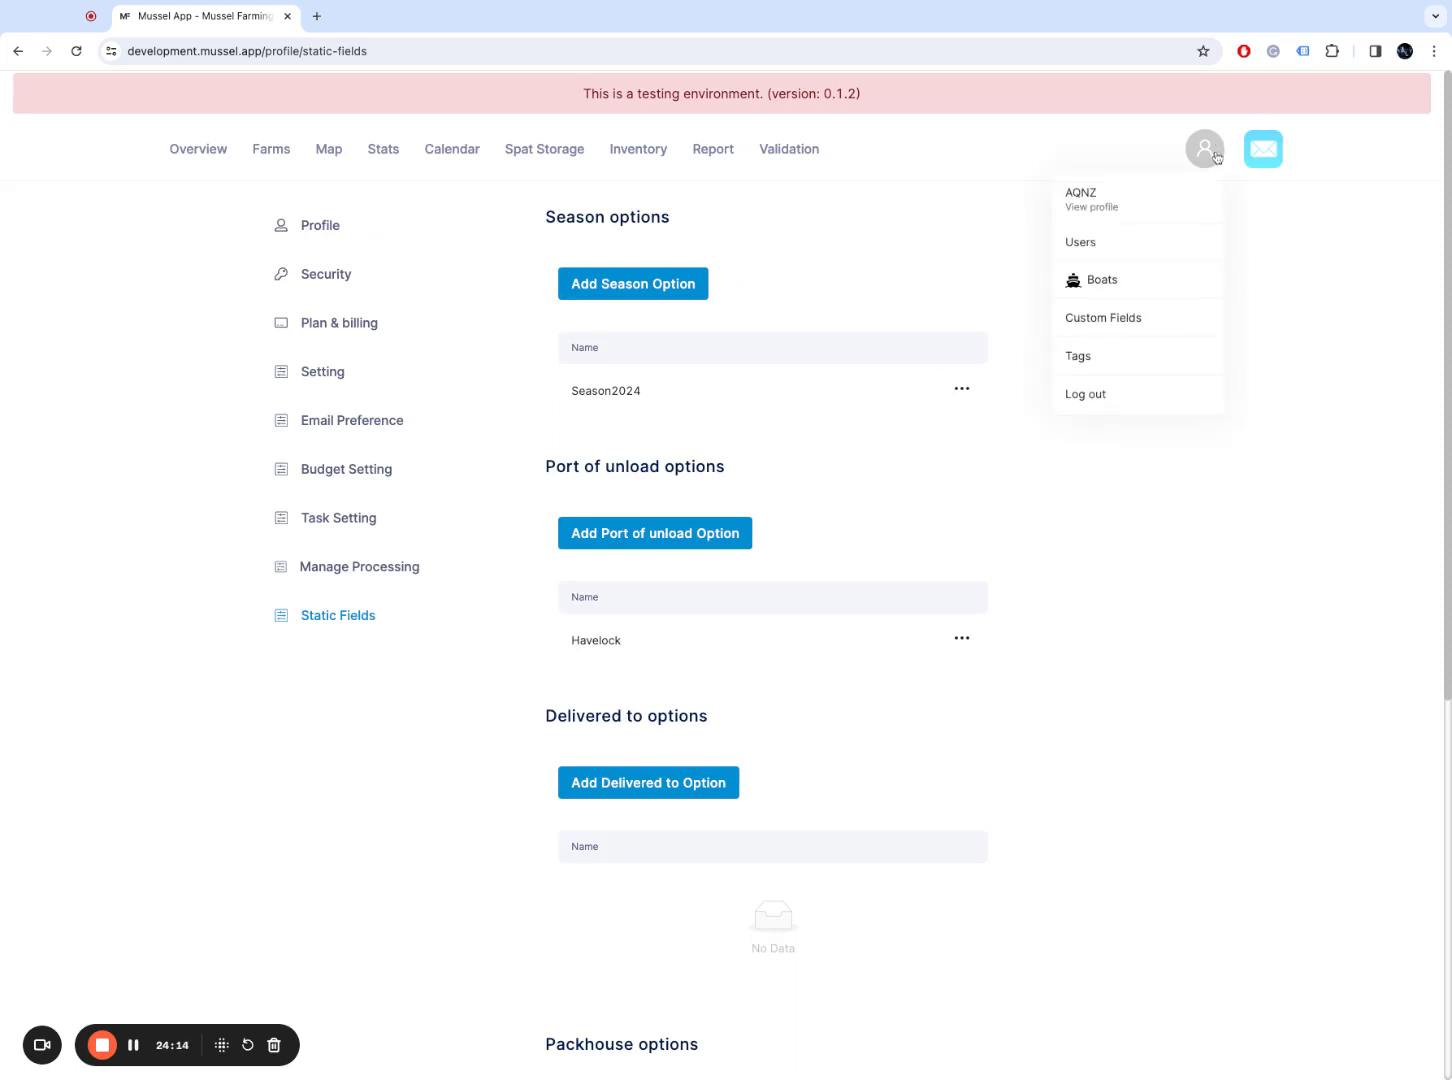
{"action": "left_click", "coordinate": [1175, 243]}
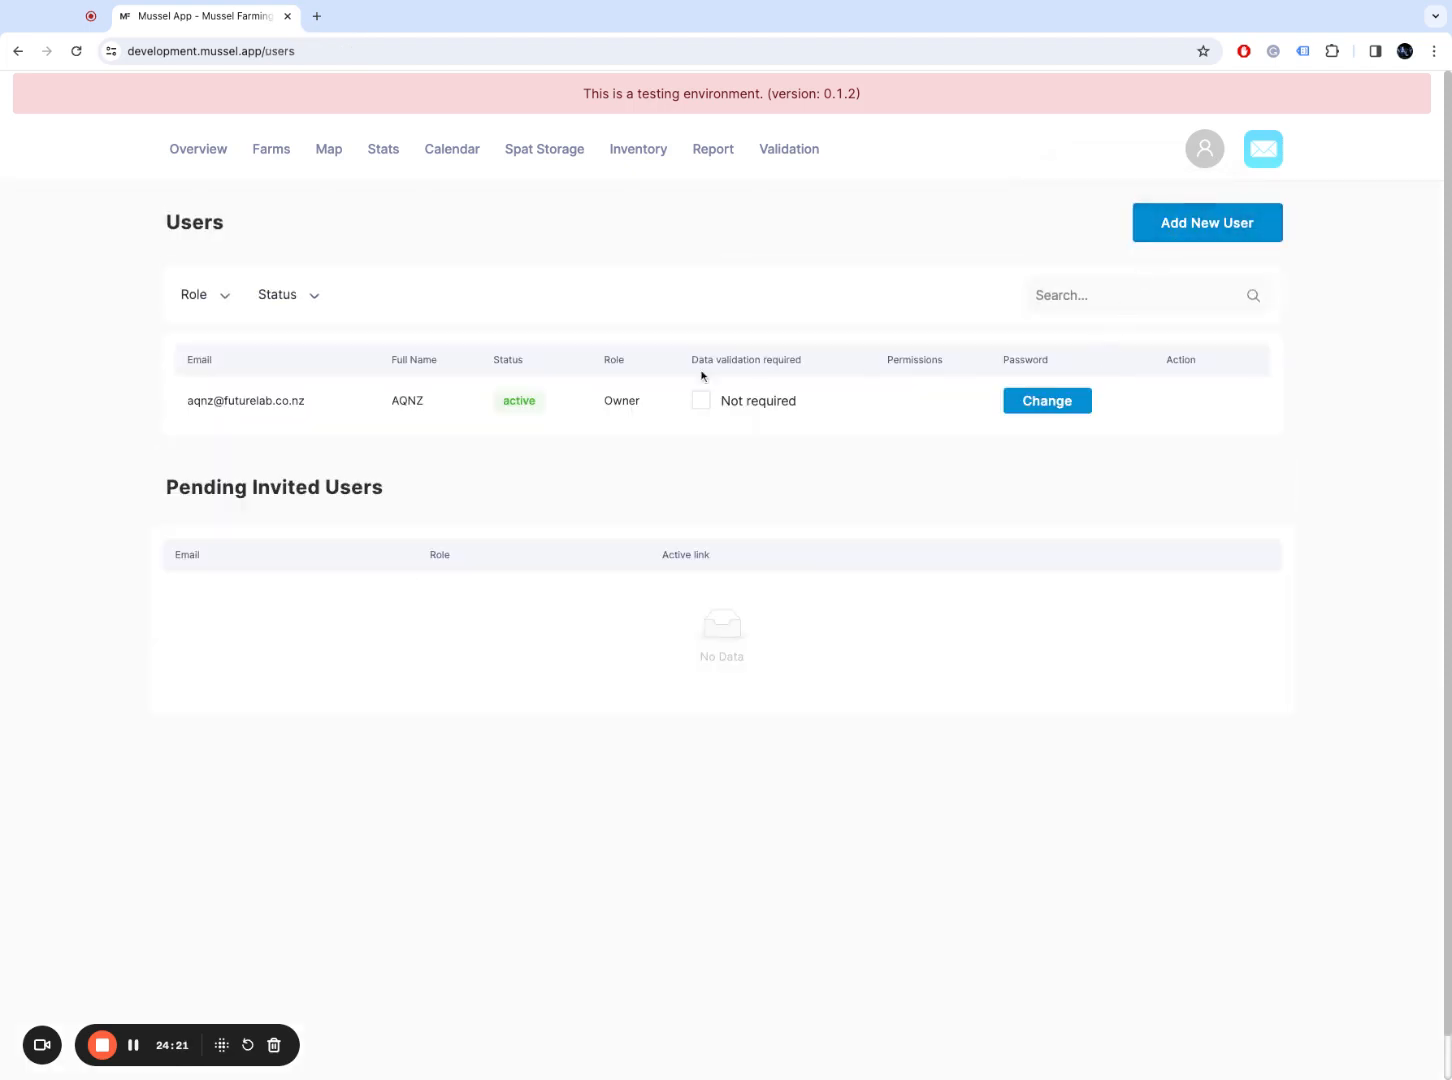
{"action": "triple_click", "coordinate": [694, 361]}
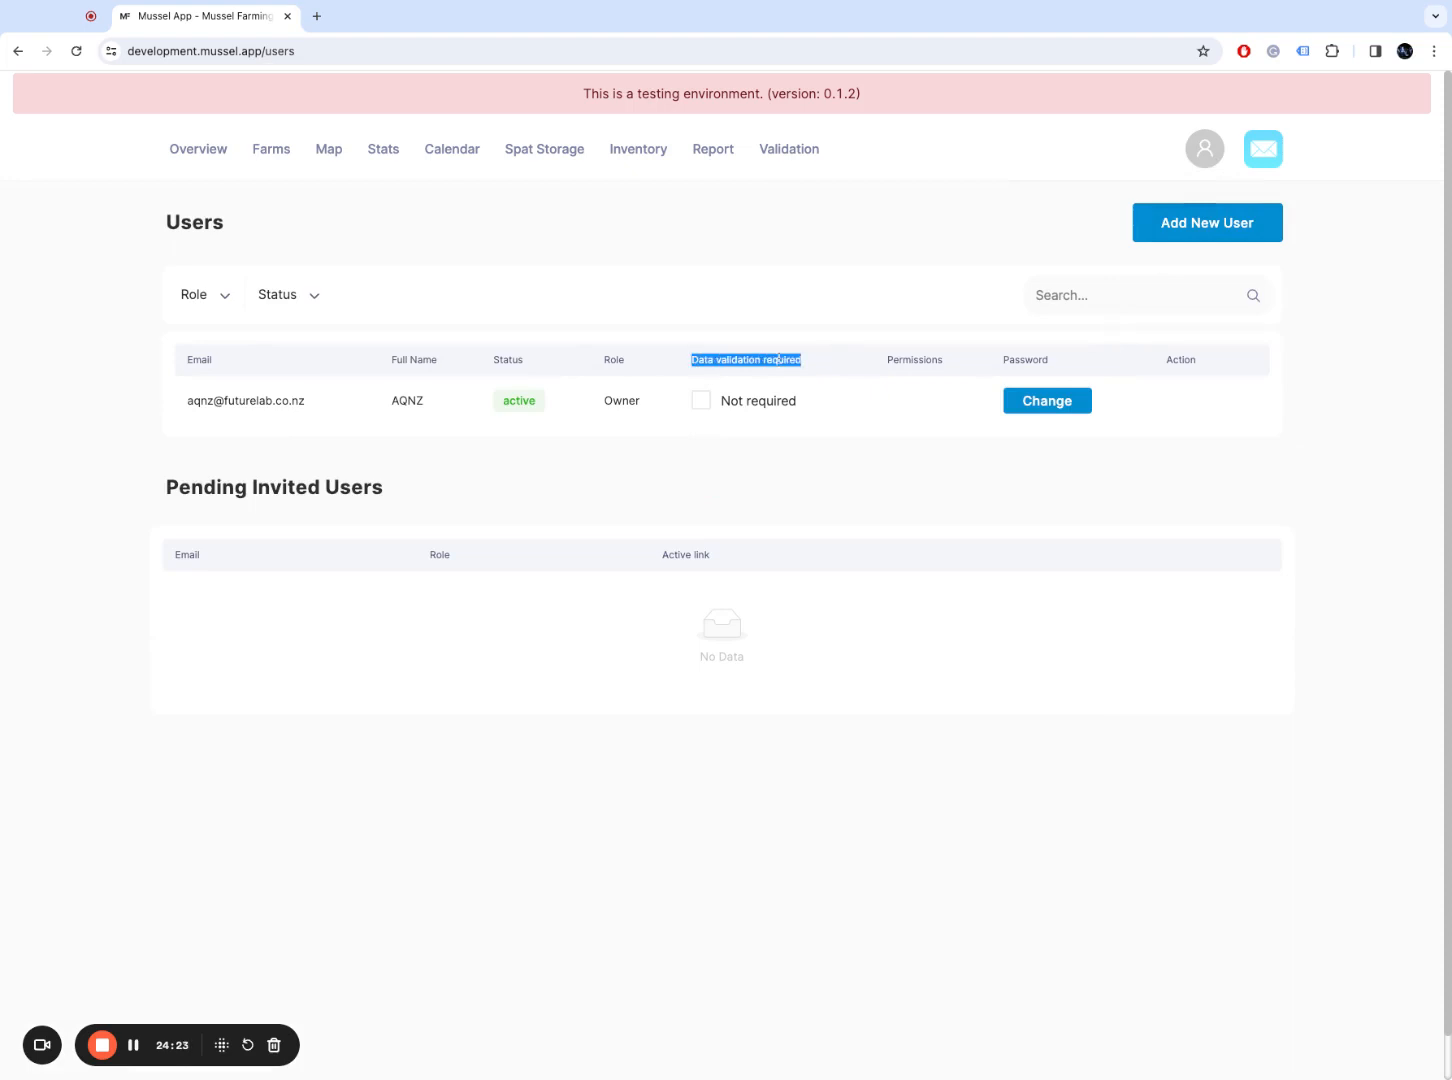
{"action": "left_click", "coordinate": [701, 405]}
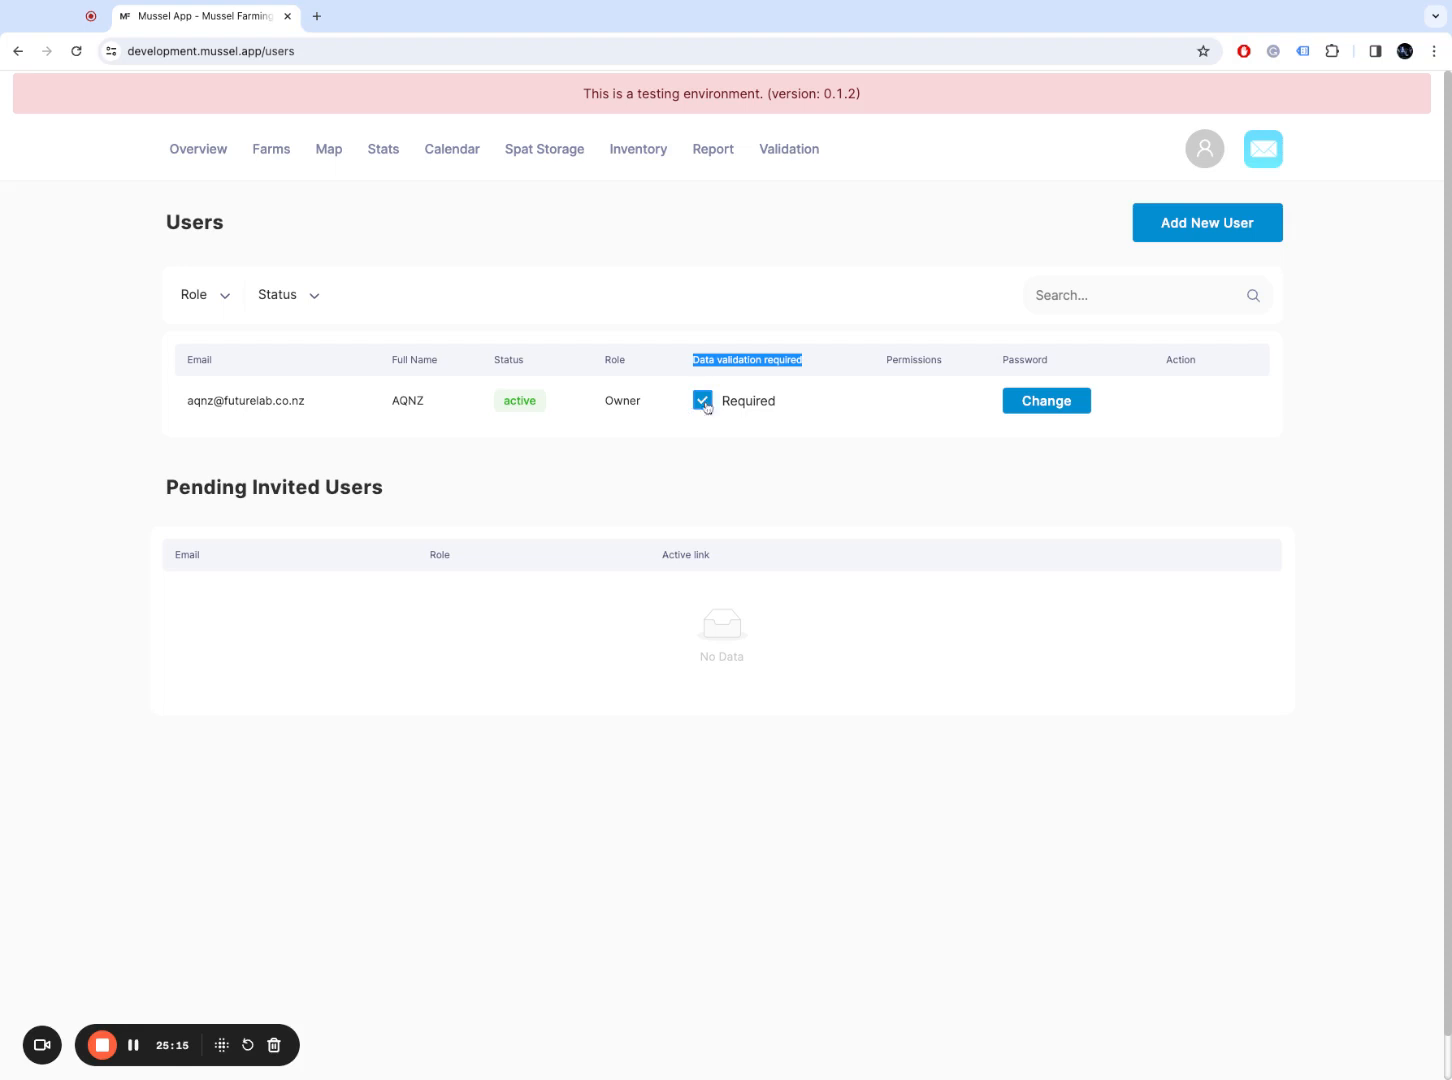
{"action": "left_click", "coordinate": [745, 462]}
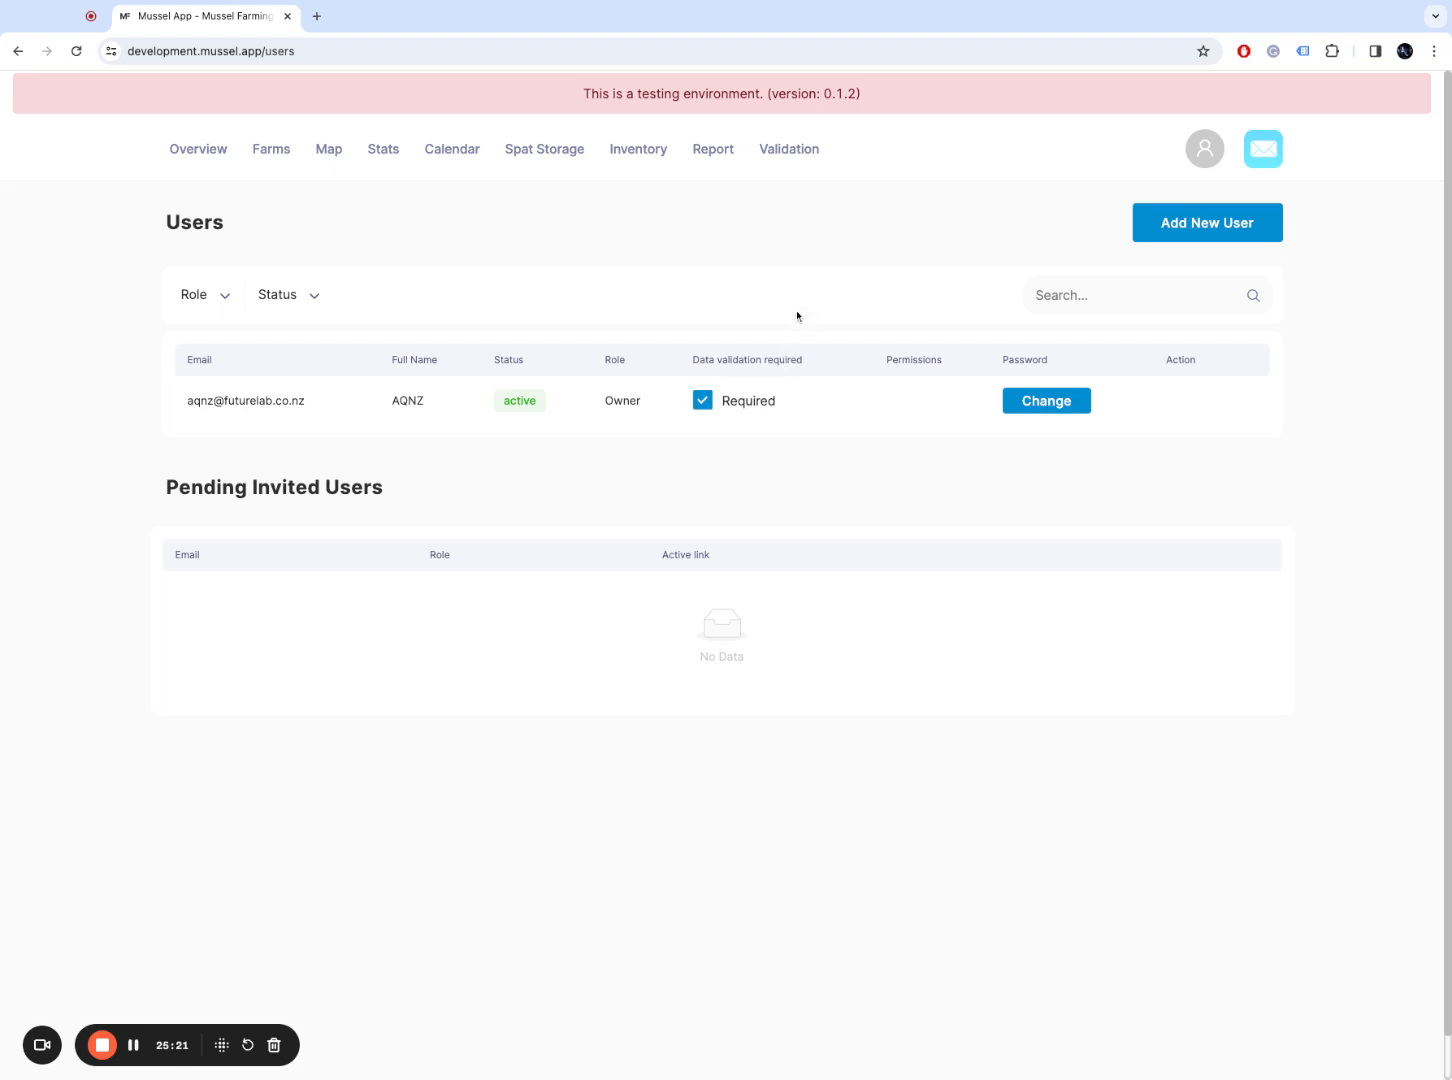
{"action": "left_click", "coordinate": [785, 166]}
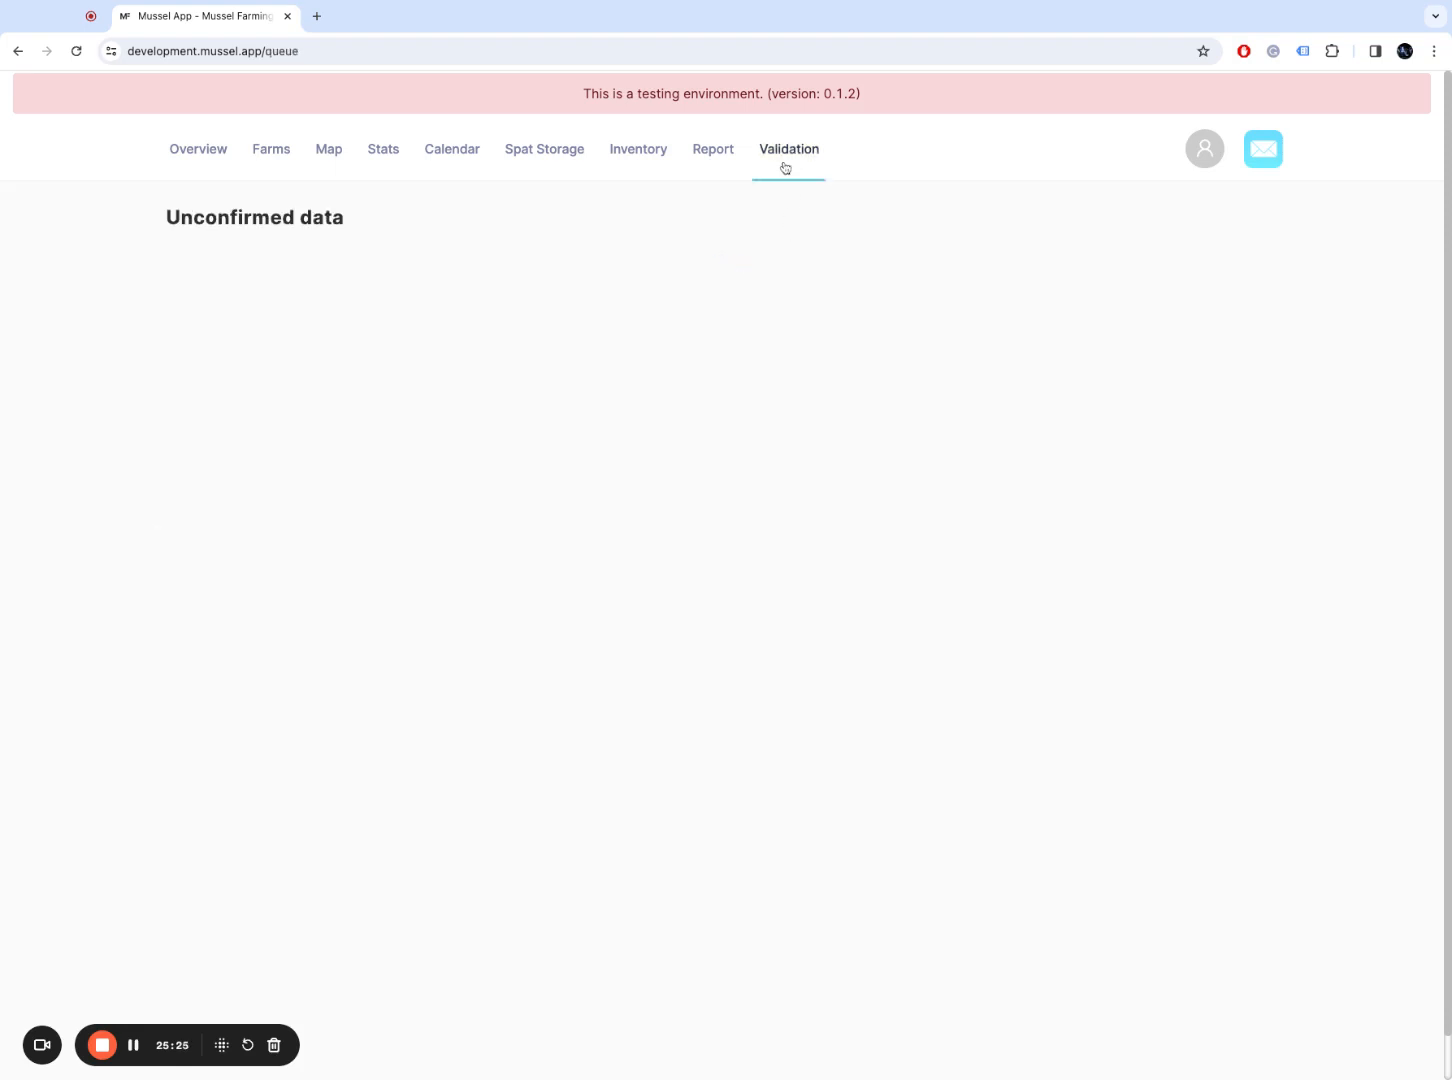
Step: Load beta.musselfarm.co.nz in a new tab and view line 2A's submitted assessment from Validation
{"action": "left_click", "coordinate": [317, 18]}
{"action": "type", "text": "be"}
{"action": "key", "text": "Return"}
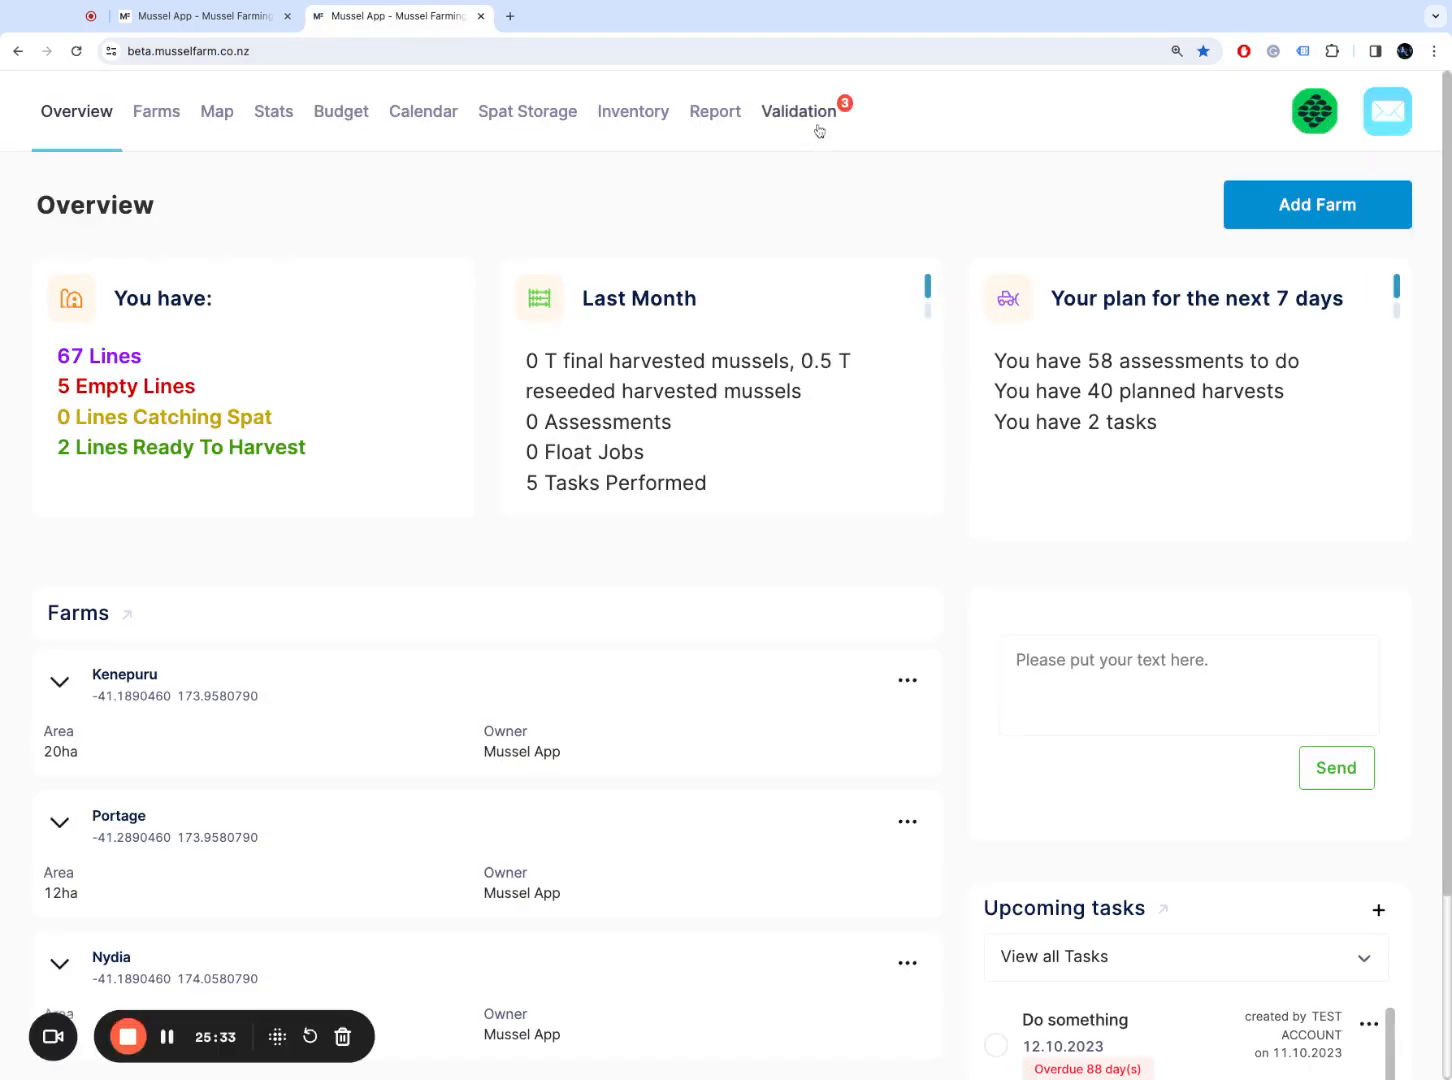
{"action": "left_click", "coordinate": [816, 129]}
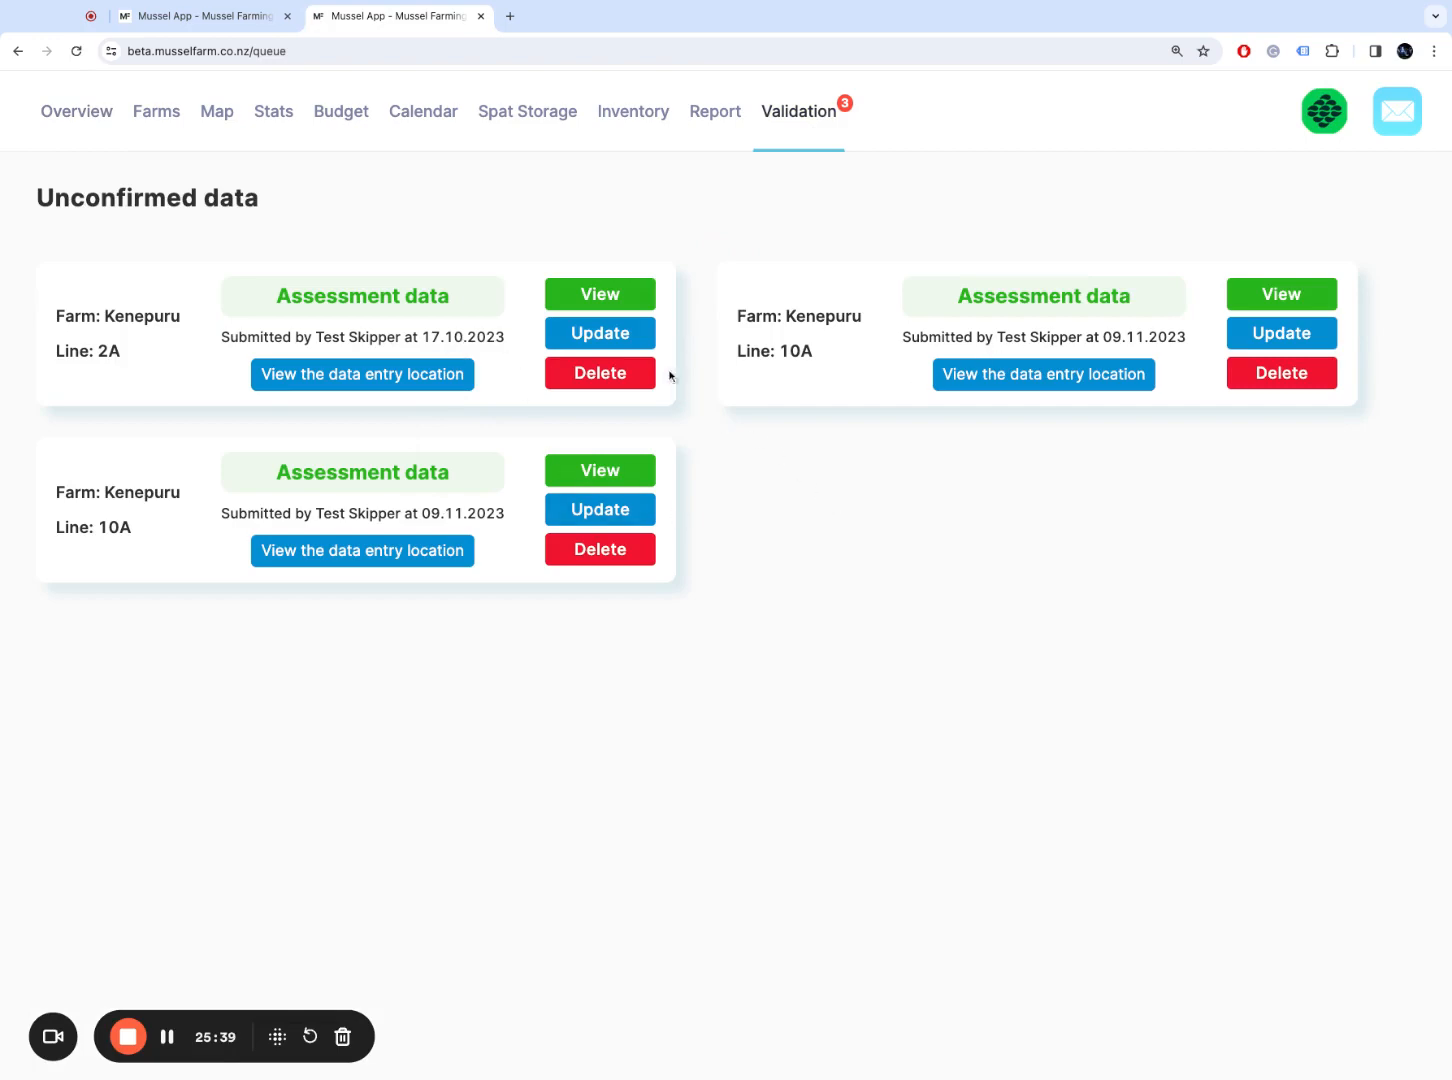
{"action": "left_click", "coordinate": [634, 293]}
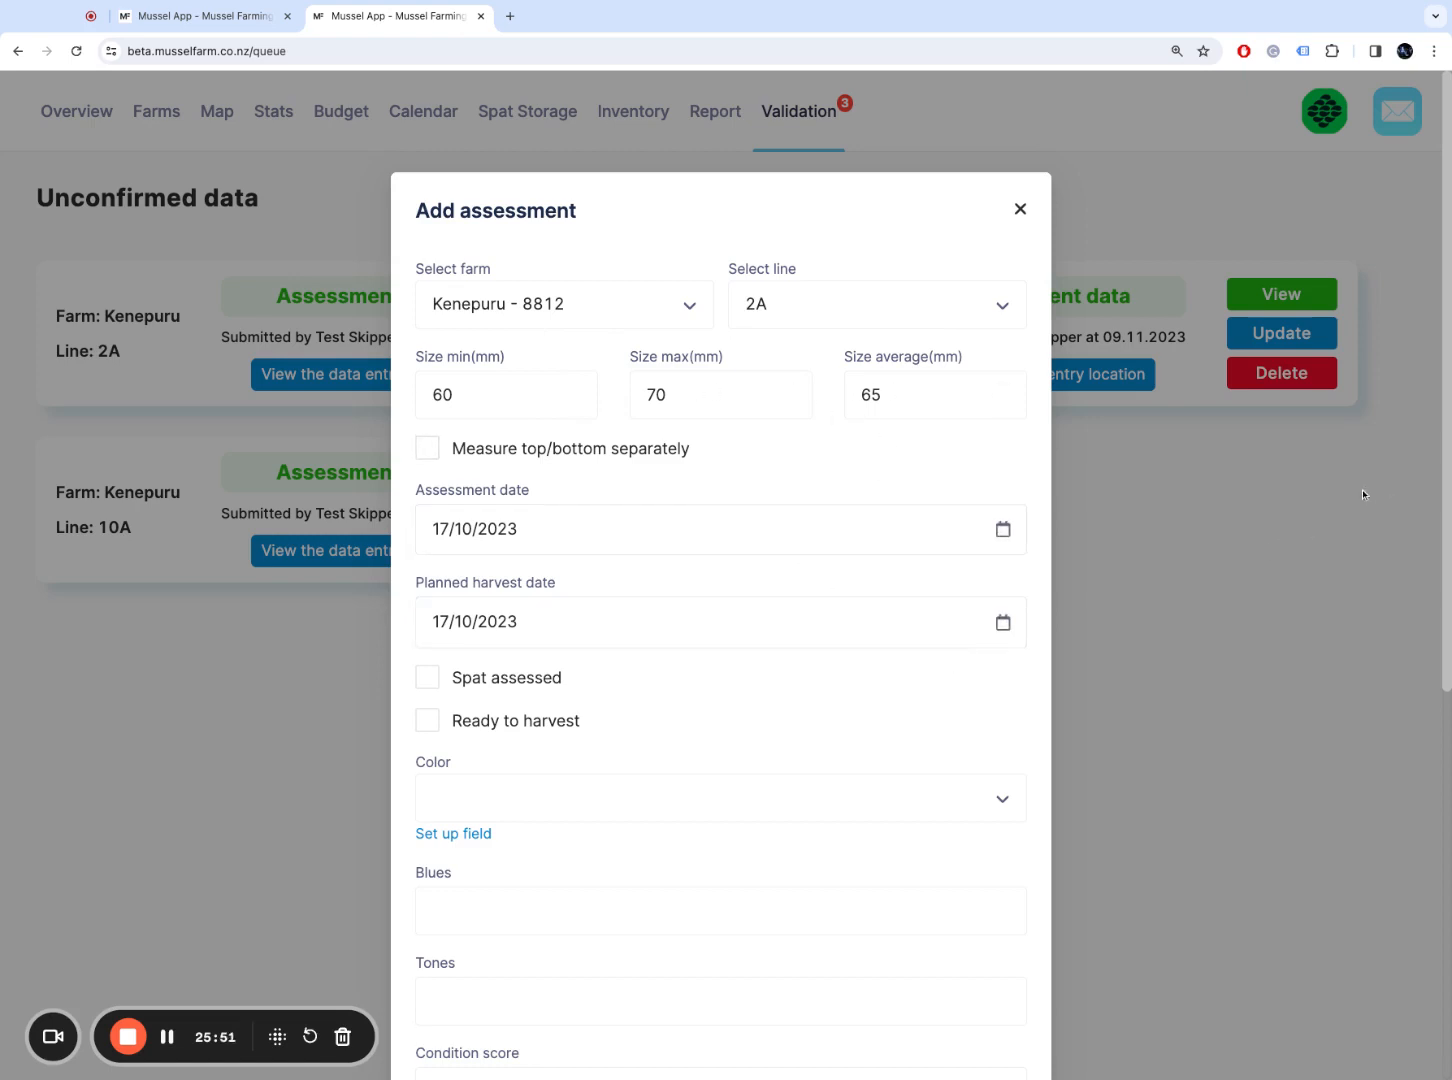
Step: Preview the line 2A assessment's attached photo and check its comment
{"action": "scroll", "coordinate": [1445, 470], "scroll_direction": "down", "scroll_amount": 6}
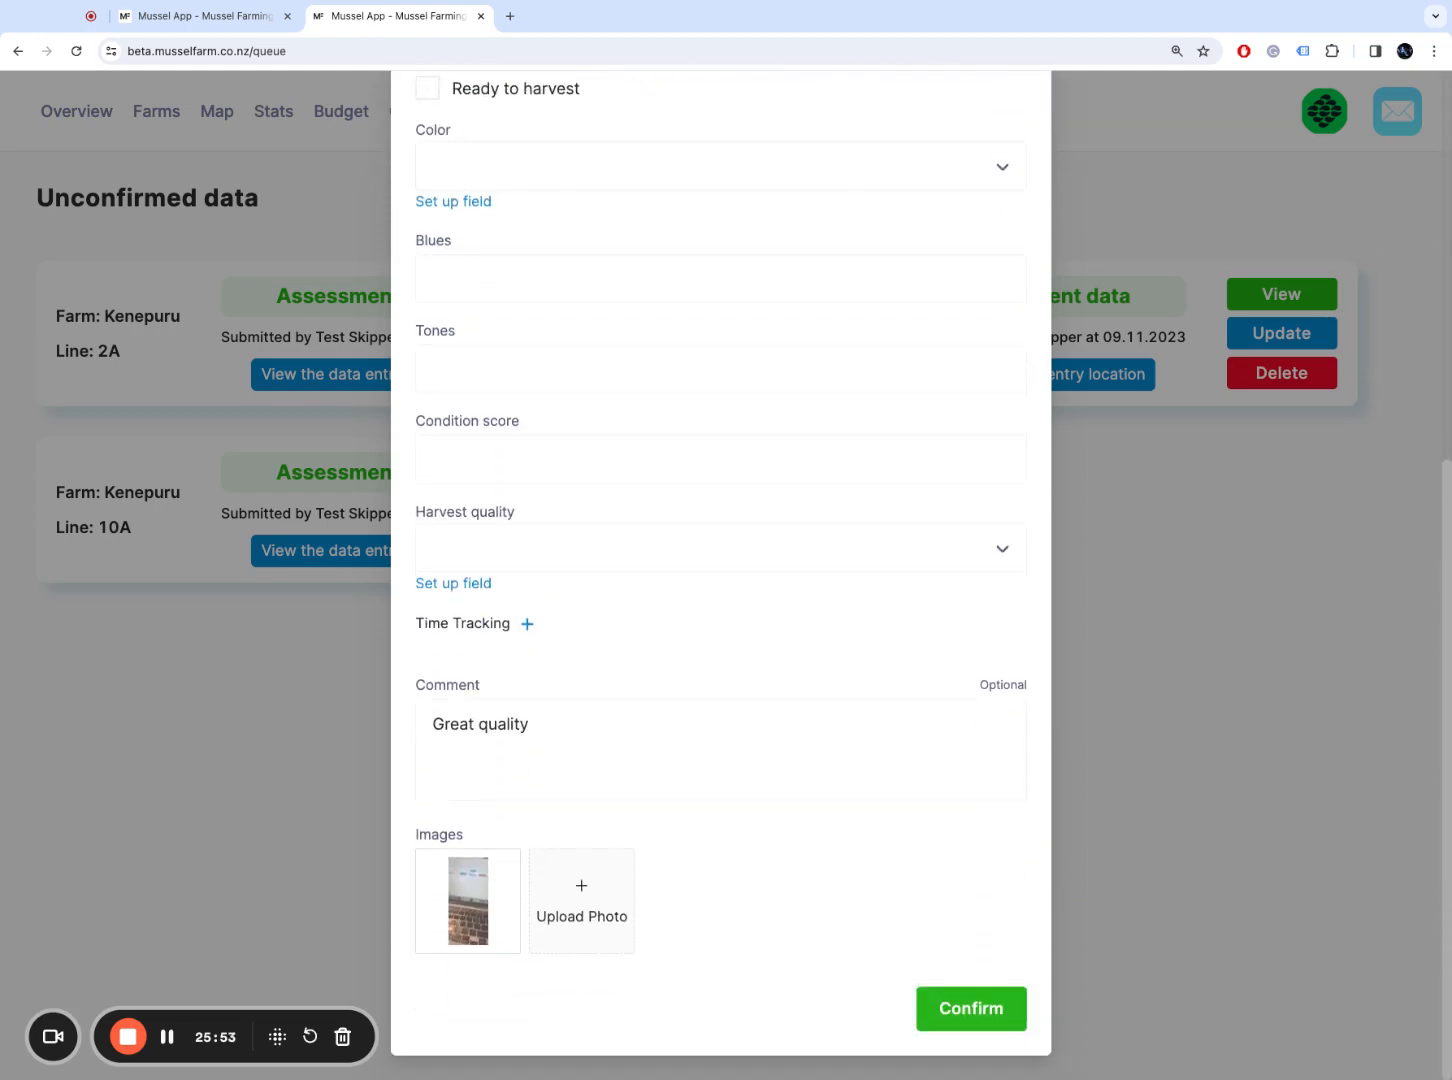
{"action": "mouse_move", "coordinate": [502, 933]}
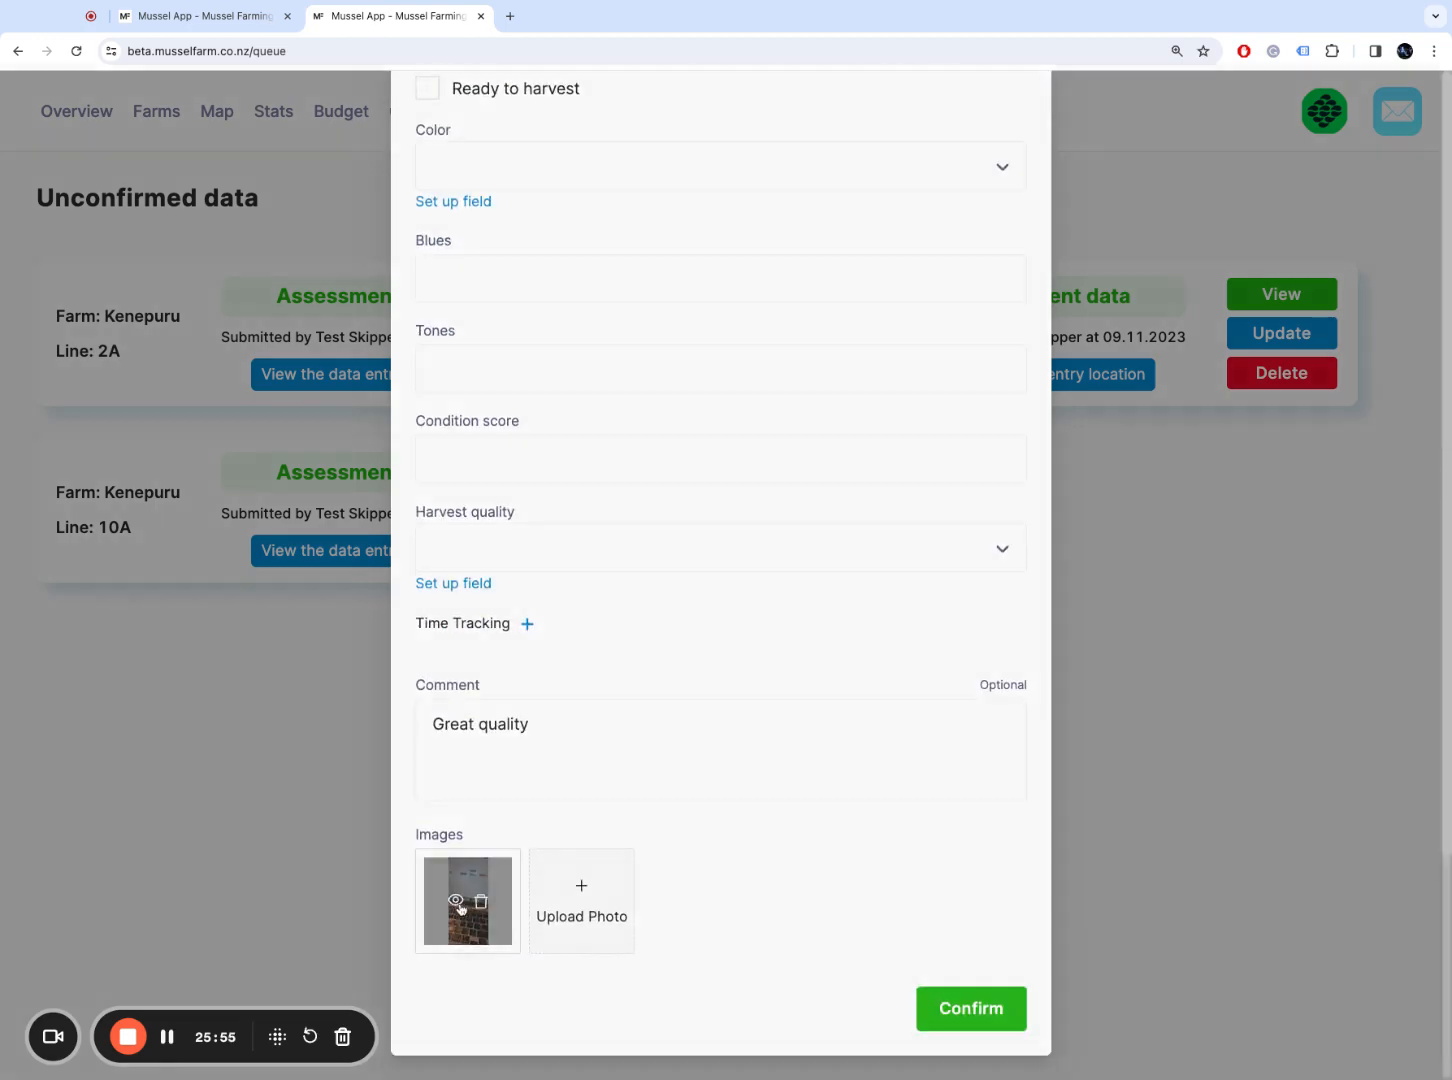
{"action": "left_click", "coordinate": [456, 901]}
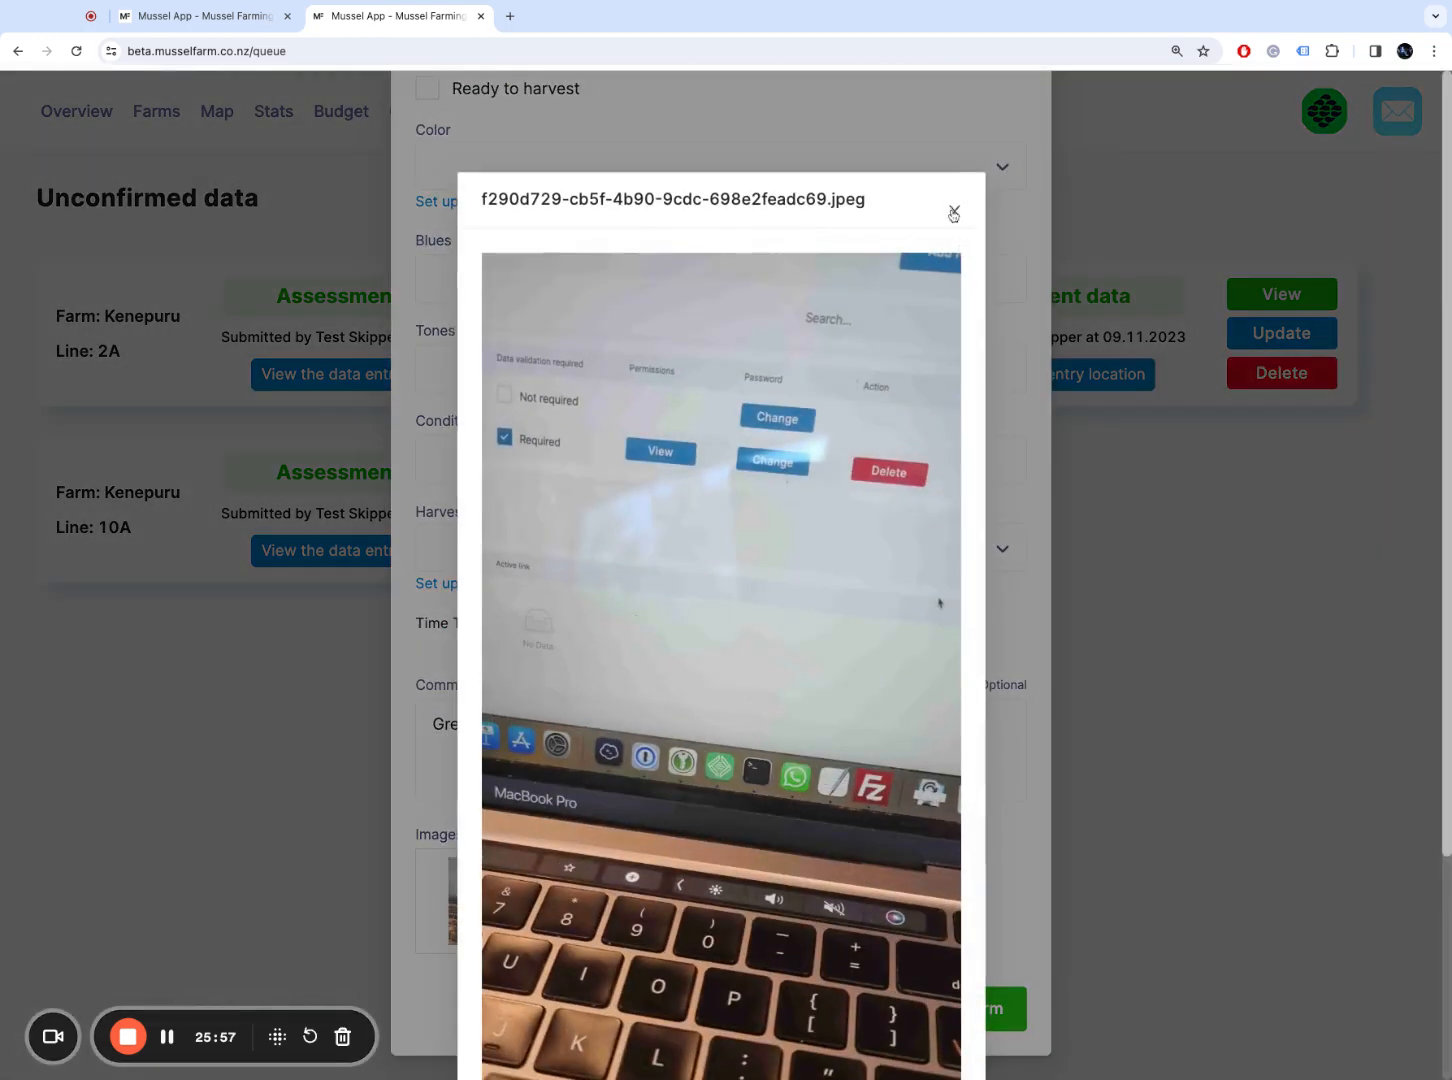
{"action": "left_click", "coordinate": [953, 211]}
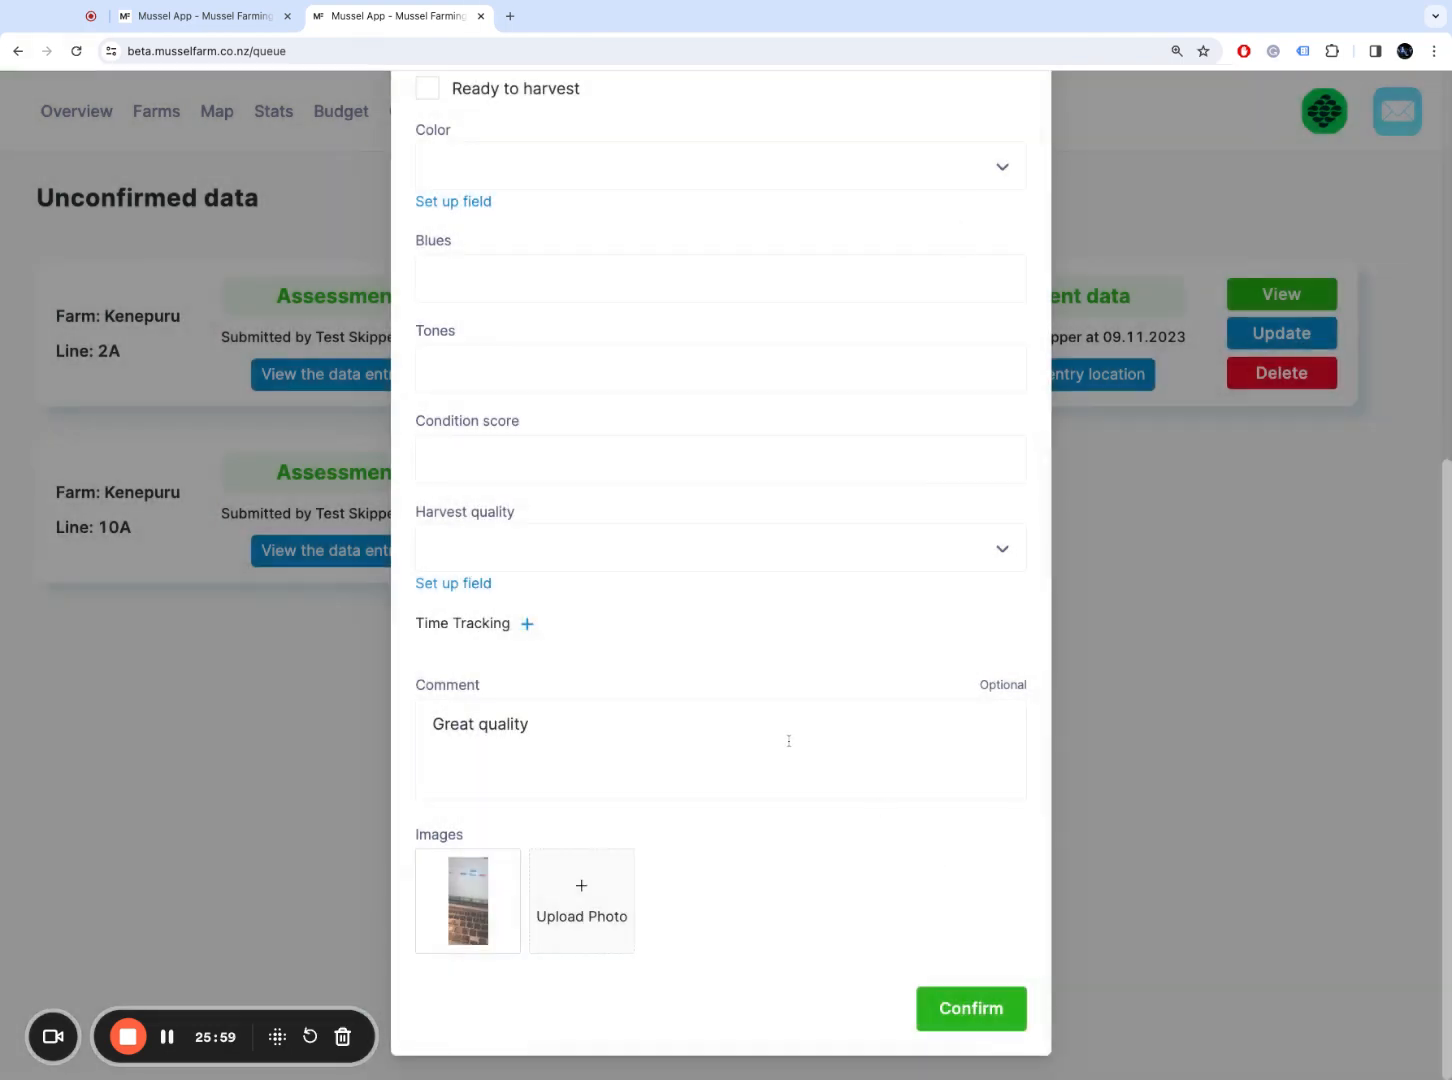
{"action": "left_click", "coordinate": [789, 741]}
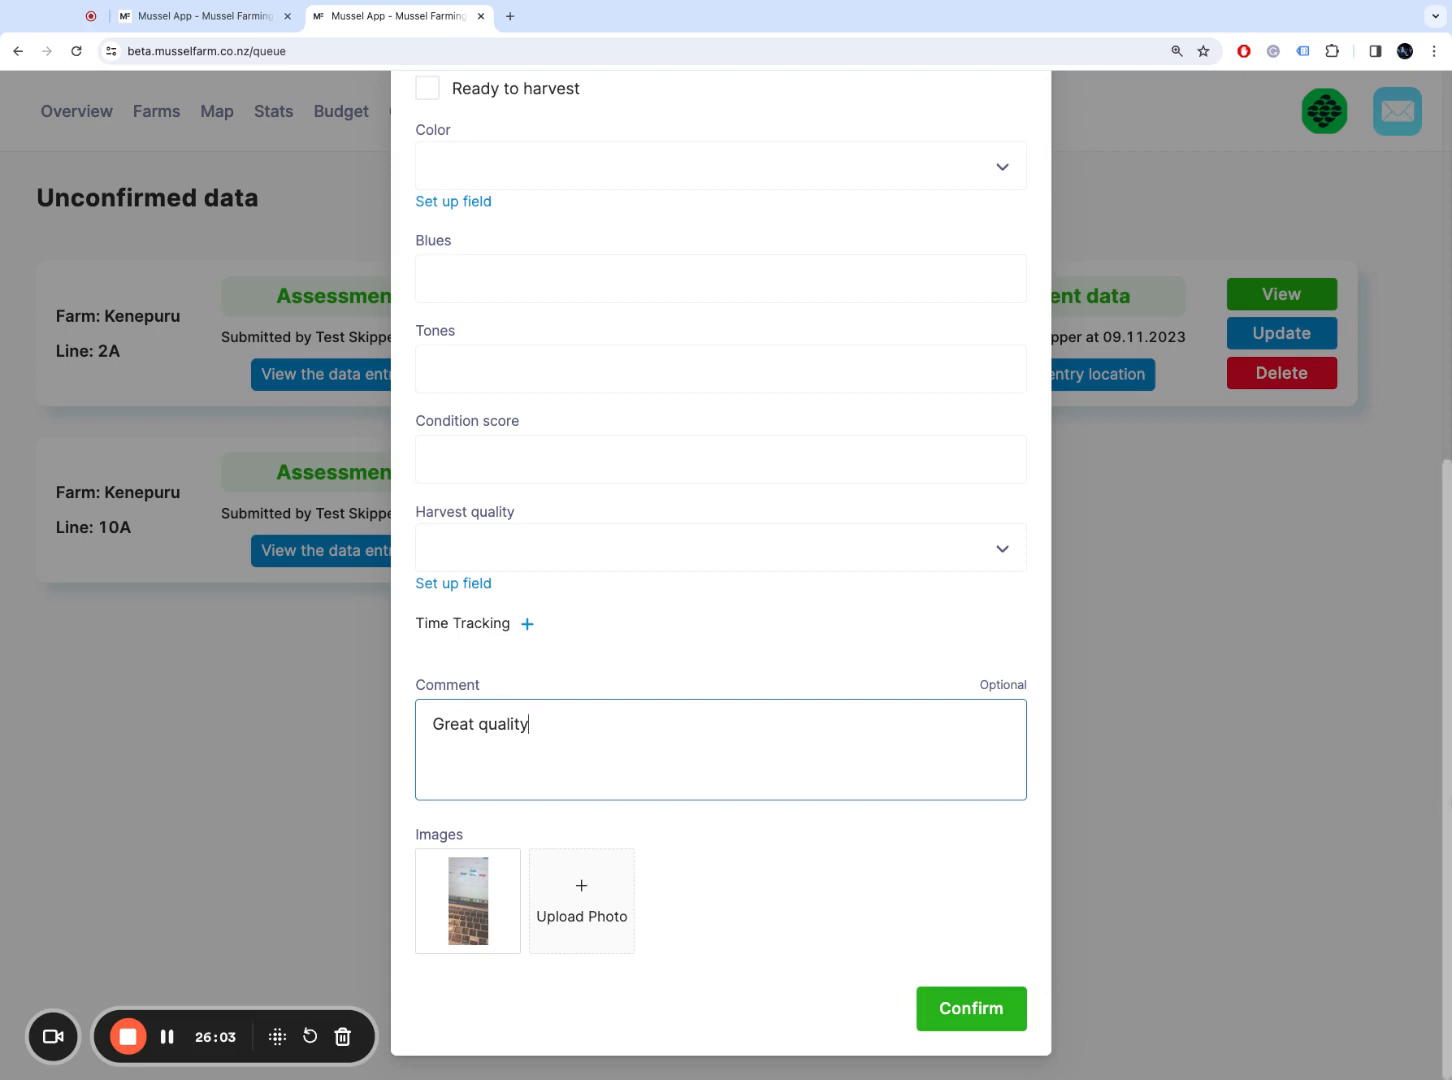
Step: Mark the line 2A assessment Ready to harvest and confirm it
{"action": "scroll", "coordinate": [1447, 803], "scroll_direction": "up", "scroll_amount": 5}
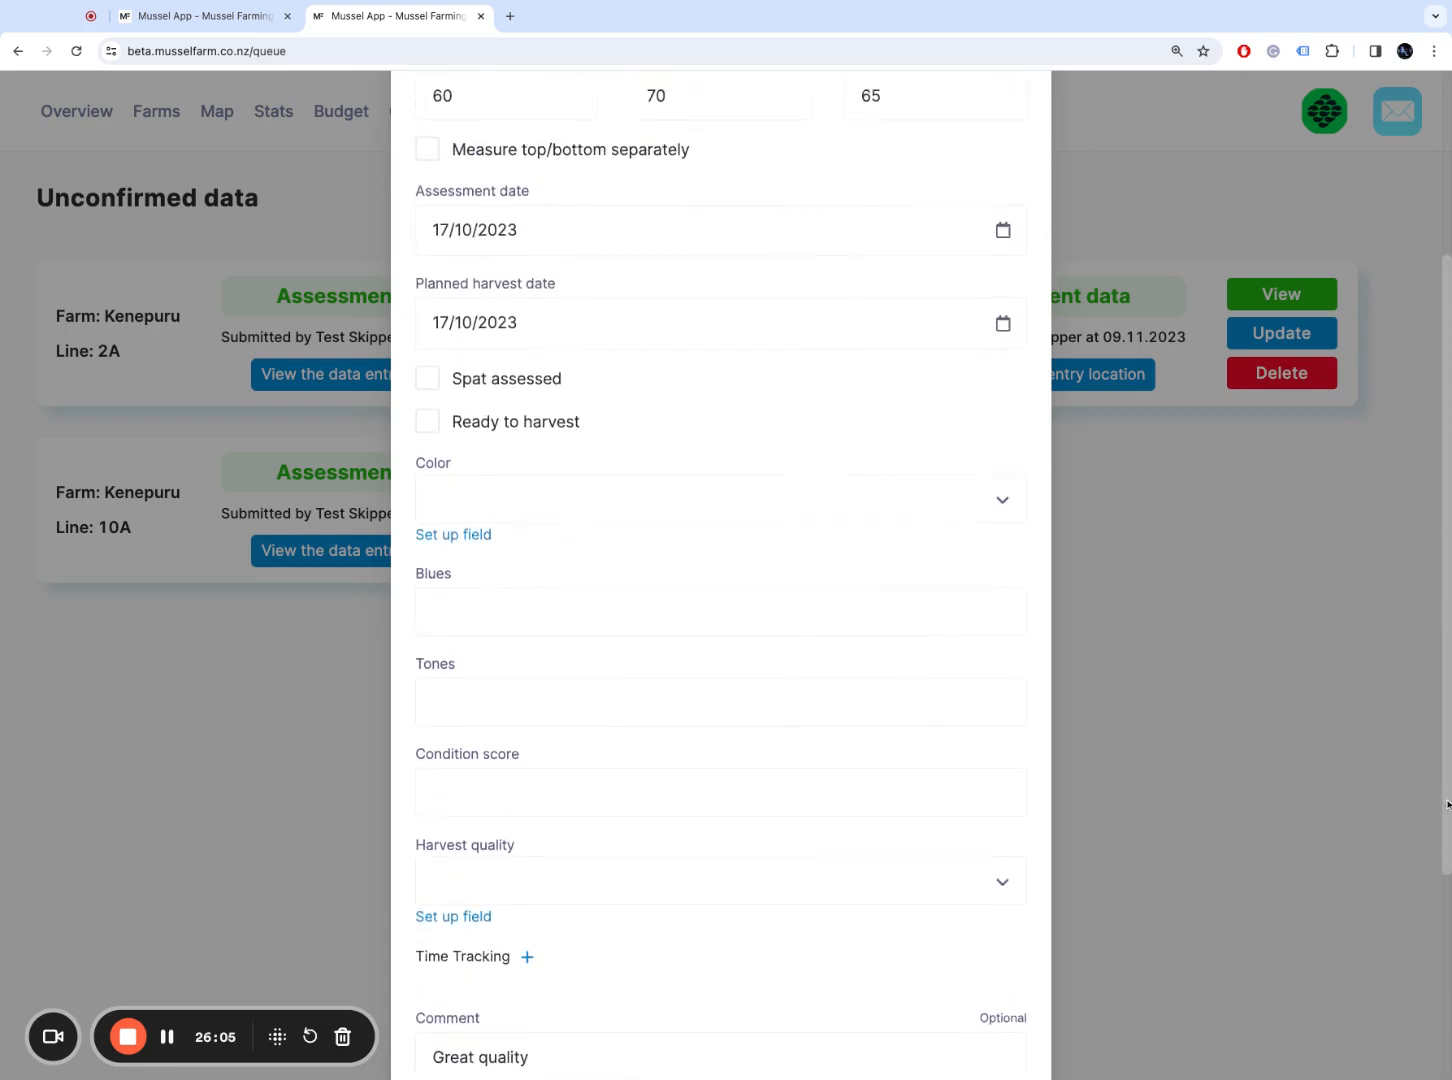
{"action": "scroll", "coordinate": [1447, 803], "scroll_direction": "up", "scroll_amount": 1}
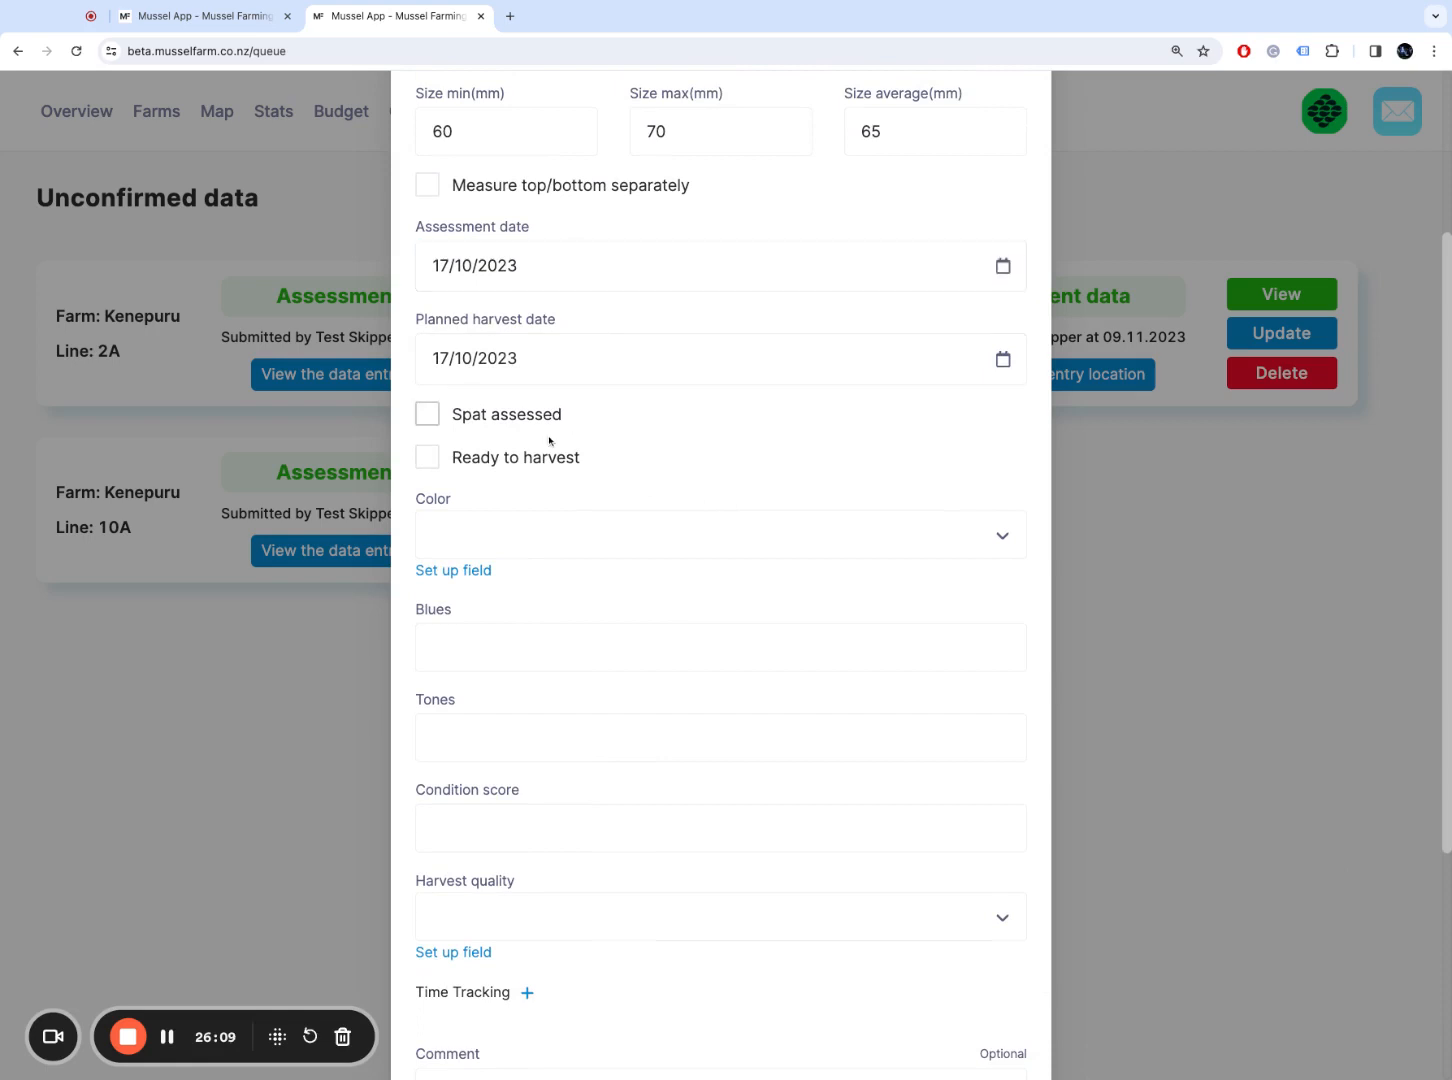
{"action": "left_click", "coordinate": [510, 466]}
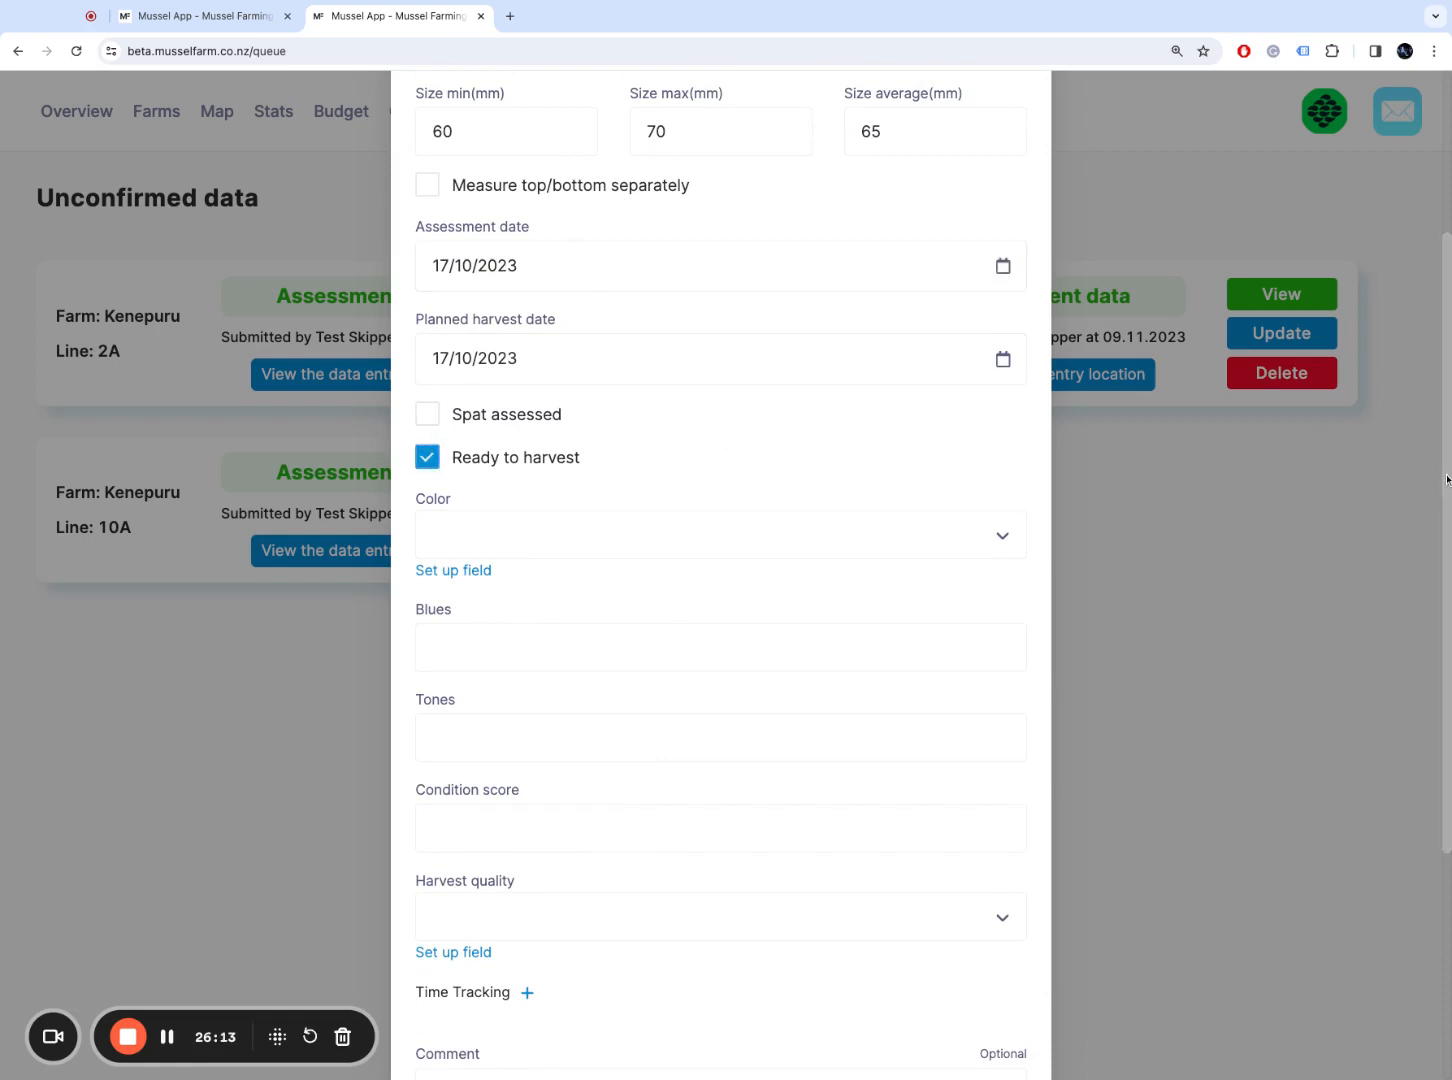
{"action": "scroll", "coordinate": [1446, 479], "scroll_direction": "down", "scroll_amount": 4}
{"action": "scroll", "coordinate": [1446, 479], "scroll_direction": "up", "scroll_amount": 5}
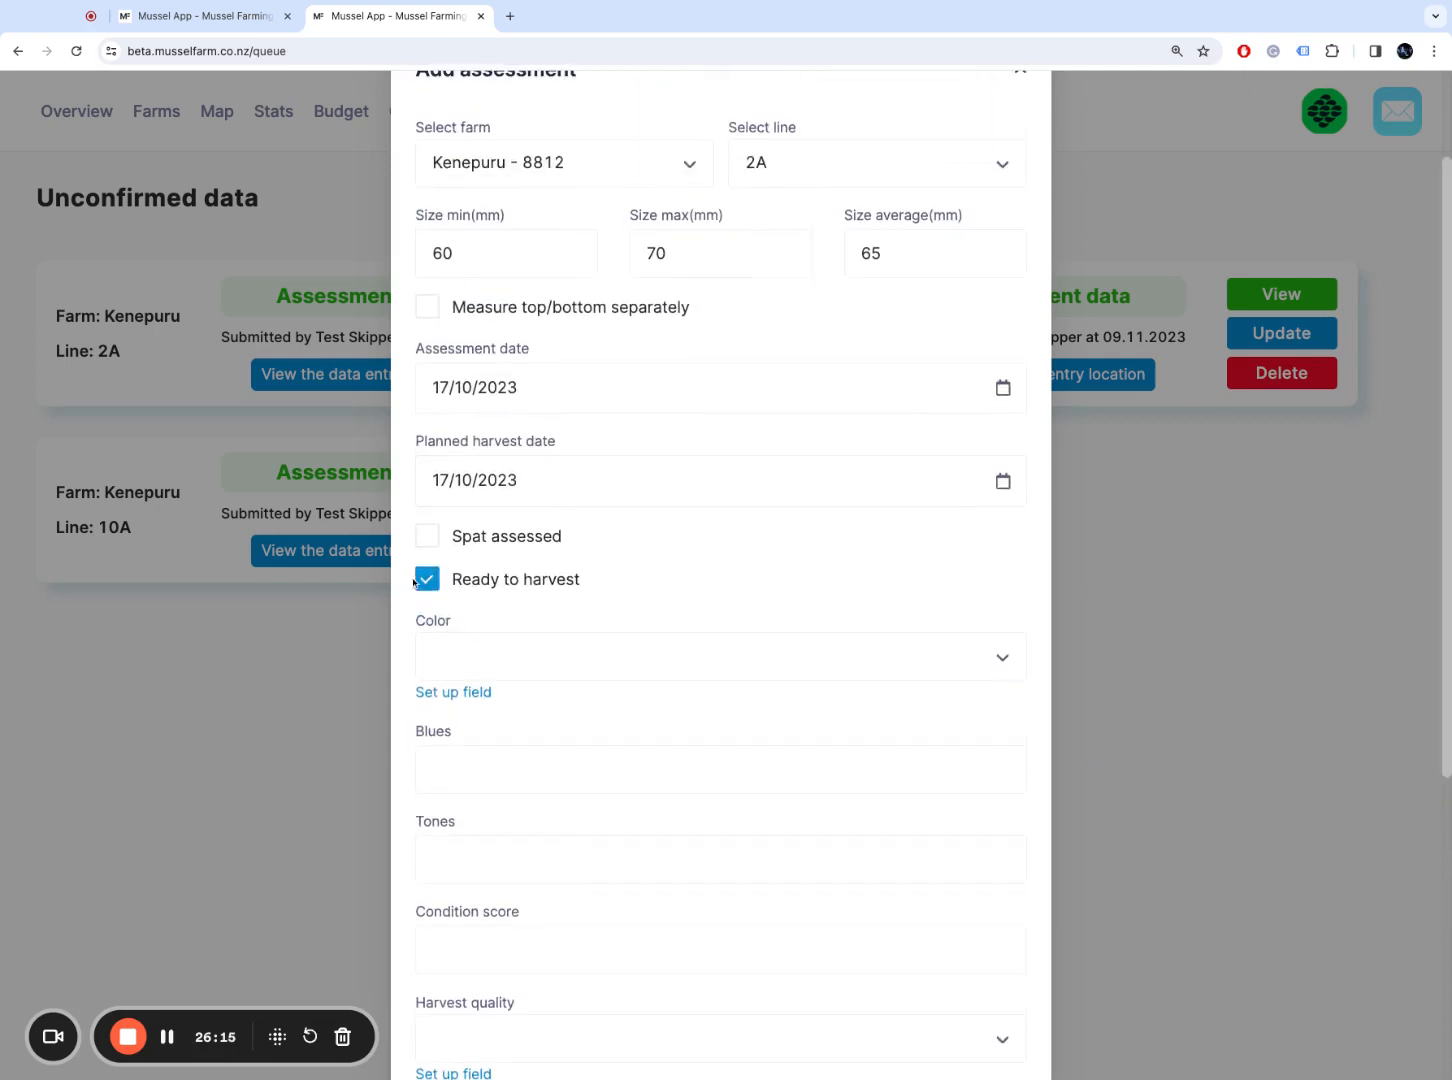
{"action": "scroll", "coordinate": [1446, 479], "scroll_direction": "down", "scroll_amount": 5}
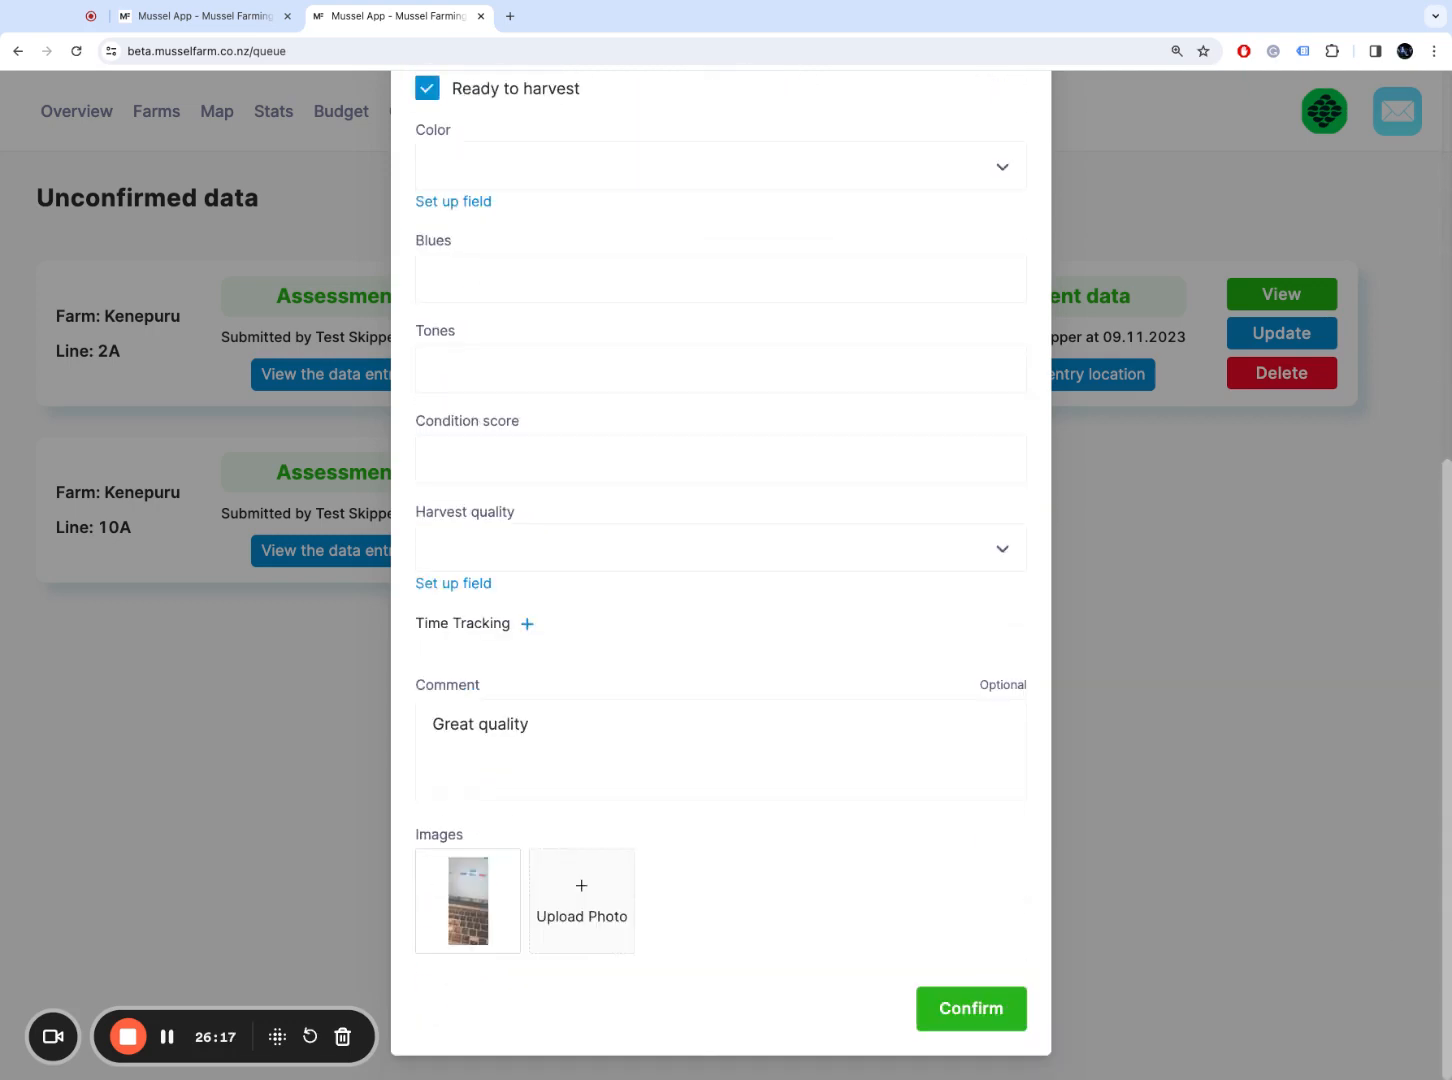
{"action": "left_click", "coordinate": [970, 1006]}
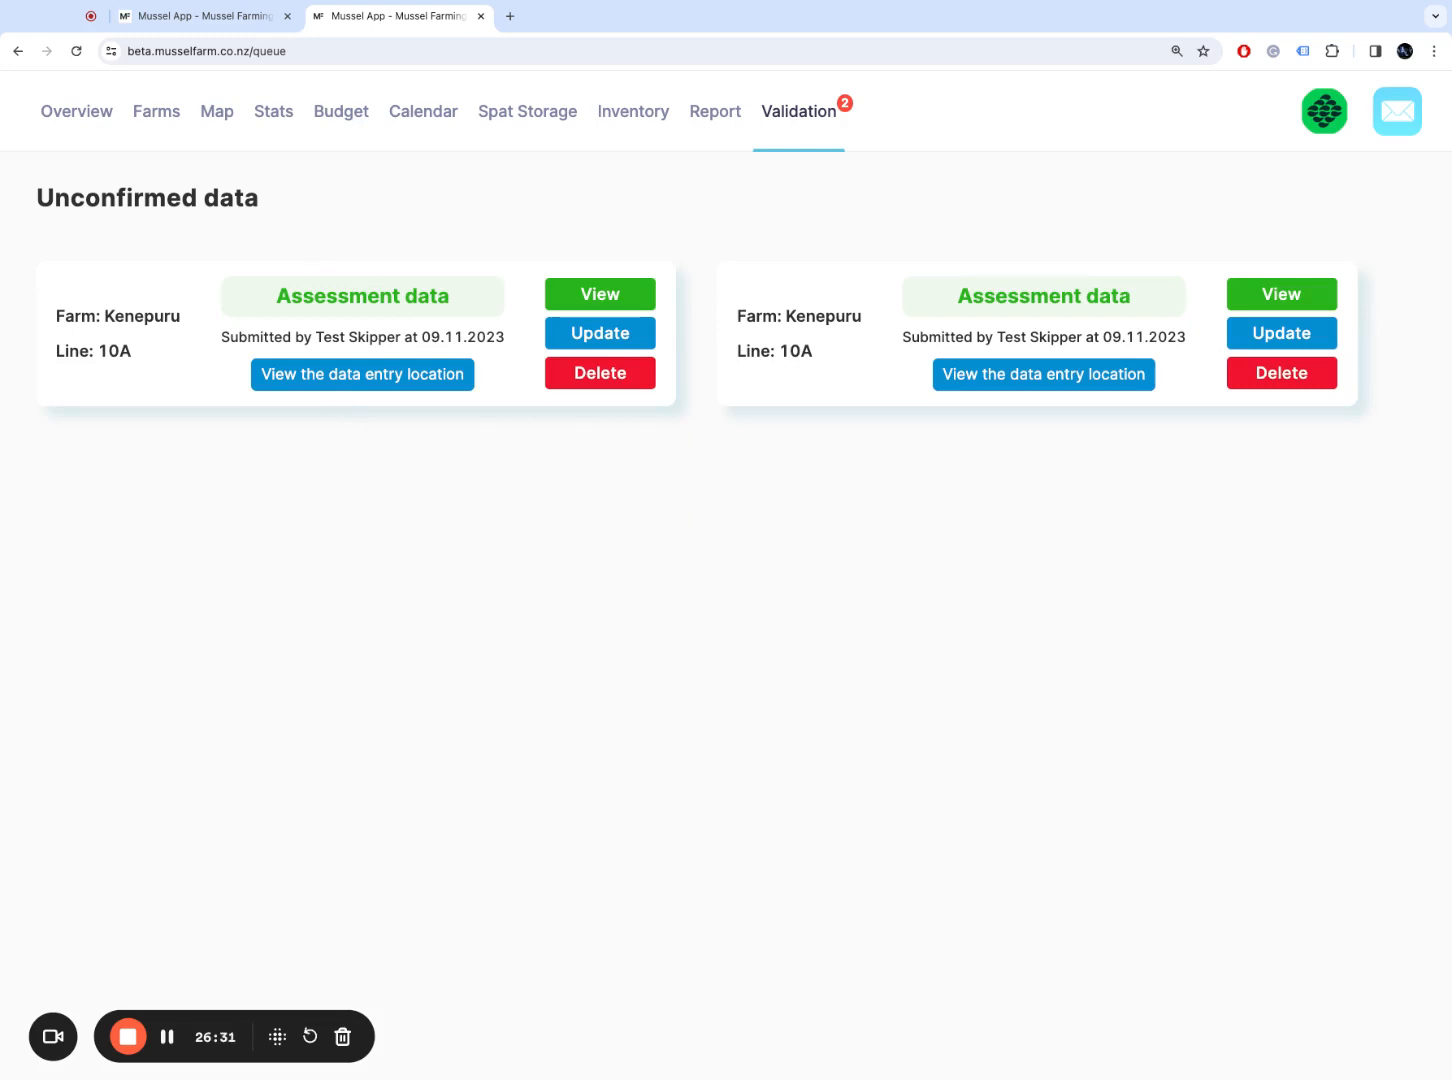
{"action": "left_click", "coordinate": [428, 376]}
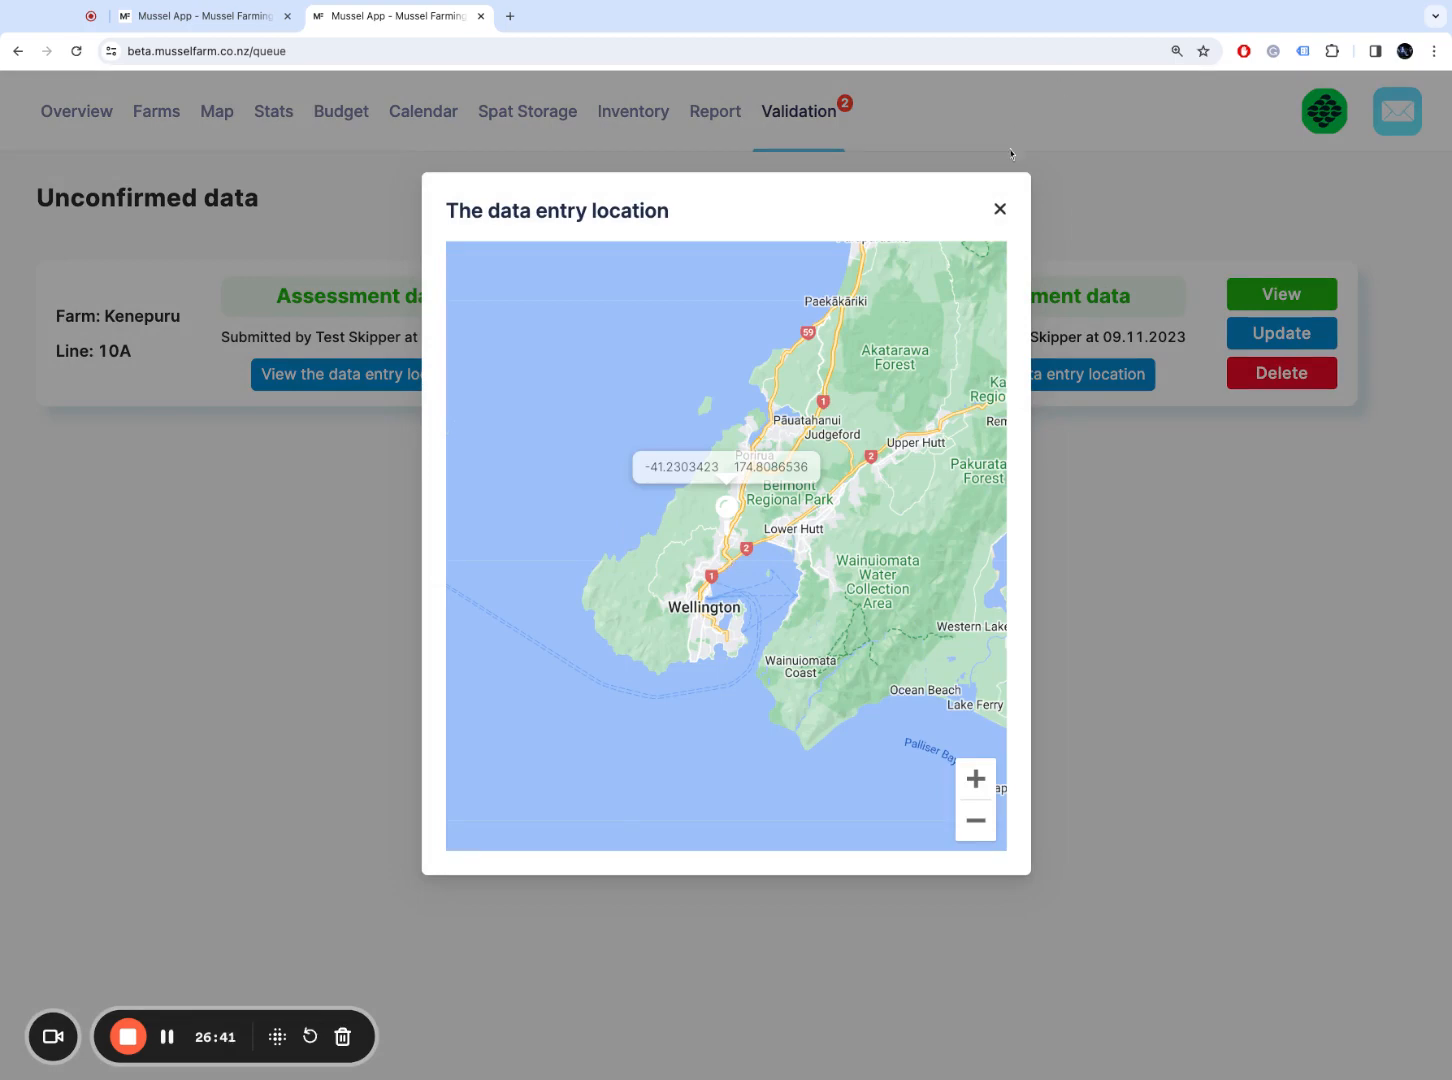
{"action": "left_click", "coordinate": [999, 210]}
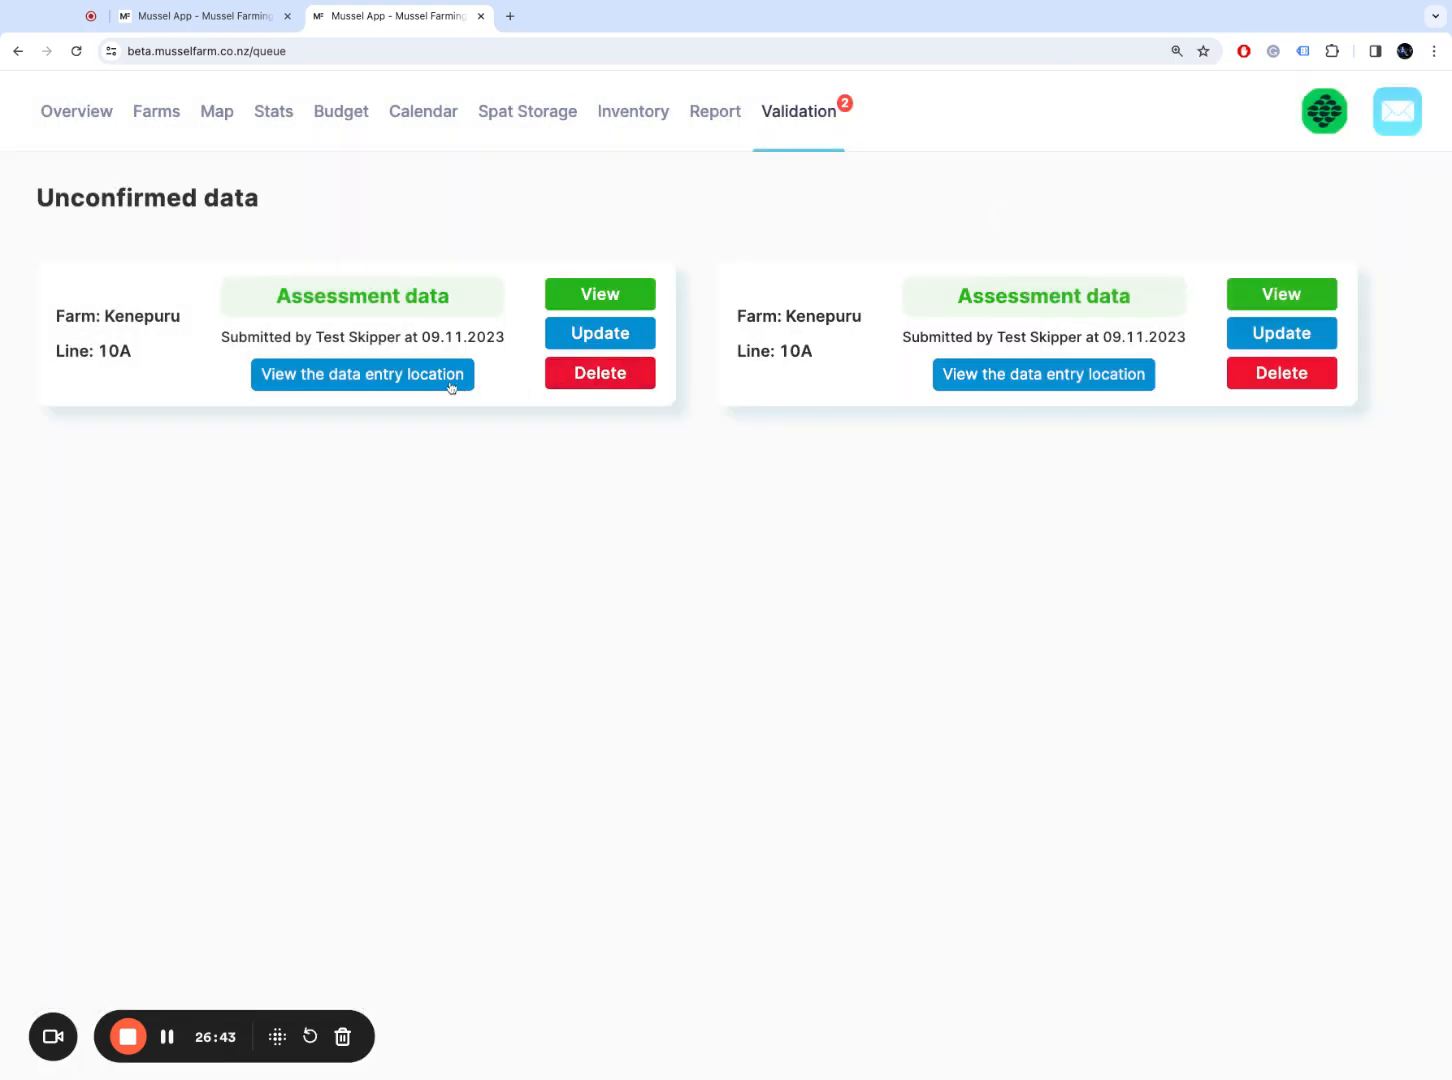
{"action": "left_click", "coordinate": [606, 295]}
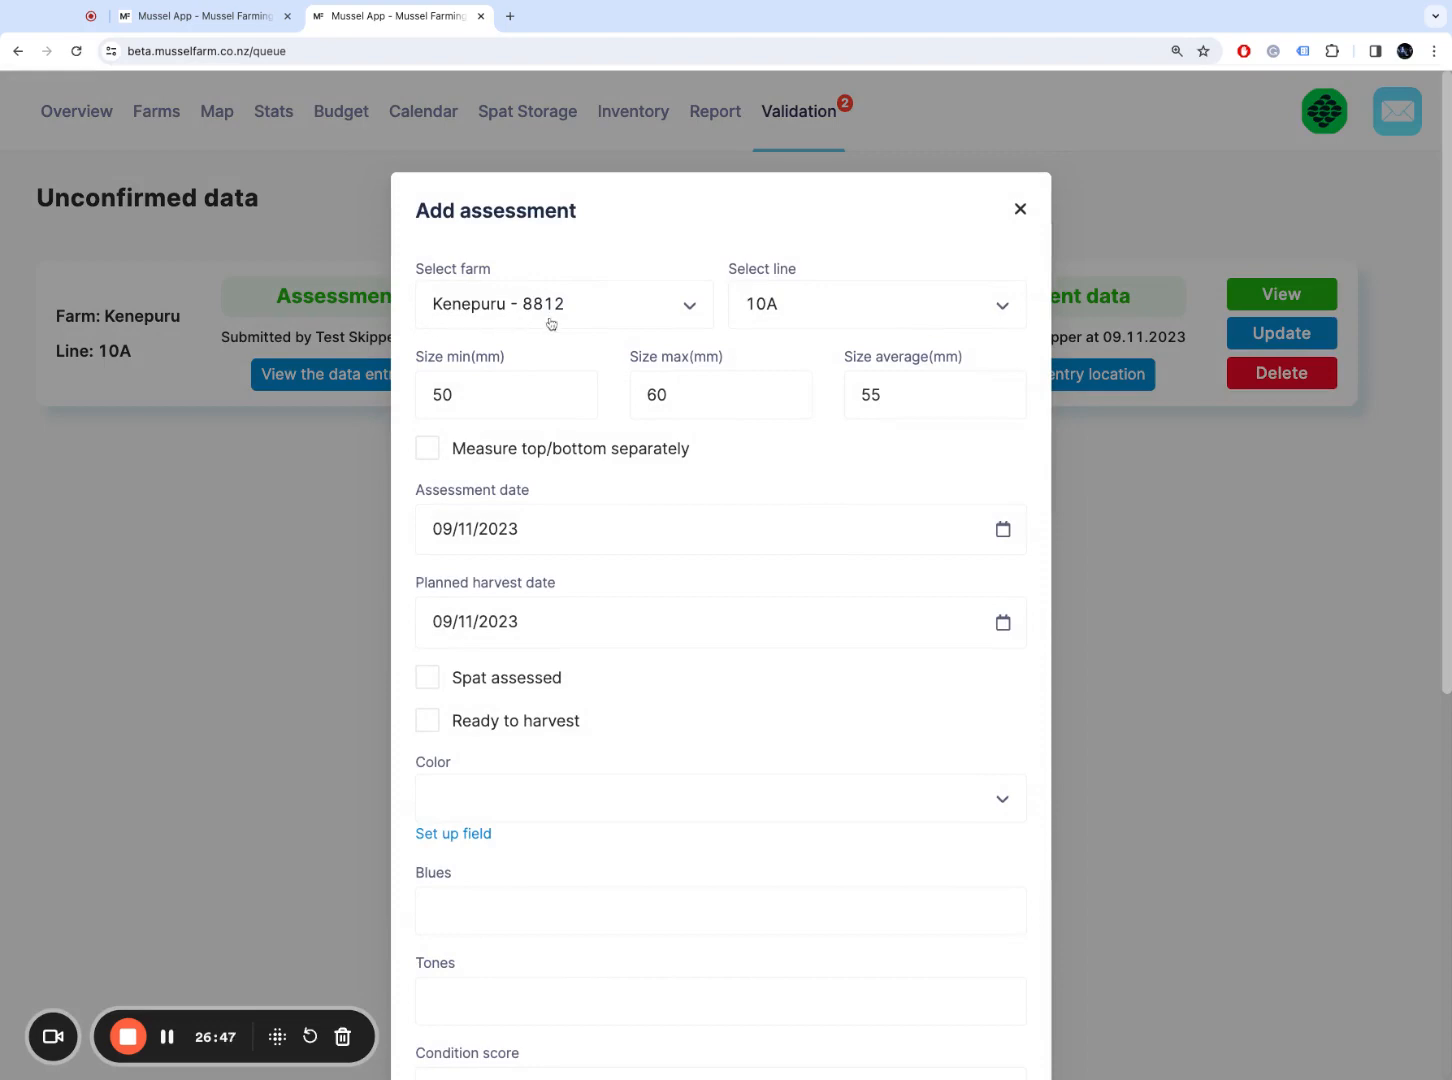
{"action": "left_click", "coordinate": [1021, 209]}
{"action": "left_click", "coordinate": [417, 376]}
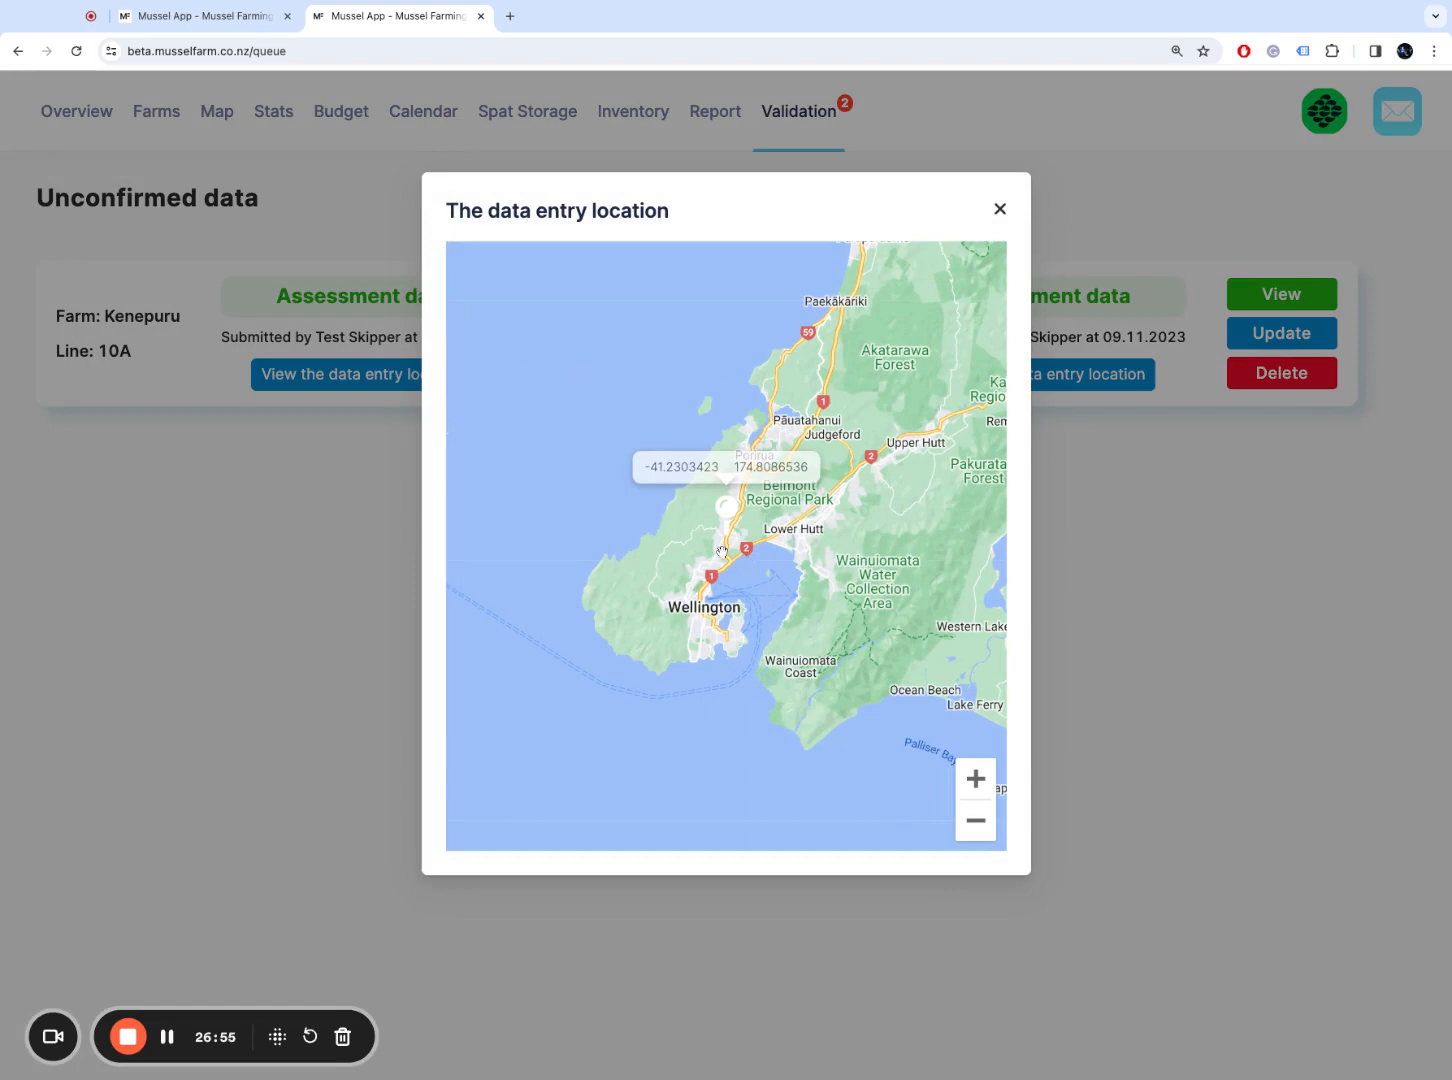
{"action": "left_click", "coordinate": [1002, 216]}
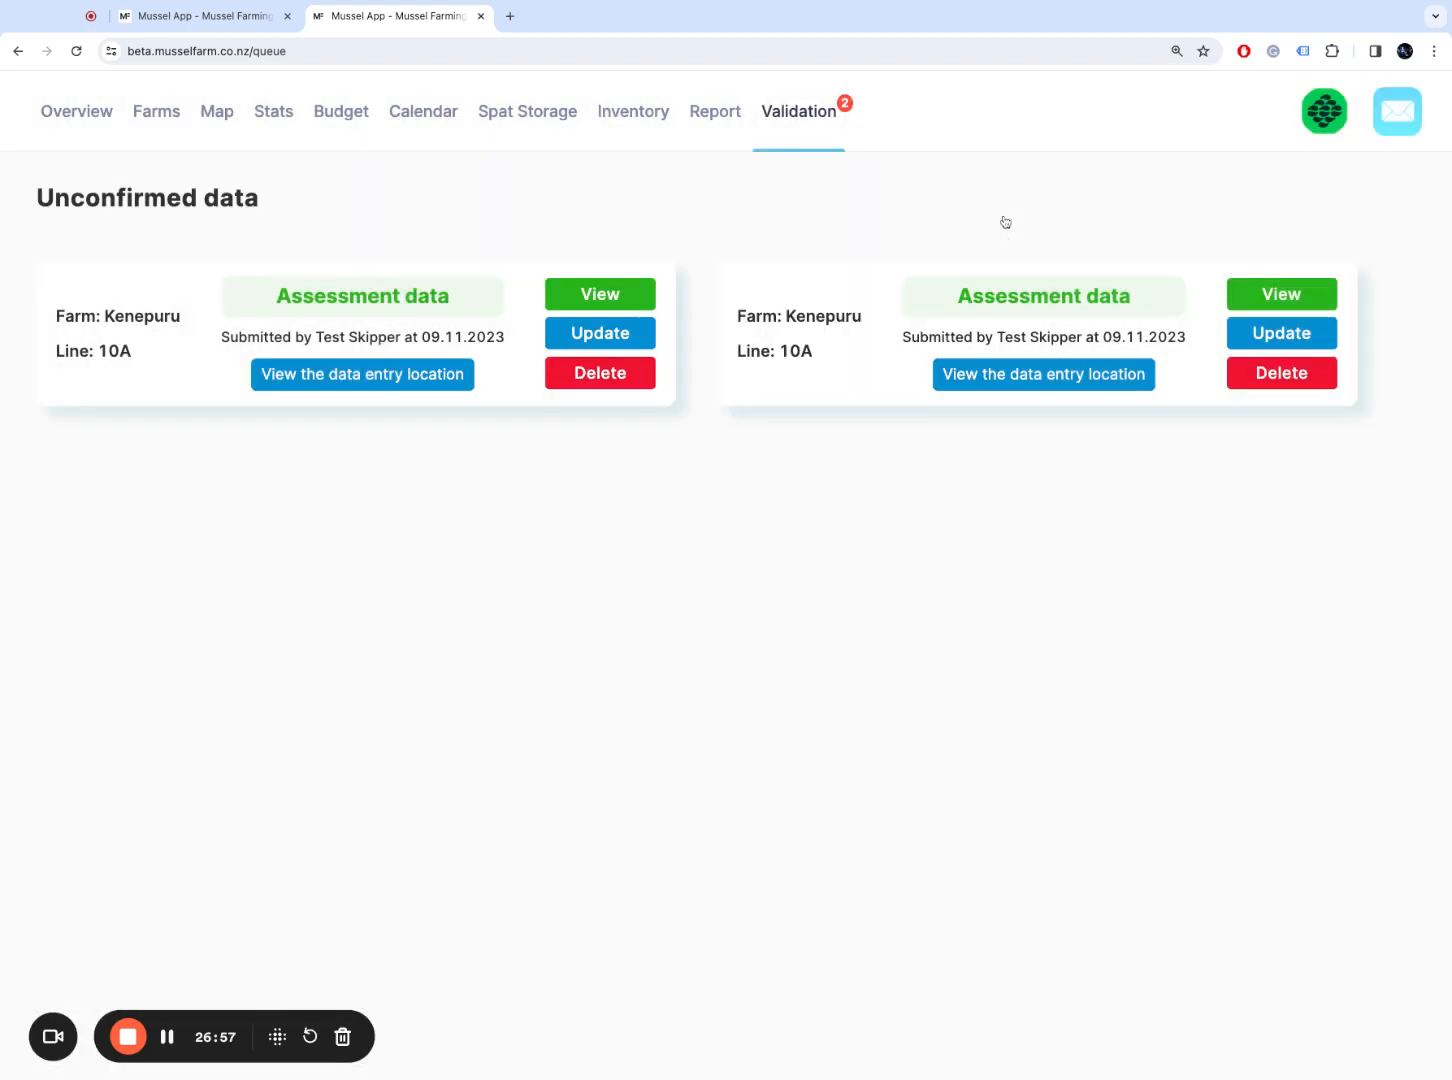
{"action": "left_click", "coordinate": [606, 306]}
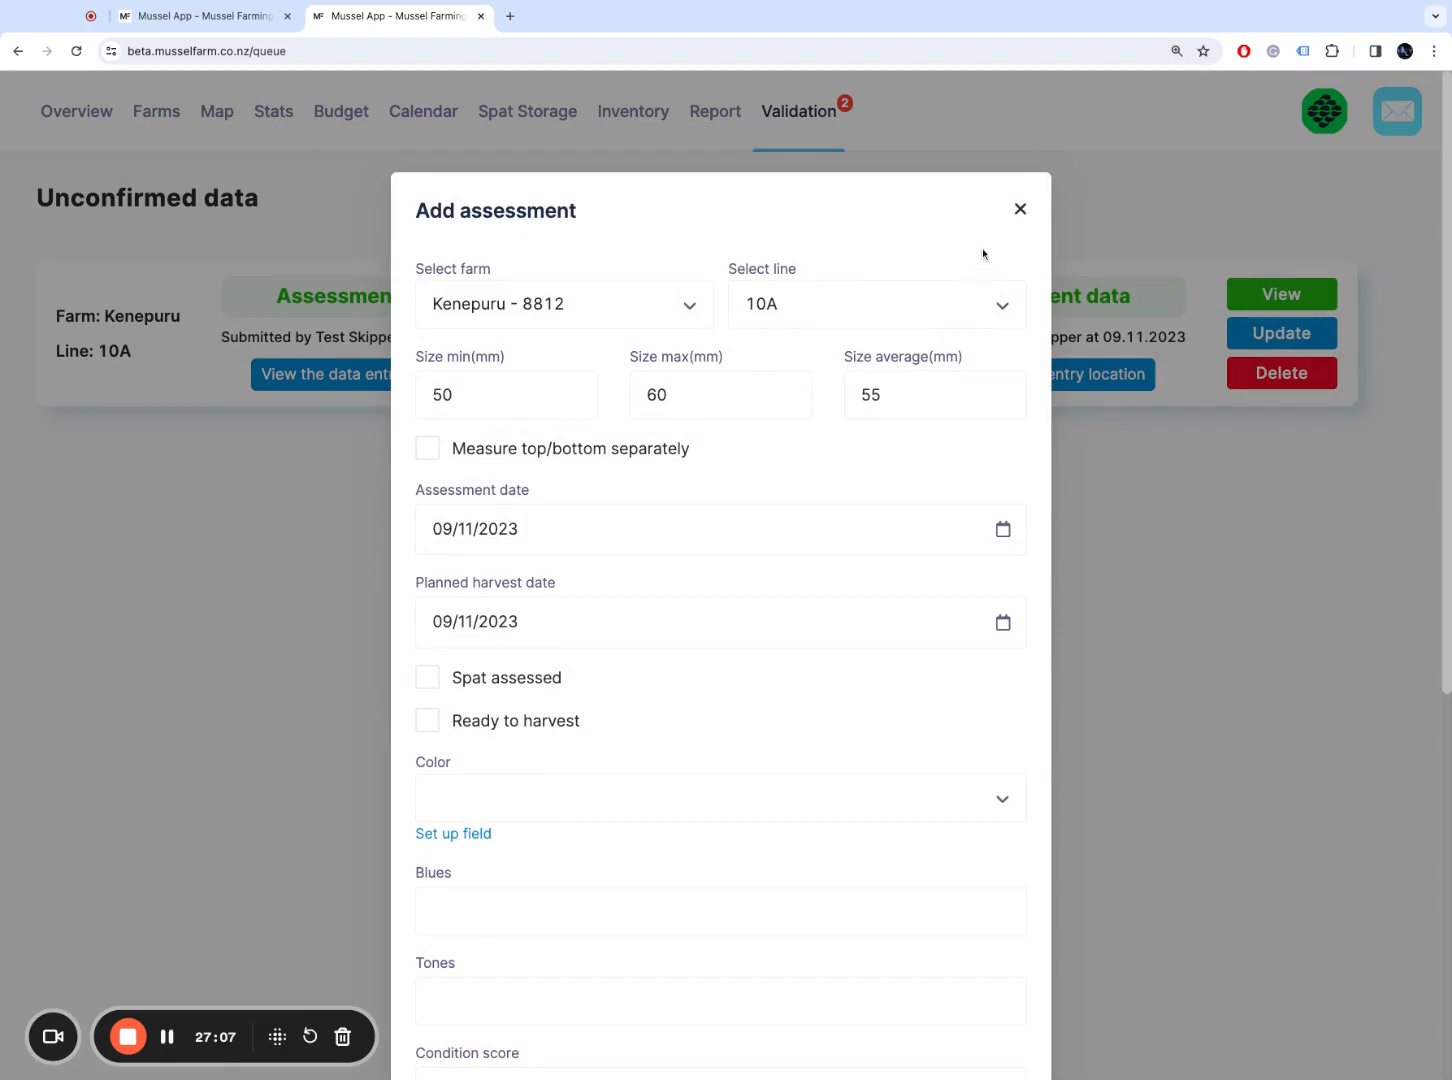
{"action": "left_click", "coordinate": [1021, 209]}
{"action": "left_click", "coordinate": [428, 375]}
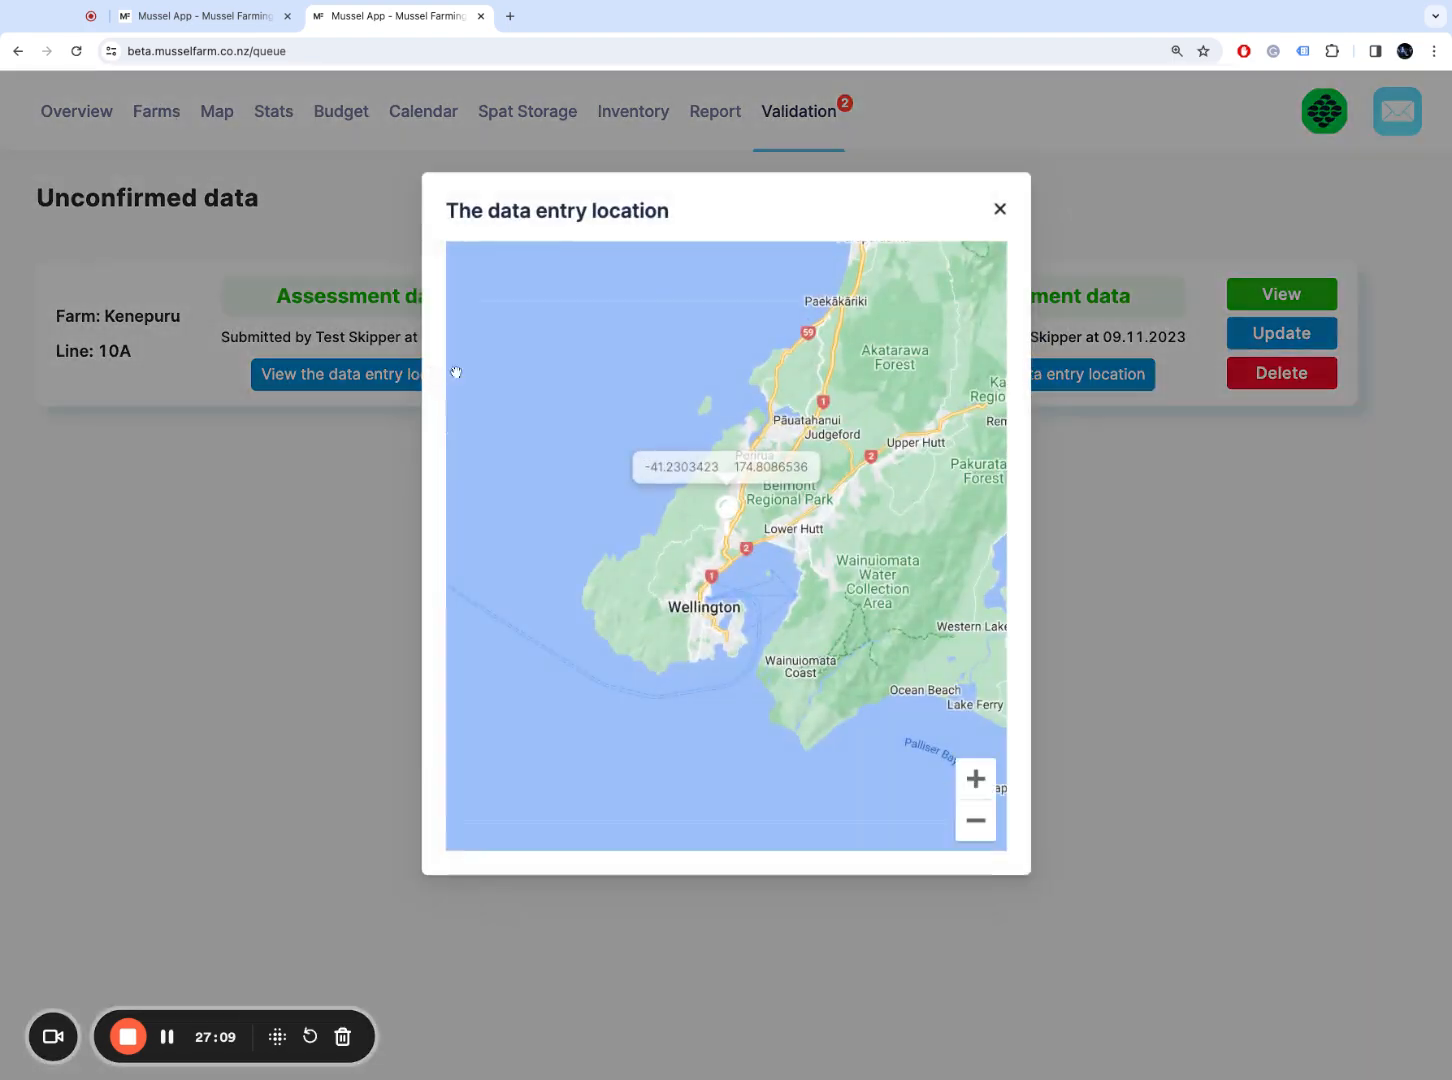
{"action": "left_click", "coordinate": [998, 211]}
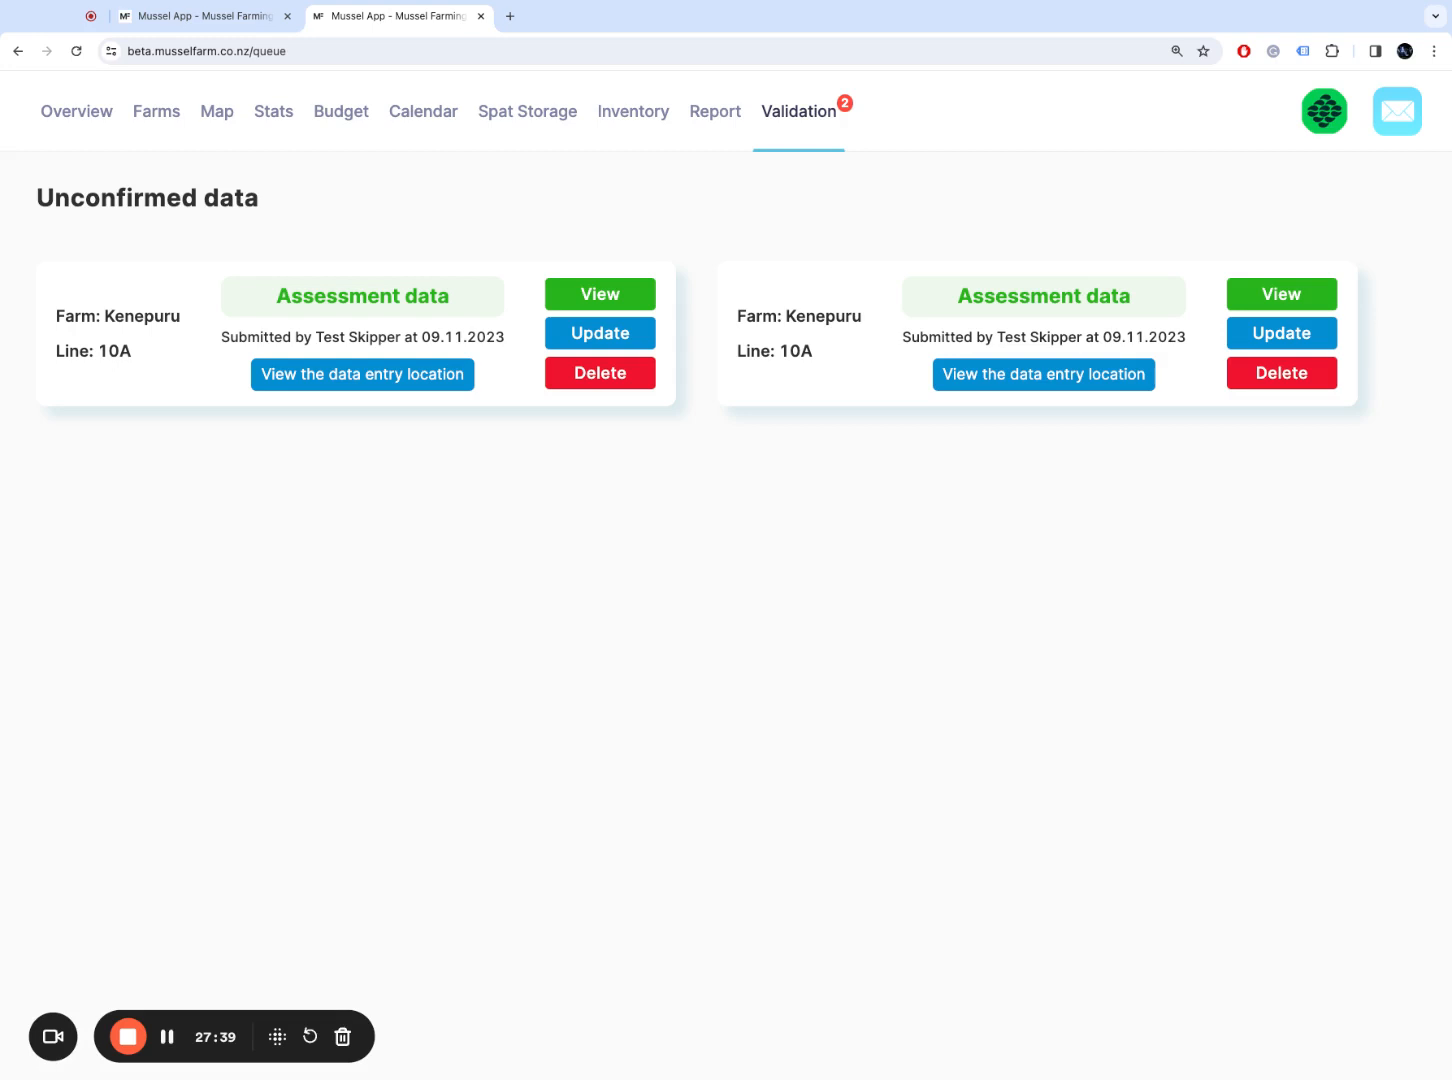
Step: Look over the farms map zoomed in, then open the All lines table of Kenepuru lines
{"action": "left_click", "coordinate": [160, 125]}
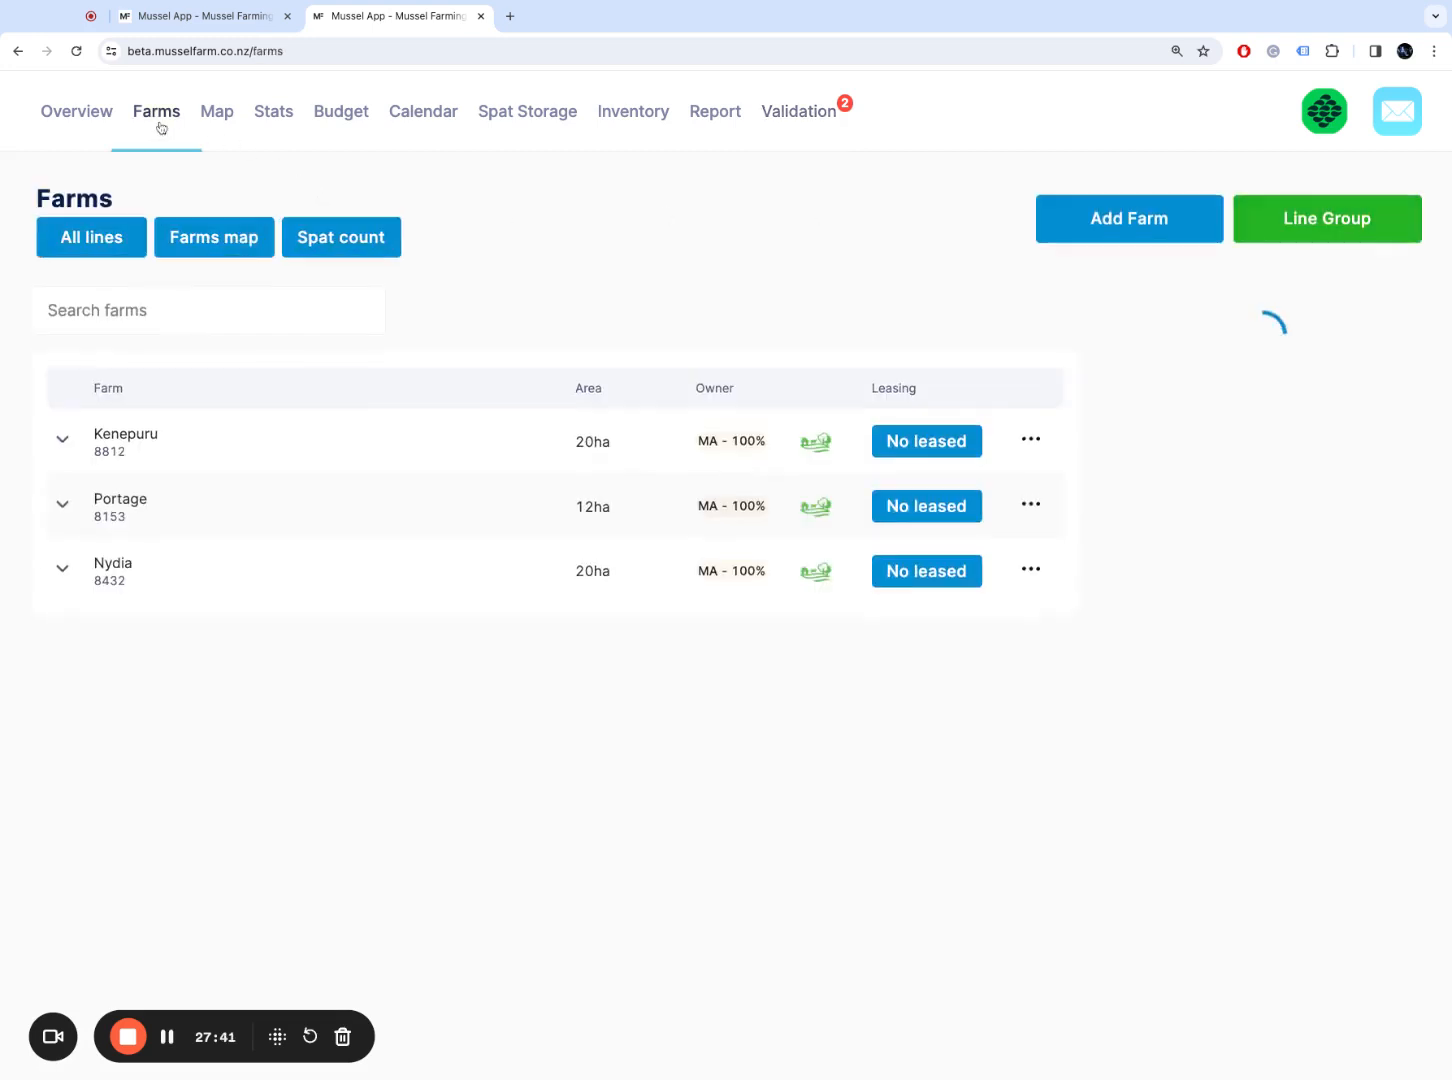
{"action": "left_click", "coordinate": [136, 244]}
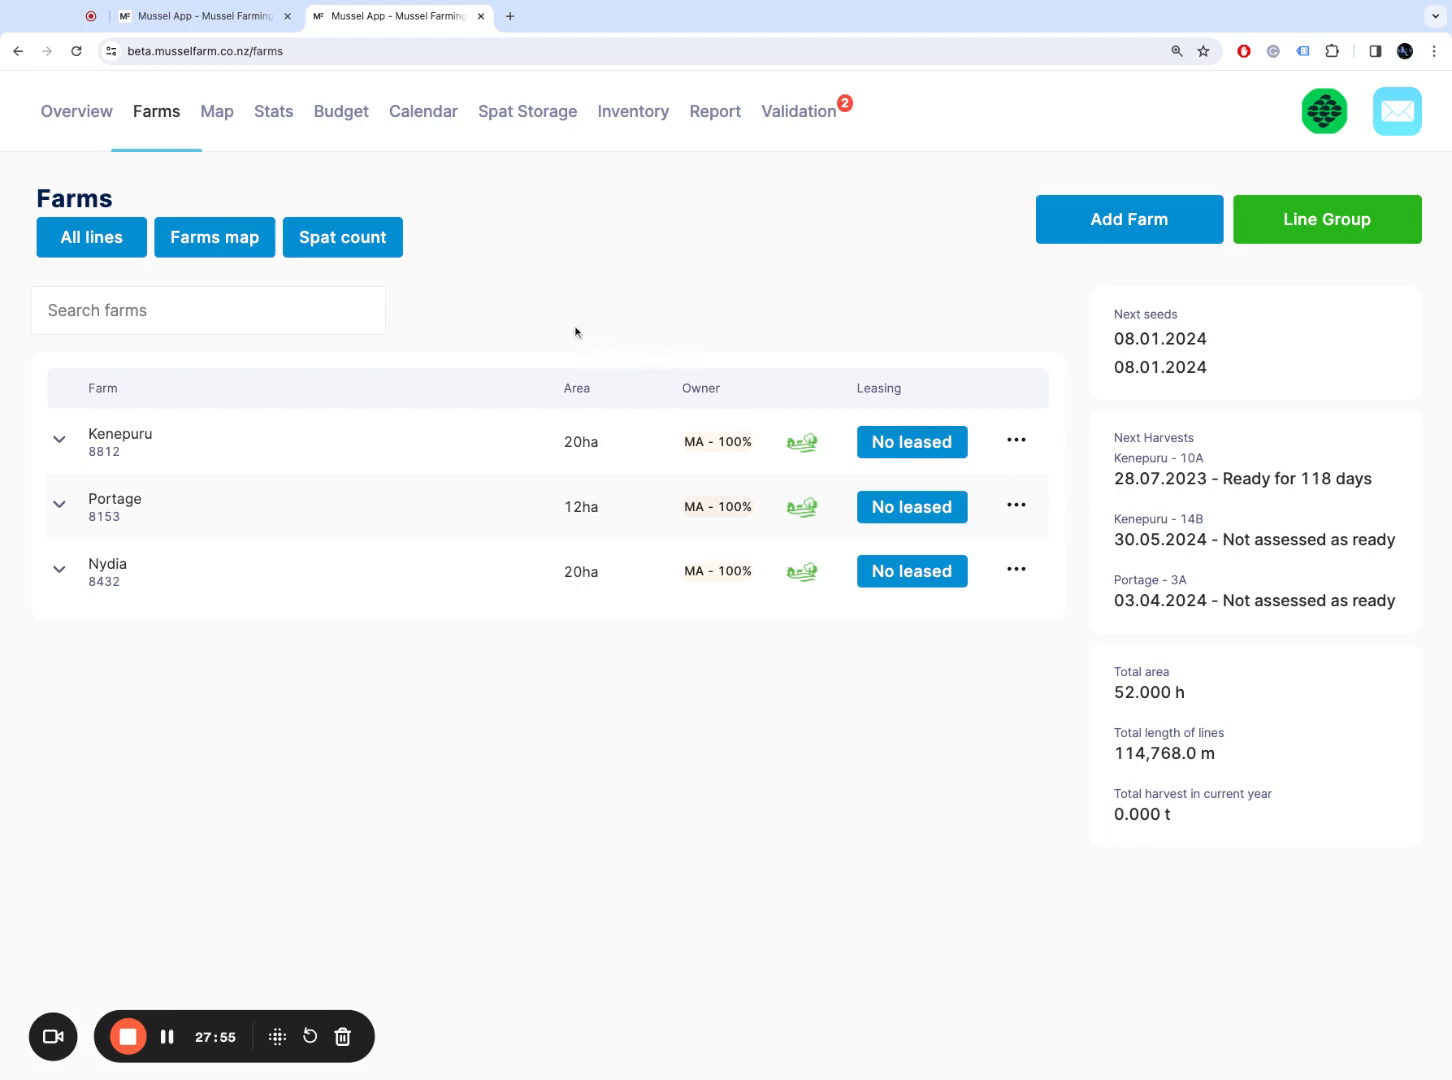
{"action": "left_click", "coordinate": [219, 118]}
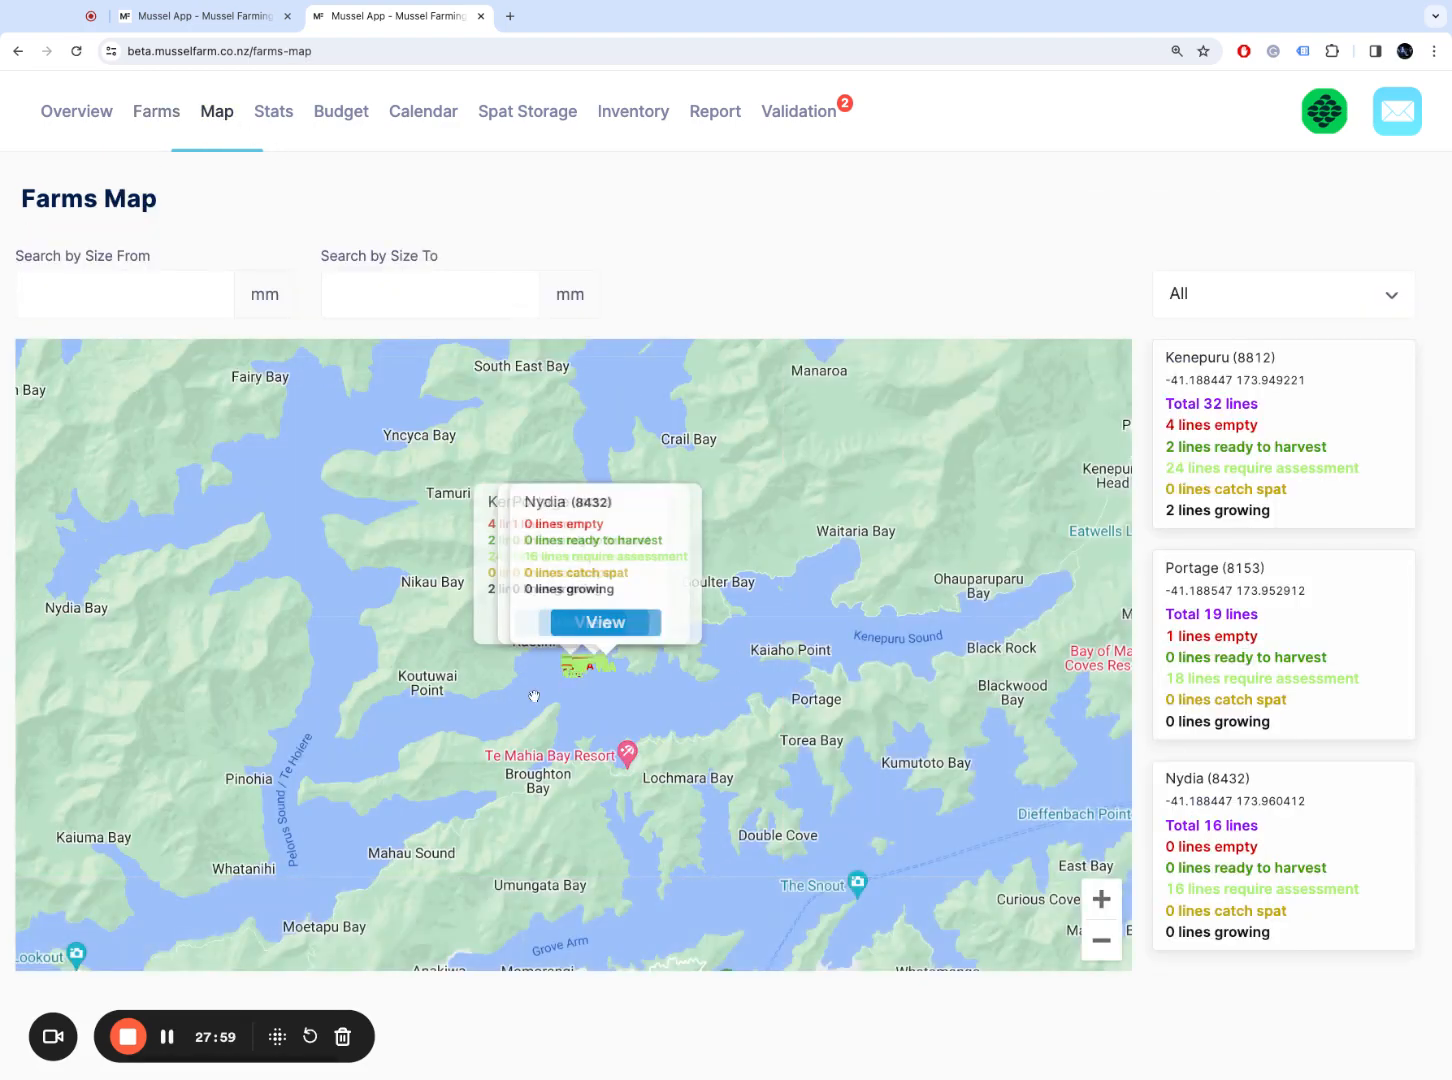
{"action": "scroll", "coordinate": [534, 696], "scroll_direction": "up", "scroll_amount": 2}
{"action": "scroll", "coordinate": [540, 690], "scroll_direction": "up", "scroll_amount": 3}
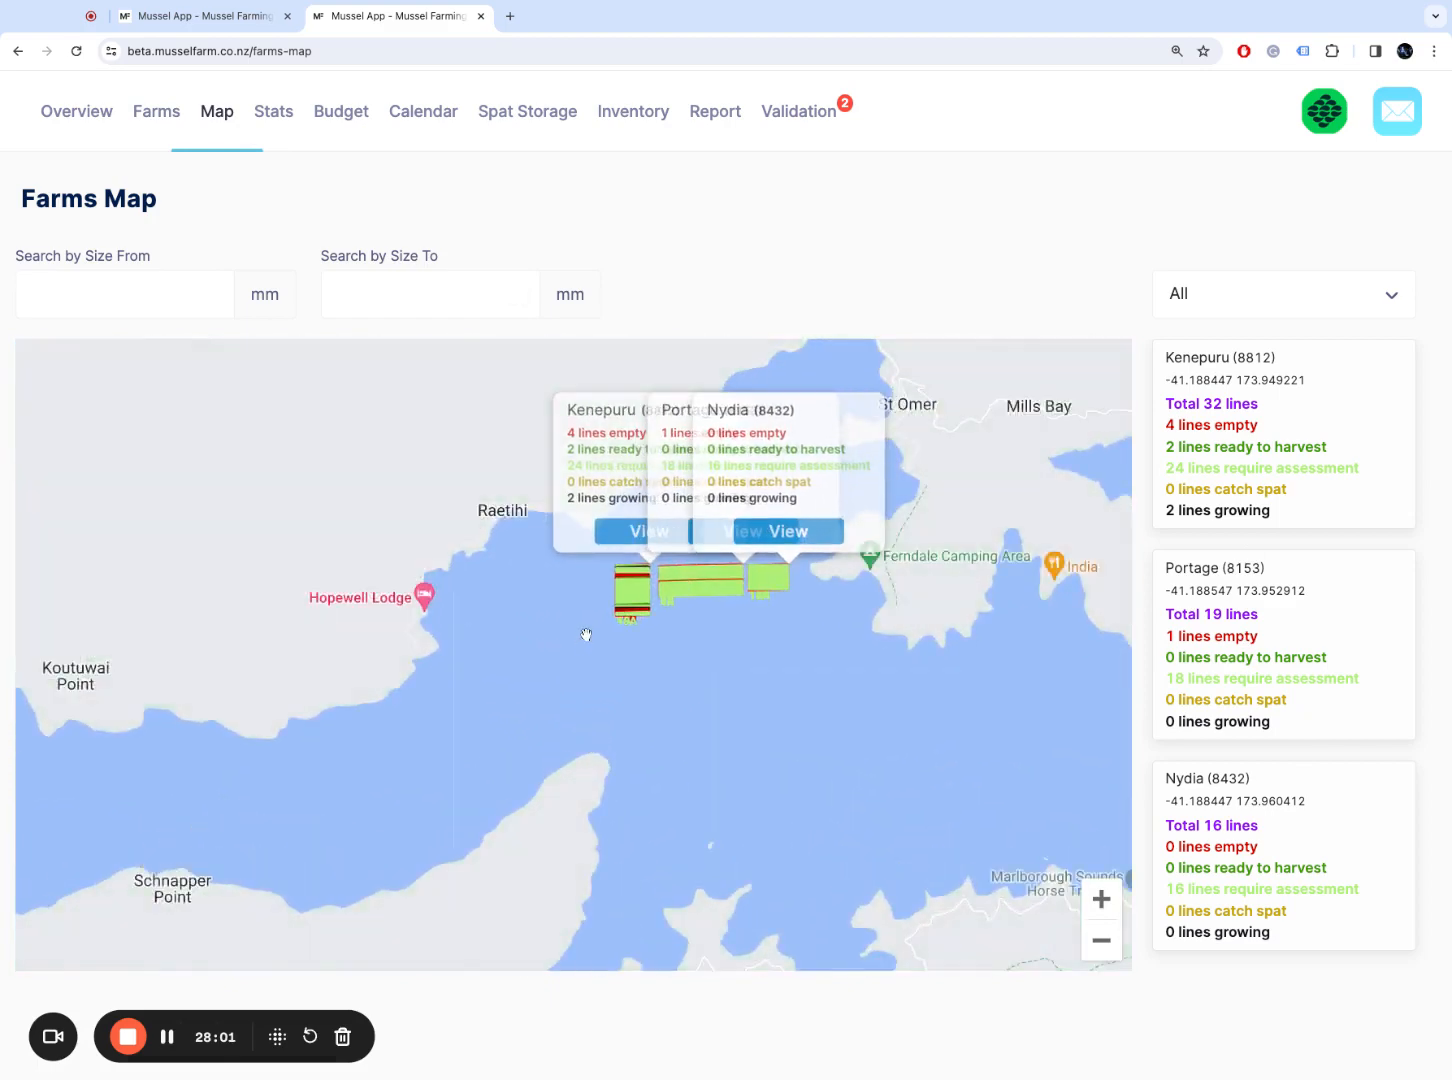
{"action": "left_click", "coordinate": [157, 112]}
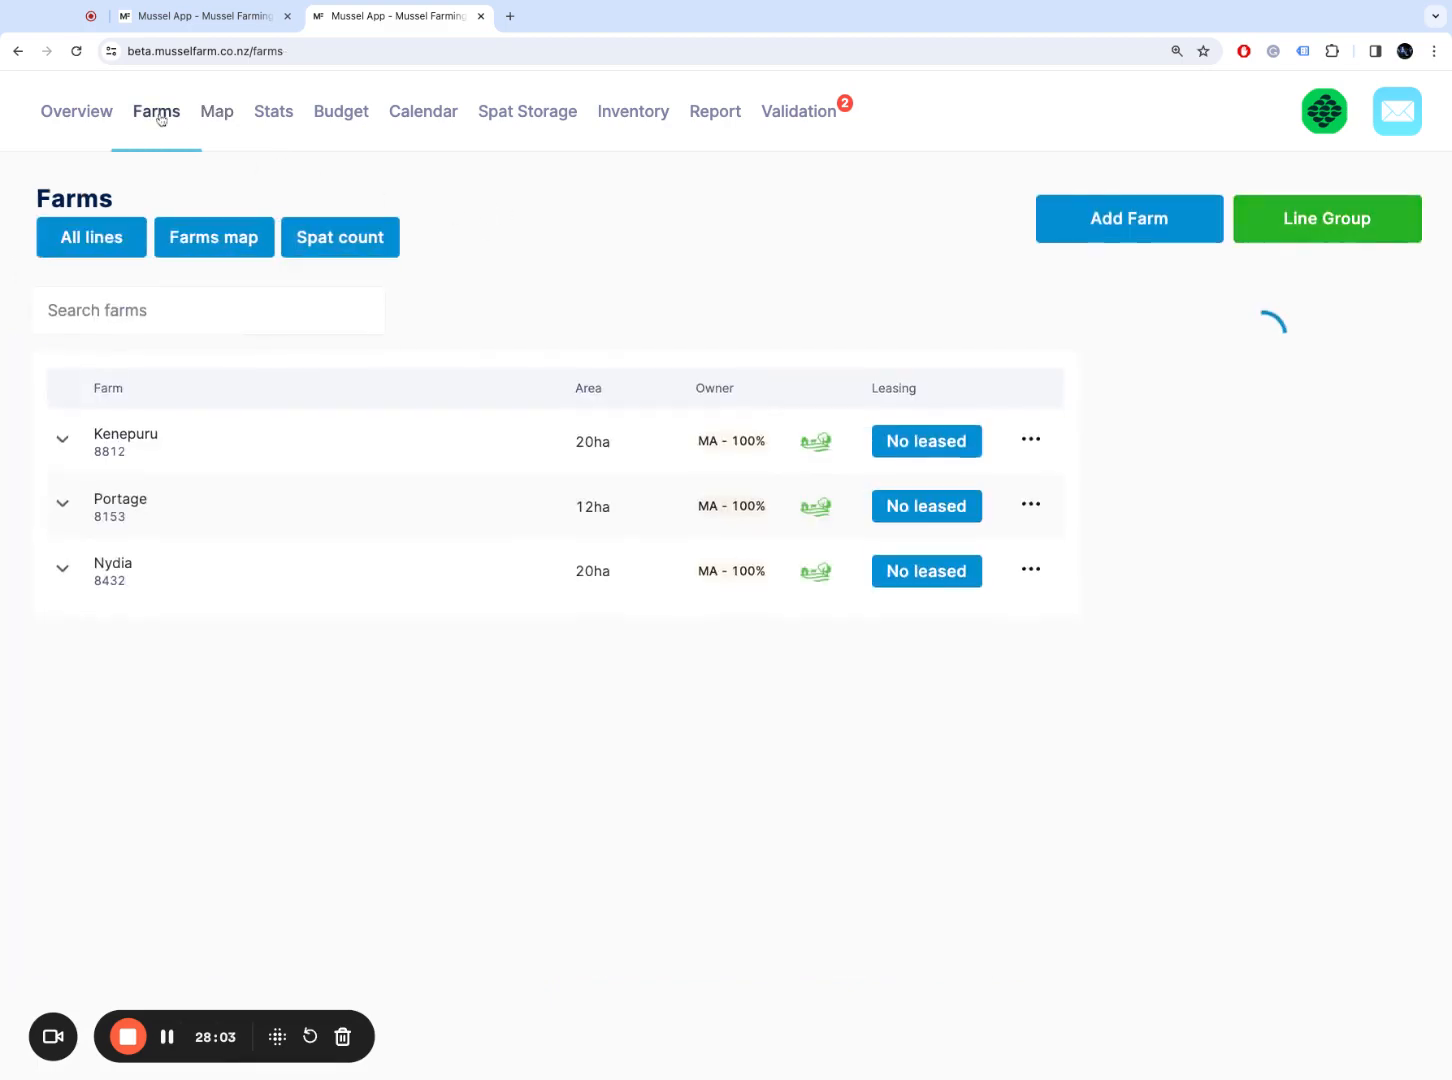
{"action": "left_click", "coordinate": [130, 248]}
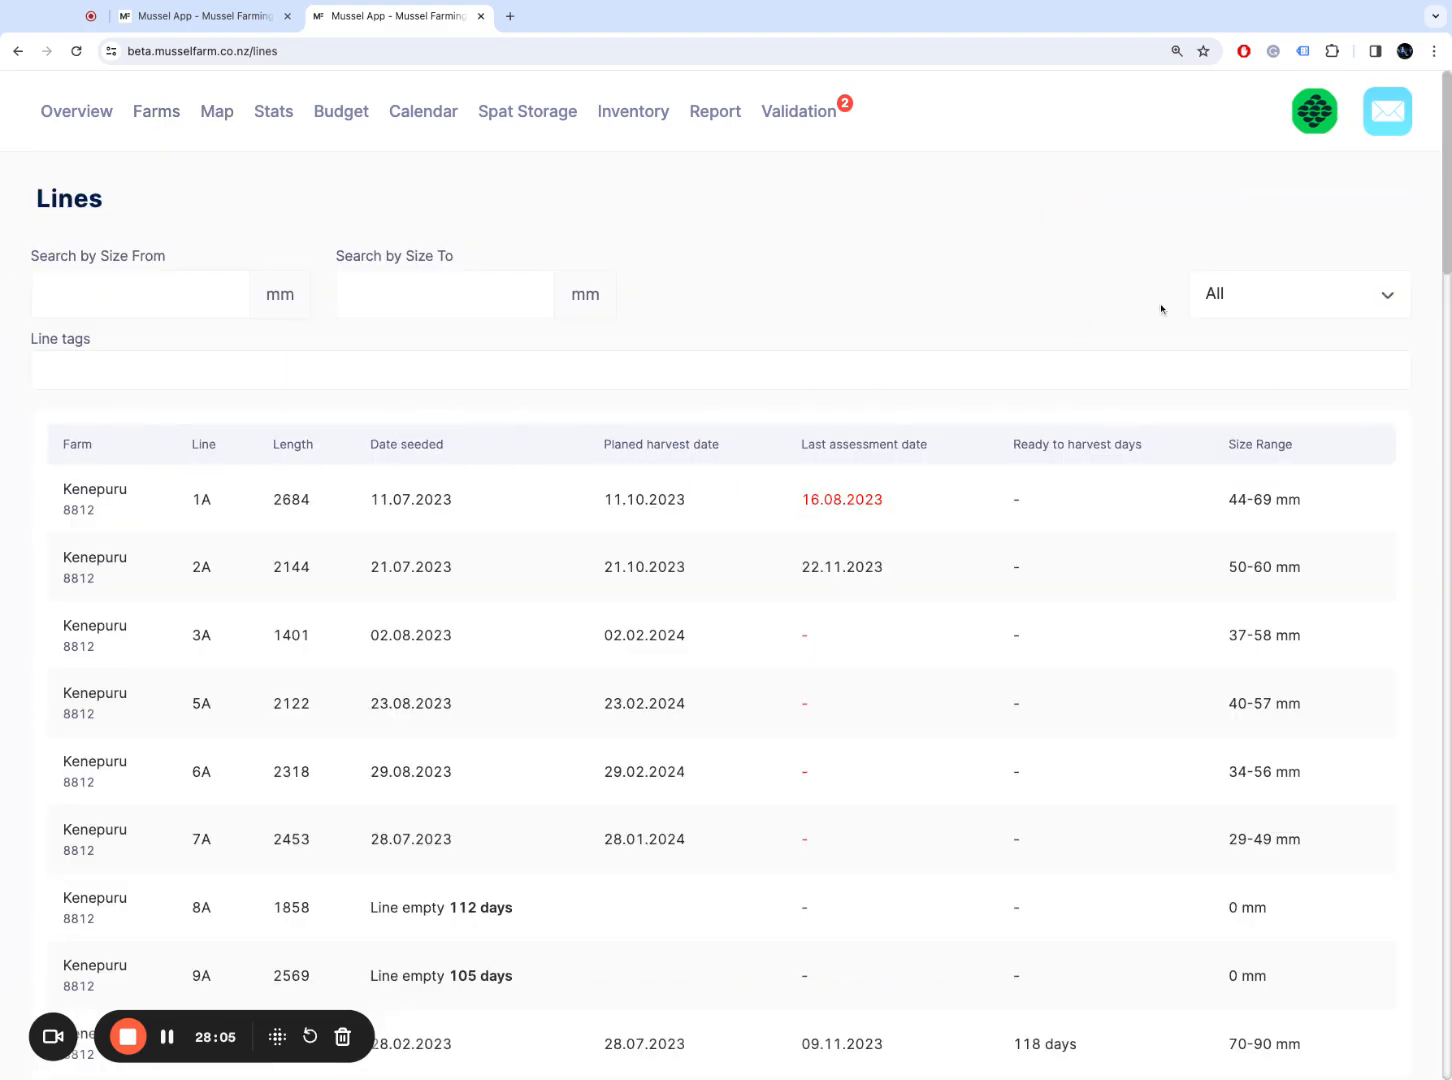
Step: Filter lines to Ready to harvest and open line 12B's details
{"action": "left_click", "coordinate": [1251, 294]}
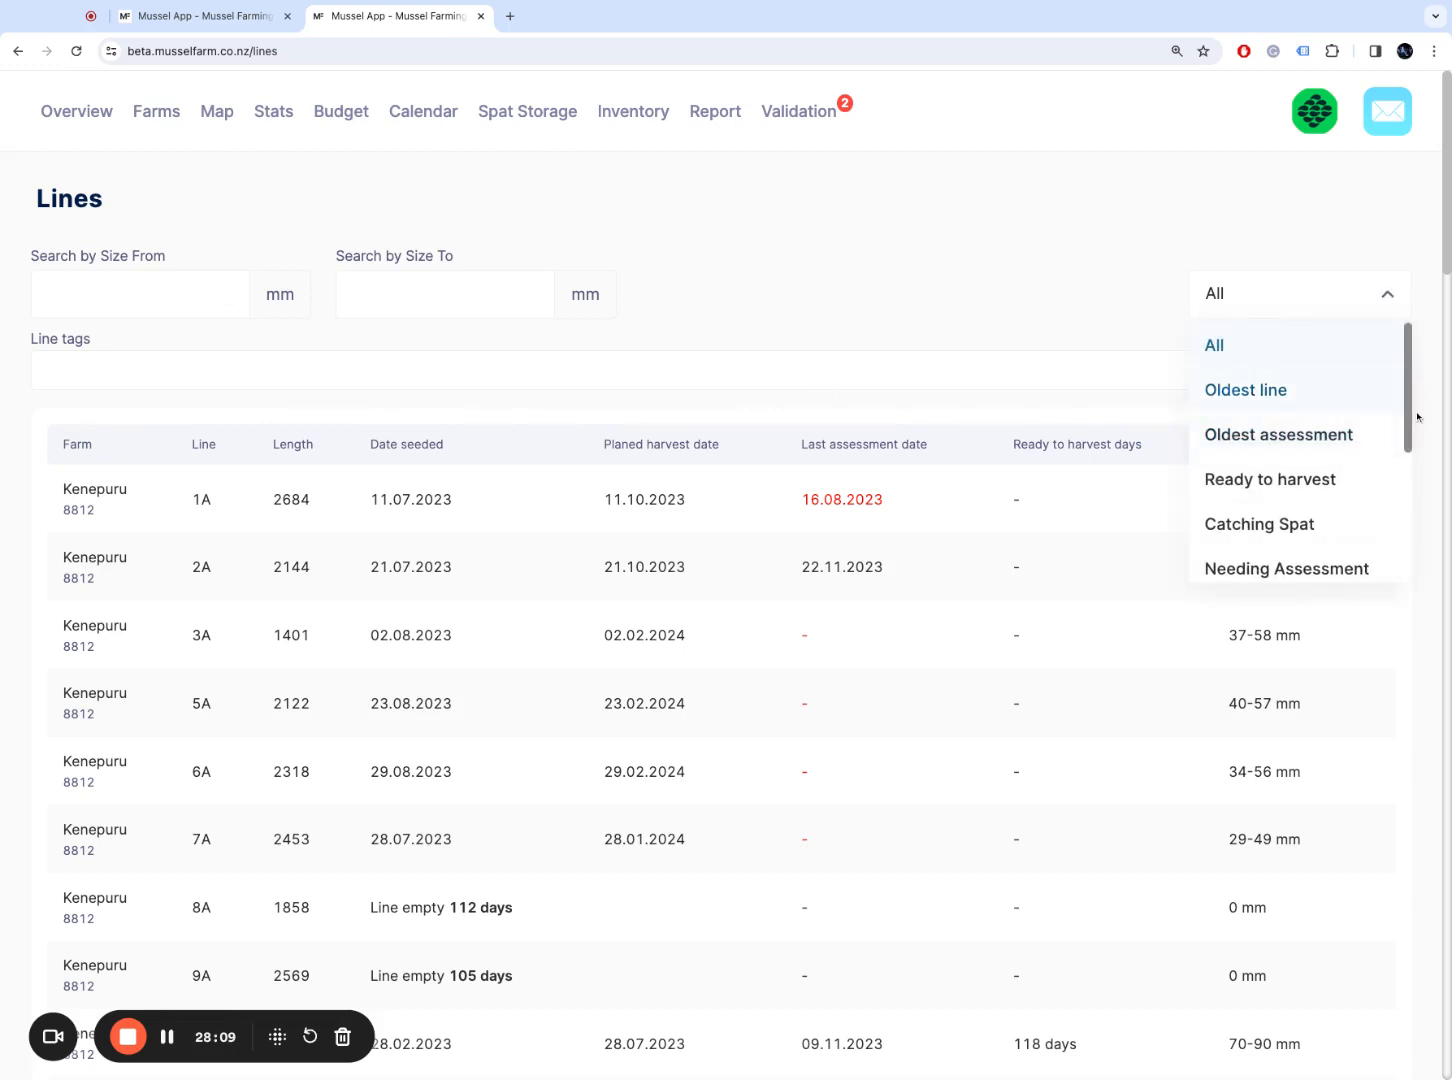
{"action": "left_click_drag", "start_coordinate": [1410, 418], "coordinate": [1411, 443]}
{"action": "left_click", "coordinate": [1390, 462]}
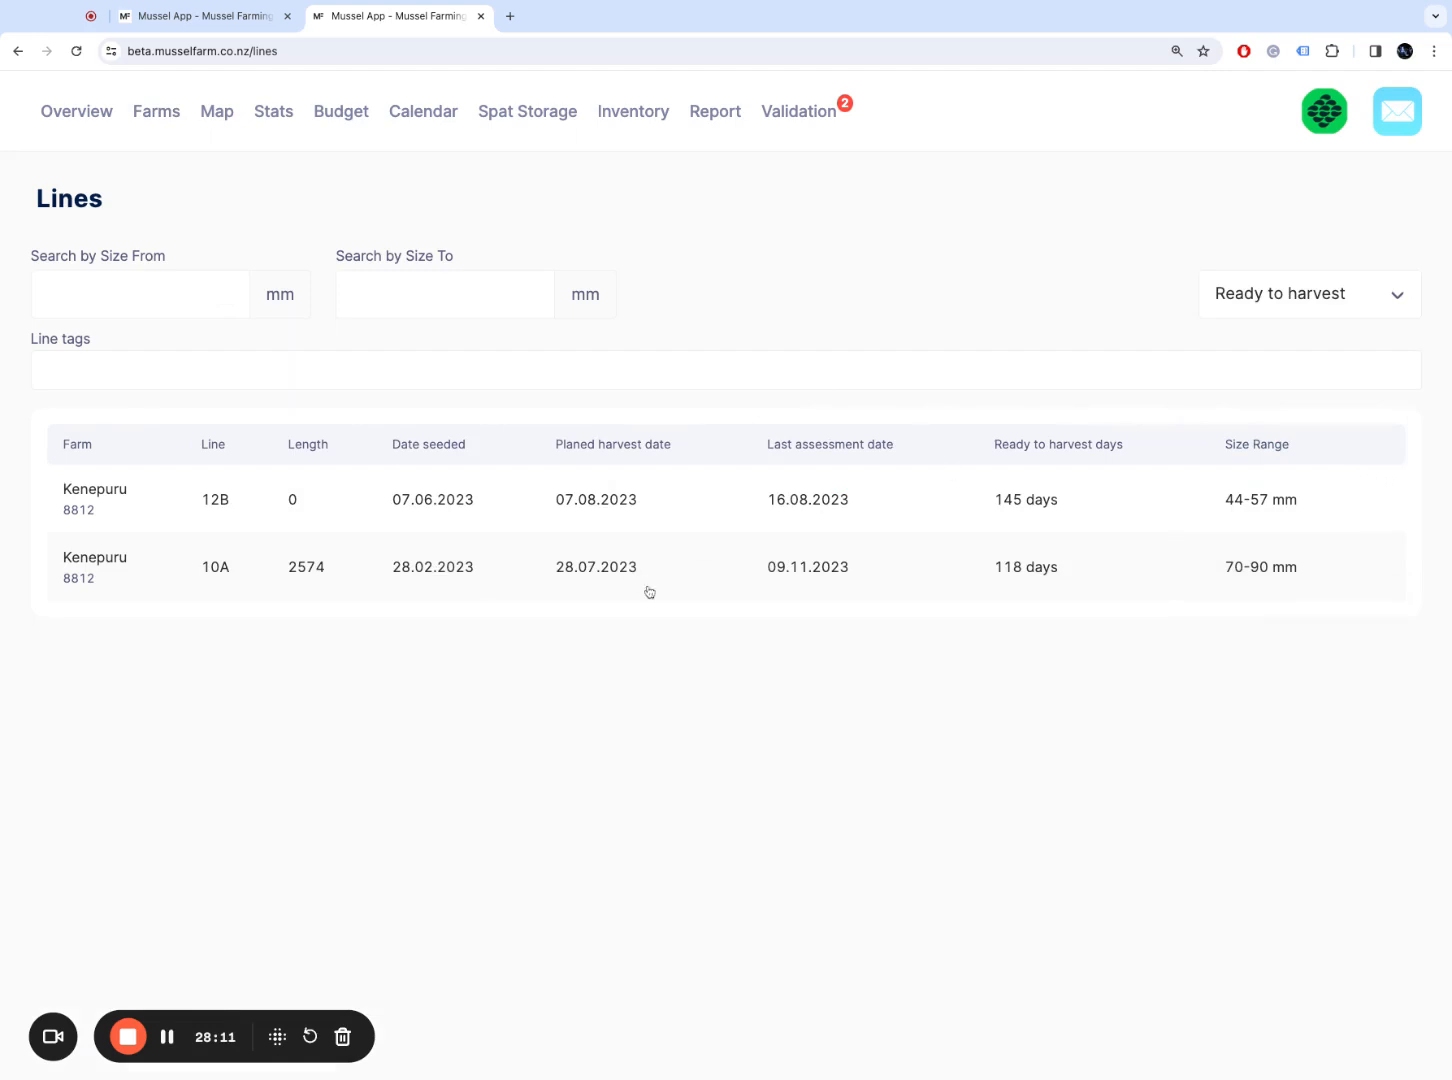
{"action": "left_click", "coordinate": [250, 506]}
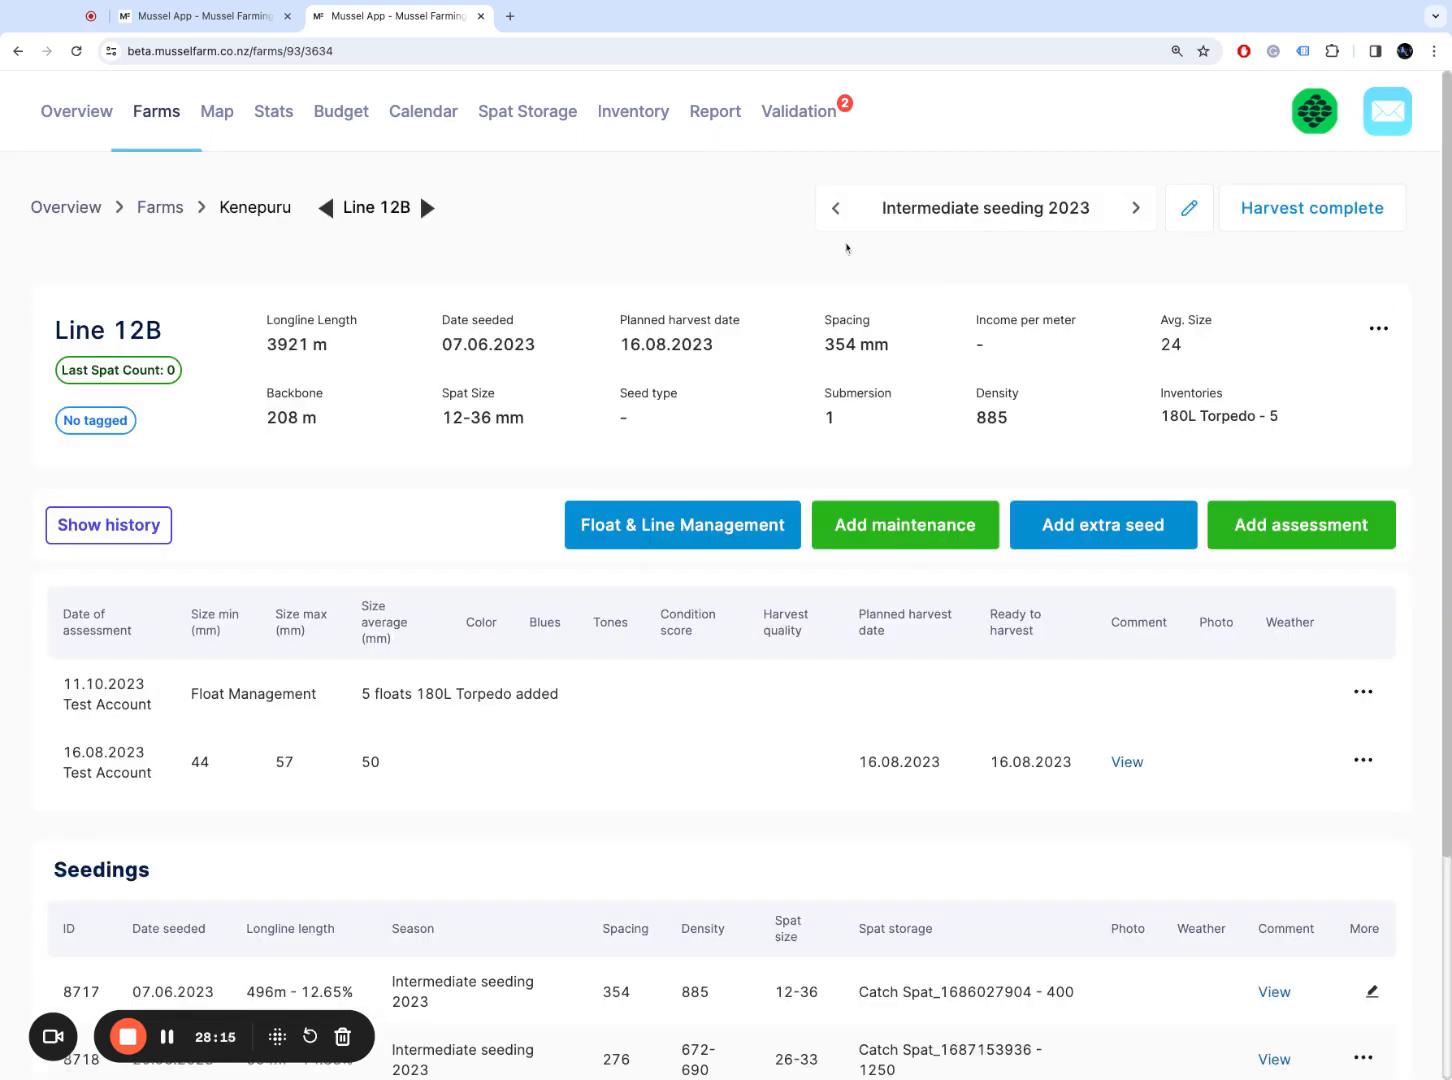
Step: Filter all lines to Needing Assessment, review line 11A, then head back to Farms
{"action": "left_click", "coordinate": [156, 114]}
{"action": "left_click", "coordinate": [91, 237]}
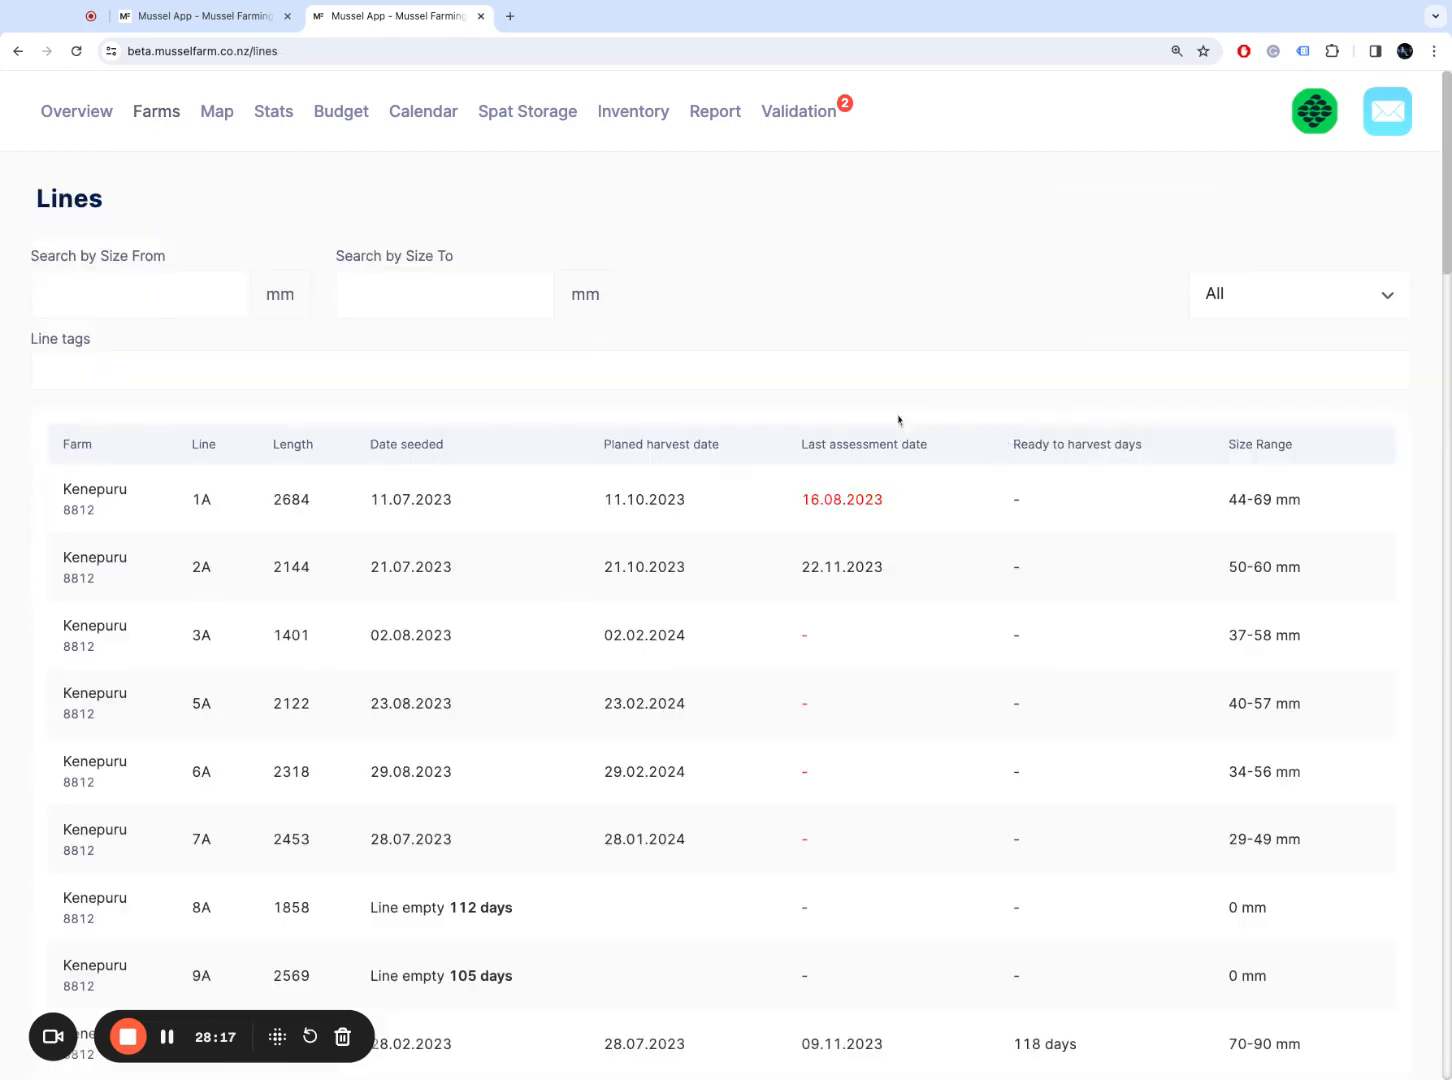
{"action": "left_click", "coordinate": [1287, 307]}
{"action": "scroll", "coordinate": [1365, 560], "scroll_direction": "down", "scroll_amount": 1}
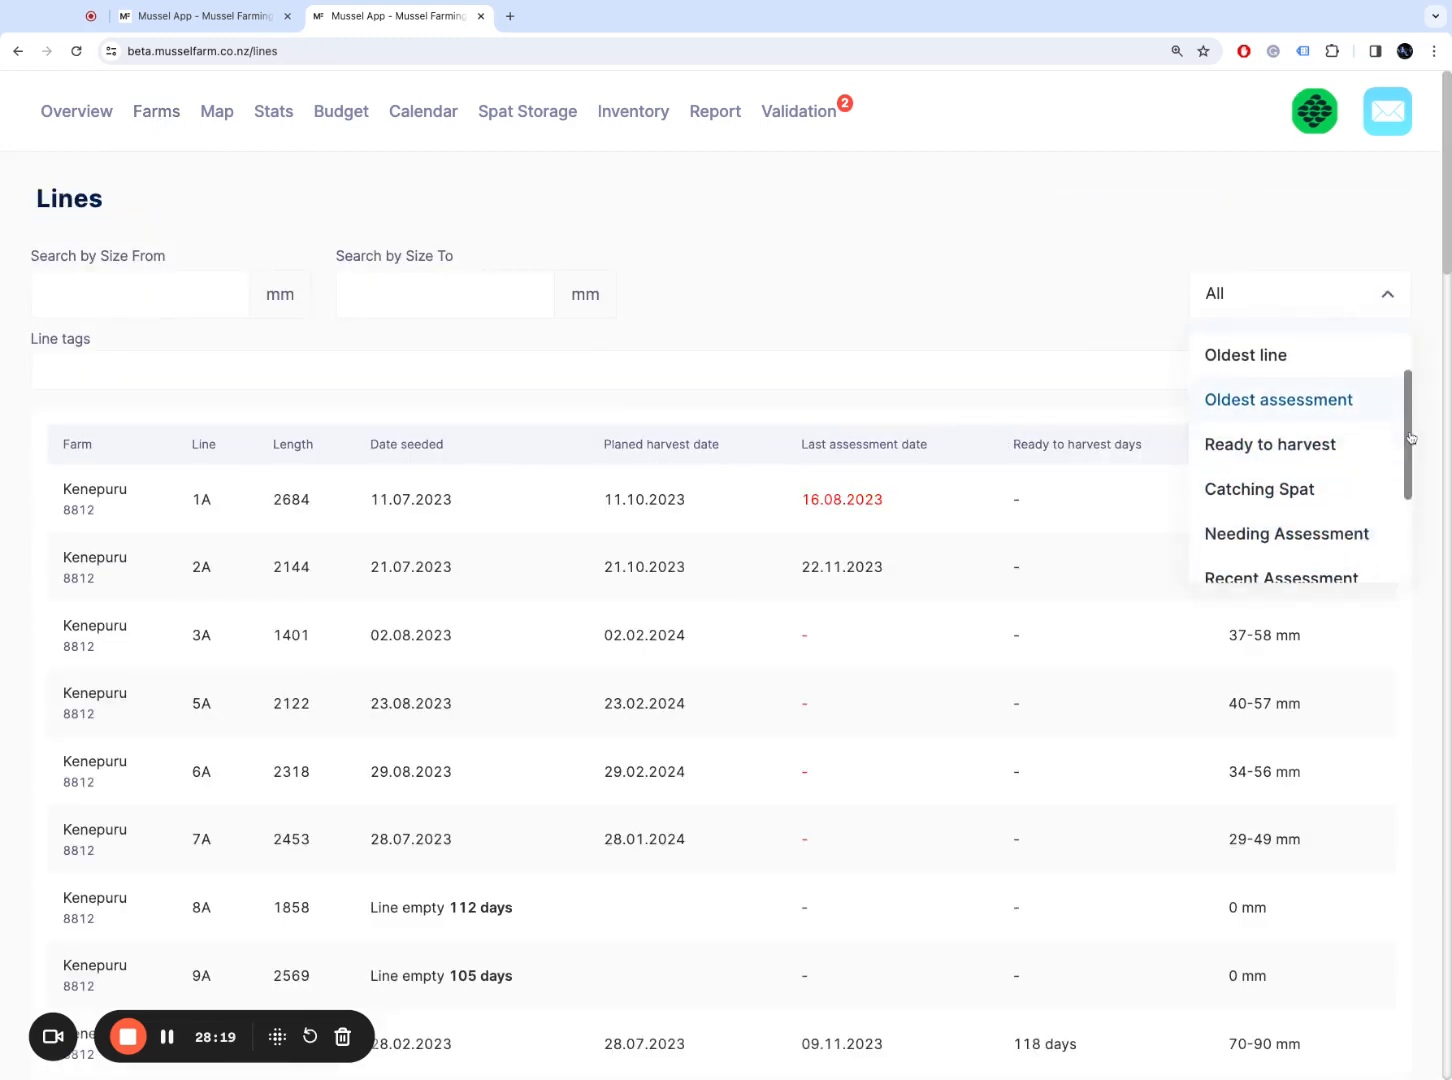
{"action": "left_click", "coordinate": [1369, 548]}
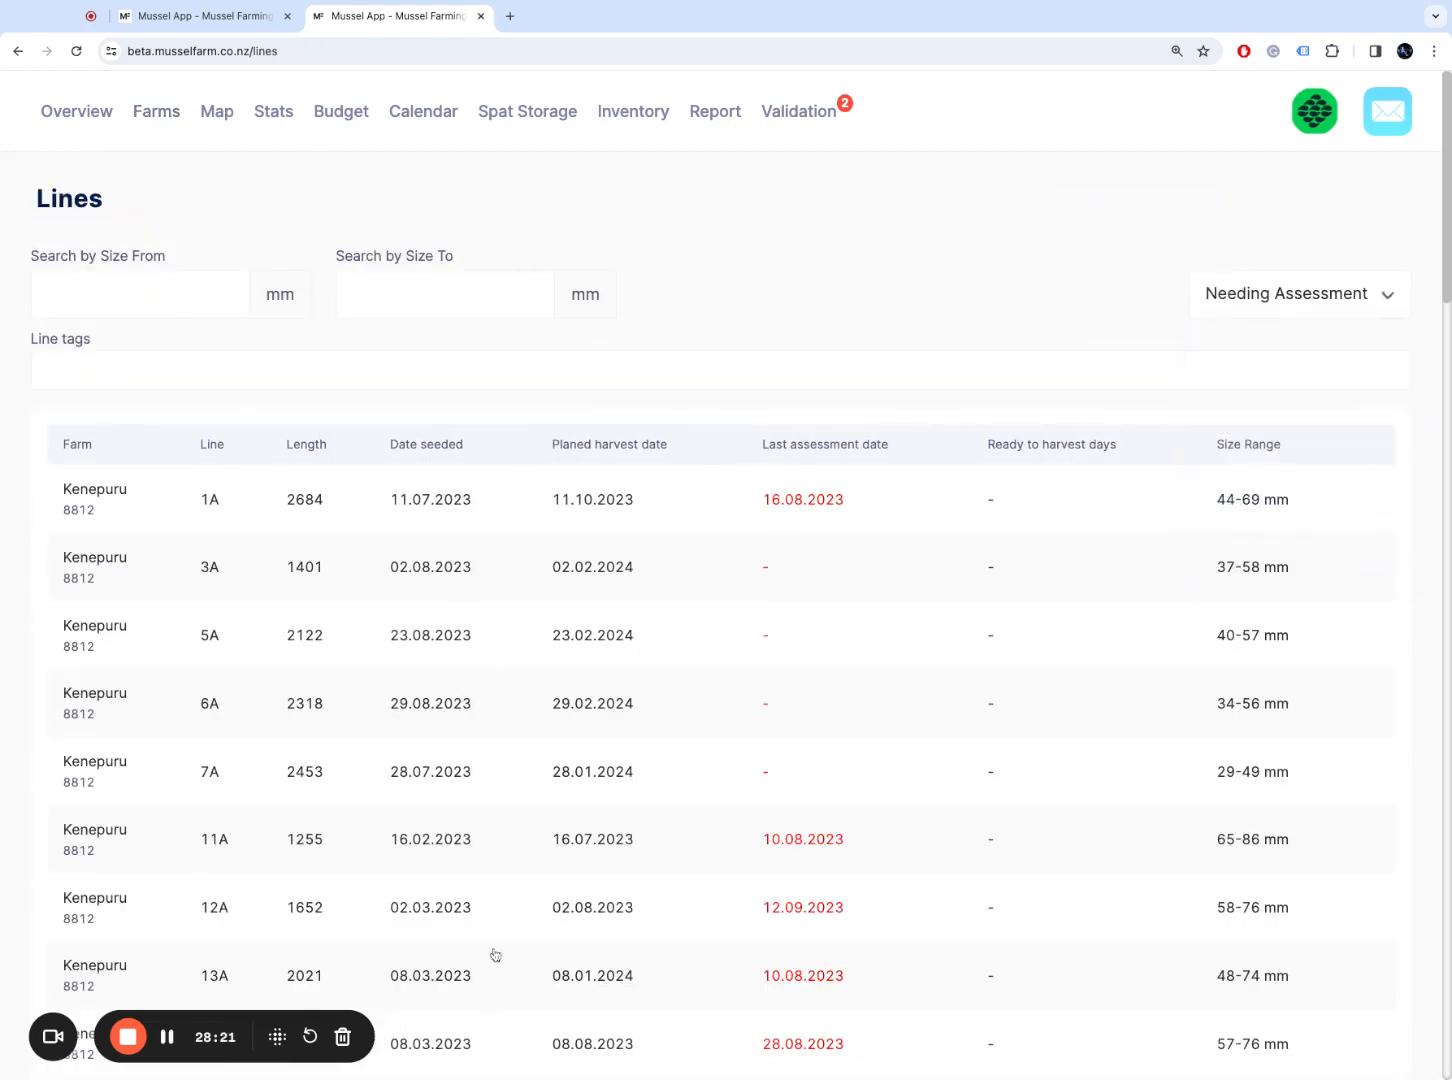
{"action": "left_click", "coordinate": [480, 863]}
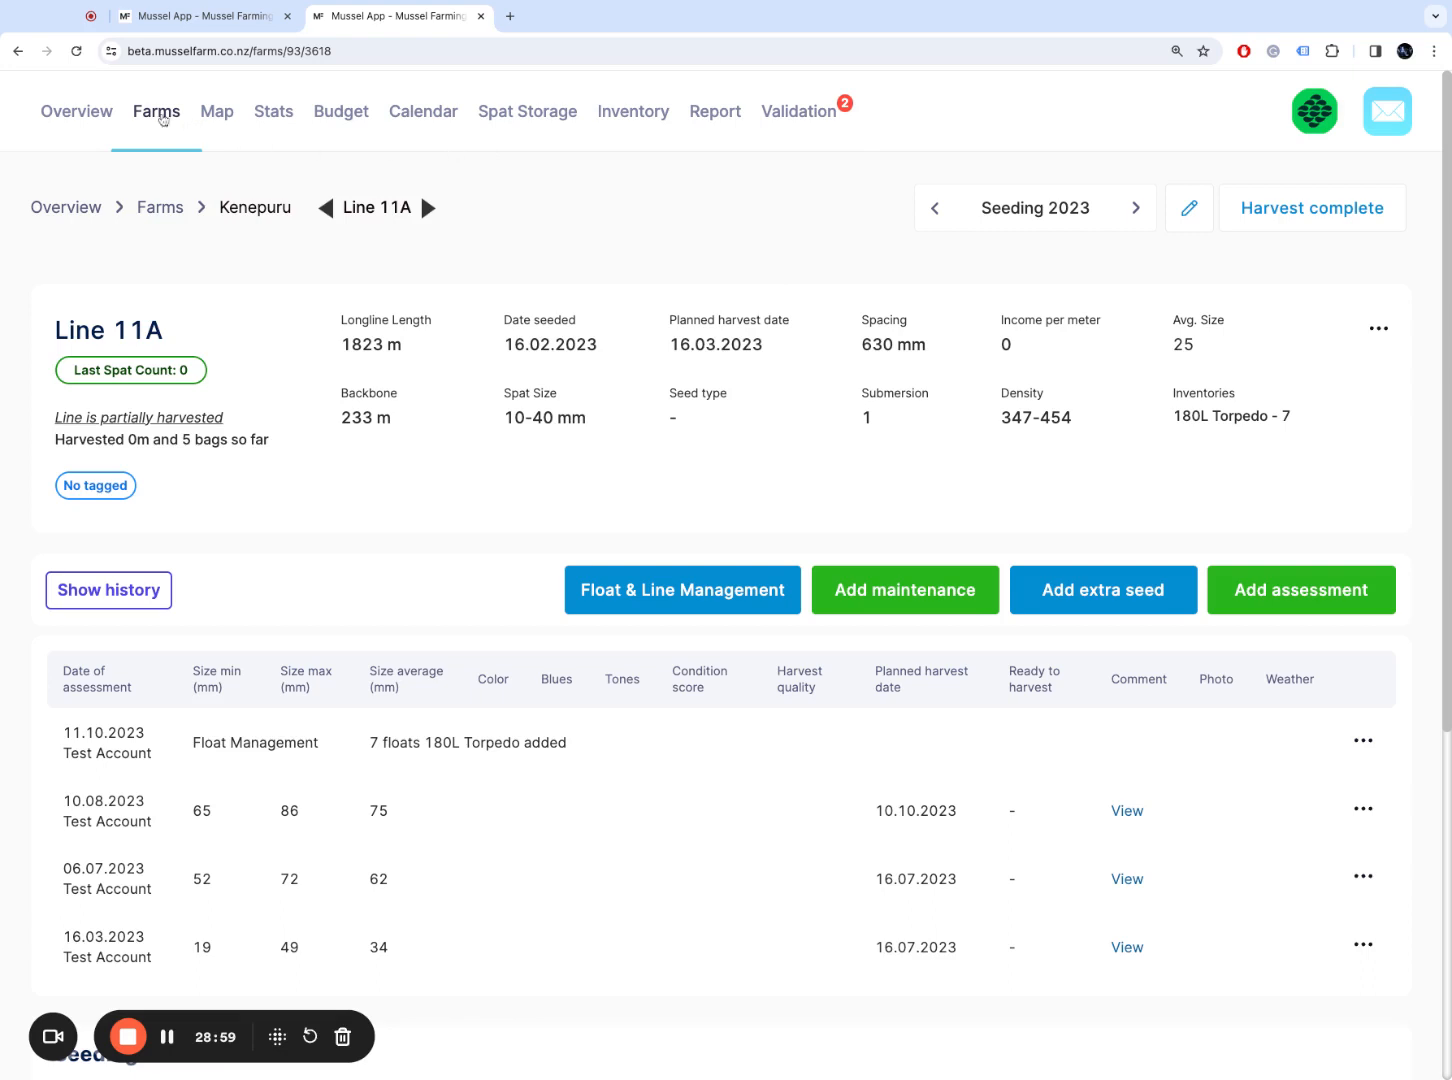
{"action": "left_click", "coordinate": [153, 116]}
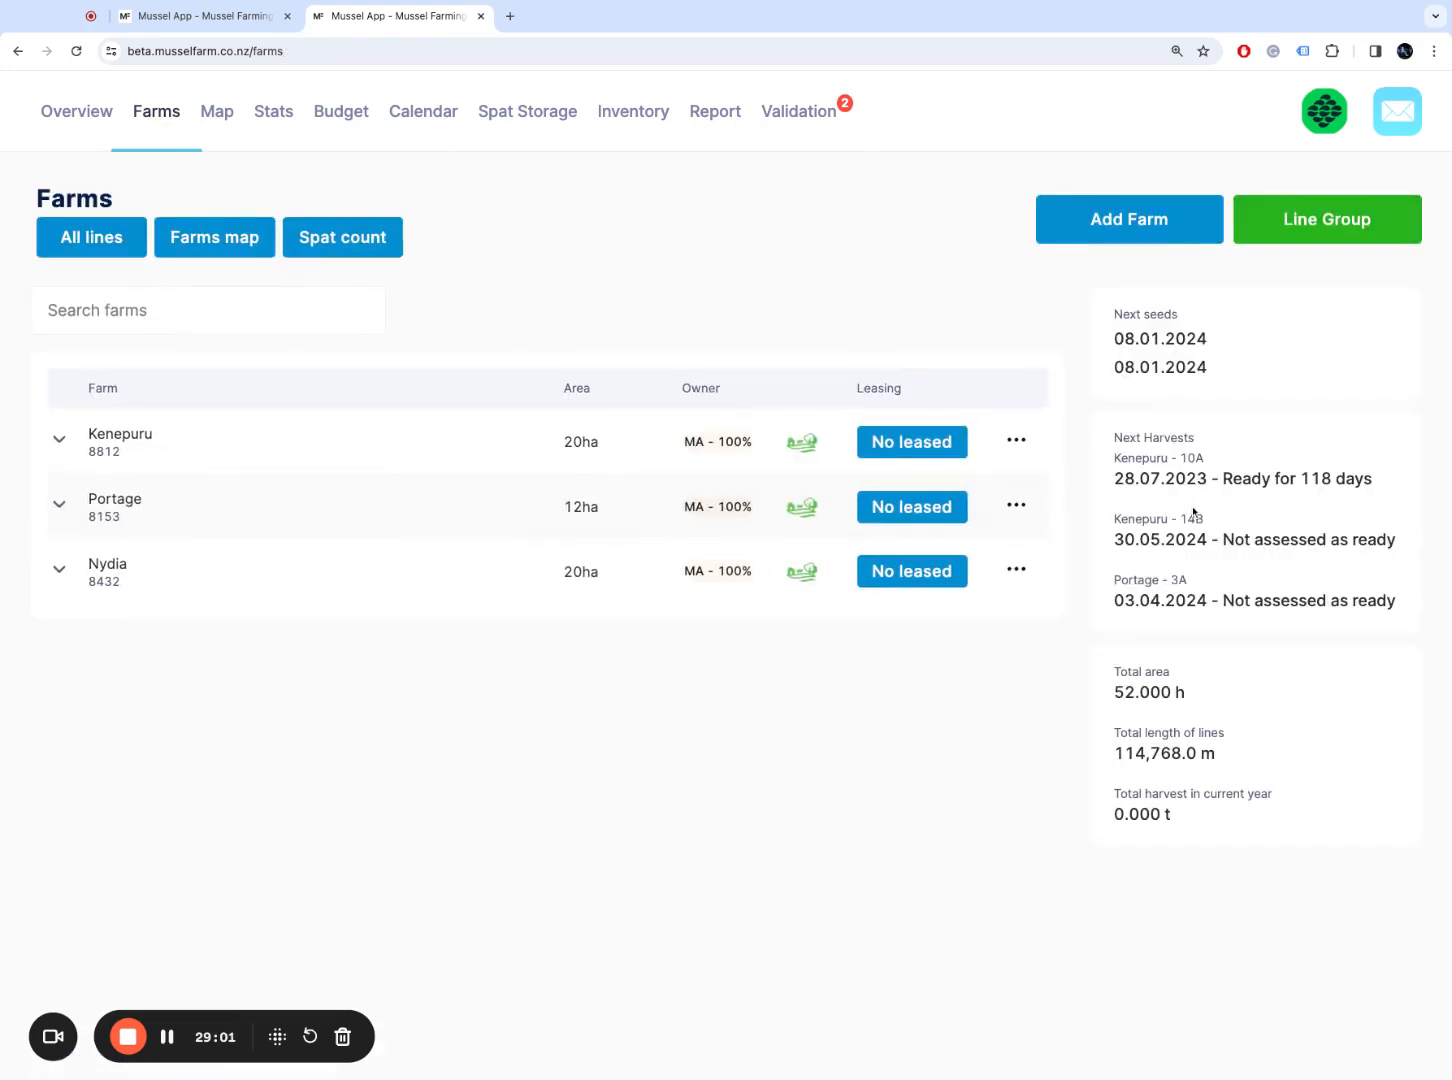